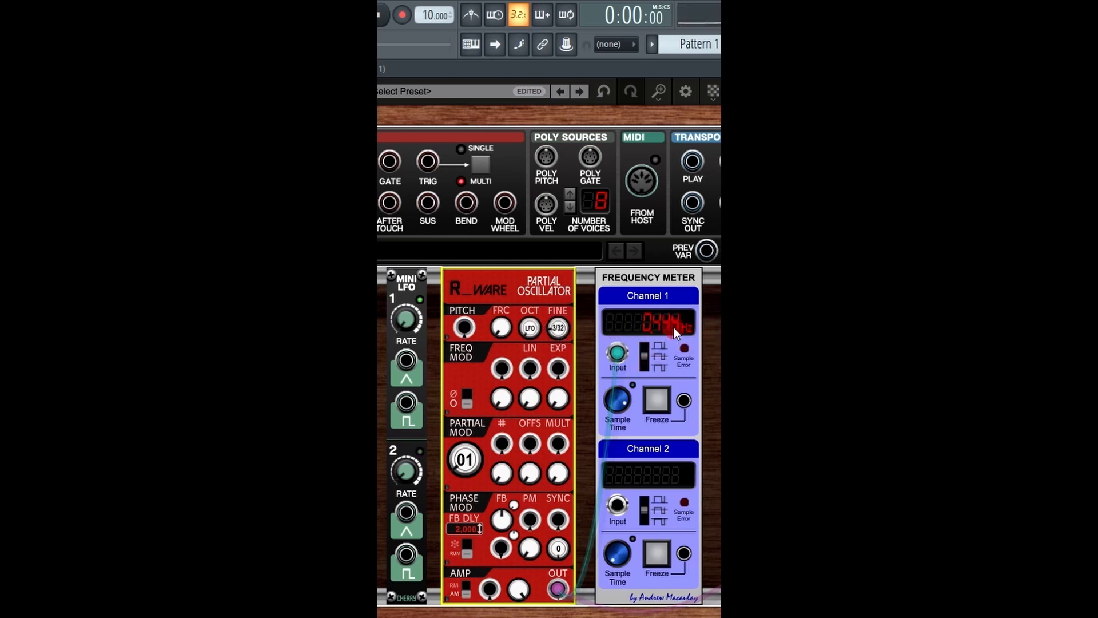
# Step: Set the host tempo to 49 BPM
pyautogui.click(430, 15)
pyautogui.click(422, 15)
pyautogui.moveTo(422, 14); pyautogui.dragTo(445, 60)
pyautogui.moveTo(425, 16)
pyautogui.mouseDown()
pyautogui.moveTo(425, 2)
pyautogui.moveTo(426, 13)
pyautogui.mouseUp()
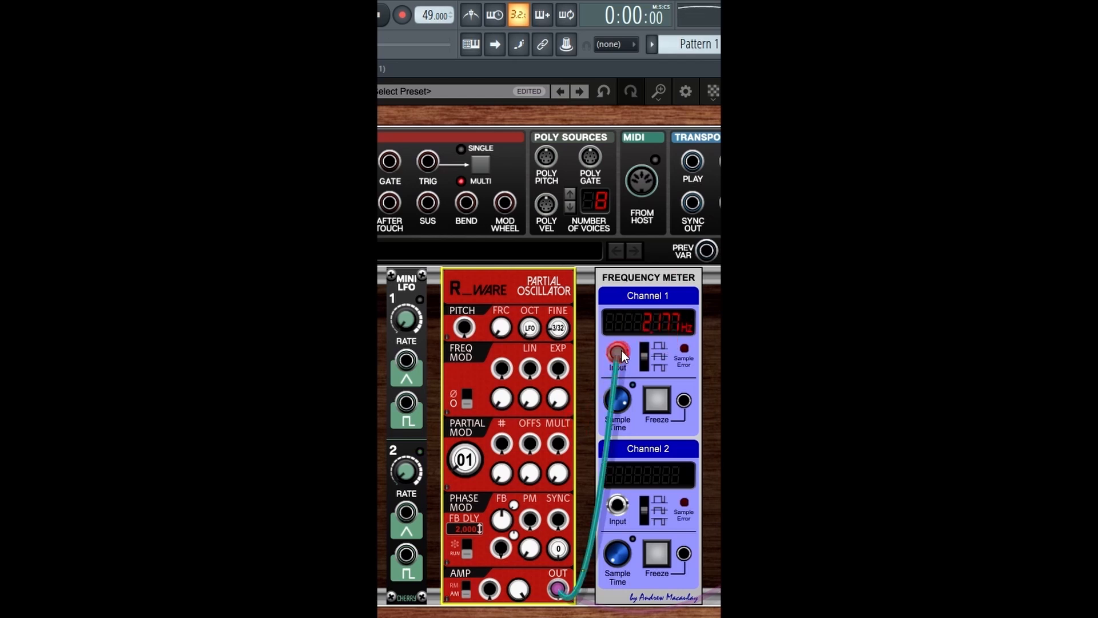
pyautogui.moveTo(623, 351); pyautogui.dragTo(558, 595)
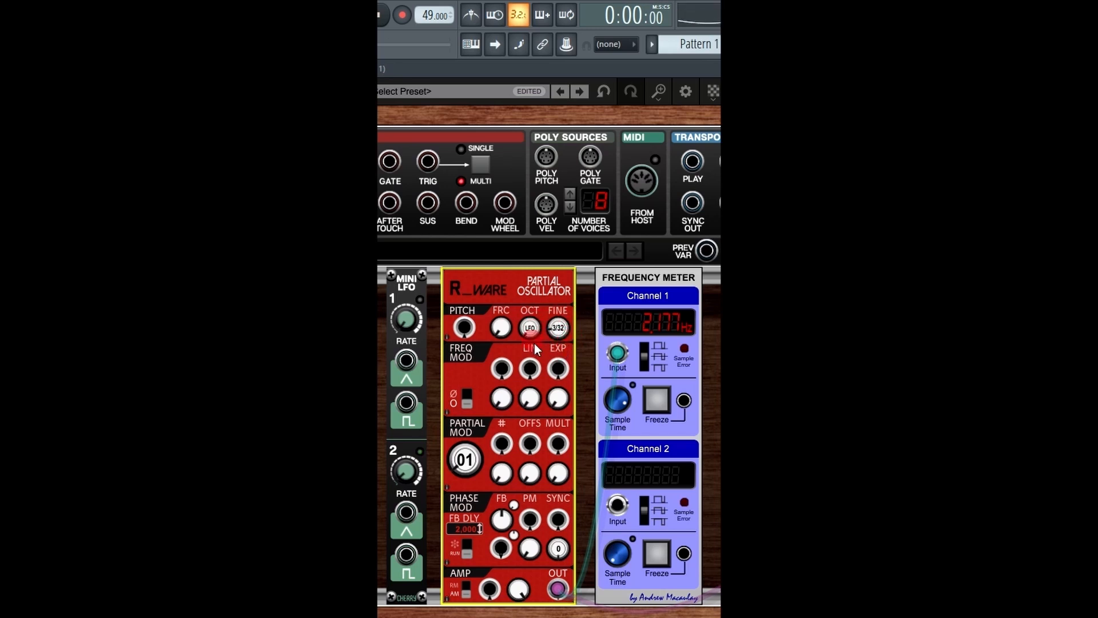
# Step: Set the Partial Oscillator's fine LFO division to 3/16, and raise its octave out of the LFO range to 02
pyautogui.moveTo(556, 325); pyautogui.dragTo(565, 279)
pyautogui.moveTo(556, 332); pyautogui.dragTo(558, 401)
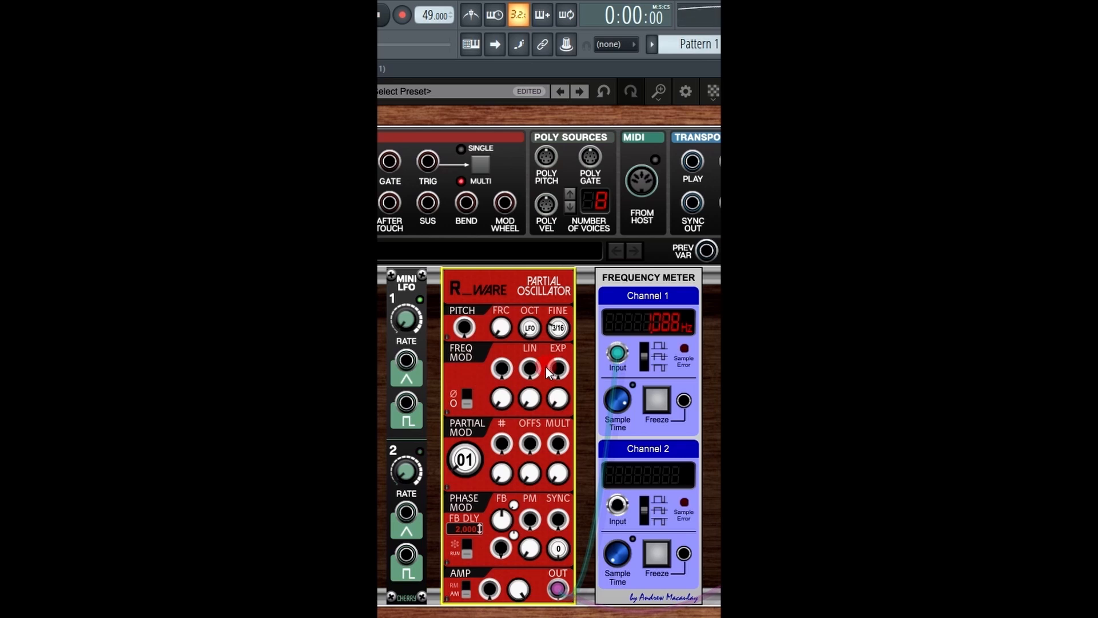
pyautogui.moveTo(531, 328); pyautogui.dragTo(533, 301)
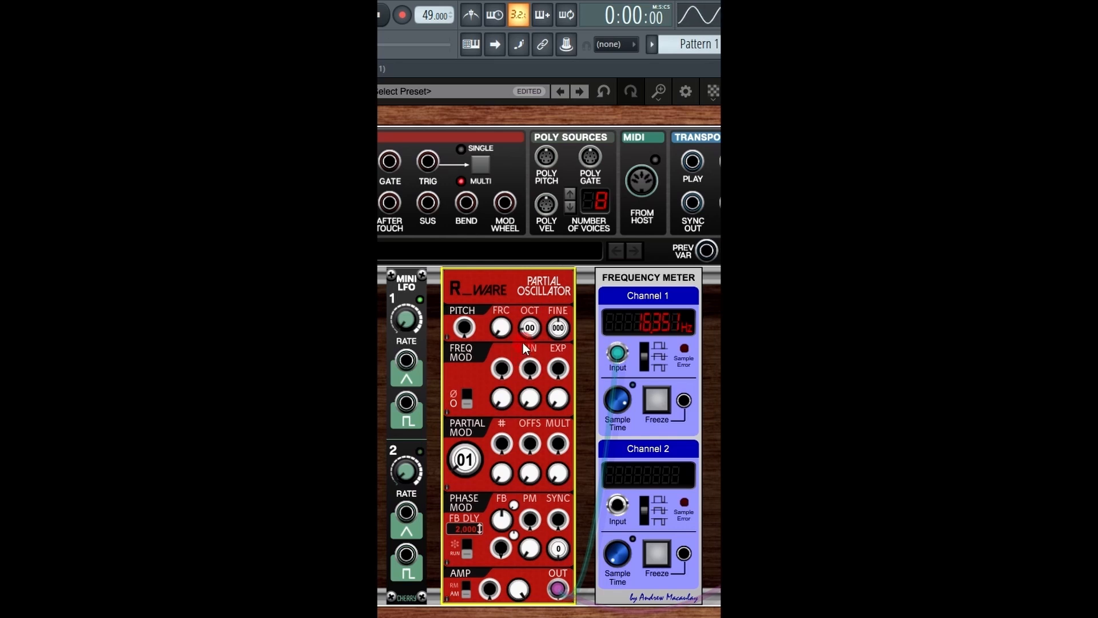
pyautogui.moveTo(534, 336); pyautogui.dragTo(543, 311)
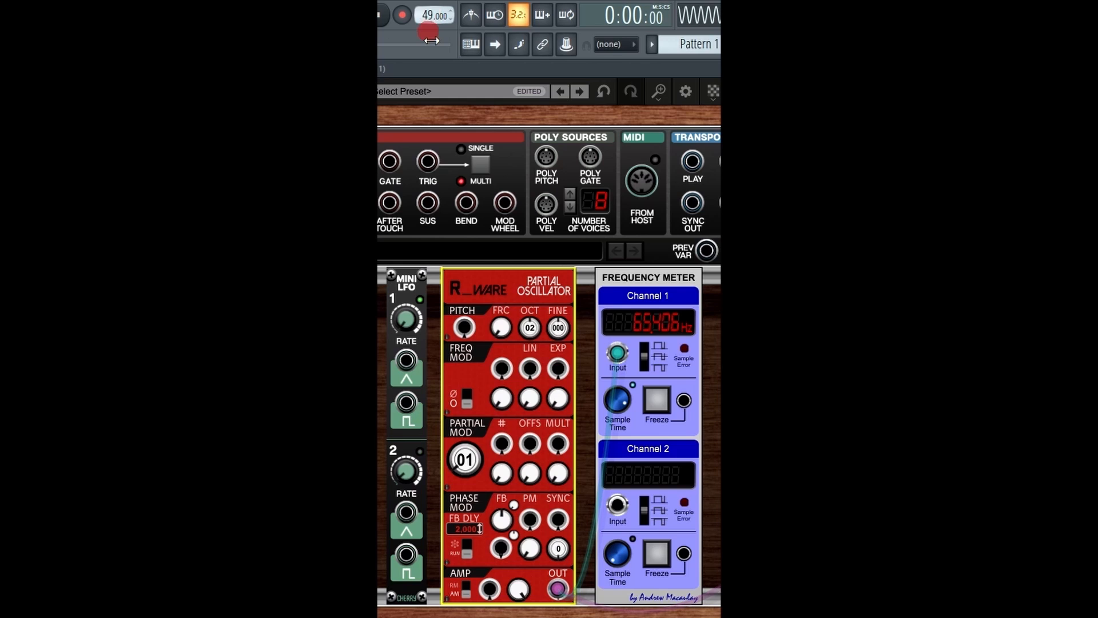
# Step: Set the host tempo to 79 BPM
pyautogui.moveTo(429, 13); pyautogui.dragTo(429, 122)
pyautogui.moveTo(429, 15); pyautogui.dragTo(471, 469)
pyautogui.moveTo(429, 15); pyautogui.dragTo(427, 84)
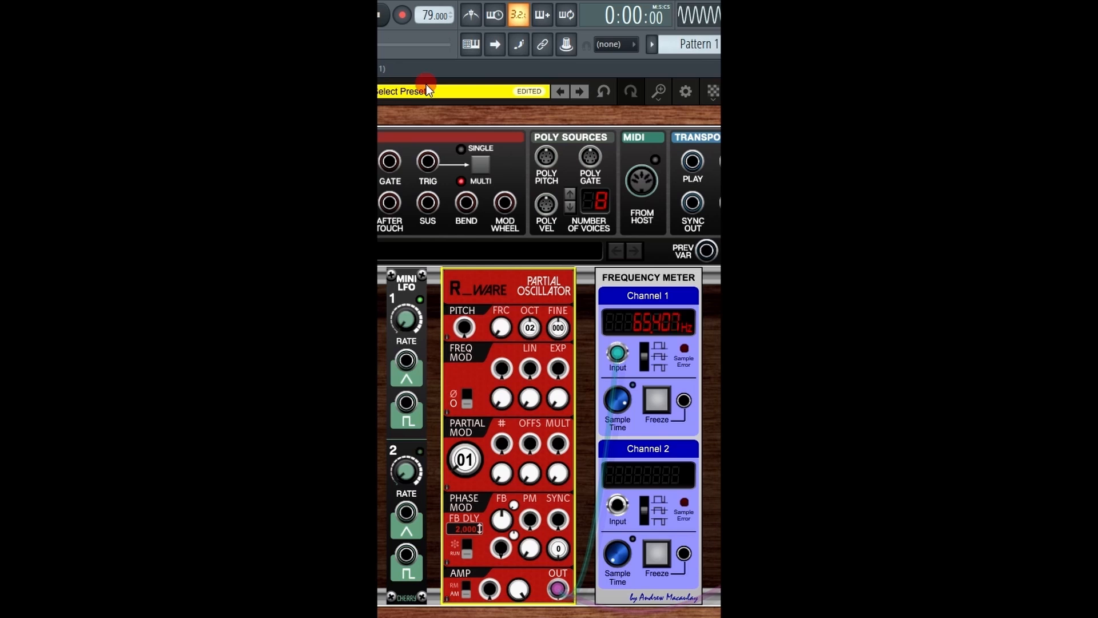
# Step: Raise the Partial Oscillator's octave to 05 and its fine tuning to 700
pyautogui.moveTo(529, 331); pyautogui.dragTo(572, 139)
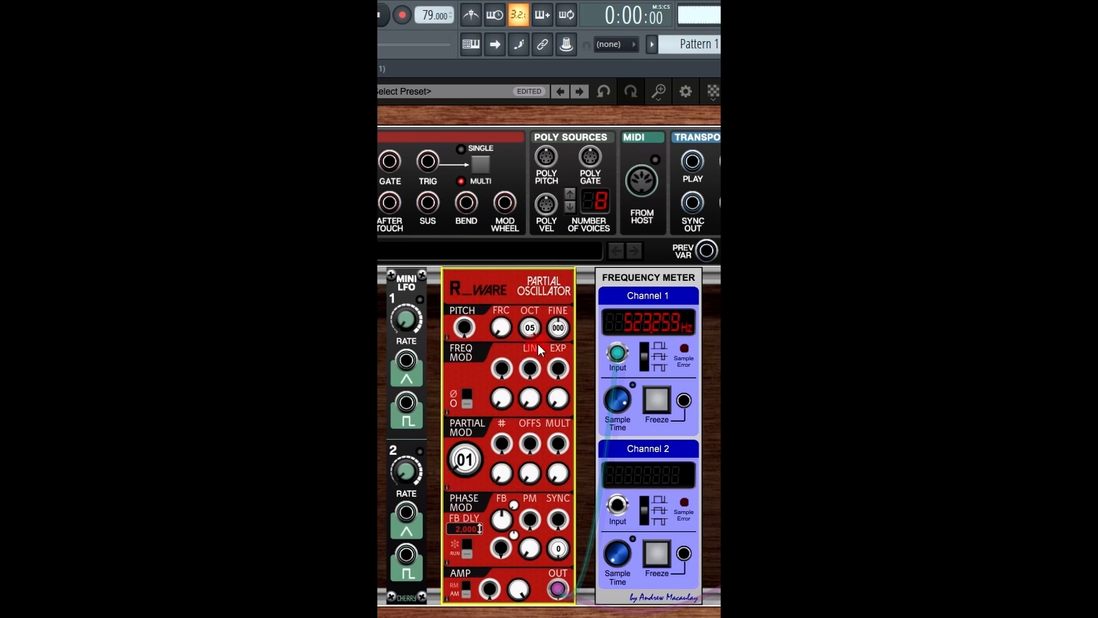
pyautogui.moveTo(558, 335); pyautogui.dragTo(597, 201)
# Step: Sweep the Partial Oscillator's partial number up to 64 and back to 01, and lower the octave to 02
pyautogui.moveTo(465, 465); pyautogui.dragTo(517, 202)
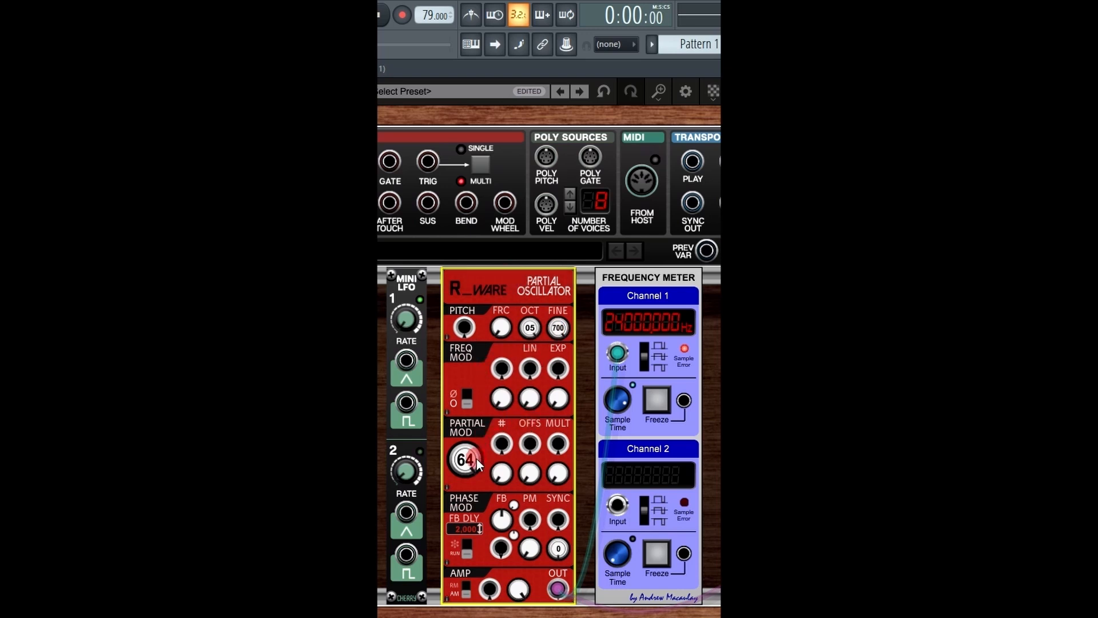
pyautogui.moveTo(465, 458); pyautogui.dragTo(464, 509)
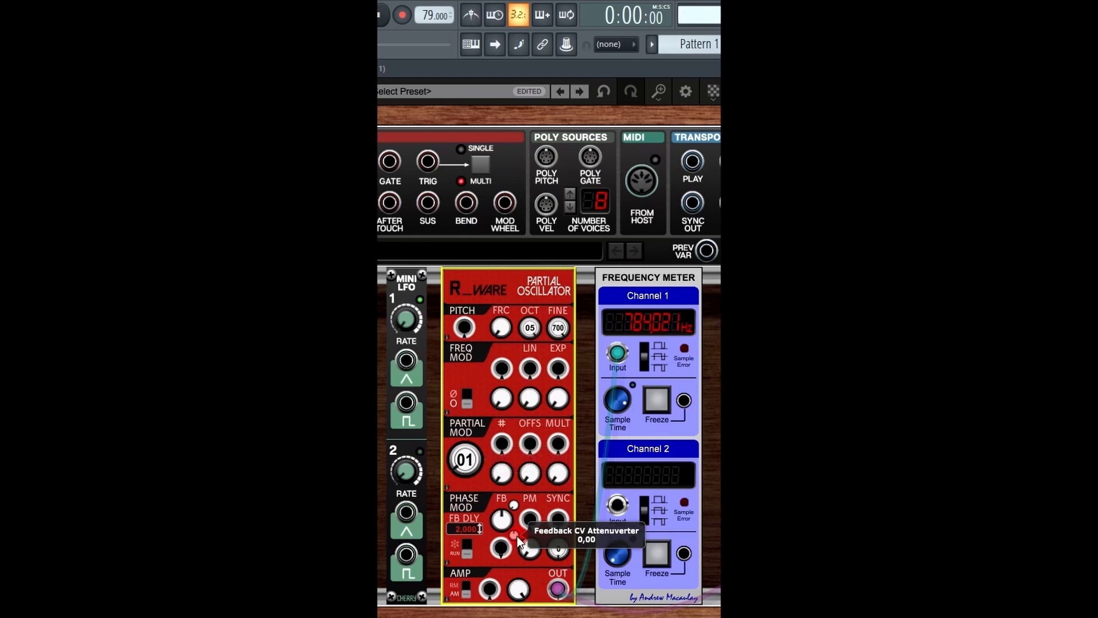
pyautogui.moveTo(529, 331); pyautogui.dragTo(537, 405)
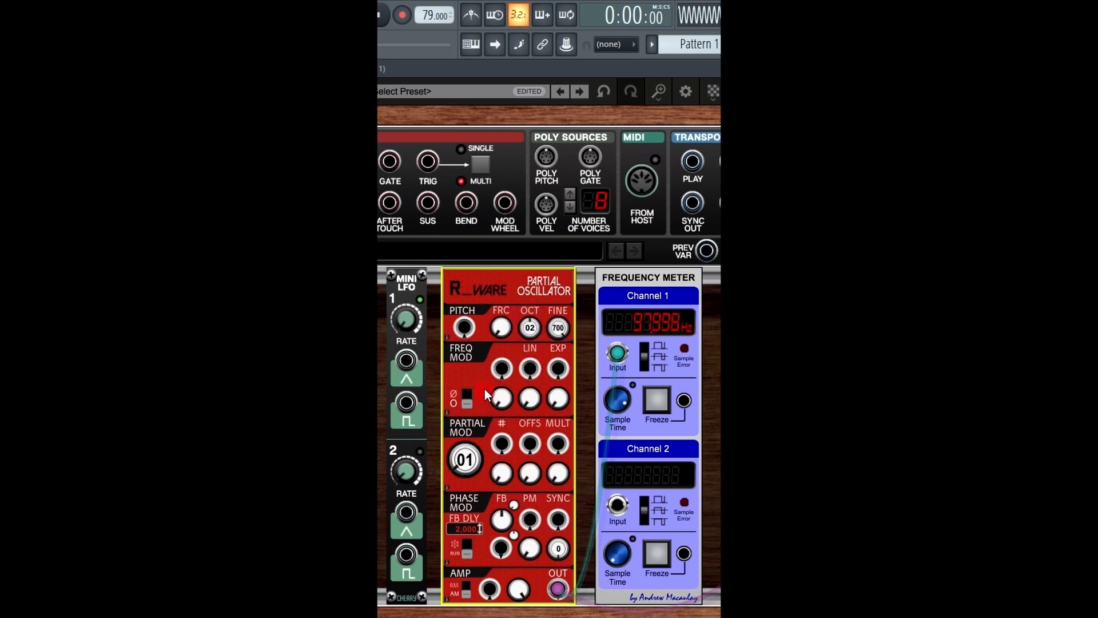
# Step: Try patching Mini LFO 1's triangle output into the Partial Oscillator's Pitch input, and unplug the cable
pyautogui.moveTo(403, 362); pyautogui.dragTo(462, 329)
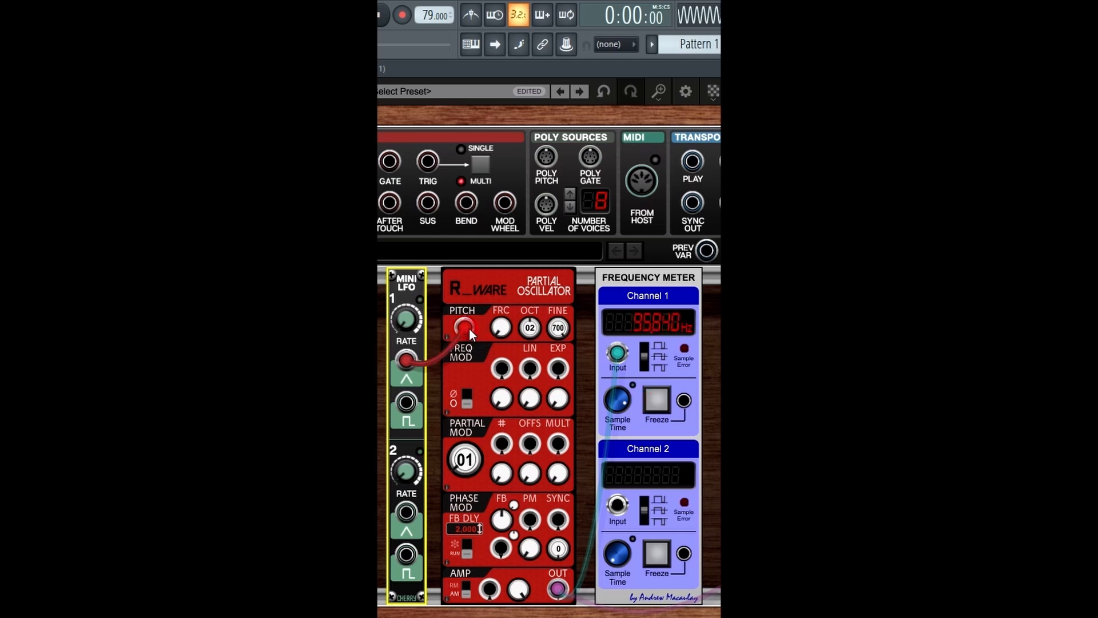
pyautogui.moveTo(469, 328); pyautogui.dragTo(409, 340)
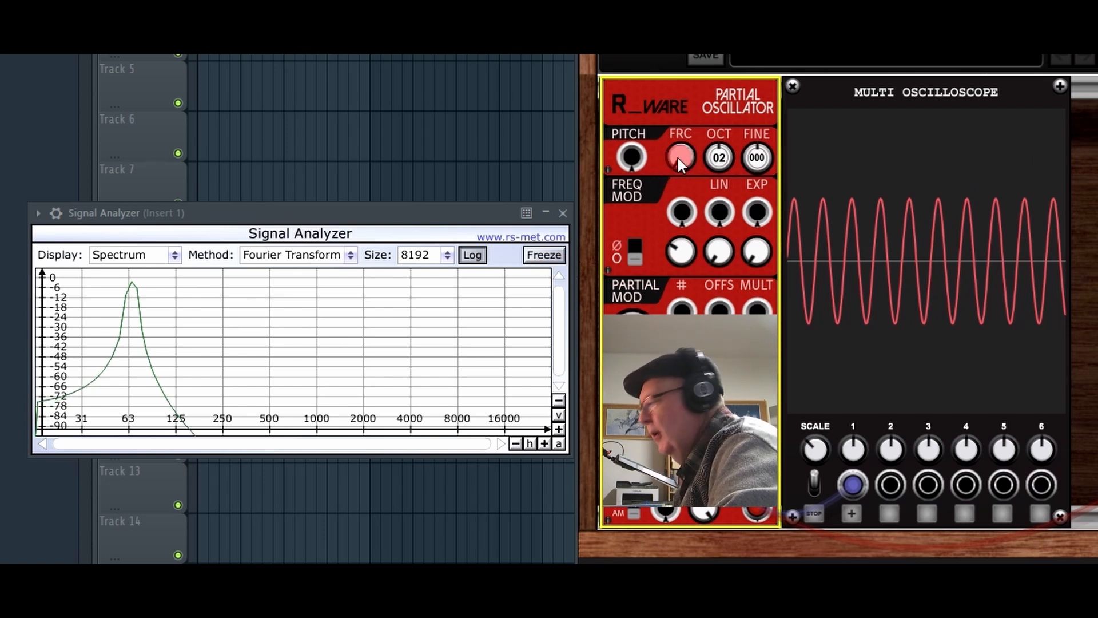
# Step: Sweep the Partial Oscillator's Fractalize amount up through 1.74 and 6.97, and return it to 0
pyautogui.moveTo(679, 154)
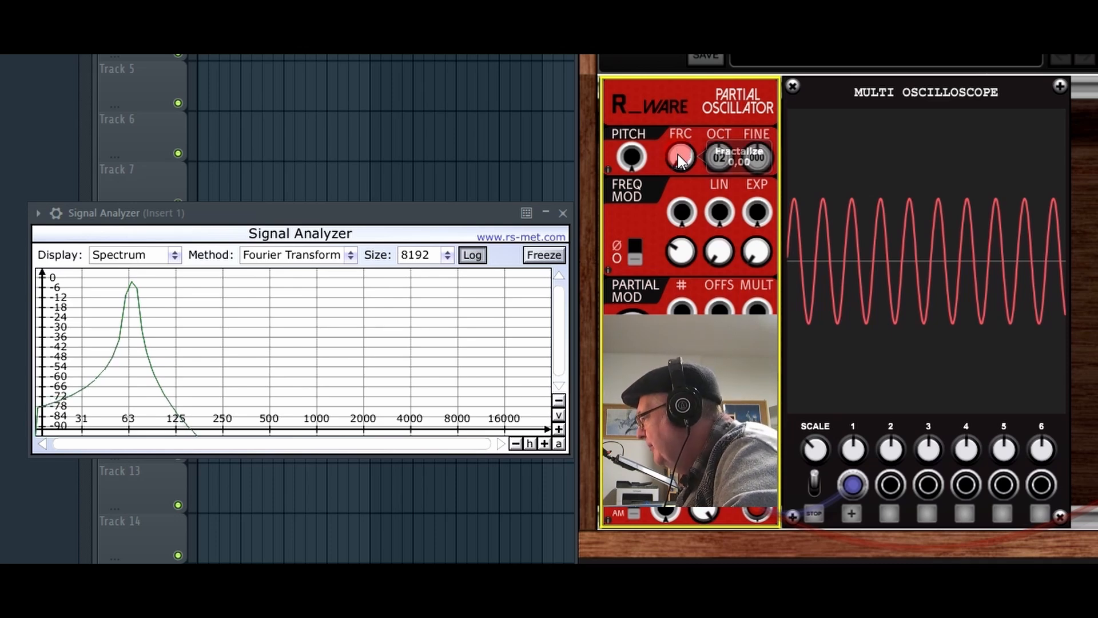
pyautogui.moveTo(681, 157); pyautogui.dragTo(677, 90)
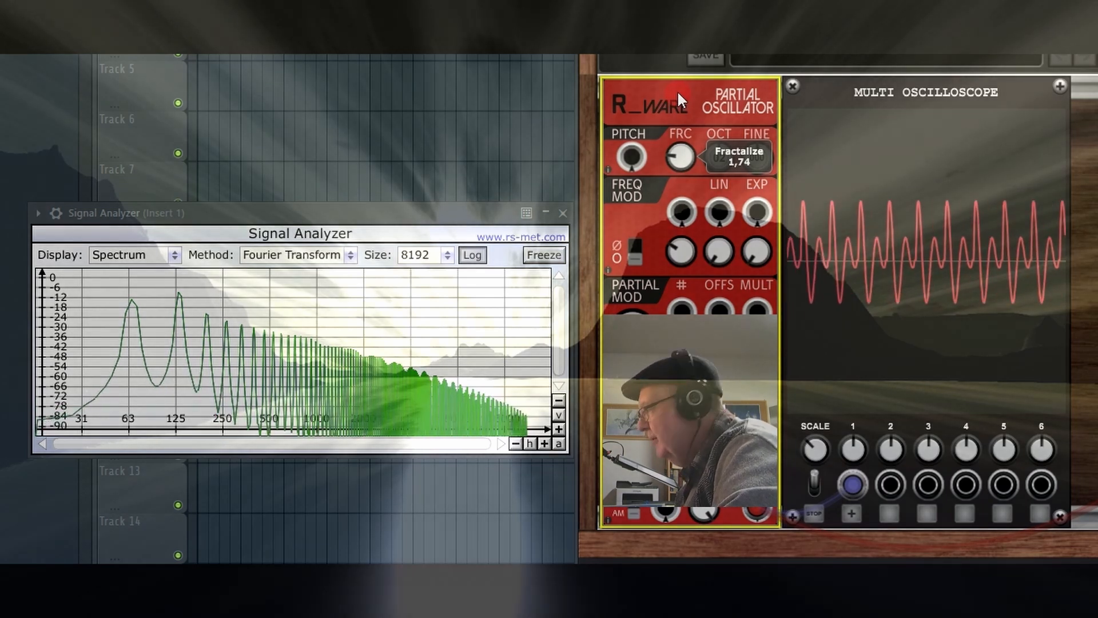
pyautogui.moveTo(677, 90); pyautogui.dragTo(678, 87)
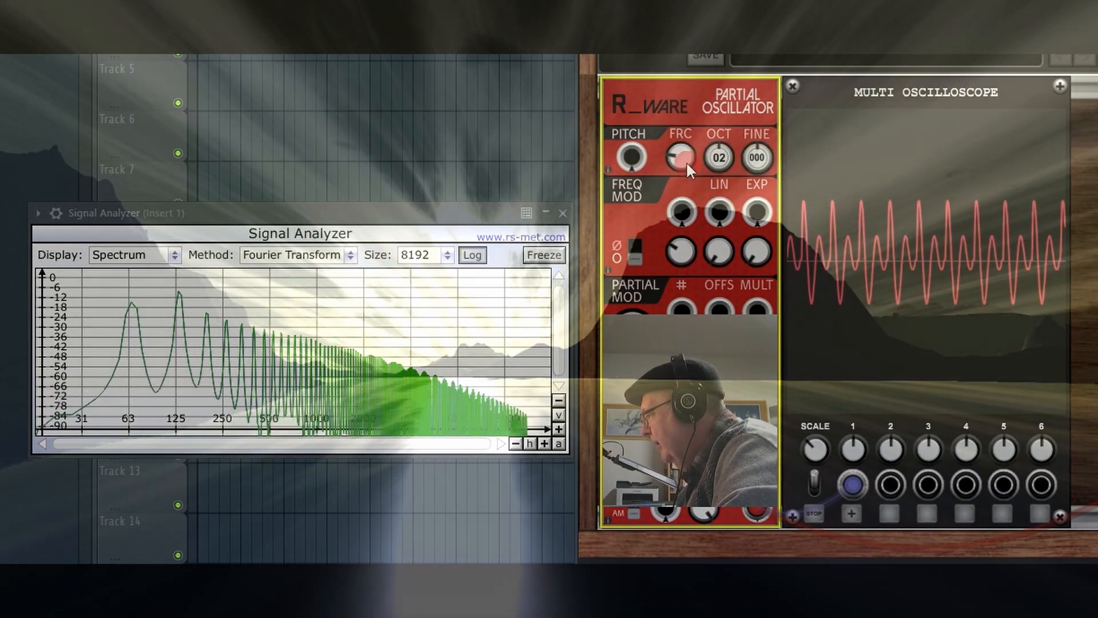
pyautogui.moveTo(681, 156); pyautogui.dragTo(692, 77)
pyautogui.moveTo(679, 157); pyautogui.dragTo(695, 81)
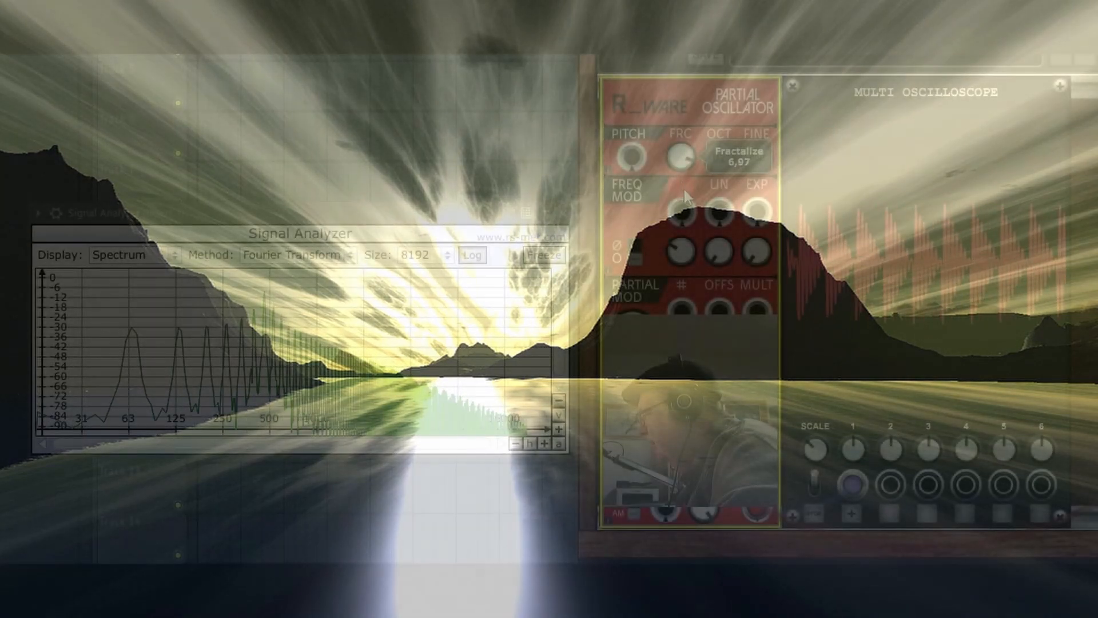
pyautogui.moveTo(684, 190); pyautogui.dragTo(690, 206)
pyautogui.moveTo(695, 218); pyautogui.dragTo(730, 514)
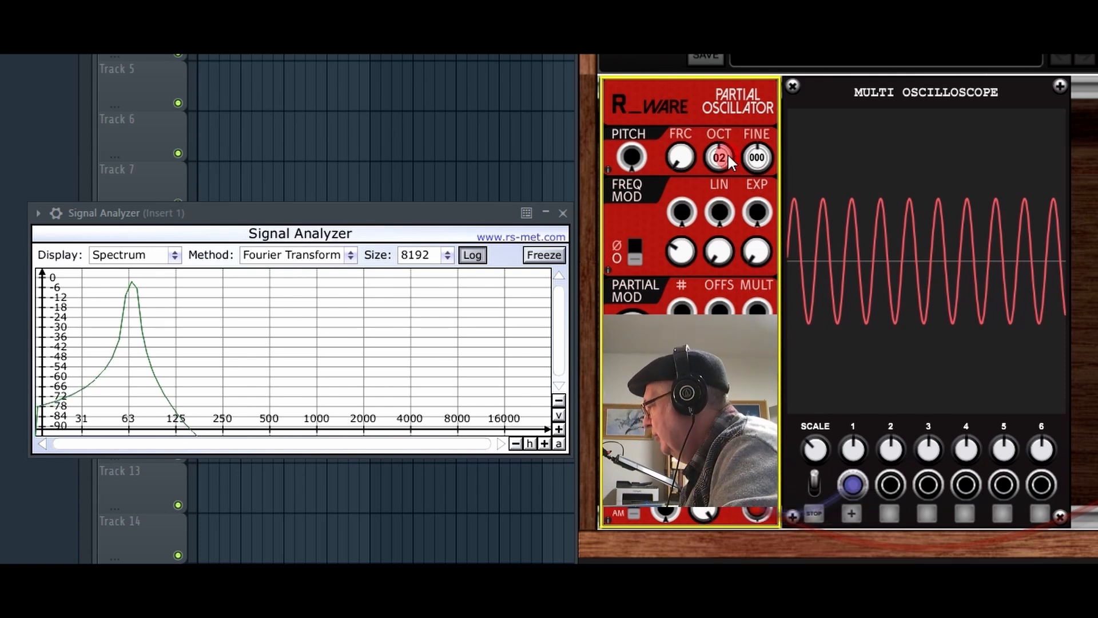
# Step: Lower the Partial Oscillator's octave to the LFO range and raise its Fractalize amount
pyautogui.moveTo(718, 169); pyautogui.dragTo(729, 283)
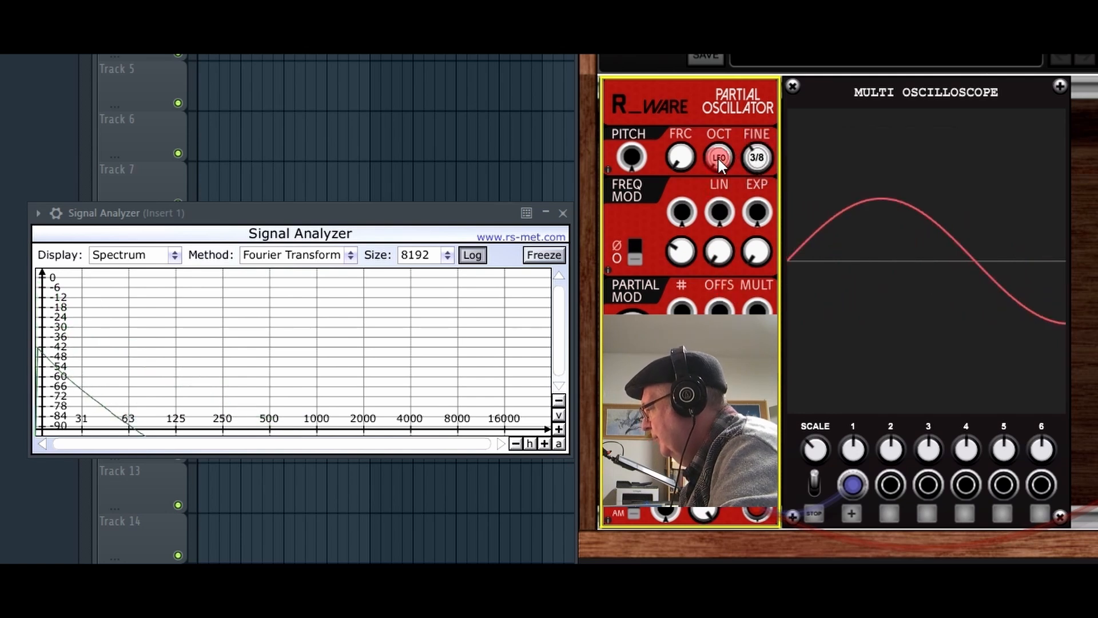
pyautogui.moveTo(676, 157); pyautogui.dragTo(688, 122)
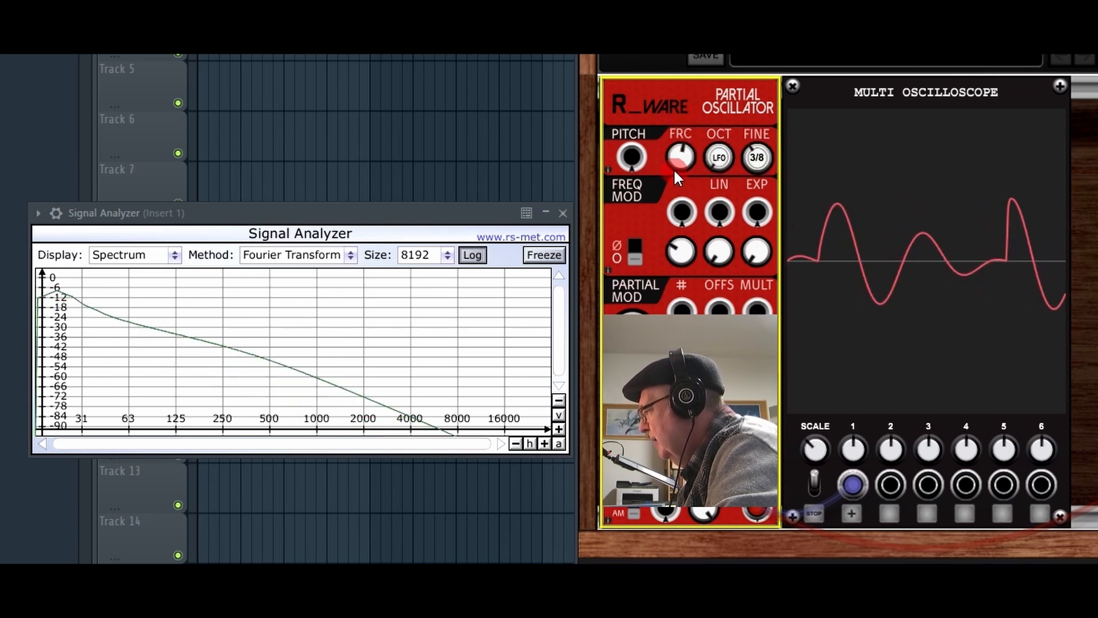
pyautogui.moveTo(674, 152)
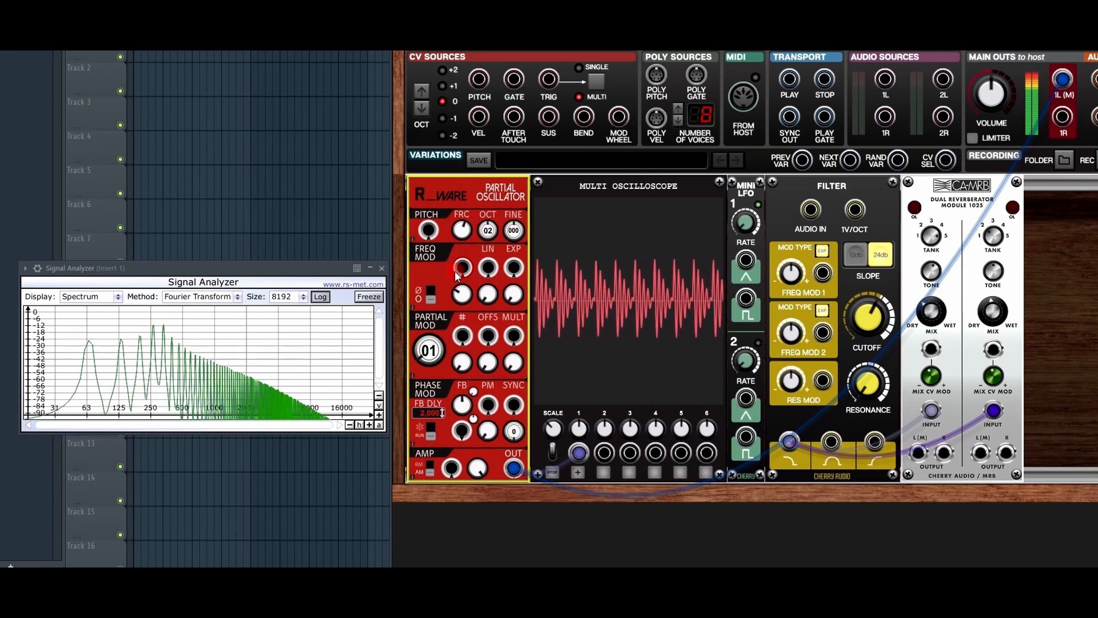
# Step: Patch Mini LFO 1's triangle output into the Fractalize modulation input and reroute the oscillator through the Filter and reverb to main outs 1L and 1R
pyautogui.moveTo(748, 263); pyautogui.dragTo(460, 270)
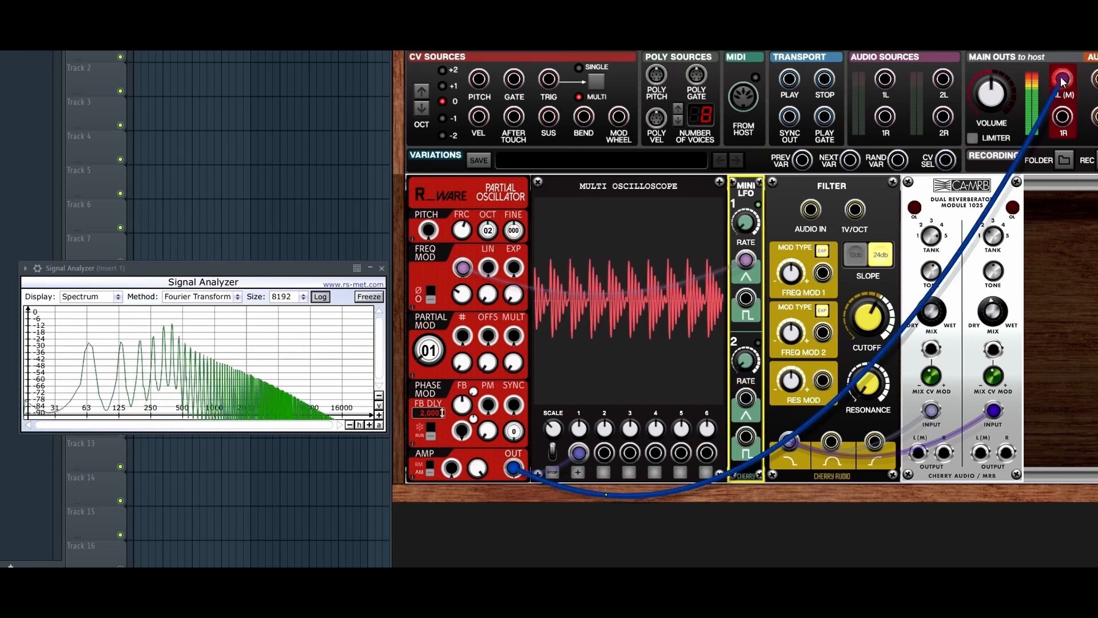
pyautogui.moveTo(1061, 82); pyautogui.dragTo(811, 210)
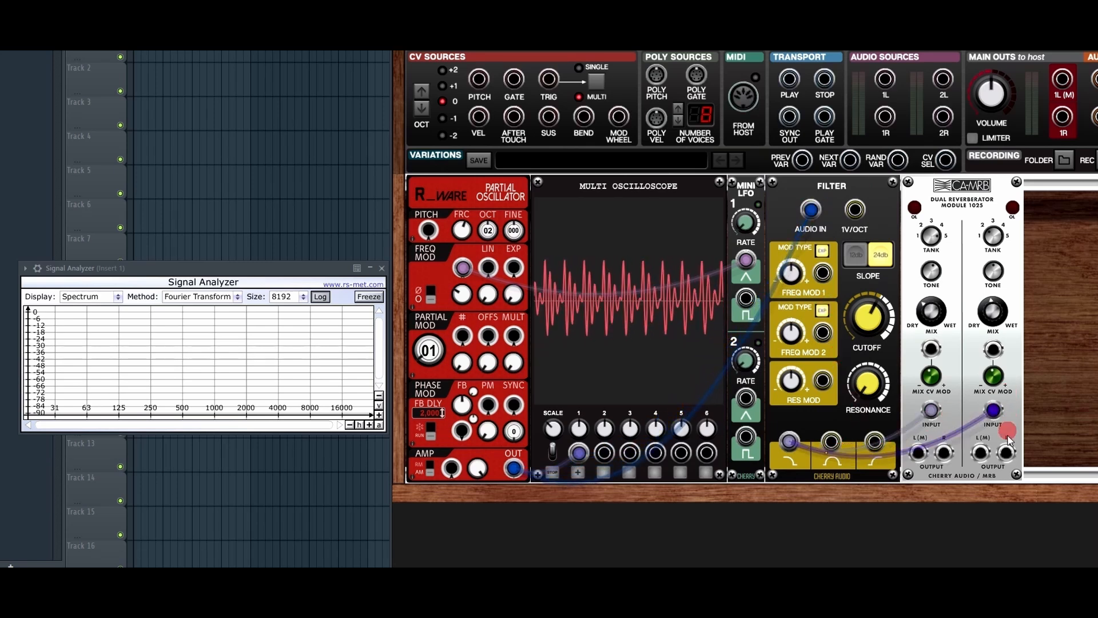
pyautogui.moveTo(919, 458); pyautogui.dragTo(1062, 79)
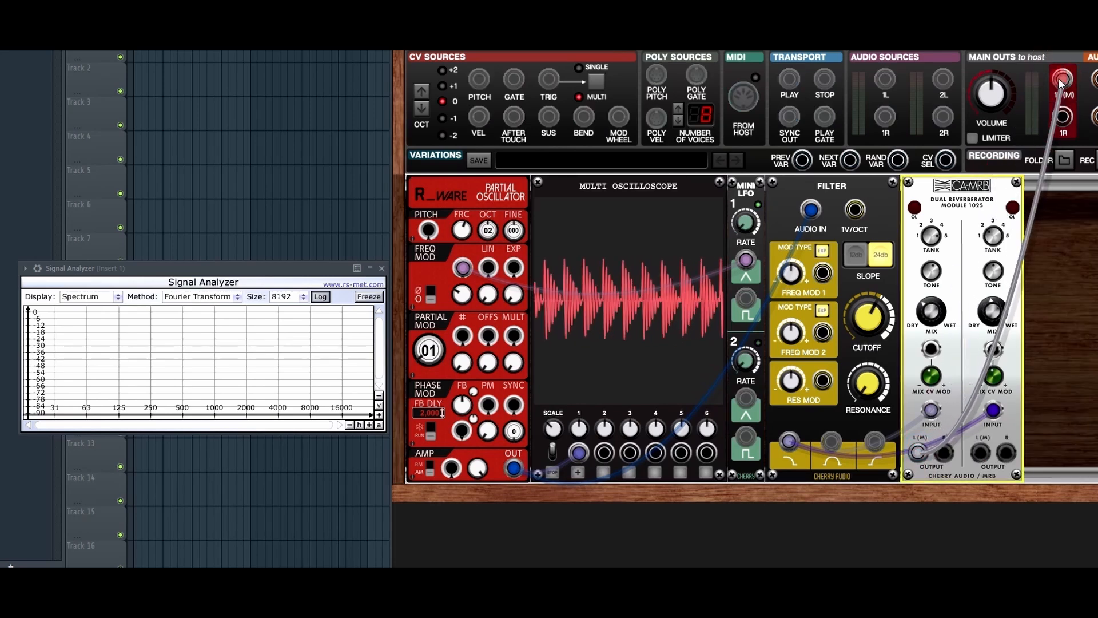
pyautogui.moveTo(983, 454); pyautogui.dragTo(1062, 117)
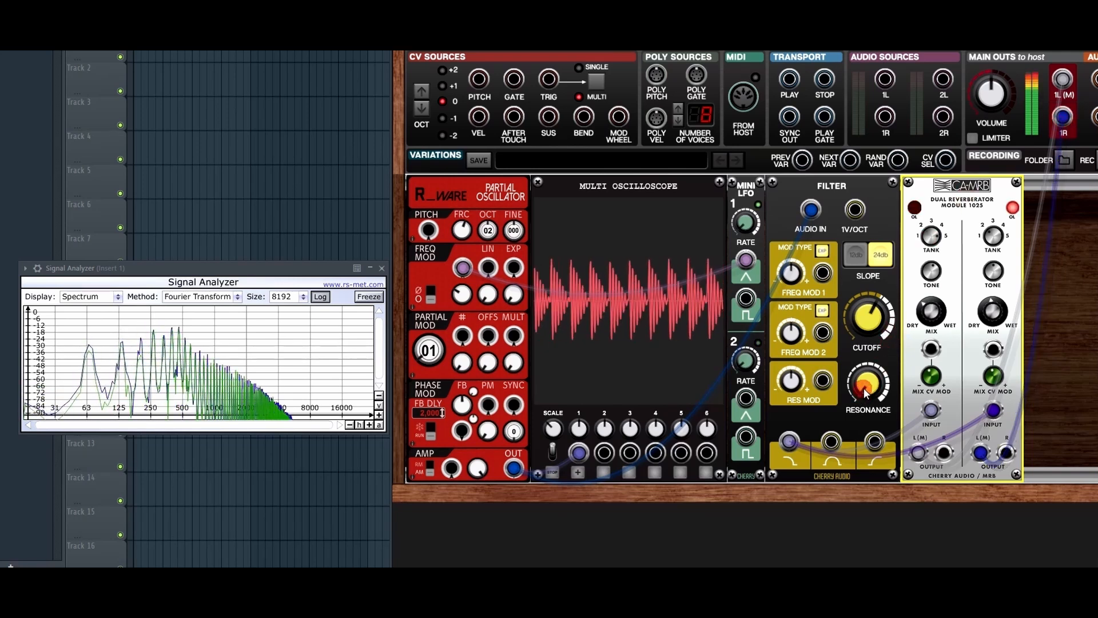
# Step: Sweep the Filter's cutoff through about 1024.5 Hz and 3405.9 Hz while raising and lowering its resonance
pyautogui.moveTo(878, 319); pyautogui.dragTo(873, 325)
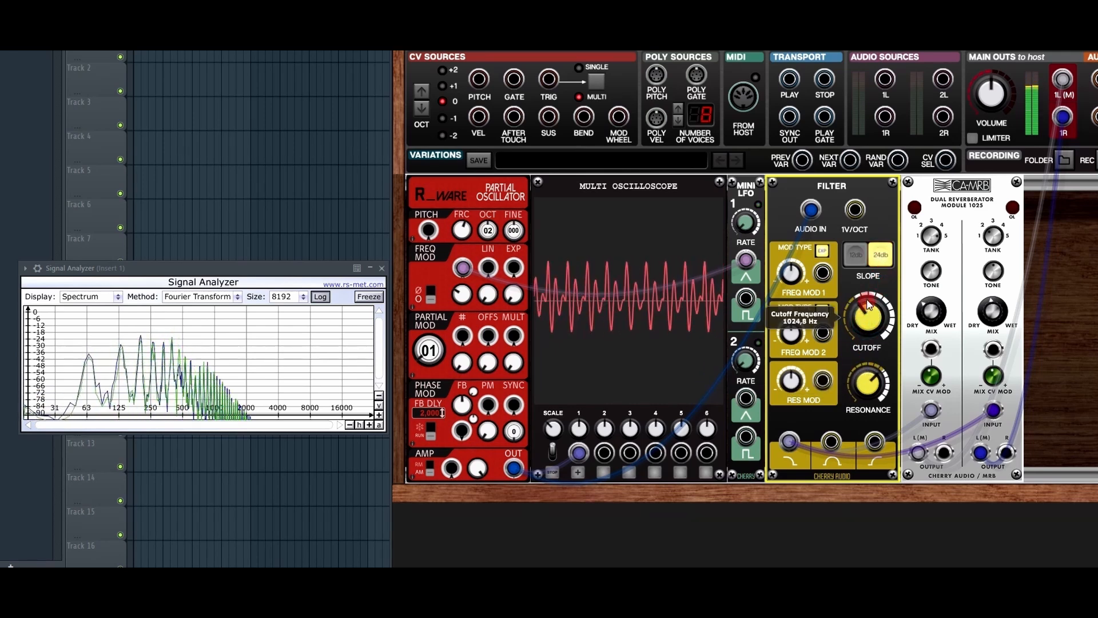
pyautogui.moveTo(872, 382); pyautogui.dragTo(869, 359)
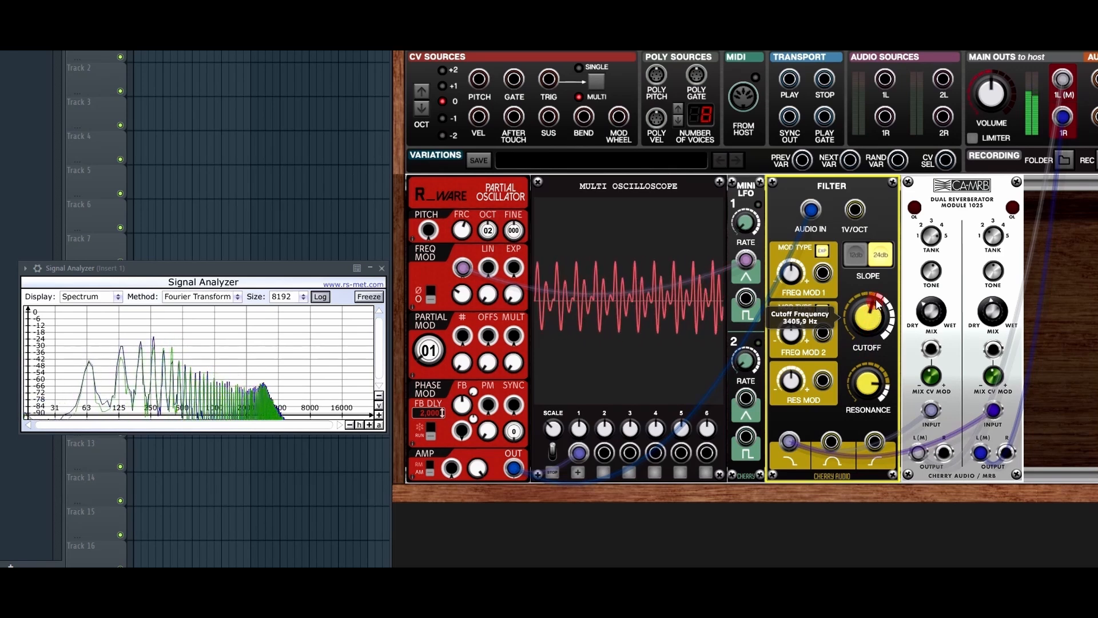
pyautogui.moveTo(876, 303); pyautogui.dragTo(876, 293)
pyautogui.moveTo(873, 382); pyautogui.dragTo(866, 396)
pyautogui.moveTo(863, 449); pyautogui.dragTo(867, 503)
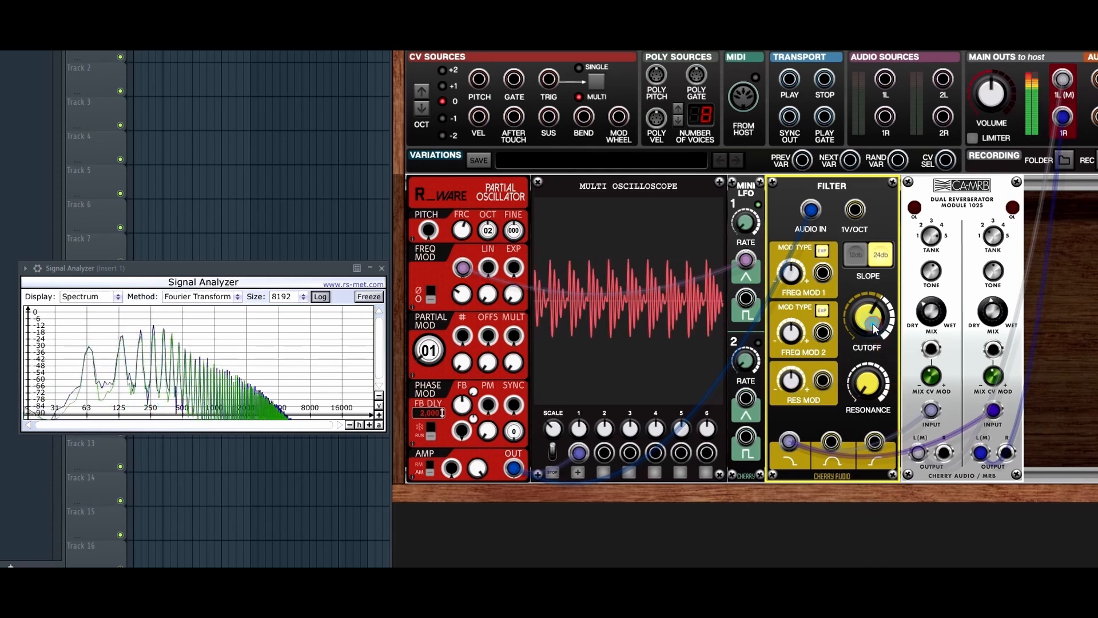
pyautogui.moveTo(875, 330); pyautogui.dragTo(869, 304)
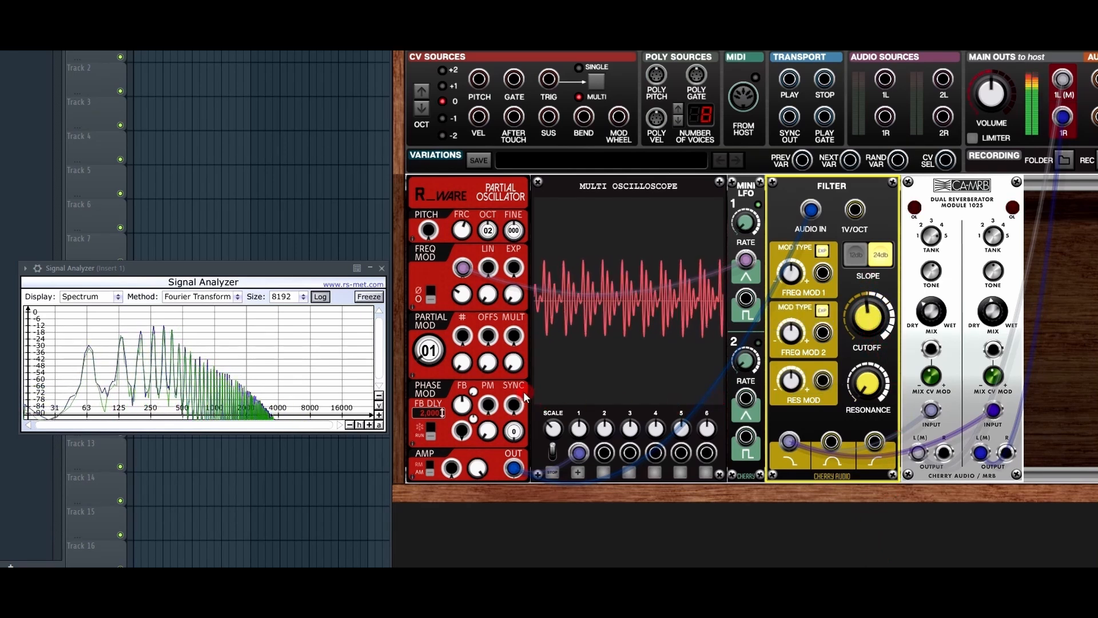
# Step: Raise the Partial Oscillator's octave to 04 and open the Filter's cutoff further
pyautogui.moveTo(486, 230); pyautogui.dragTo(486, 207)
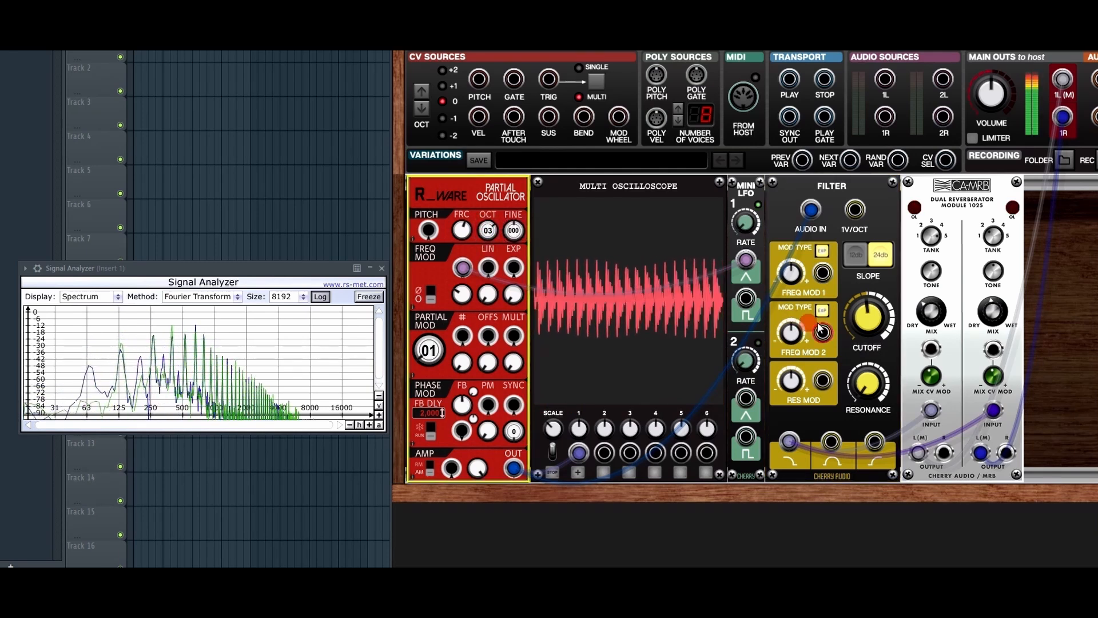
pyautogui.moveTo(491, 223); pyautogui.dragTo(495, 207)
pyautogui.moveTo(868, 321); pyautogui.dragTo(901, 222)
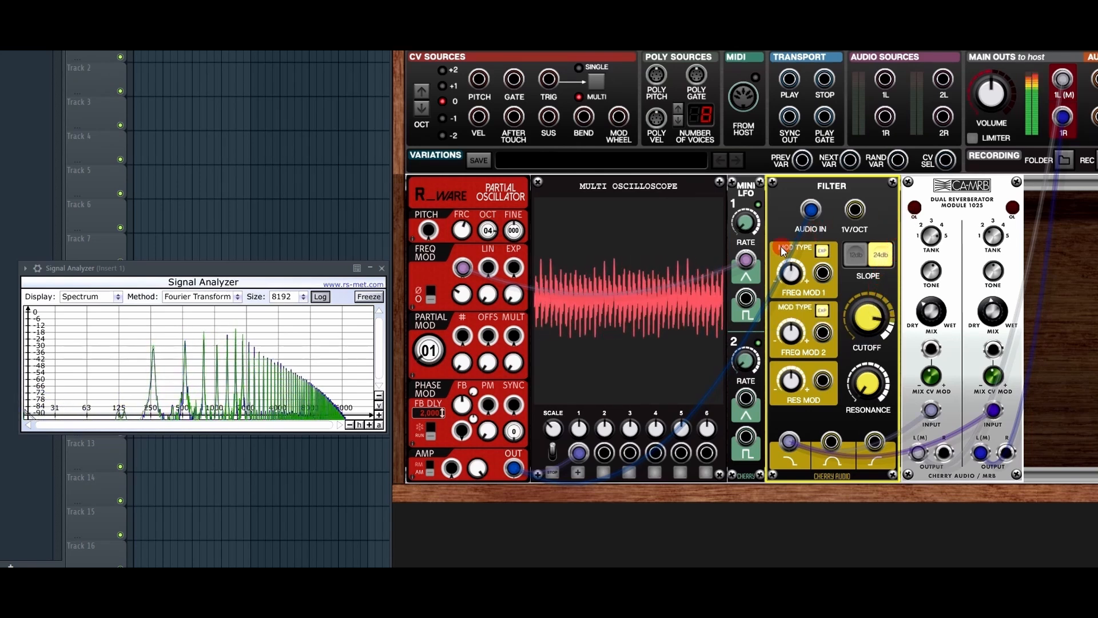
pyautogui.click(751, 227)
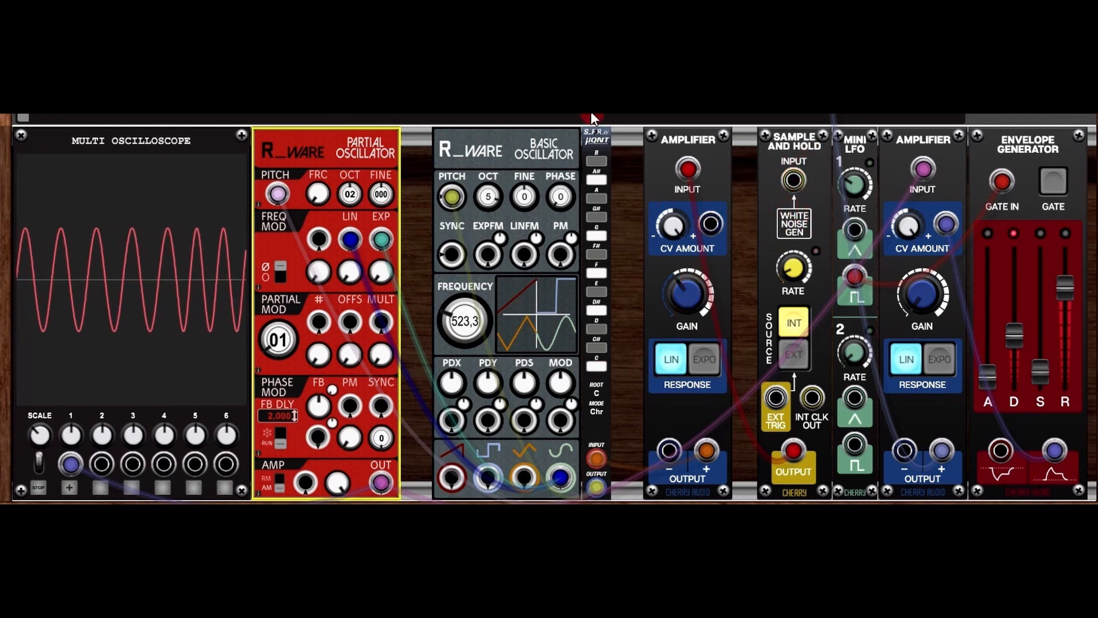
# Step: Sweep the Partial Oscillator's linear frequency modulation amount up to 2.00 and back down to its minimum
pyautogui.click(600, 161)
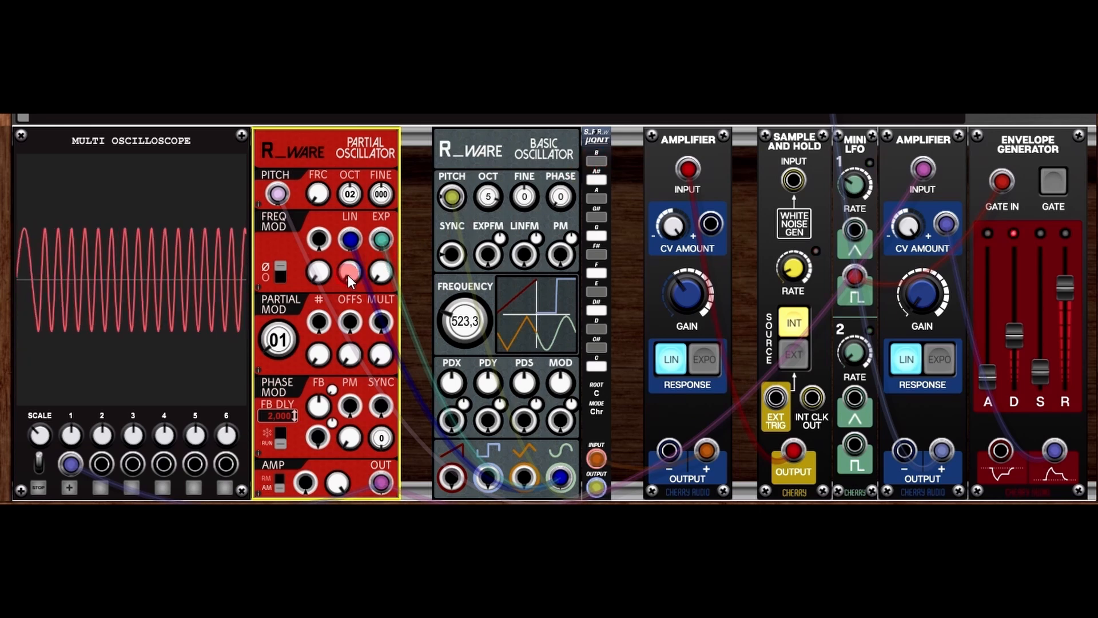
pyautogui.moveTo(346, 262); pyautogui.dragTo(345, 170)
pyautogui.moveTo(356, 281); pyautogui.dragTo(346, 187)
pyautogui.moveTo(350, 274); pyautogui.dragTo(363, 198)
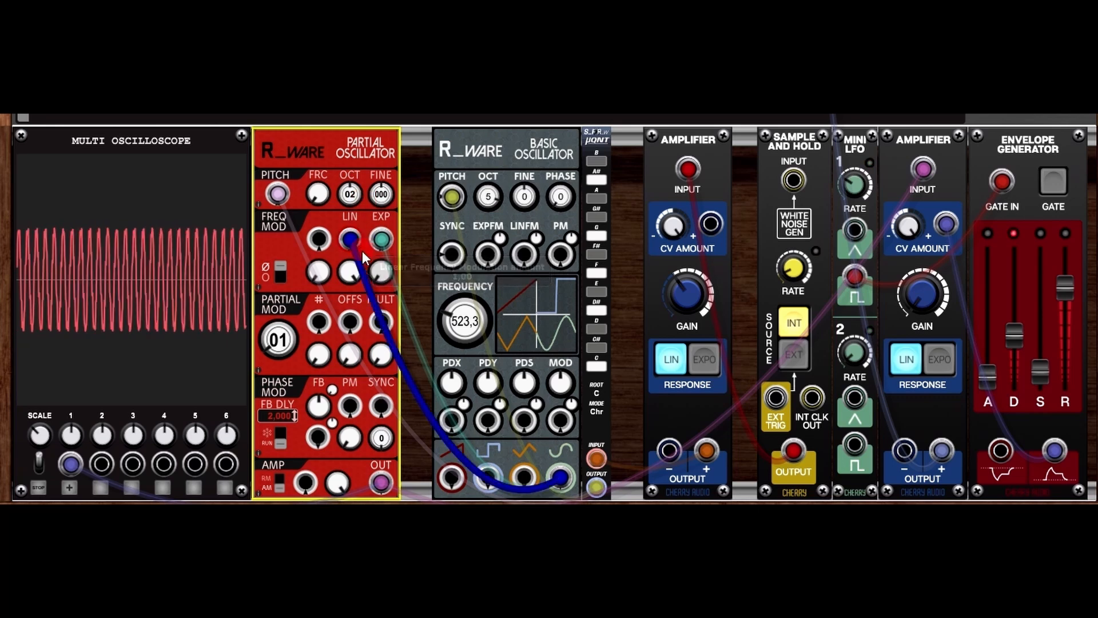
pyautogui.moveTo(353, 264)
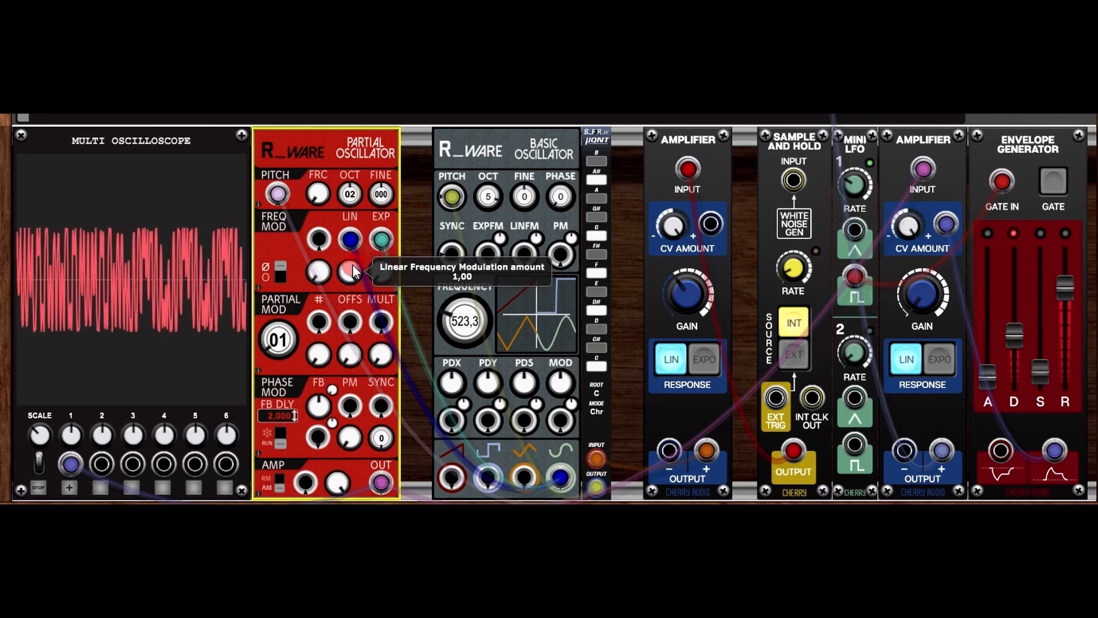
pyautogui.moveTo(352, 264); pyautogui.dragTo(372, 504)
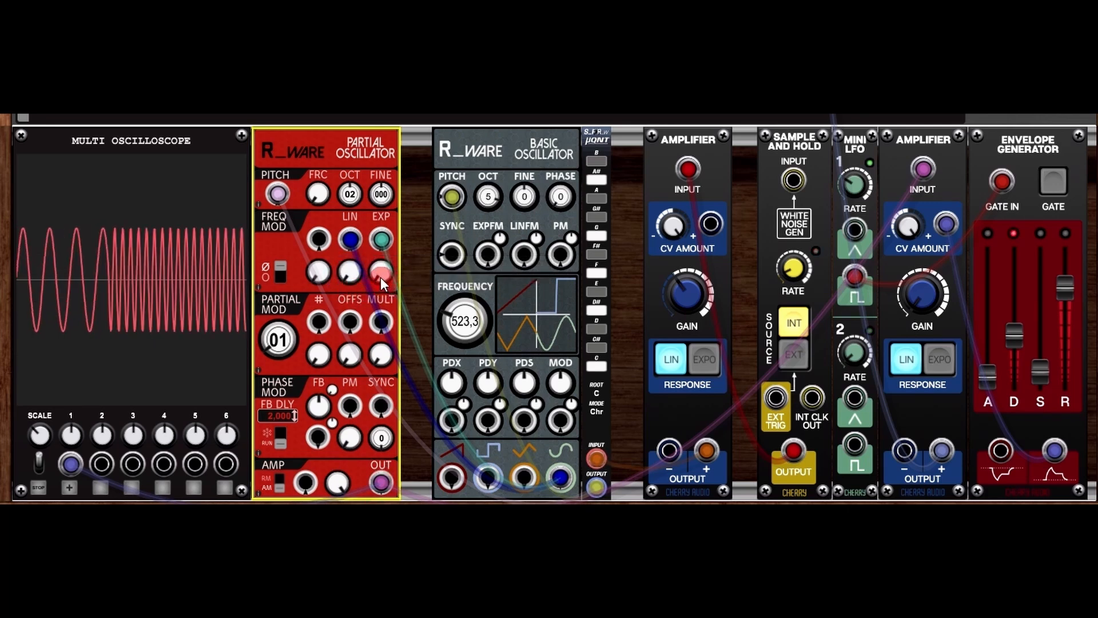
# Step: Sweep the Partial Oscillator's exponential frequency modulation amount up to 0.94 and back down past 0.09
pyautogui.moveTo(380, 277)
pyautogui.moveTo(380, 276); pyautogui.dragTo(395, 115)
pyautogui.moveTo(518, 270); pyautogui.dragTo(517, 235)
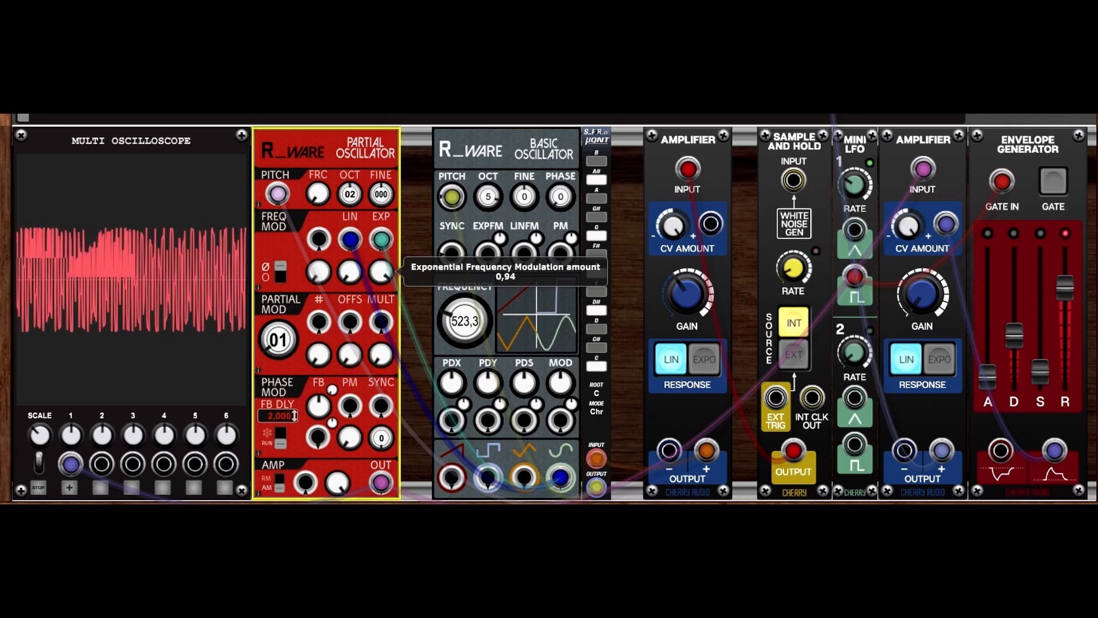
pyautogui.moveTo(382, 271); pyautogui.dragTo(381, 308)
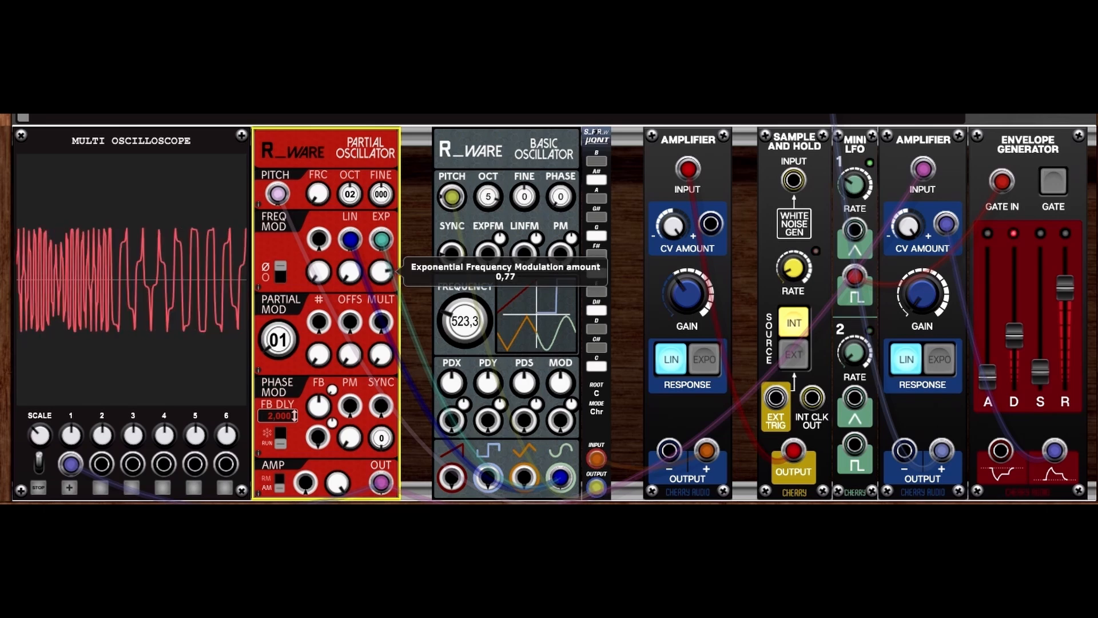
pyautogui.moveTo(420, 114); pyautogui.dragTo(414, 115)
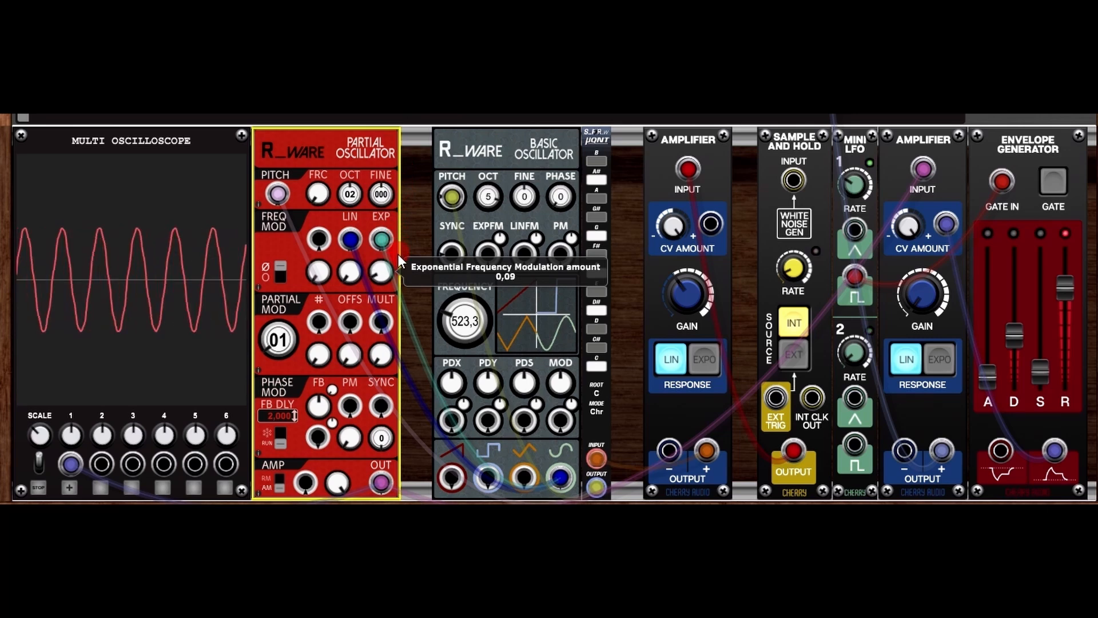
pyautogui.moveTo(399, 283); pyautogui.dragTo(407, 318)
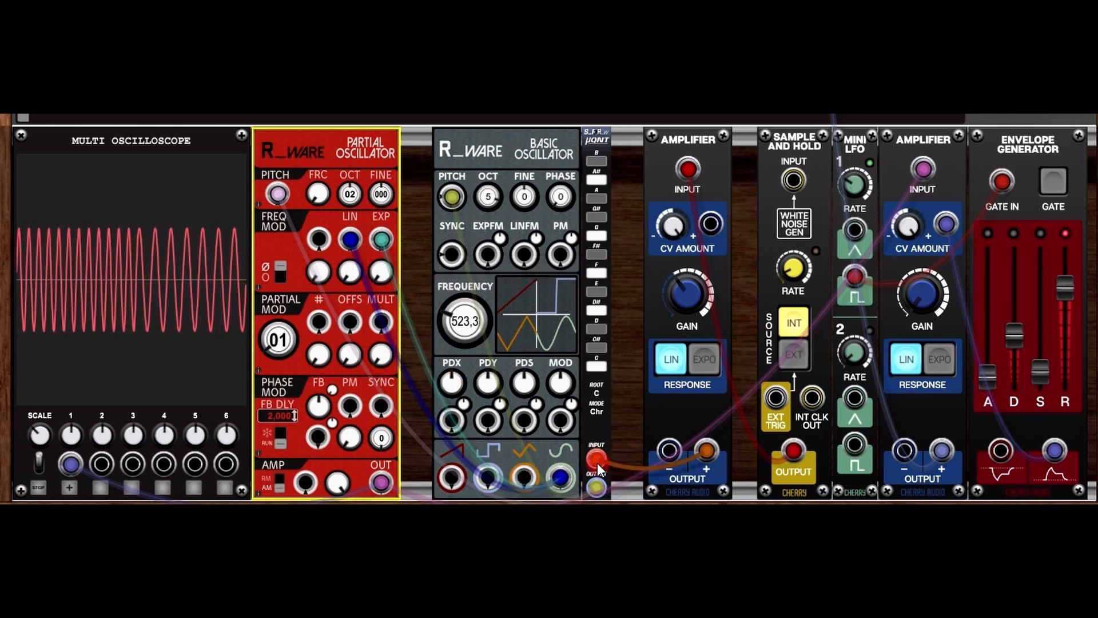
# Step: Disconnect the Amplifier's output from the quantizer's input and raise the Partial Oscillator's linear frequency modulation amount to 1.00
pyautogui.moveTo(596, 460); pyautogui.dragTo(639, 419)
pyautogui.click(355, 274)
pyautogui.moveTo(344, 272); pyautogui.dragTo(383, 17)
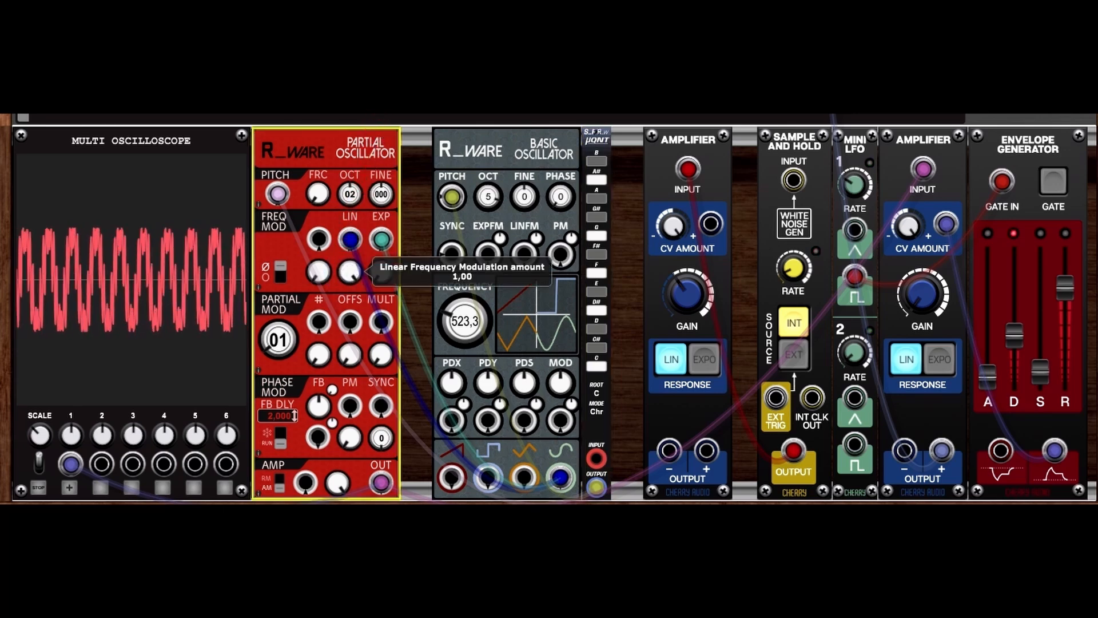
# Step: Toggle the through-zero frequency modulation mode off and back on while adjusting the linear modulation amount to about 0.96
pyautogui.click(281, 269)
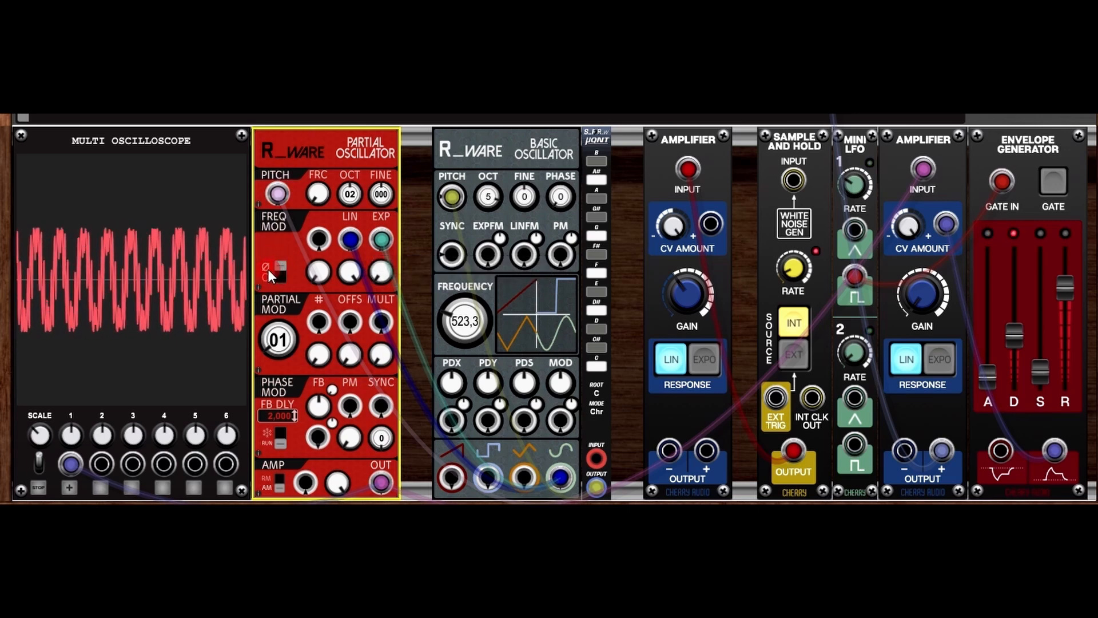
pyautogui.click(289, 277)
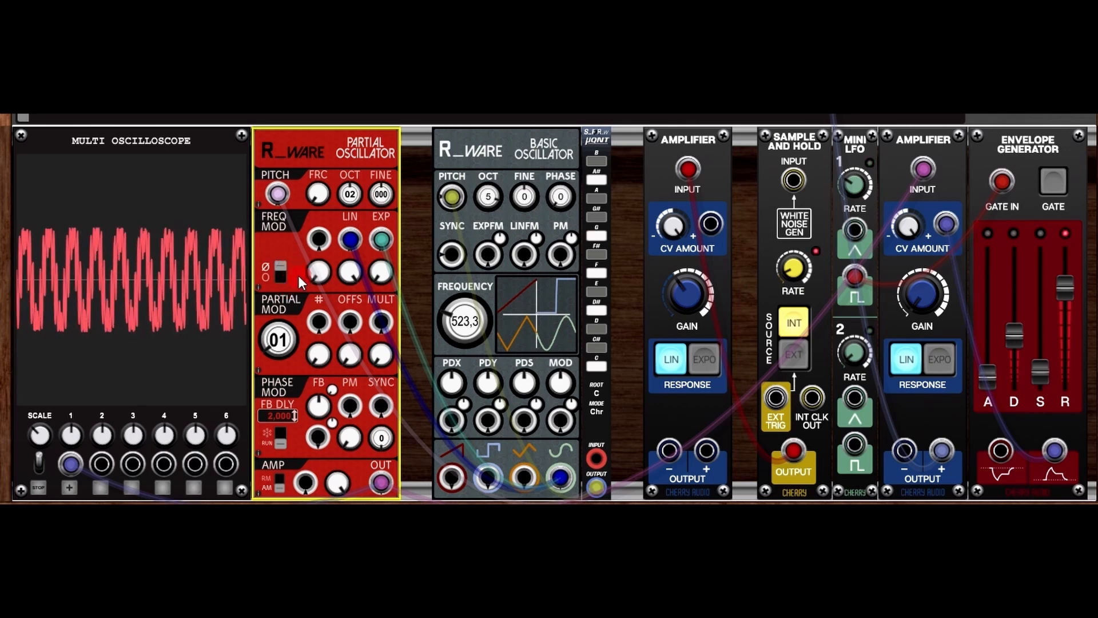
pyautogui.click(282, 270)
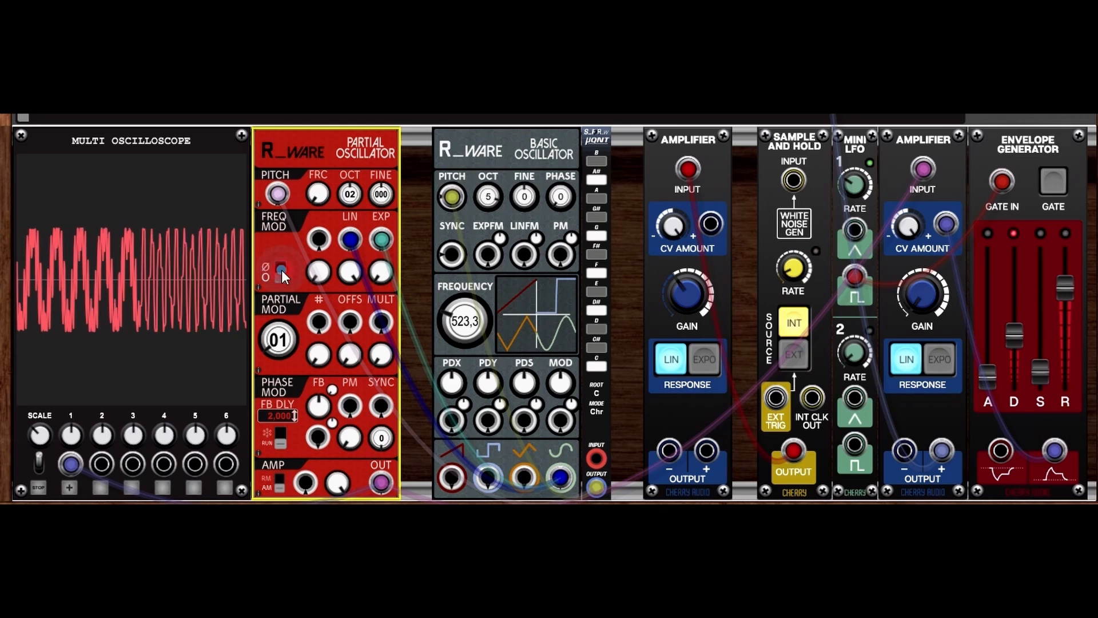
pyautogui.moveTo(352, 272)
pyautogui.mouseDown()
pyautogui.moveTo(375, 464)
pyautogui.moveTo(345, 372)
pyautogui.moveTo(346, 260)
pyautogui.mouseUp()
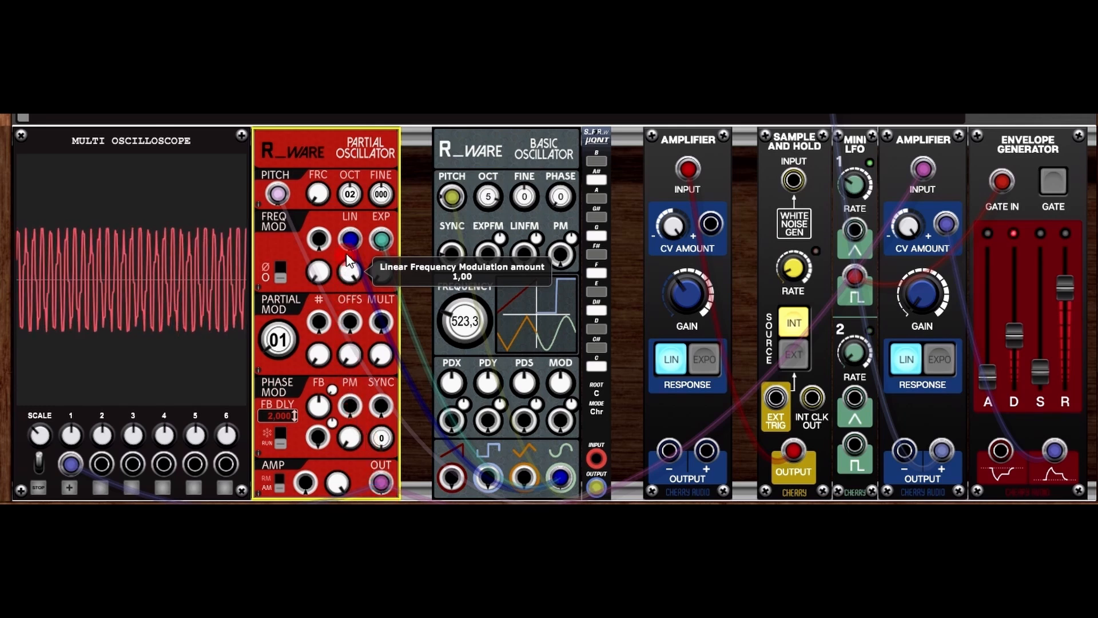
pyautogui.click(279, 281)
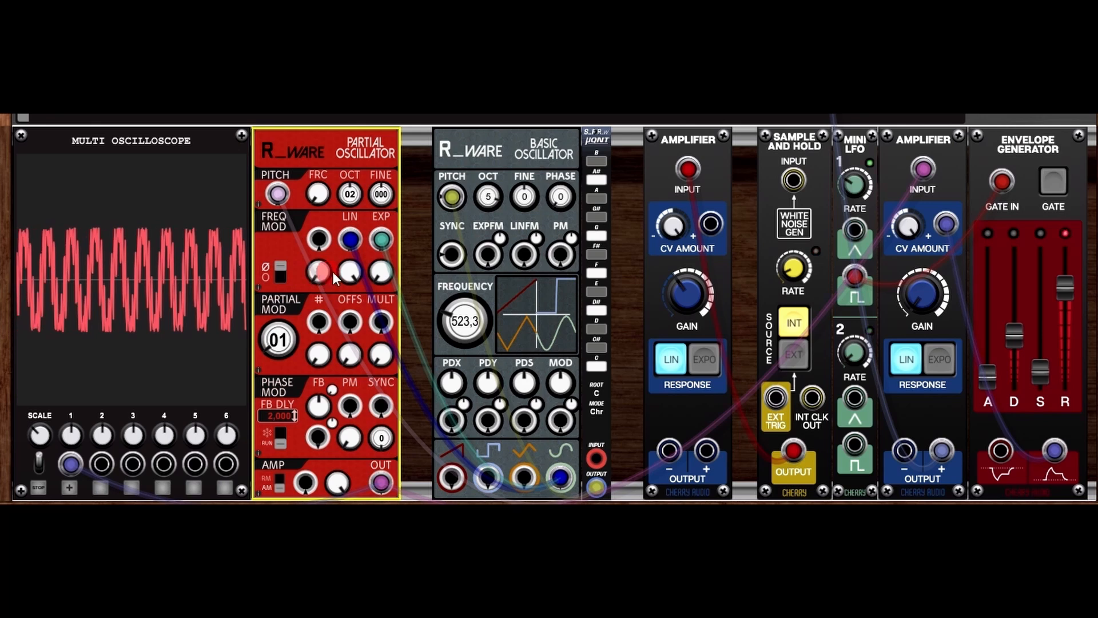
pyautogui.moveTo(344, 269)
pyautogui.mouseDown()
pyautogui.moveTo(361, 352)
pyautogui.moveTo(368, 540)
pyautogui.moveTo(373, 485)
pyautogui.moveTo(345, 369)
pyautogui.moveTo(352, 259)
pyautogui.mouseUp()
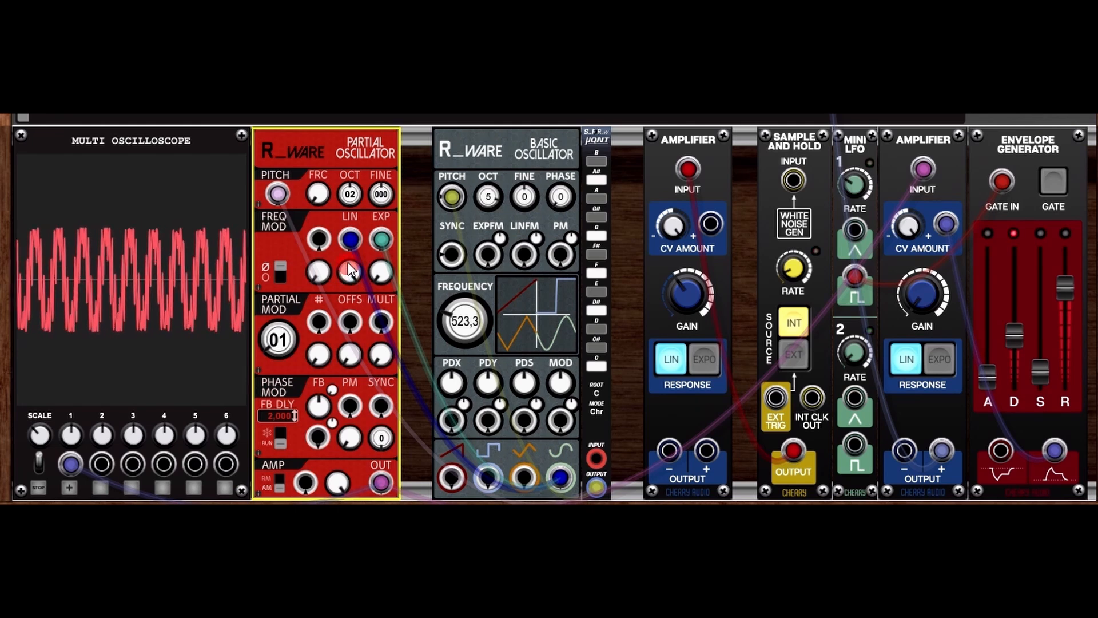
pyautogui.moveTo(348, 261)
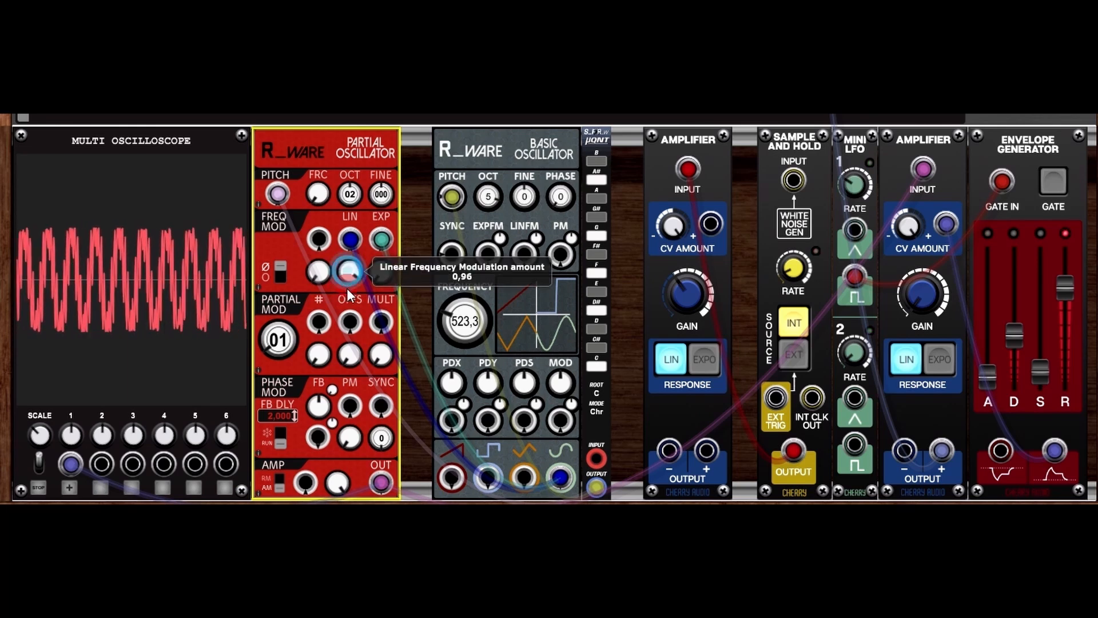
# Step: Raise the exponential modulation amount, shorten the Envelope Generator's decay and release, and readjust the linear amount
pyautogui.moveTo(378, 281); pyautogui.dragTo(403, 153)
pyautogui.moveTo(713, 454); pyautogui.dragTo(746, 489)
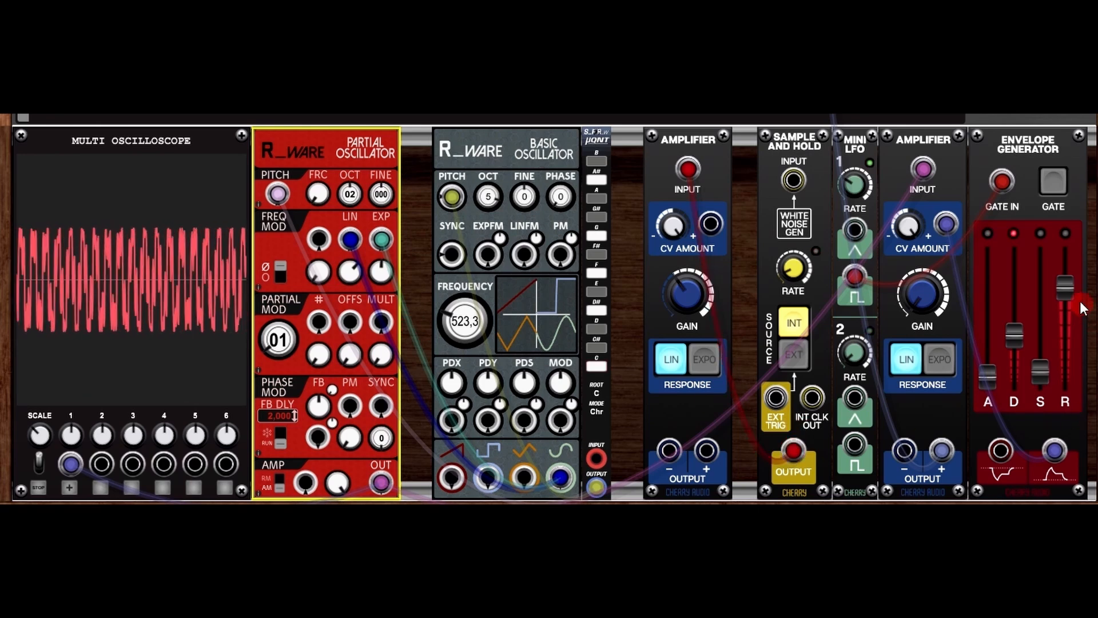
pyautogui.moveTo(1022, 340)
pyautogui.mouseDown()
pyautogui.moveTo(1018, 360)
pyautogui.moveTo(1005, 302)
pyautogui.moveTo(1004, 350)
pyautogui.mouseUp()
pyautogui.moveTo(1066, 293); pyautogui.dragTo(1020, 351)
pyautogui.moveTo(347, 277); pyautogui.dragTo(400, 365)
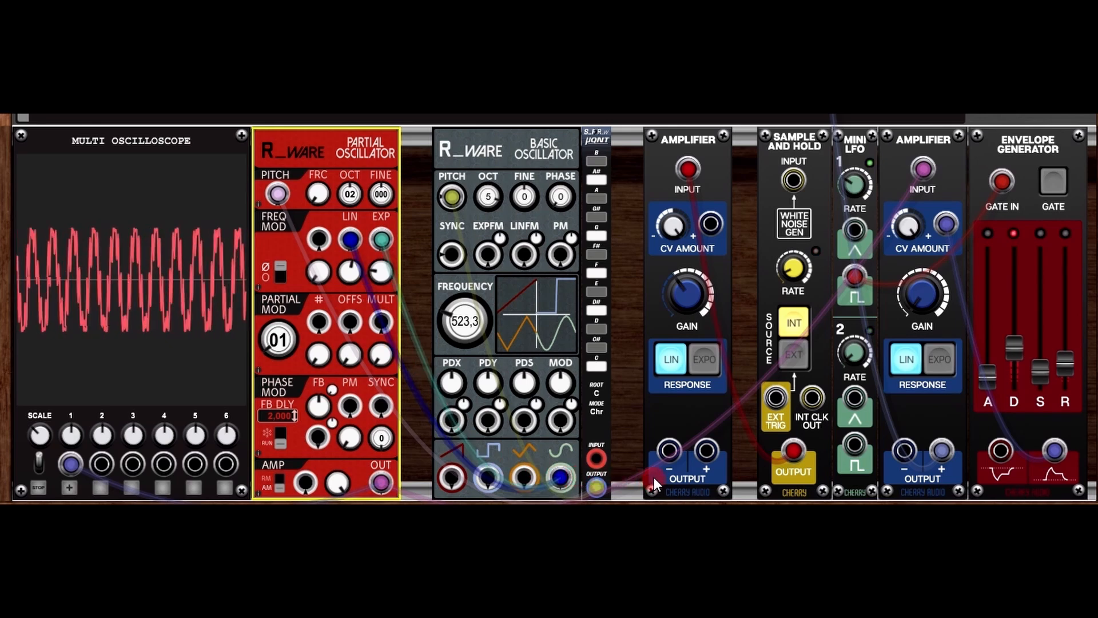
# Step: Patch the first Amplifier's positive output into the quantizer's input, and shorten the envelope's decay while lengthening its release
pyautogui.moveTo(663, 475); pyautogui.dragTo(750, 459)
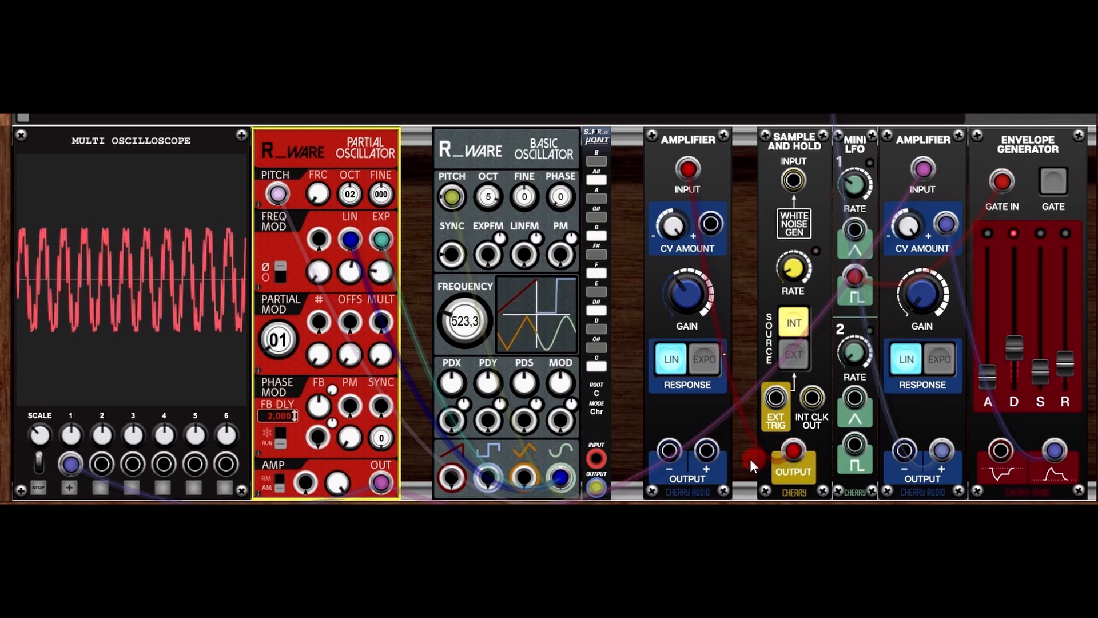
pyautogui.moveTo(666, 452); pyautogui.dragTo(597, 456)
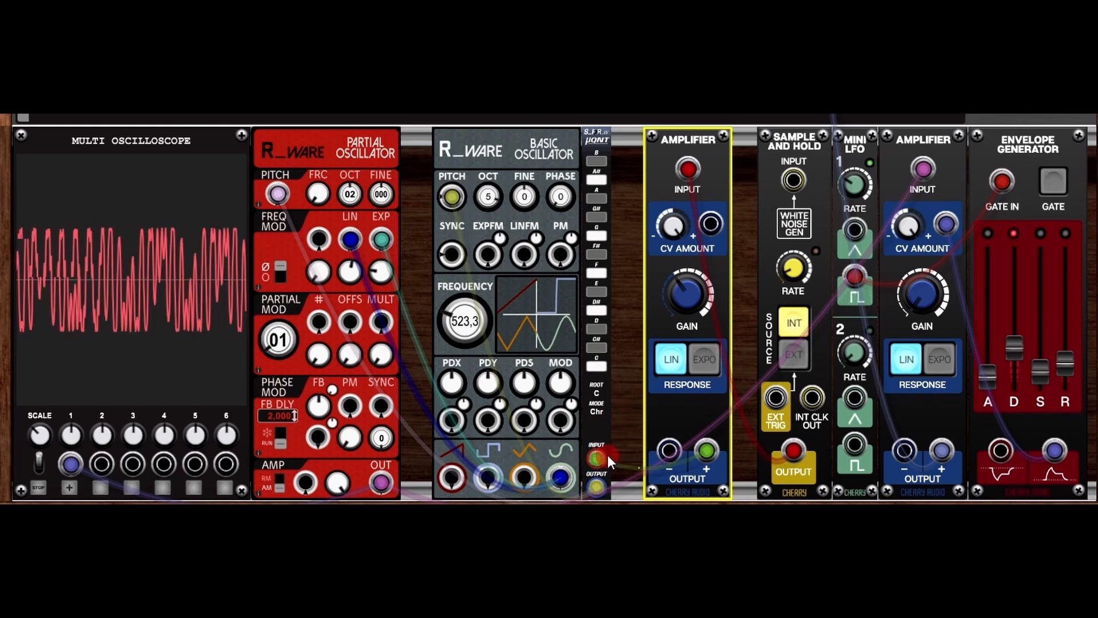
pyautogui.moveTo(597, 456); pyautogui.dragTo(626, 373)
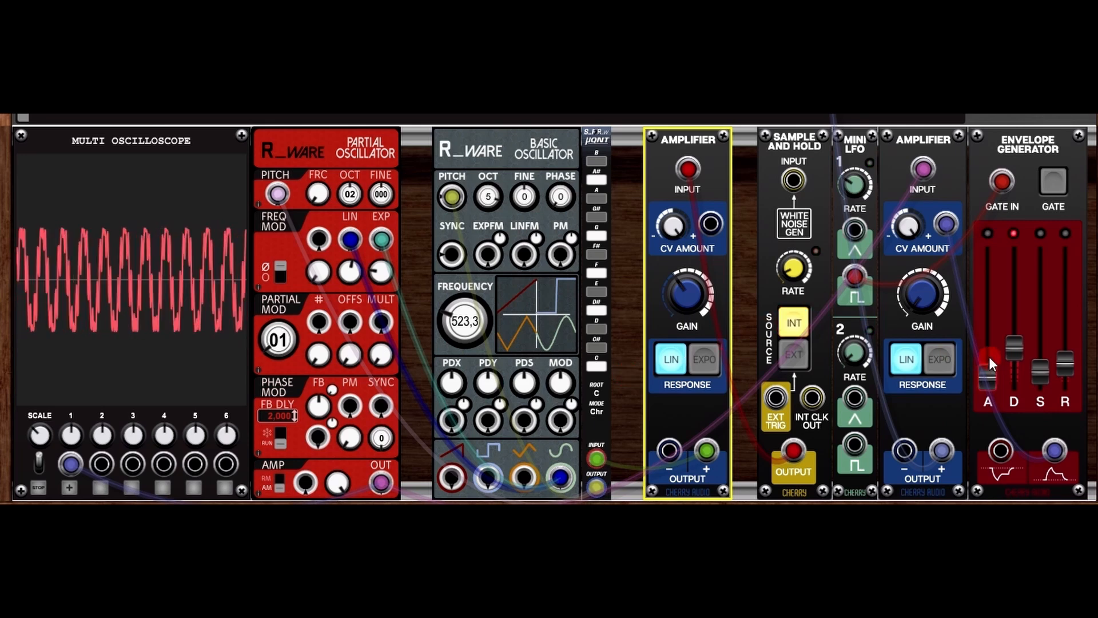
pyautogui.moveTo(1014, 356); pyautogui.dragTo(1059, 331)
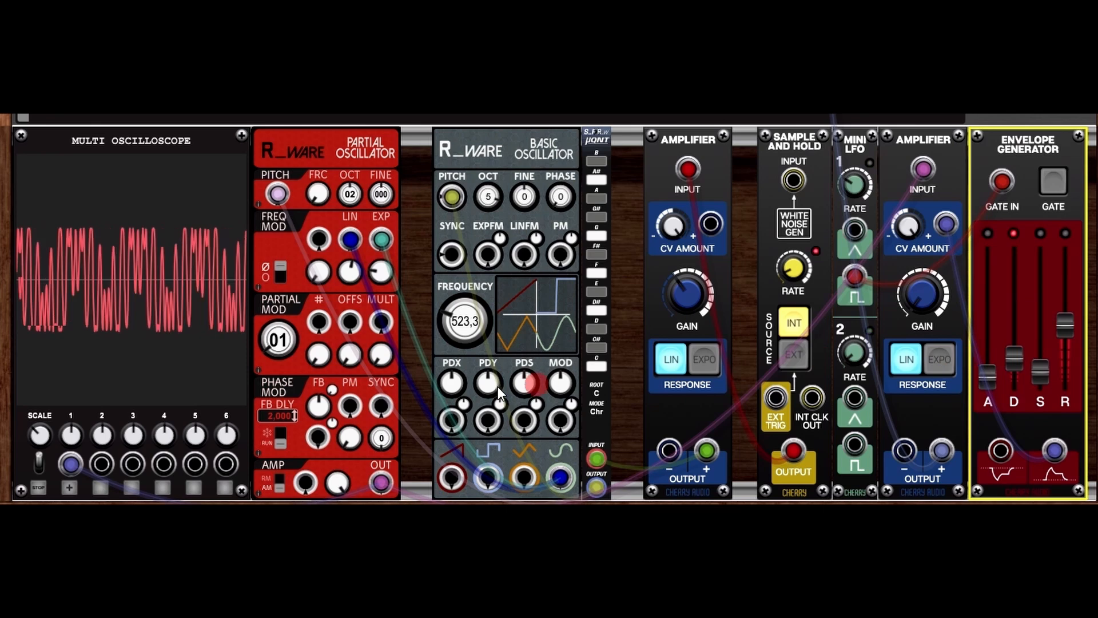
# Step: Raise the exponential frequency modulation amount to about 0.73, readjust the linear amount and lengthen the envelope's decay
pyautogui.click(347, 297)
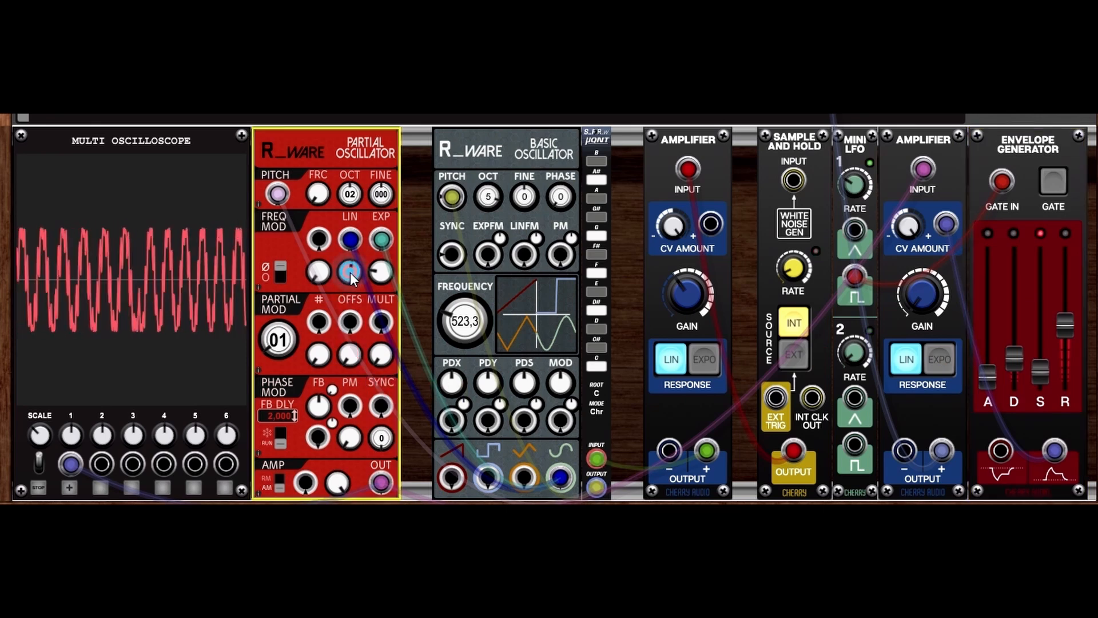
pyautogui.moveTo(383, 269); pyautogui.dragTo(409, 139)
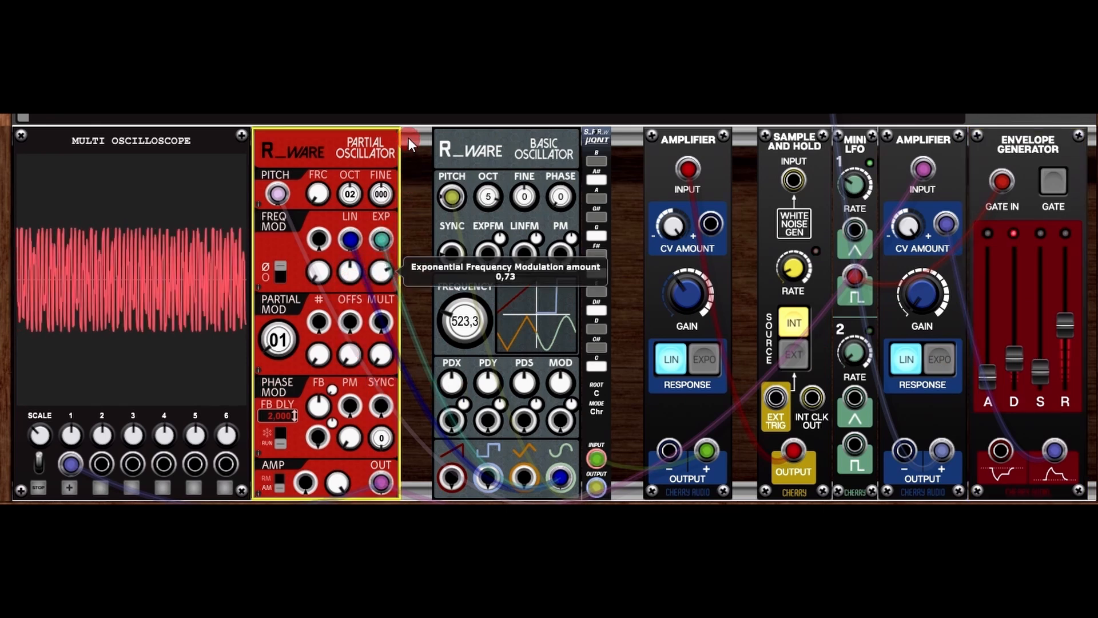
pyautogui.moveTo(350, 272); pyautogui.dragTo(335, 287)
pyautogui.moveTo(1017, 359); pyautogui.dragTo(1011, 333)
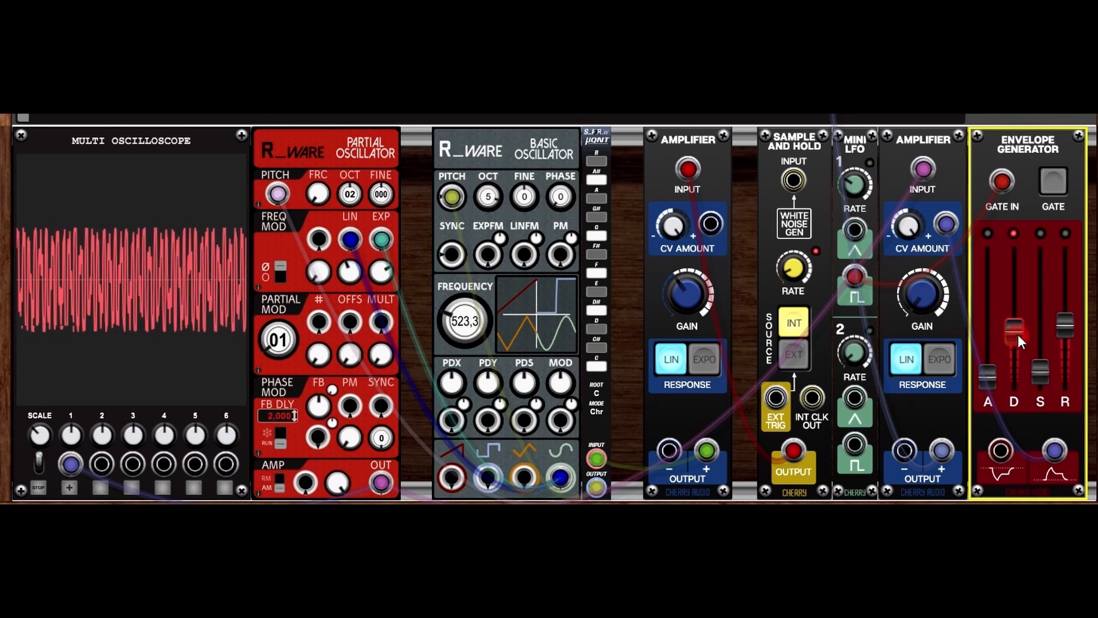
pyautogui.moveTo(1014, 335)
pyautogui.mouseDown()
pyautogui.moveTo(1010, 303)
pyautogui.moveTo(1014, 318)
pyautogui.mouseUp()
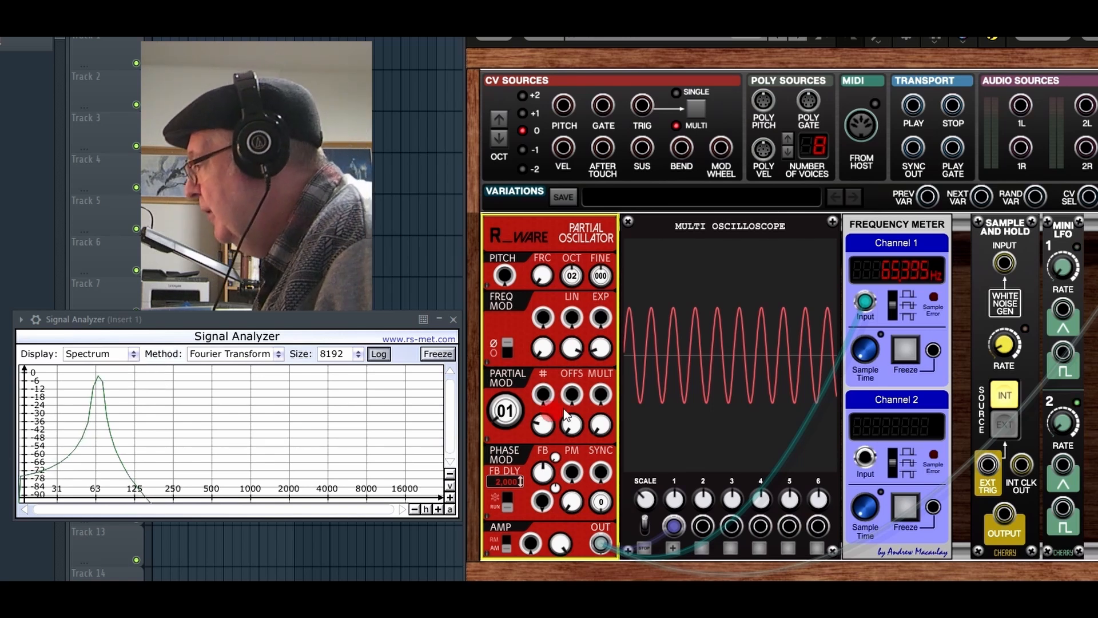
# Step: Sweep the partial number up to 3 and back to 1, and patch the Sample and Hold's output into the partial # modulation input
pyautogui.moveTo(506, 413); pyautogui.dragTo(505, 395)
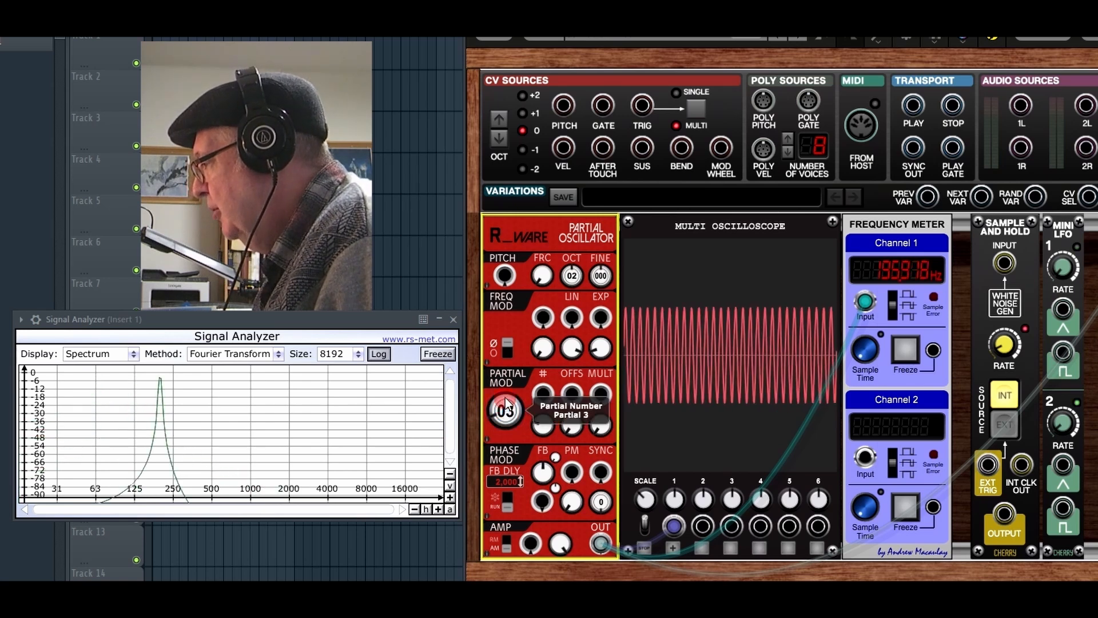
pyautogui.moveTo(505, 392); pyautogui.dragTo(474, 410)
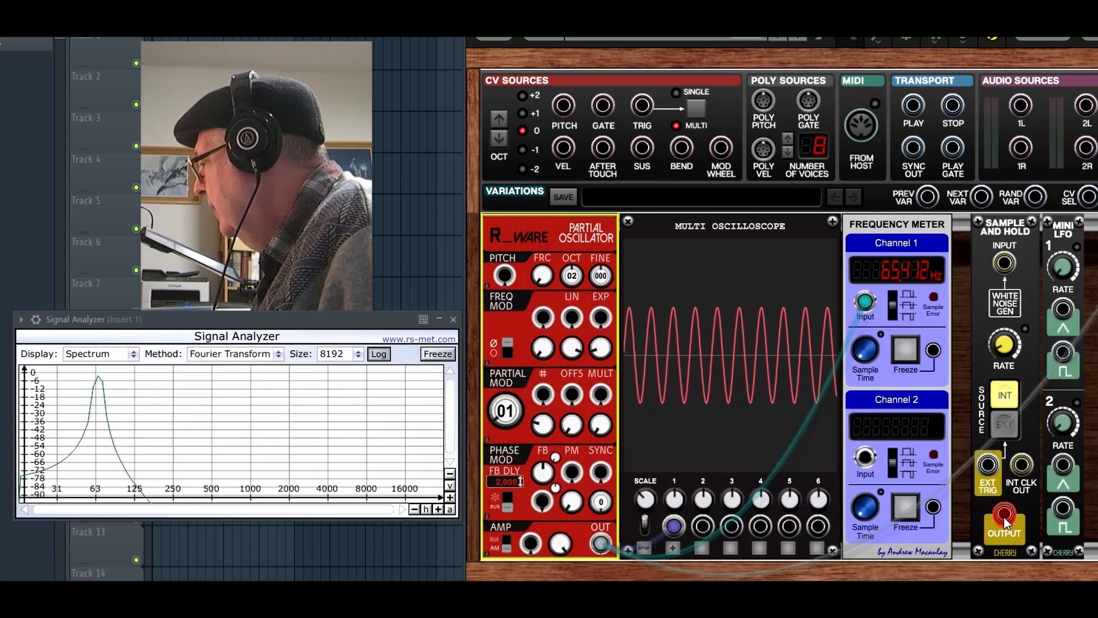
pyautogui.moveTo(1004, 515); pyautogui.dragTo(543, 396)
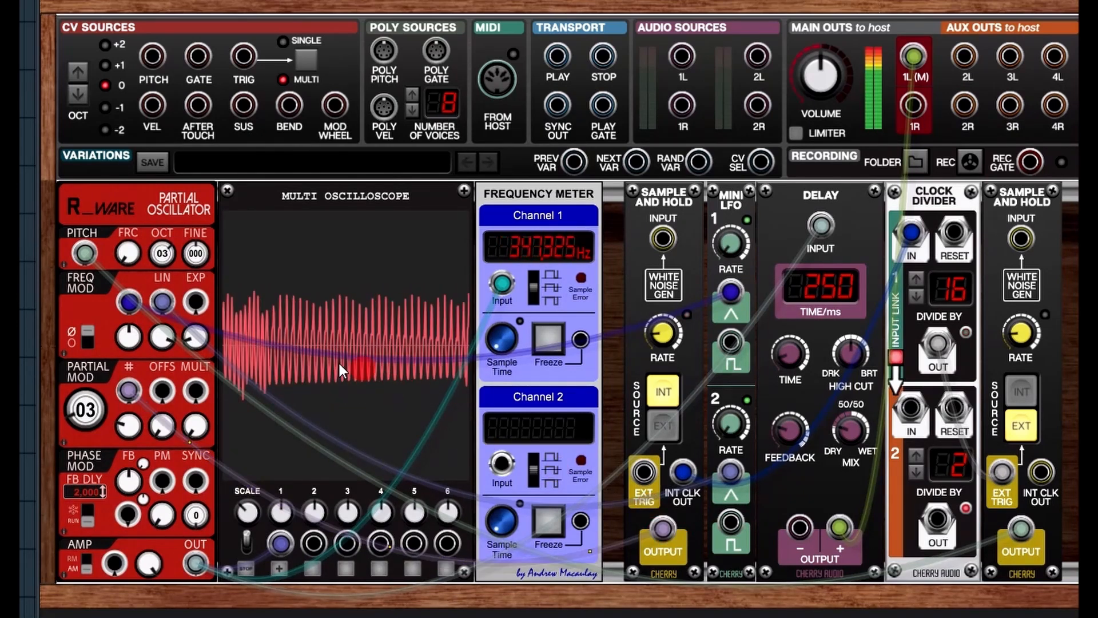
# Step: Examine how Mini LFOs 1 and 2, the Clock Divider and the Sample and Hold modules are patched to modulate the Partial Oscillator
pyautogui.moveTo(323, 427); pyautogui.dragTo(733, 470)
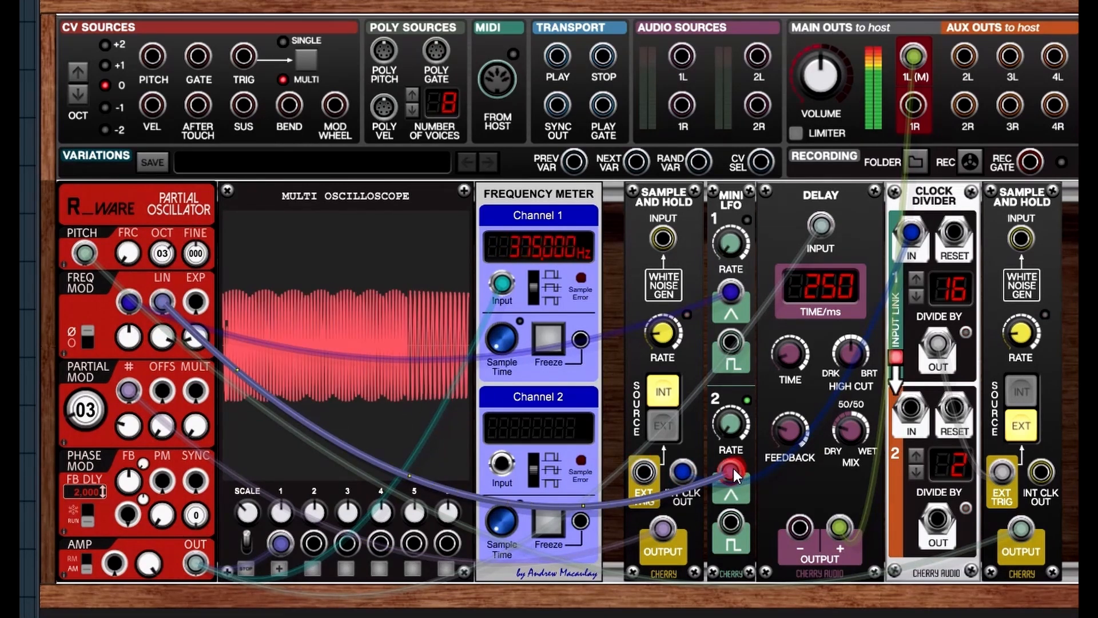
pyautogui.moveTo(726, 421)
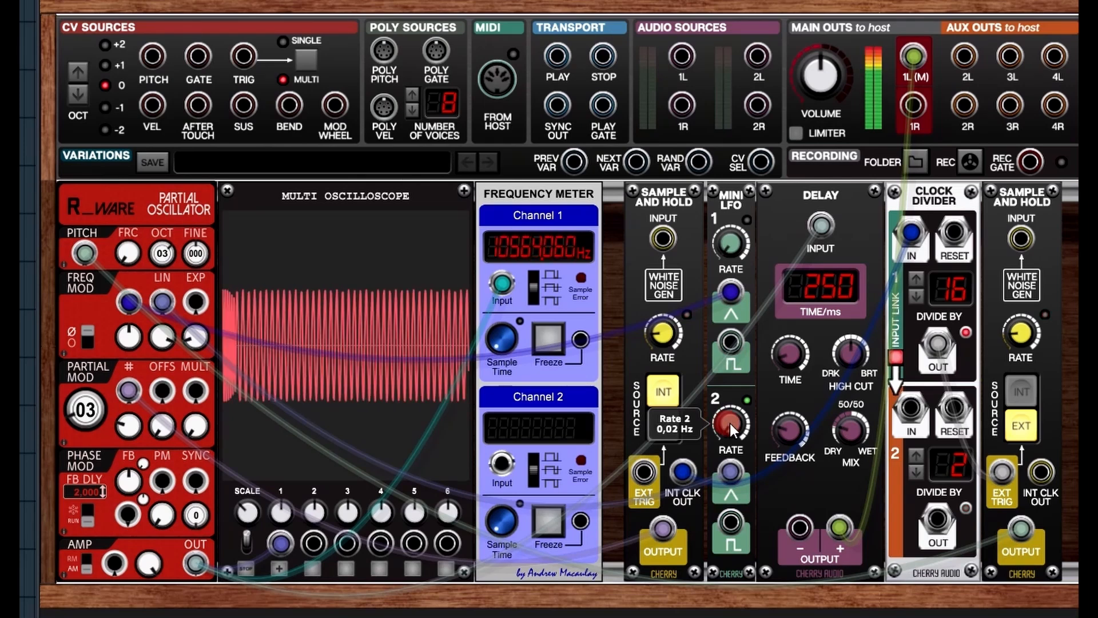
pyautogui.moveTo(938, 343); pyautogui.dragTo(1001, 472)
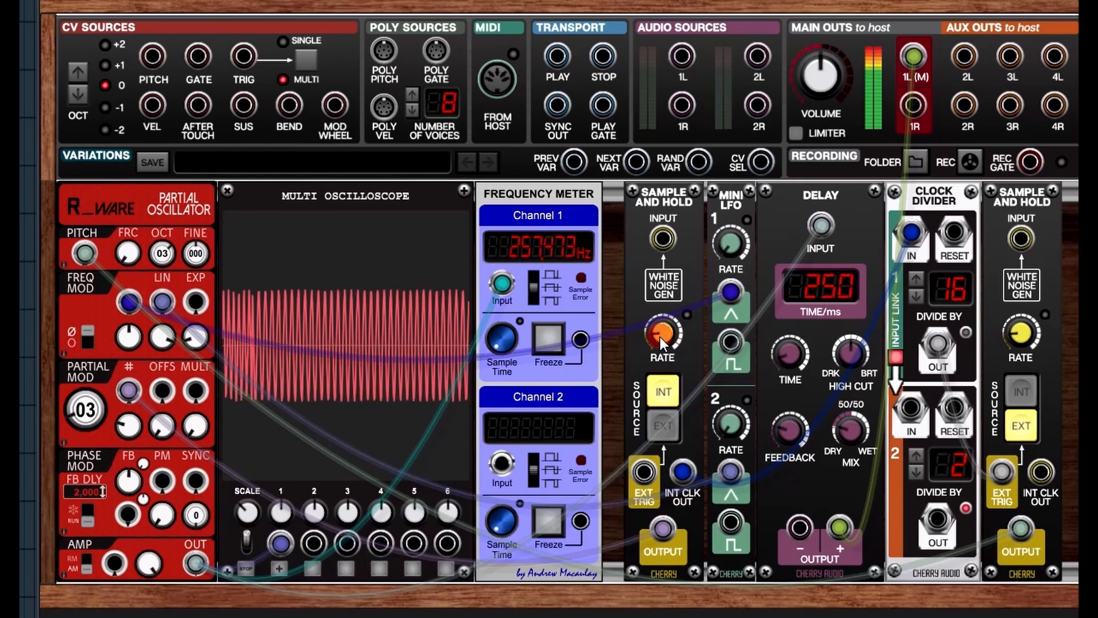
pyautogui.moveTo(660, 338)
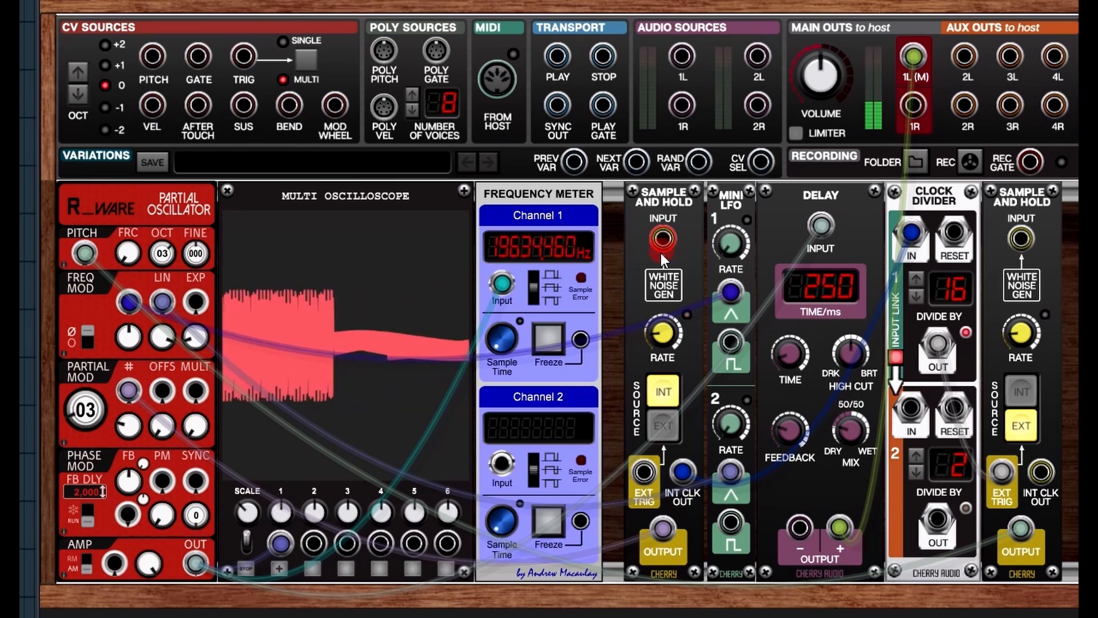
pyautogui.moveTo(712, 453); pyautogui.dragTo(736, 475)
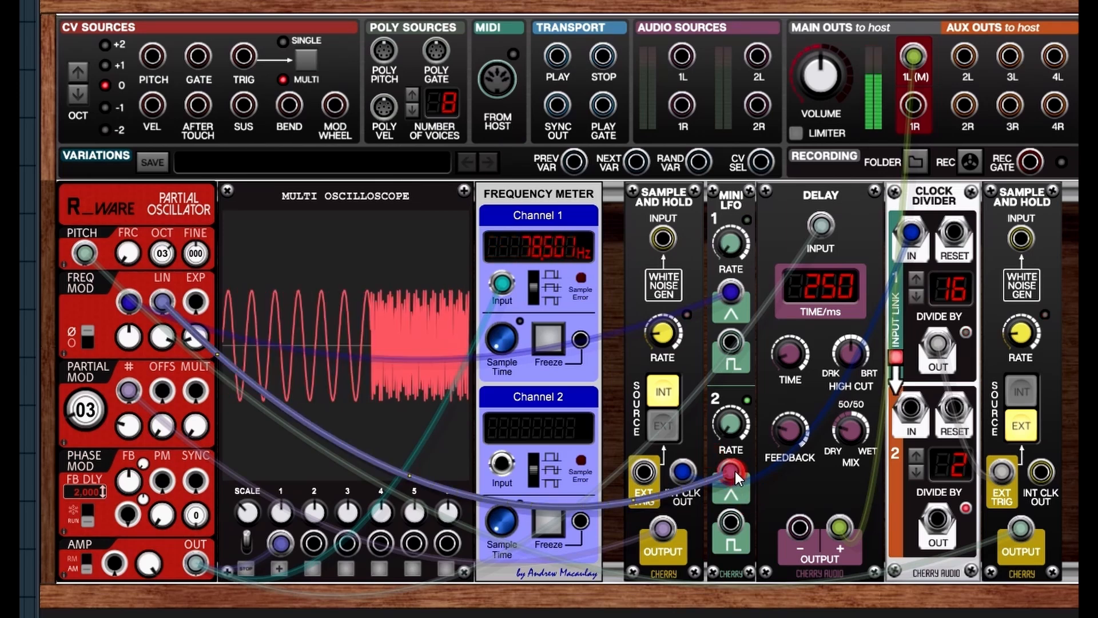
pyautogui.moveTo(736, 472); pyautogui.dragTo(737, 286)
pyautogui.moveTo(728, 245)
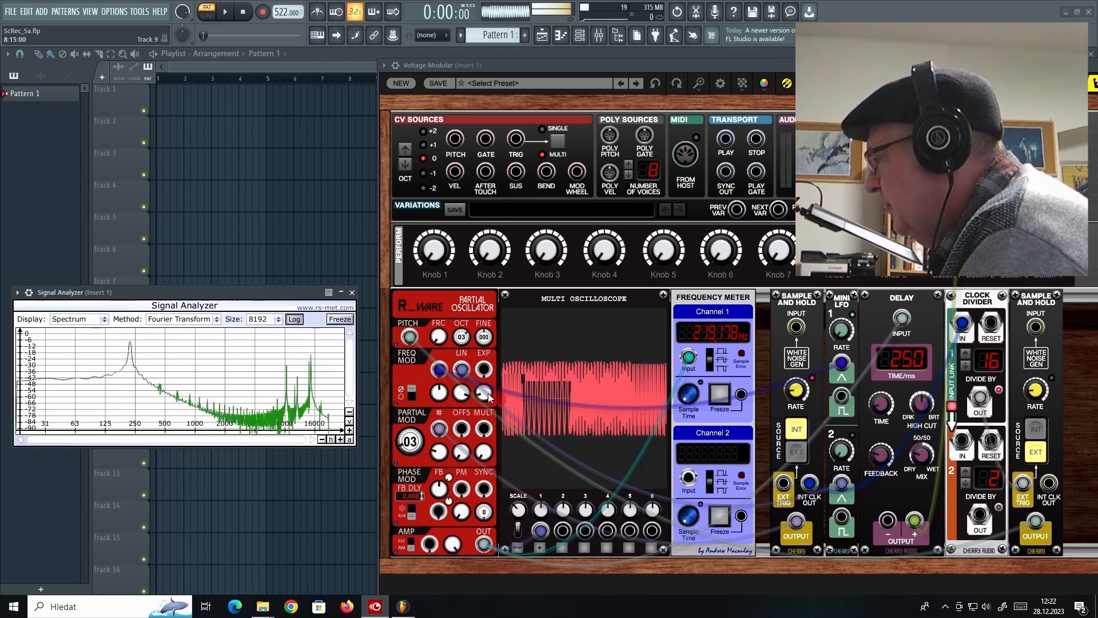
# Step: Disconnect the modulation cables from the Partial Oscillator's pitch and partial # inputs
pyautogui.moveTo(476, 371); pyautogui.dragTo(440, 370)
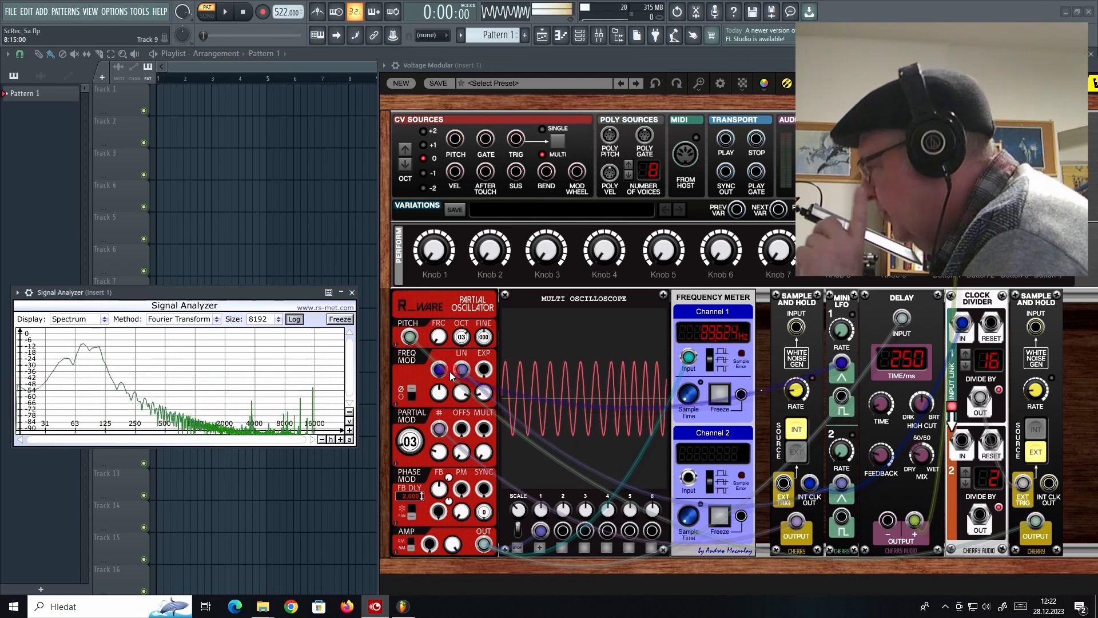
pyautogui.moveTo(410, 336); pyautogui.dragTo(496, 548)
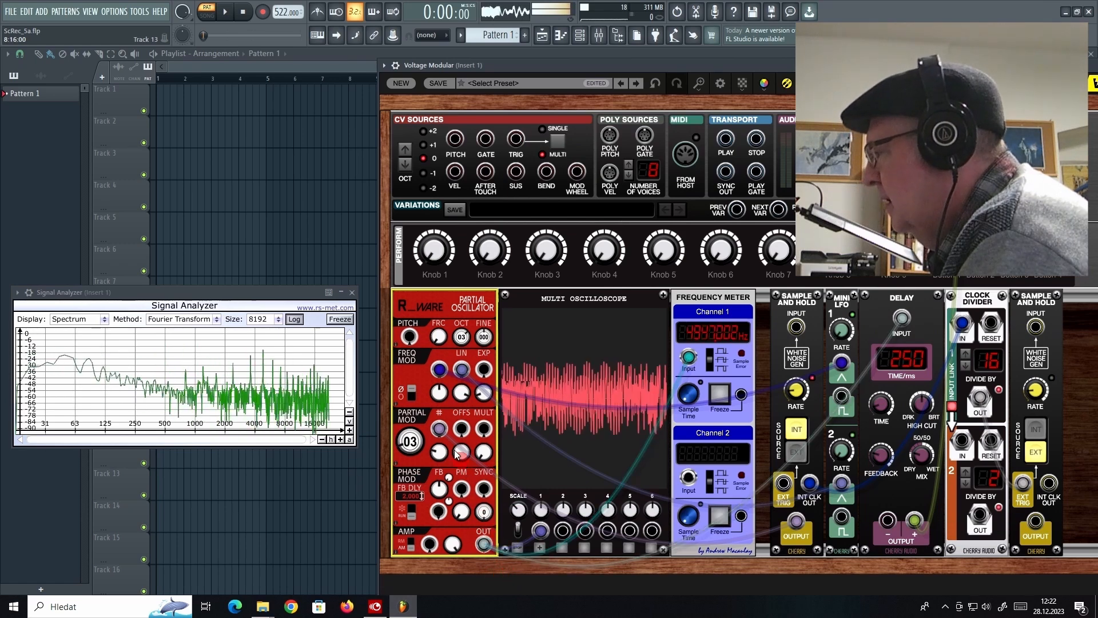
pyautogui.moveTo(440, 429); pyautogui.dragTo(347, 490)
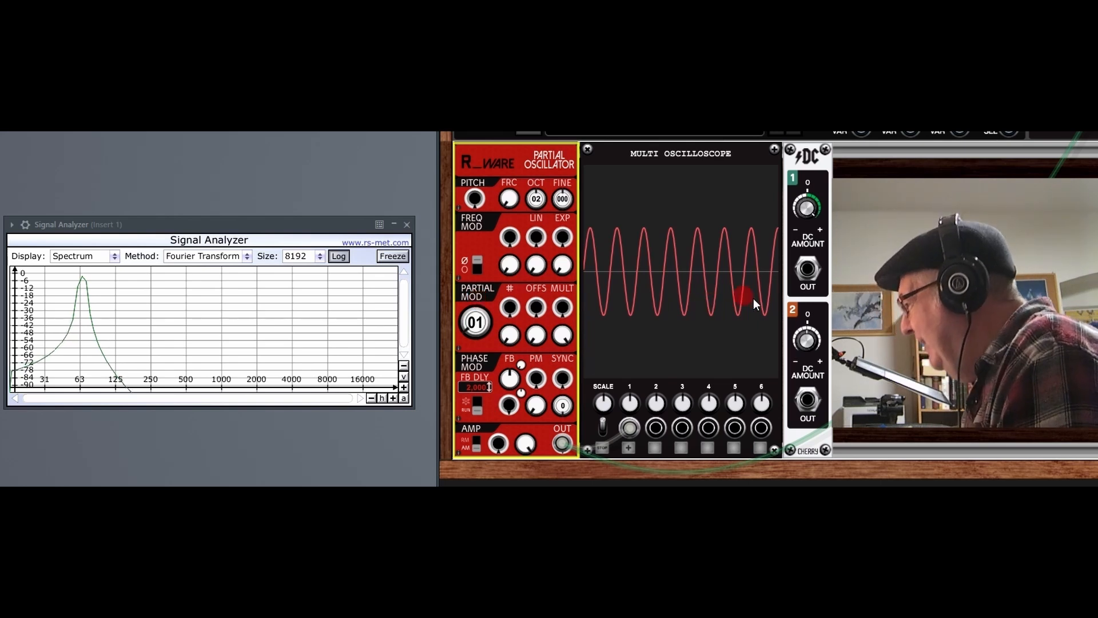
# Step: Patch DC source 1's output into the Partial Oscillator's partial offset modulation input
pyautogui.moveTo(808, 273); pyautogui.dragTo(784, 283)
pyautogui.moveTo(602, 308); pyautogui.dragTo(536, 308)
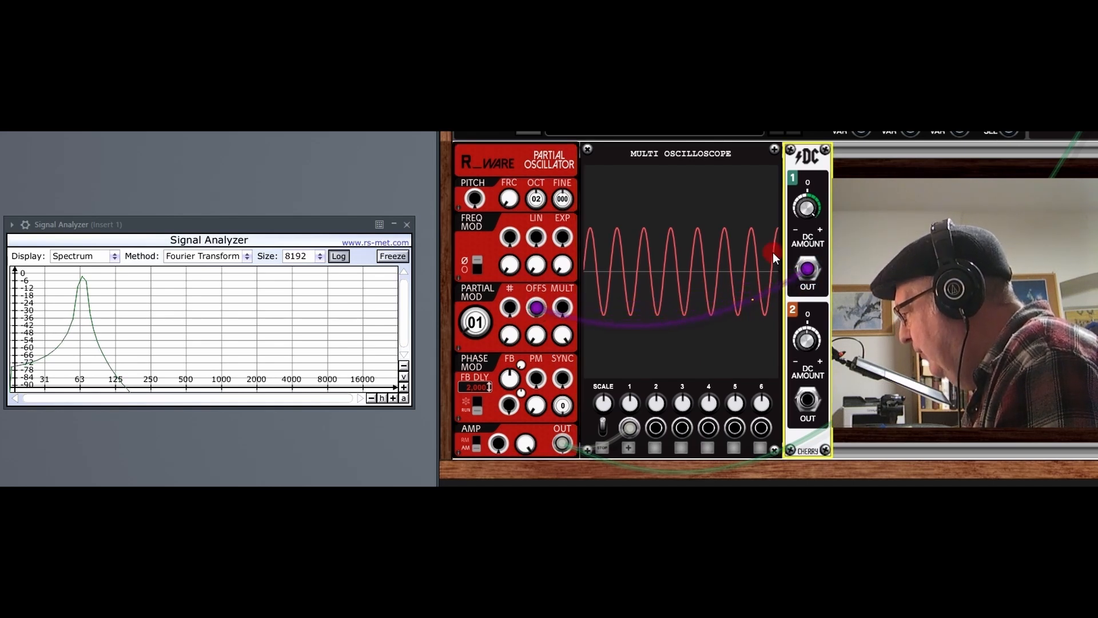
# Step: Raise the partial offset modulation amount, and move DC source 1's cable from the offset input to the partial multiplier input
pyautogui.moveTo(534, 338)
pyautogui.mouseDown()
pyautogui.moveTo(528, 306)
pyautogui.moveTo(534, 330)
pyautogui.moveTo(537, 321)
pyautogui.mouseUp()
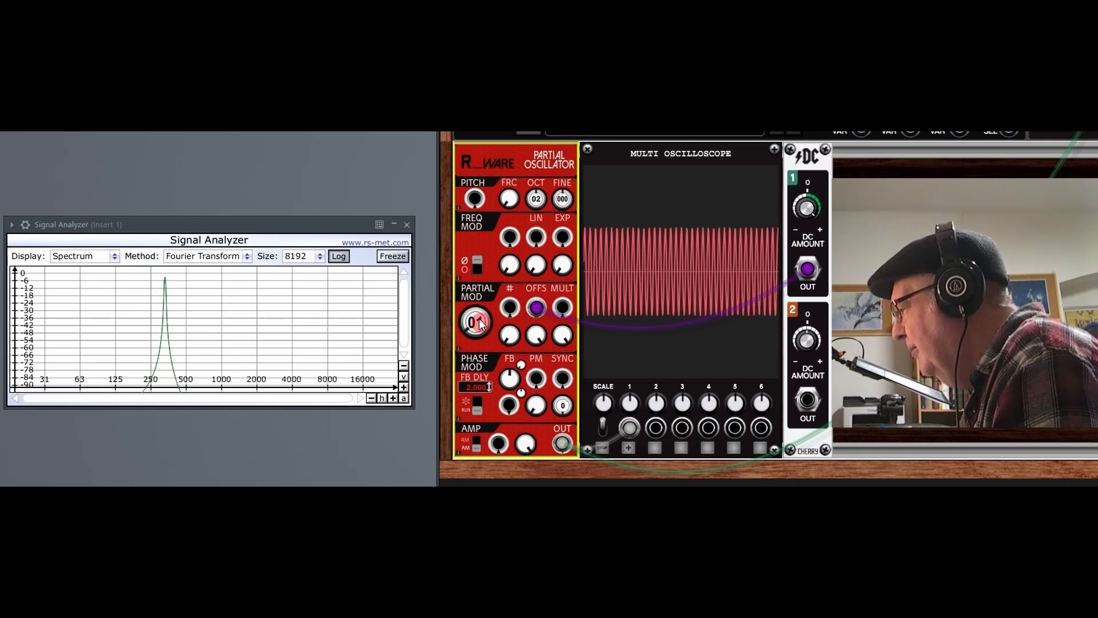
pyautogui.moveTo(536, 306); pyautogui.dragTo(569, 307)
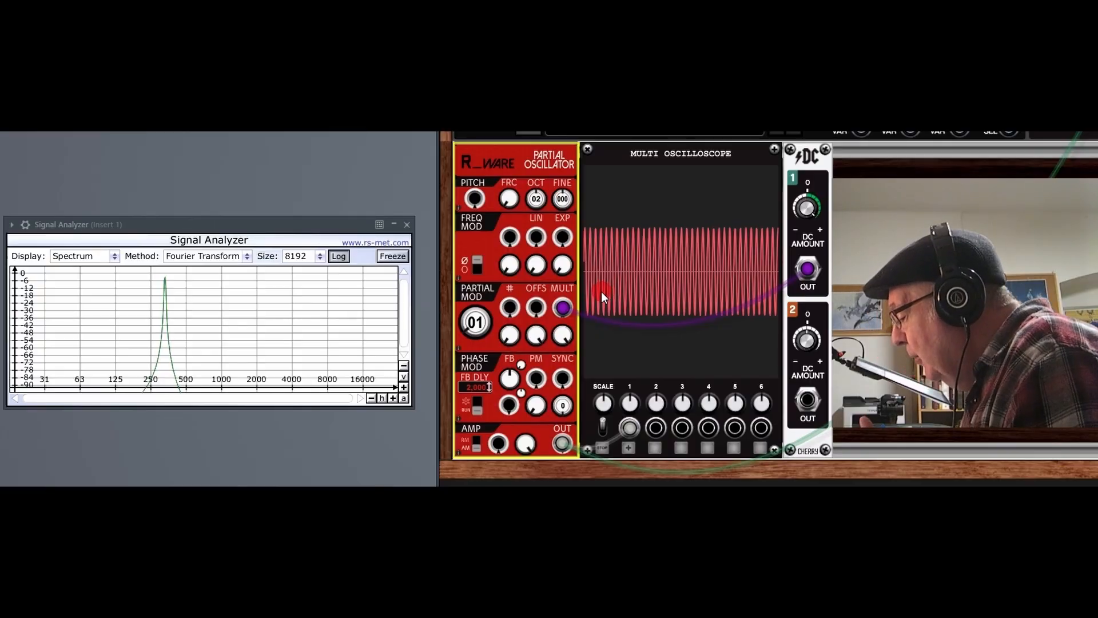
# Step: With the multiplier cable unplugged, set the partial number to 2 and repatch DC source 1's output into the partial multiplier input
pyautogui.moveTo(564, 309); pyautogui.dragTo(615, 309)
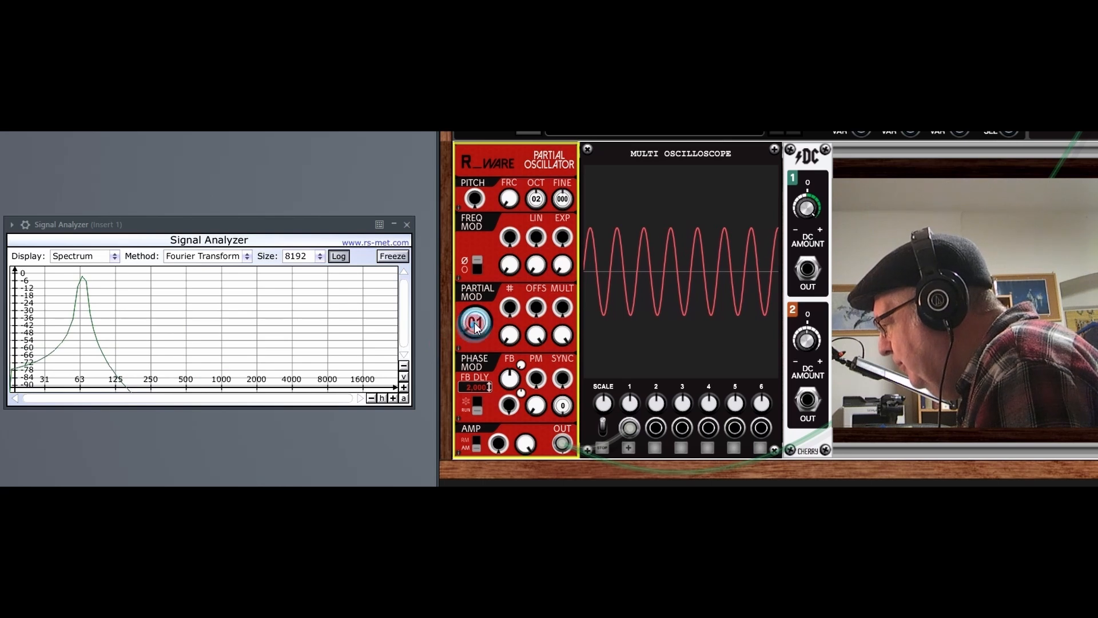
pyautogui.moveTo(476, 330); pyautogui.dragTo(478, 323)
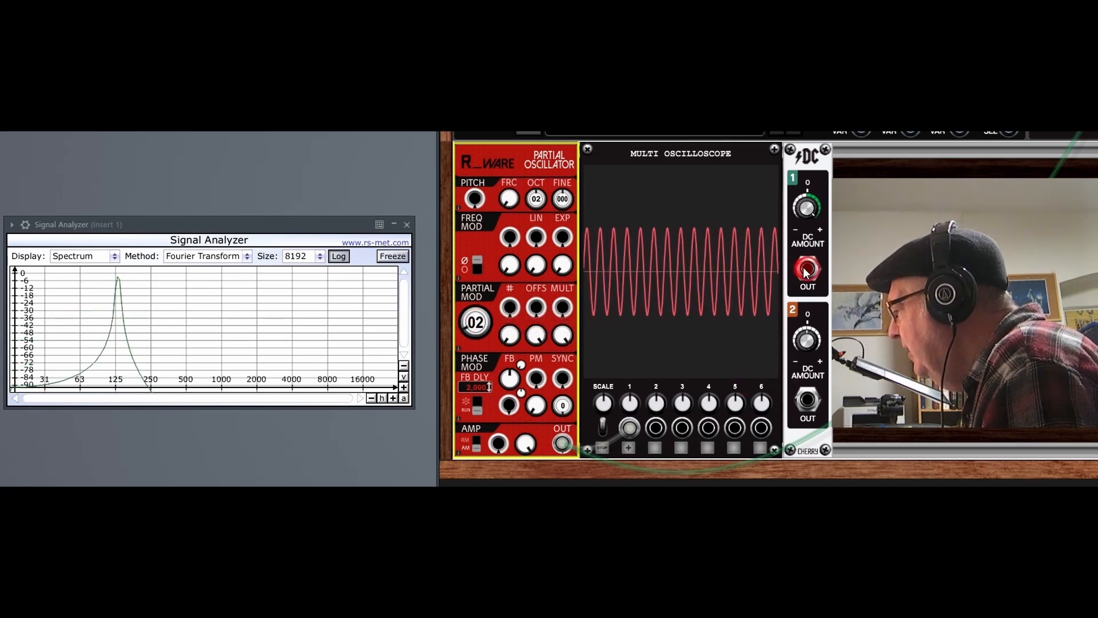
pyautogui.moveTo(806, 271); pyautogui.dragTo(565, 308)
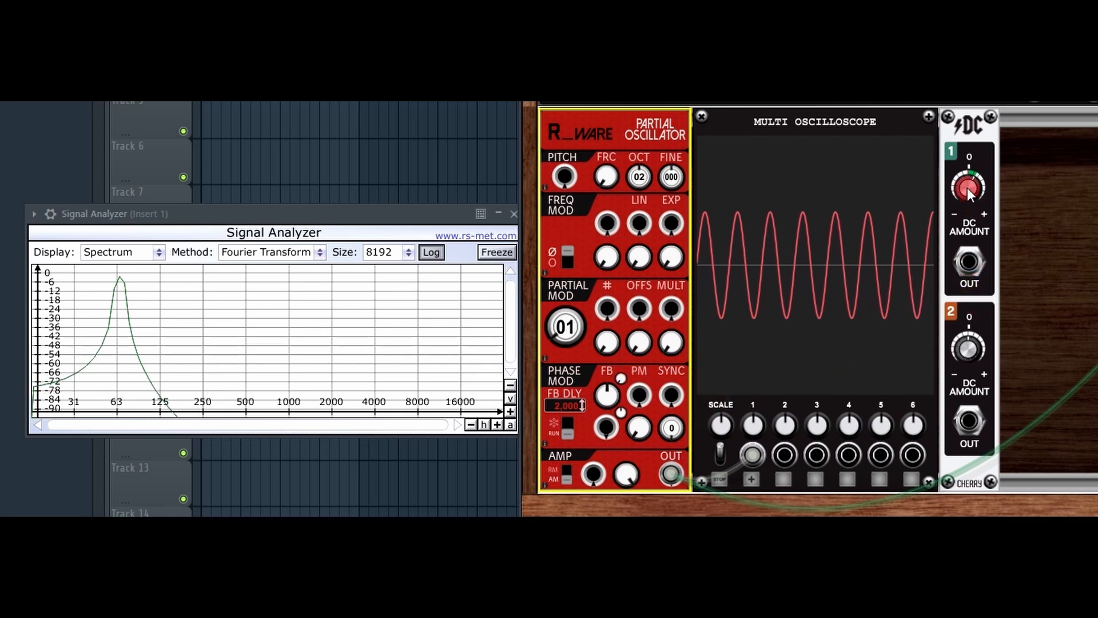
# Step: Patch DC source 1's output into the partial multiplier input and lower the multiplier modulation amount to 0
pyautogui.moveTo(968, 190)
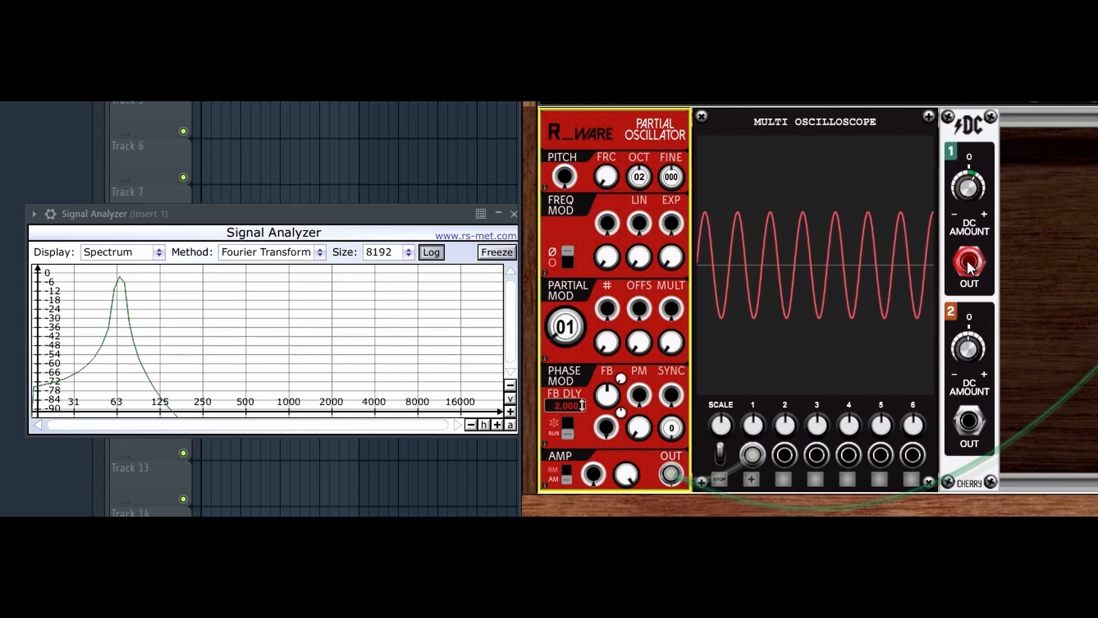
pyautogui.moveTo(969, 261)
pyautogui.mouseDown()
pyautogui.moveTo(875, 290)
pyautogui.moveTo(668, 315)
pyautogui.mouseUp()
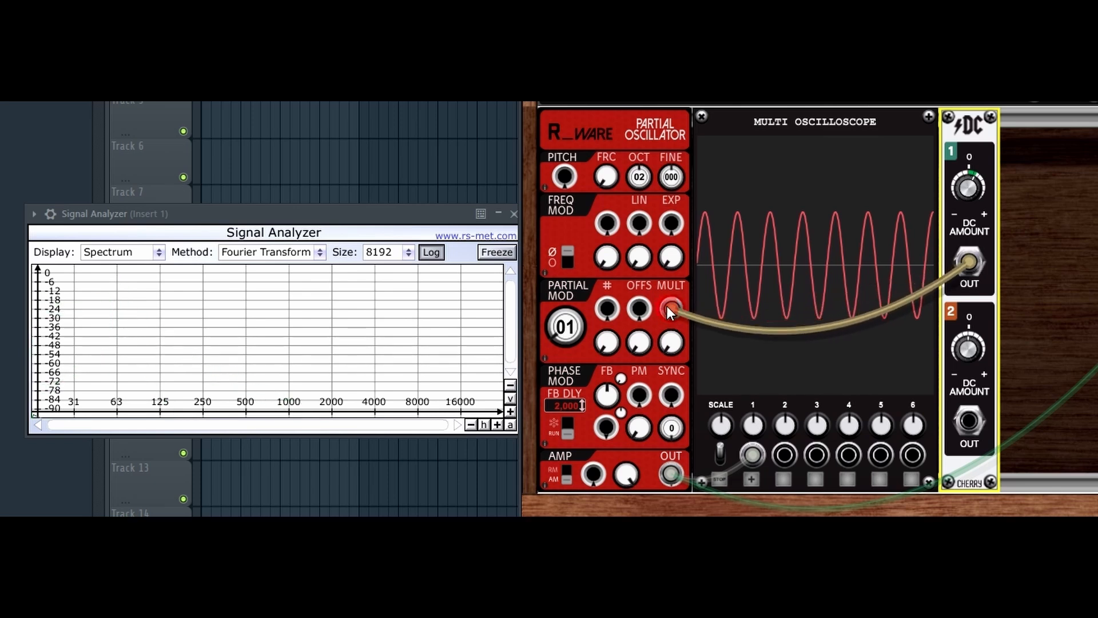
pyautogui.click(672, 346)
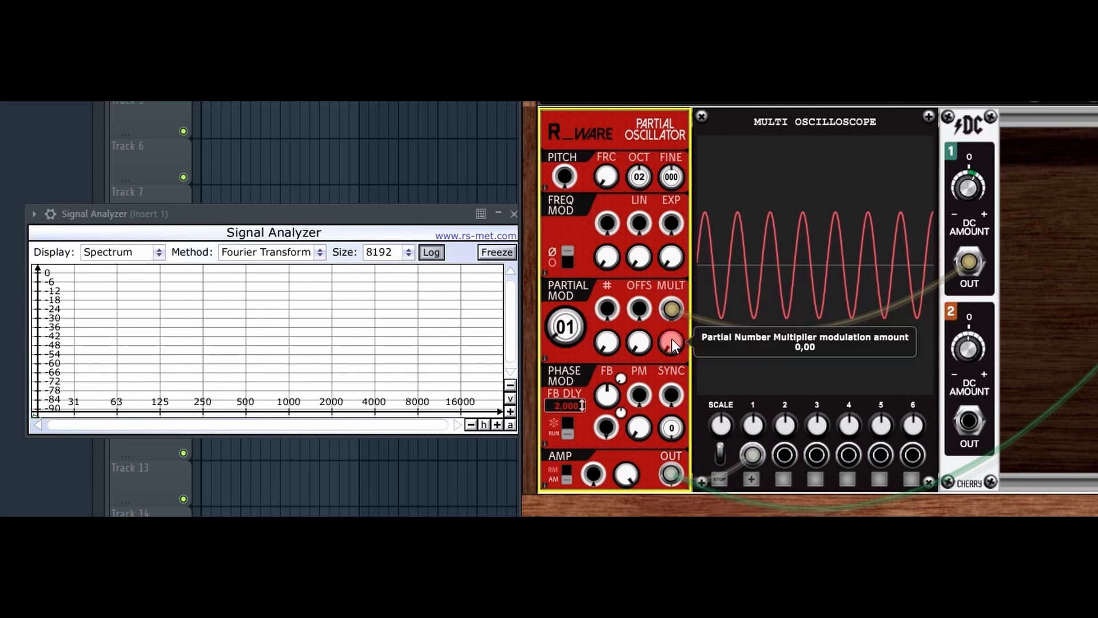
pyautogui.click(666, 337)
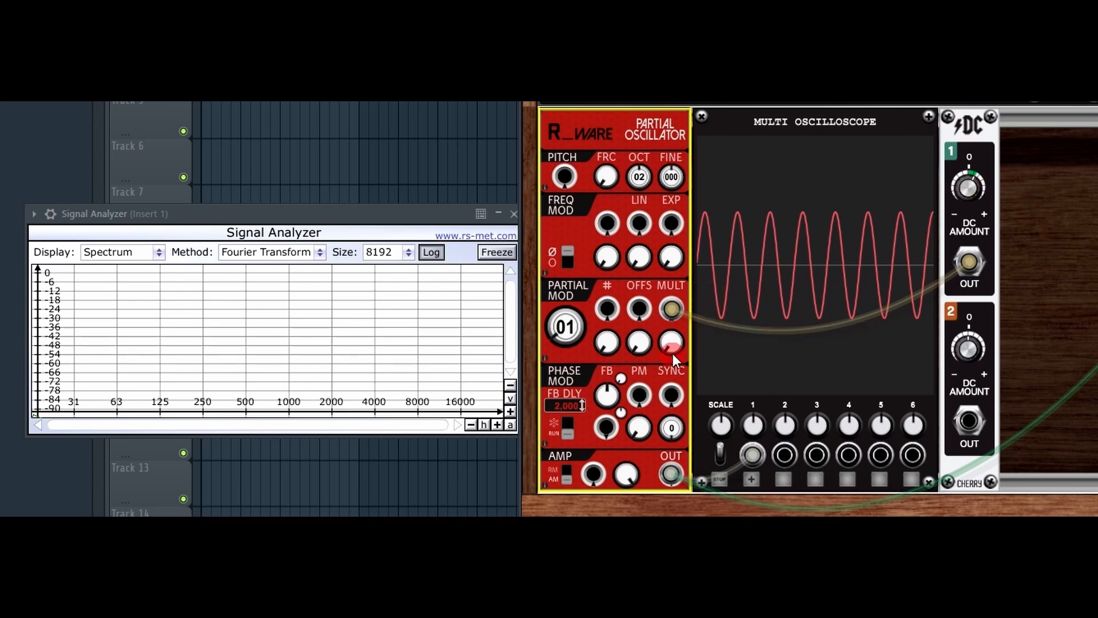
# Step: Gradually raise the partial multiplier modulation amount to 0.50 and on to its maximum, comparing the frequency in the spectrum analyzer
pyautogui.moveTo(670, 343); pyautogui.dragTo(670, 295)
pyautogui.moveTo(672, 348); pyautogui.dragTo(669, 306)
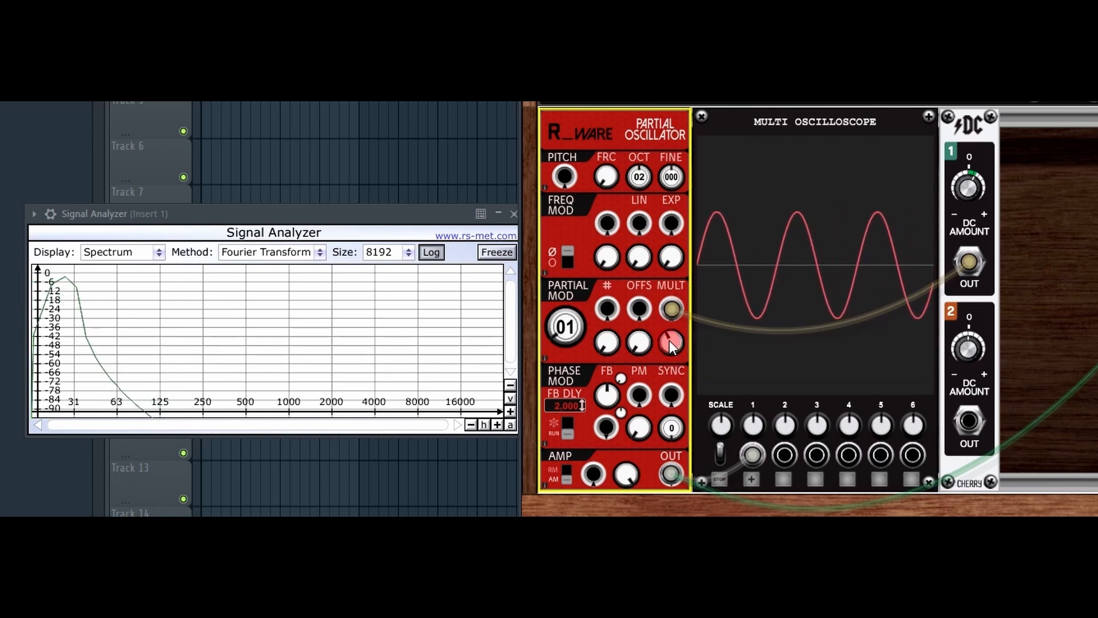
pyautogui.moveTo(671, 345); pyautogui.dragTo(671, 333)
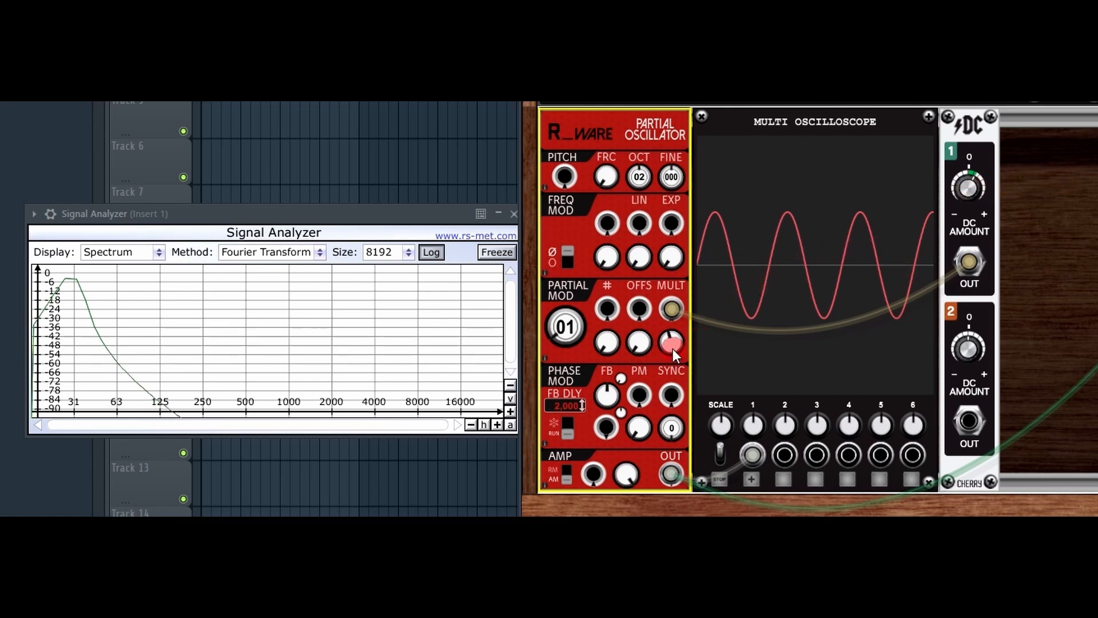
pyautogui.moveTo(672, 351); pyautogui.dragTo(675, 340)
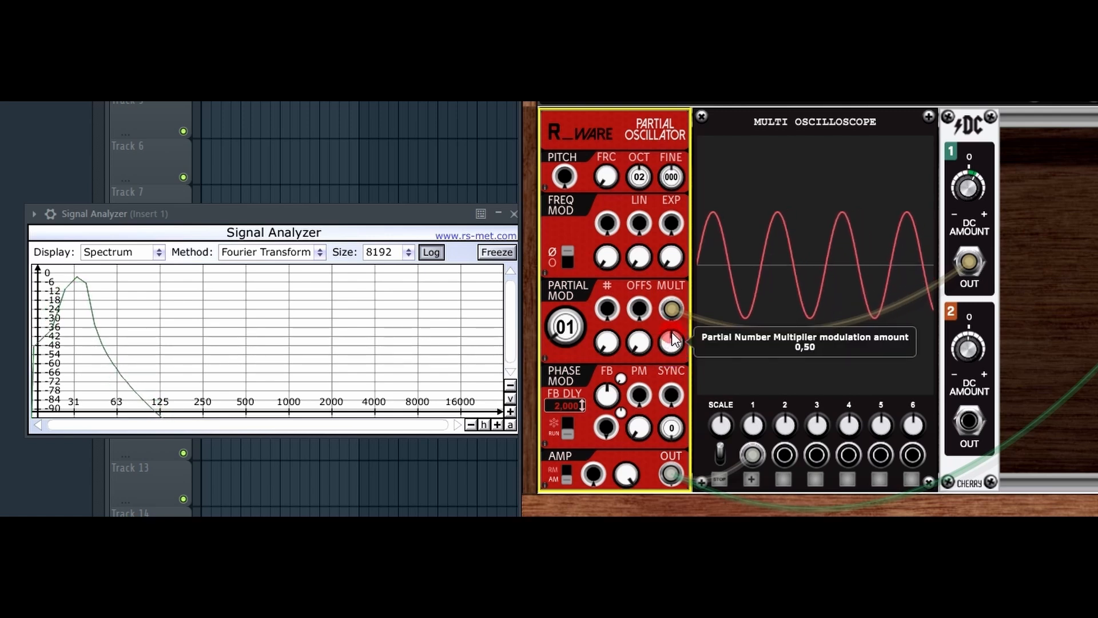
pyautogui.moveTo(675, 340); pyautogui.dragTo(695, 187)
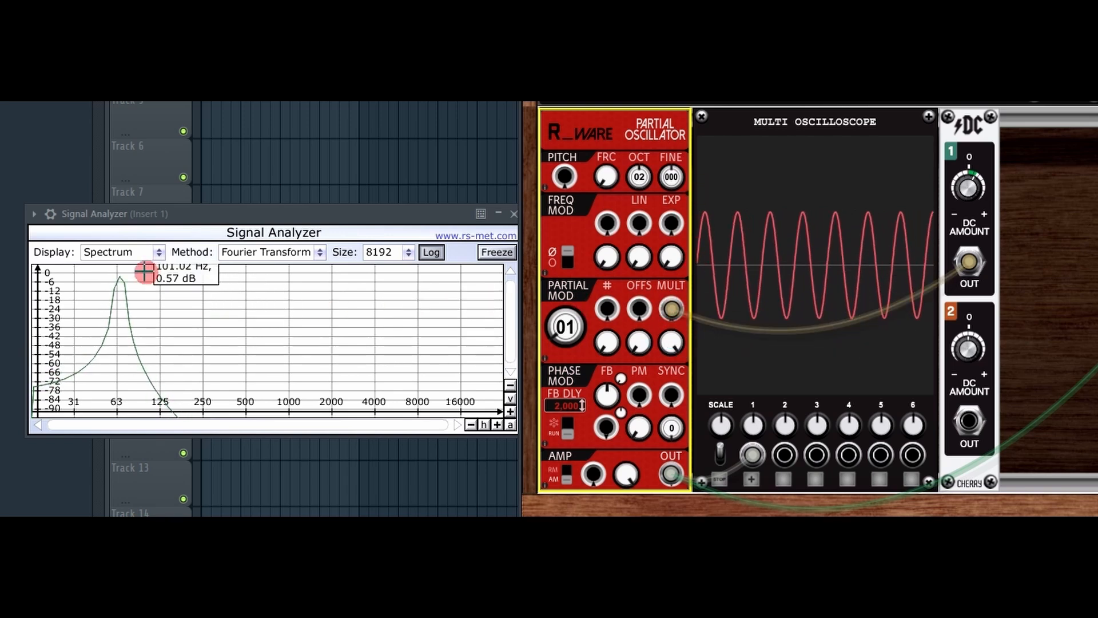
pyautogui.click(673, 337)
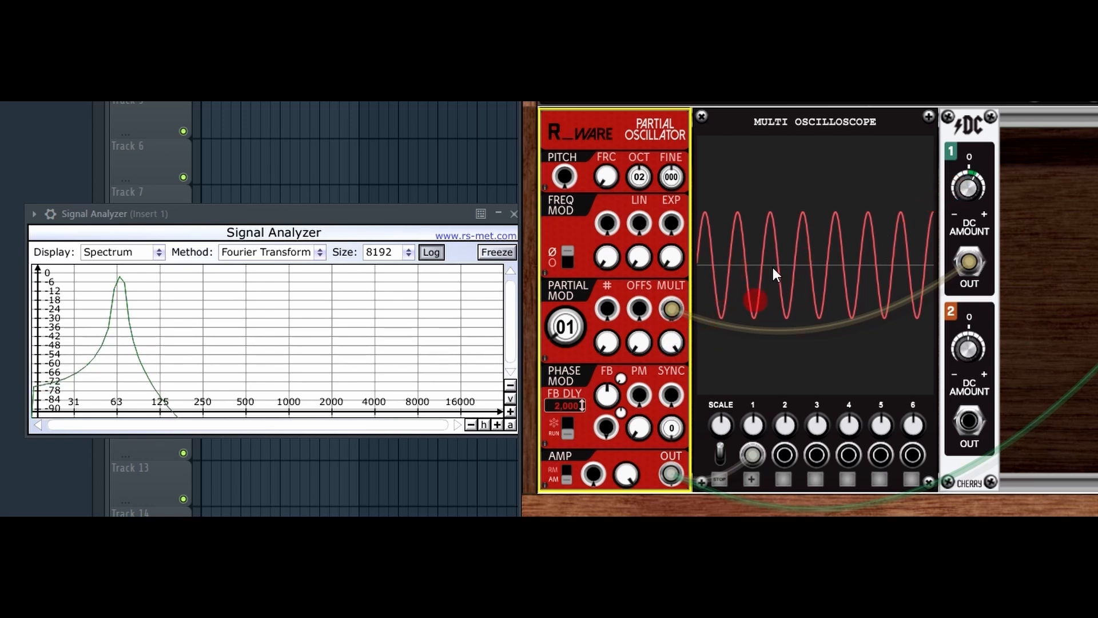
# Step: Raise DC source 1's amount and also patch its output into the partial offset input, with the offset modulation amount at 4.00
pyautogui.moveTo(970, 197); pyautogui.dragTo(969, 166)
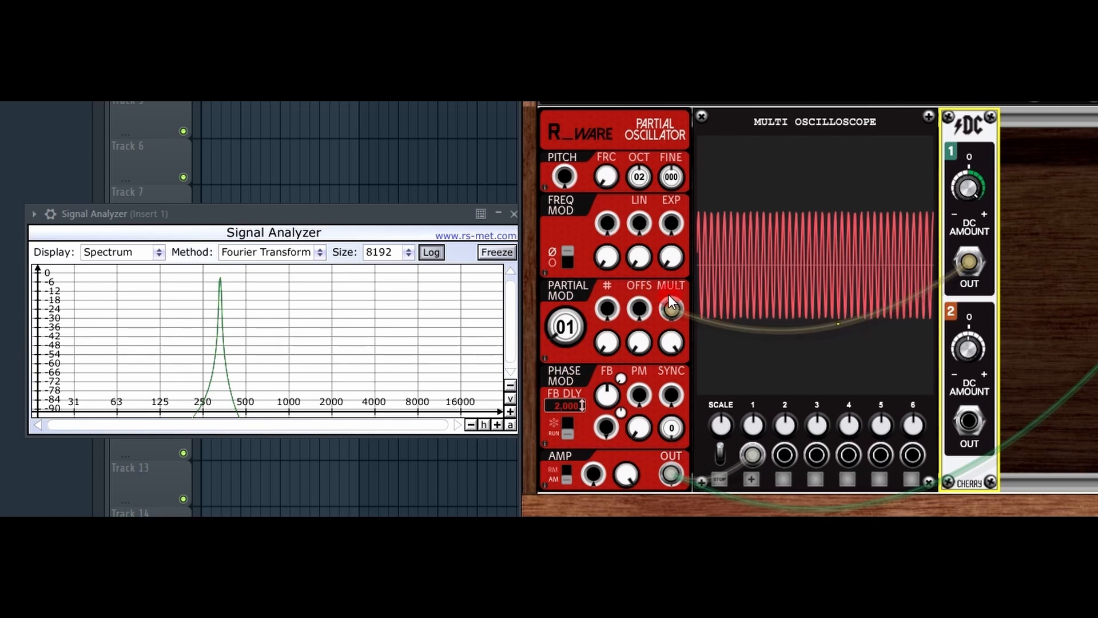
pyautogui.moveTo(670, 303); pyautogui.dragTo(730, 115)
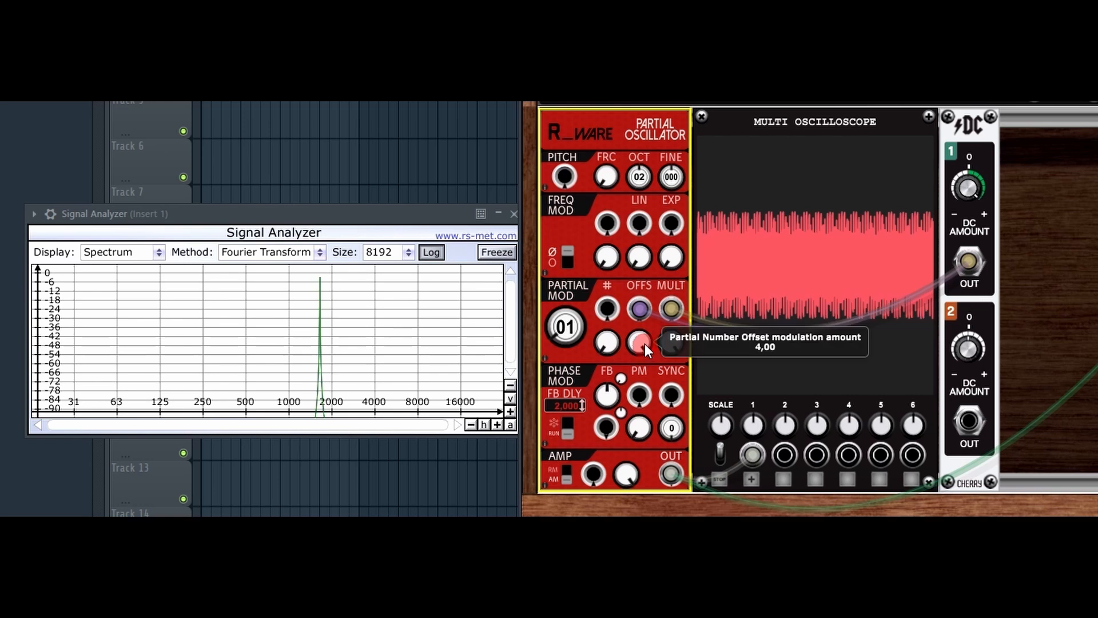
pyautogui.moveTo(641, 341)
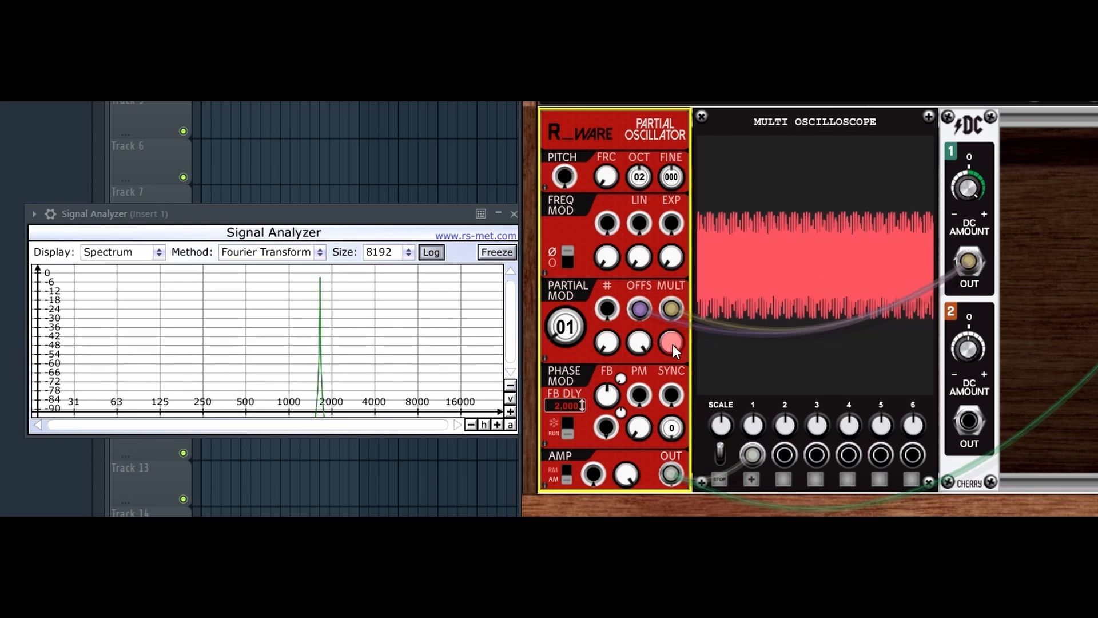
pyautogui.moveTo(674, 333)
pyautogui.moveTo(671, 315)
pyautogui.mouseDown()
pyautogui.moveTo(677, 273)
pyautogui.moveTo(673, 307)
pyautogui.mouseUp()
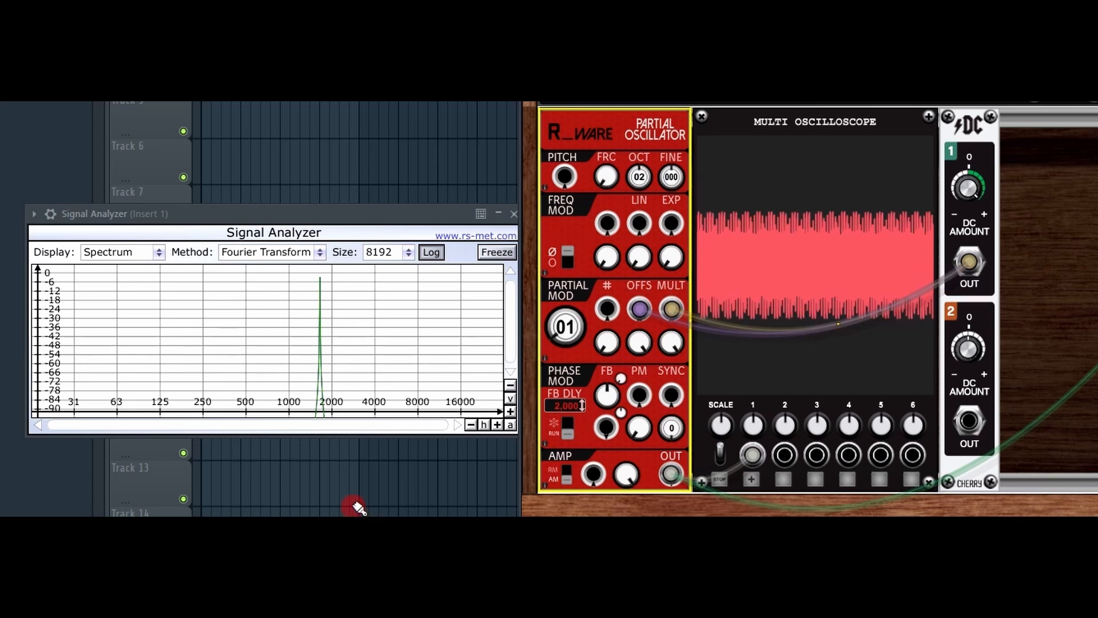
# Step: Raise the first Partial Oscillator's phase to 86 and then to 180 degrees, comparing the oscilloscope traces
pyautogui.moveTo(300, 325)
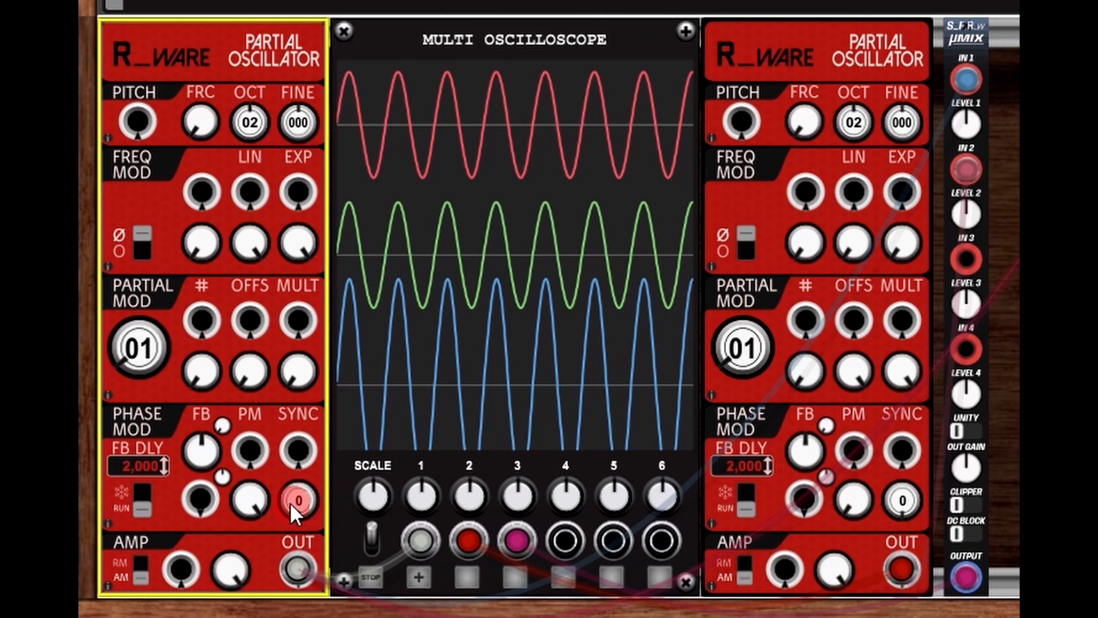
pyautogui.moveTo(288, 502); pyautogui.dragTo(297, 409)
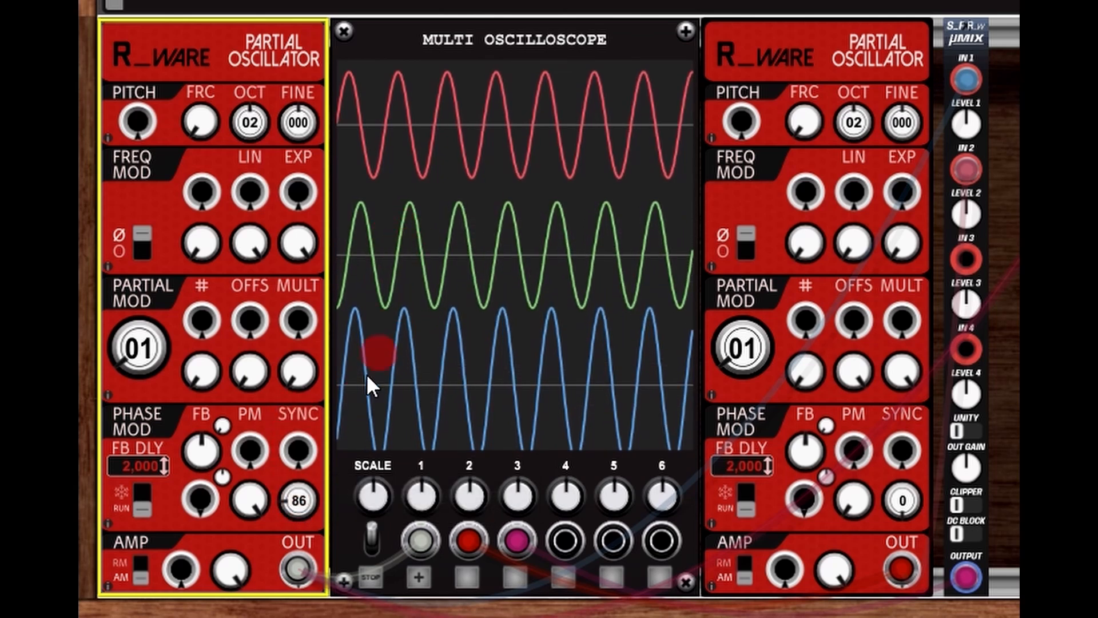
pyautogui.moveTo(294, 504)
pyautogui.mouseDown()
pyautogui.moveTo(297, 395)
pyautogui.moveTo(284, 408)
pyautogui.mouseUp()
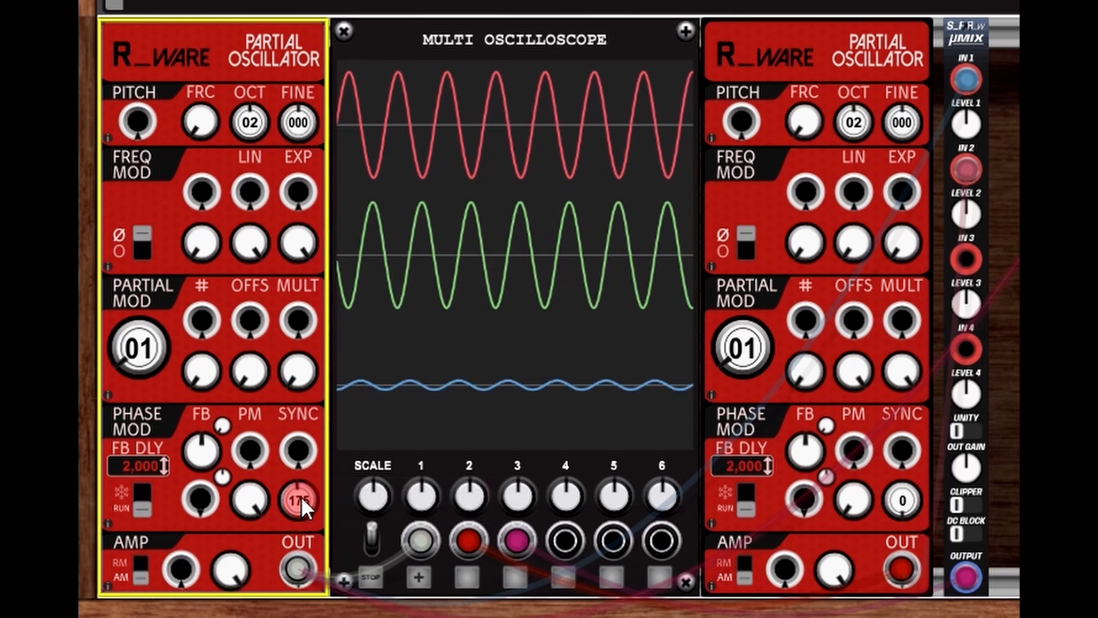
pyautogui.moveTo(298, 492); pyautogui.dragTo(298, 482)
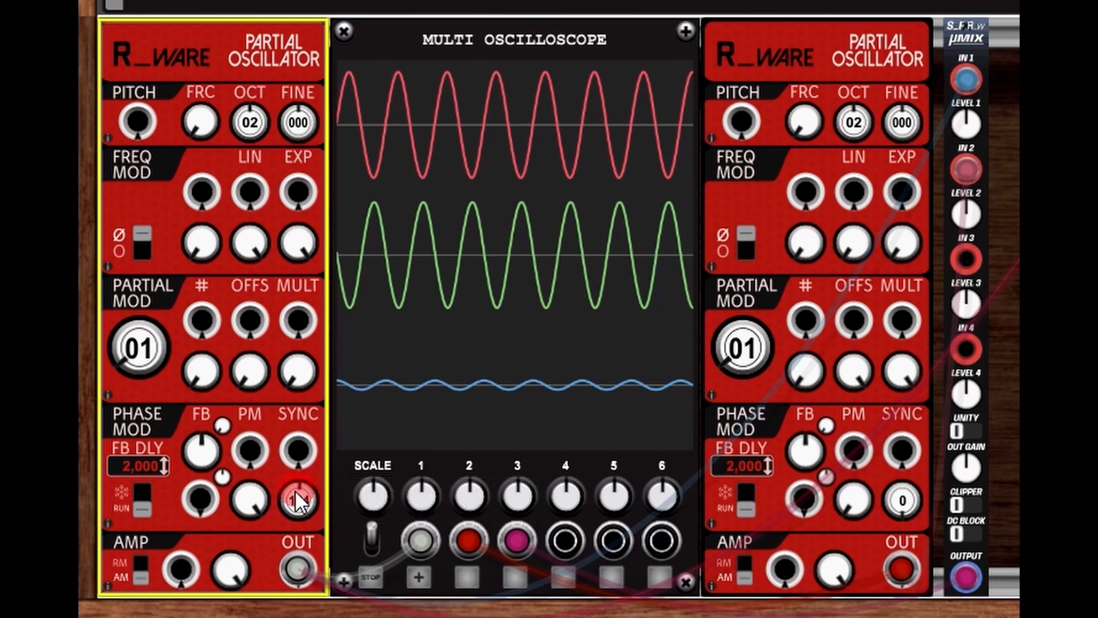
pyautogui.moveTo(294, 490); pyautogui.dragTo(290, 495)
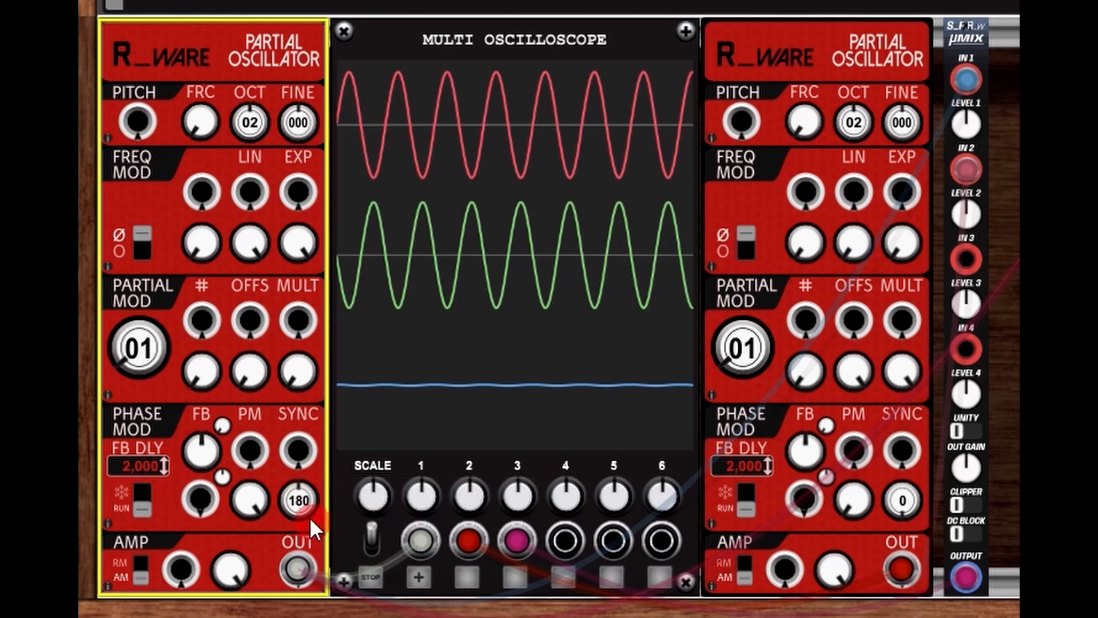
pyautogui.moveTo(289, 490)
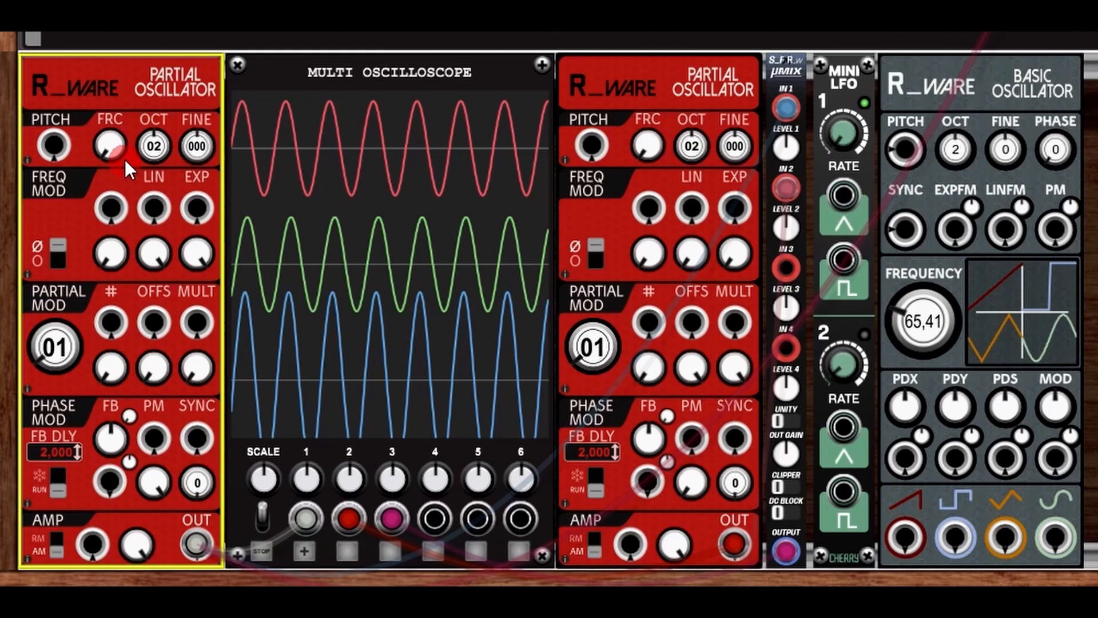
# Step: Patch Mini LFO 1's triangle output into the first Partial Oscillator's phase modulation input, then unplug it
pyautogui.moveTo(127, 155)
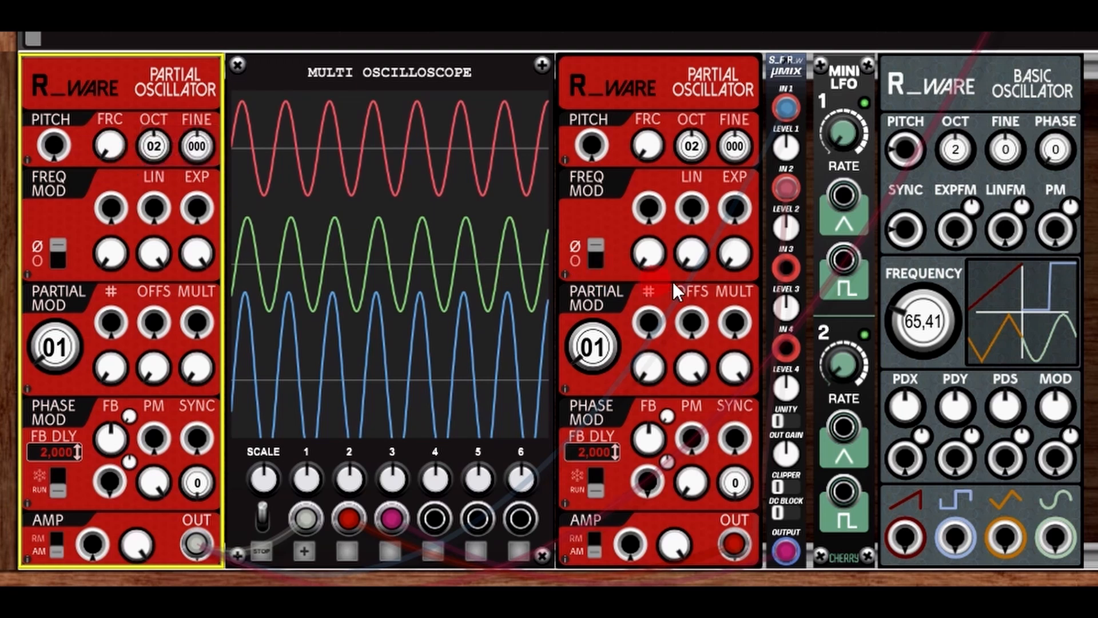
pyautogui.moveTo(845, 194); pyautogui.dragTo(144, 439)
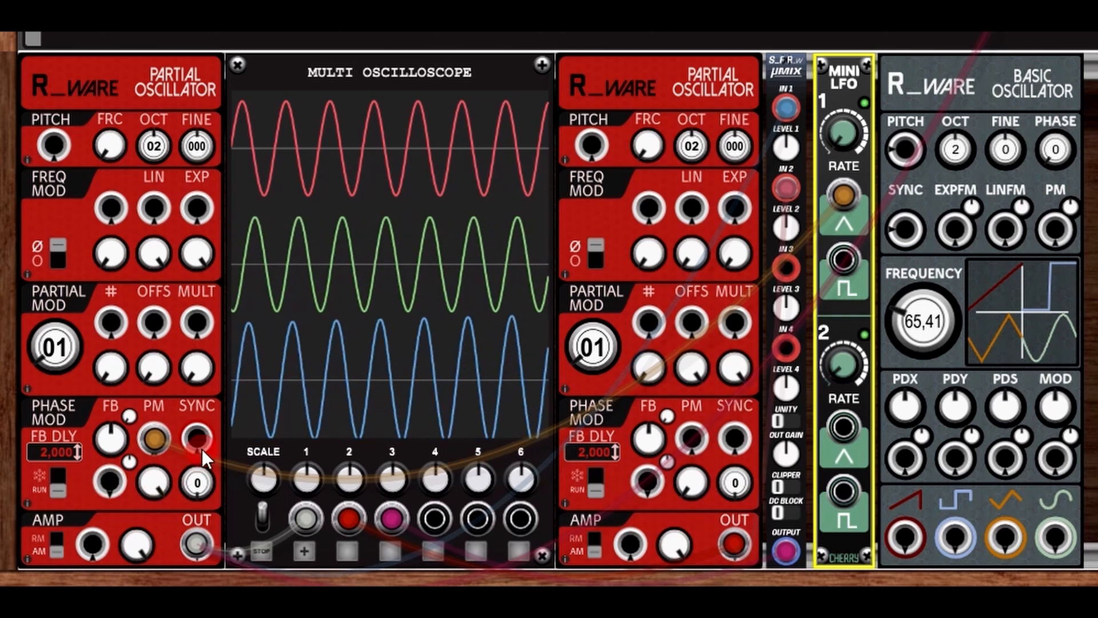
pyautogui.moveTo(155, 436); pyautogui.dragTo(858, 400)
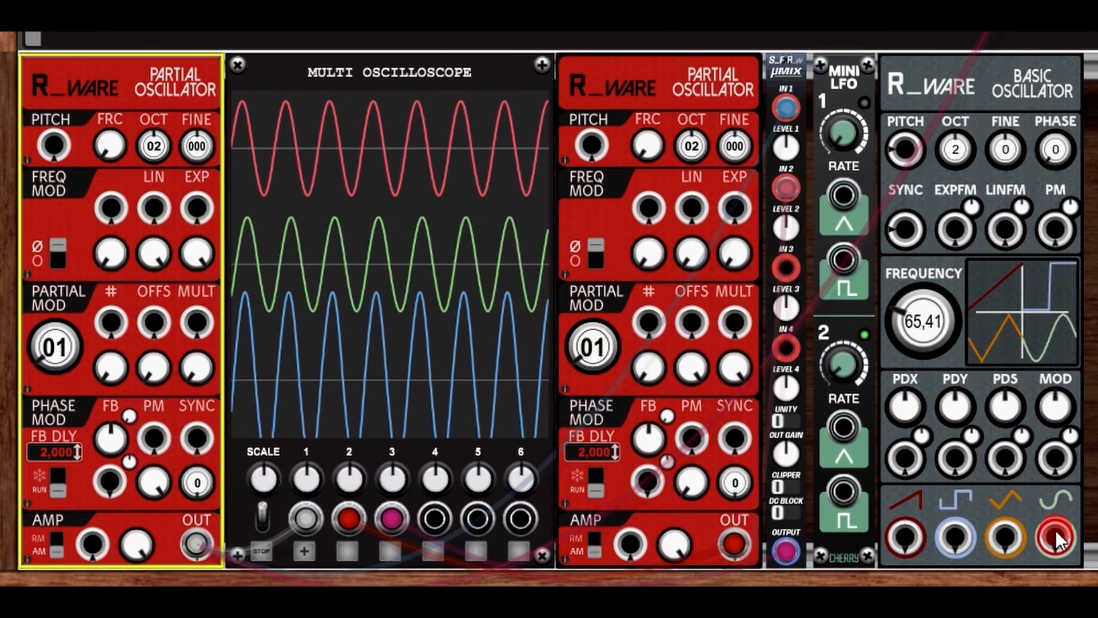
# Step: Patch the Basic Oscillator's sine output into the first Partial Oscillator's phase modulation input and reduce the phase modulation amount
pyautogui.moveTo(1059, 534); pyautogui.dragTo(160, 439)
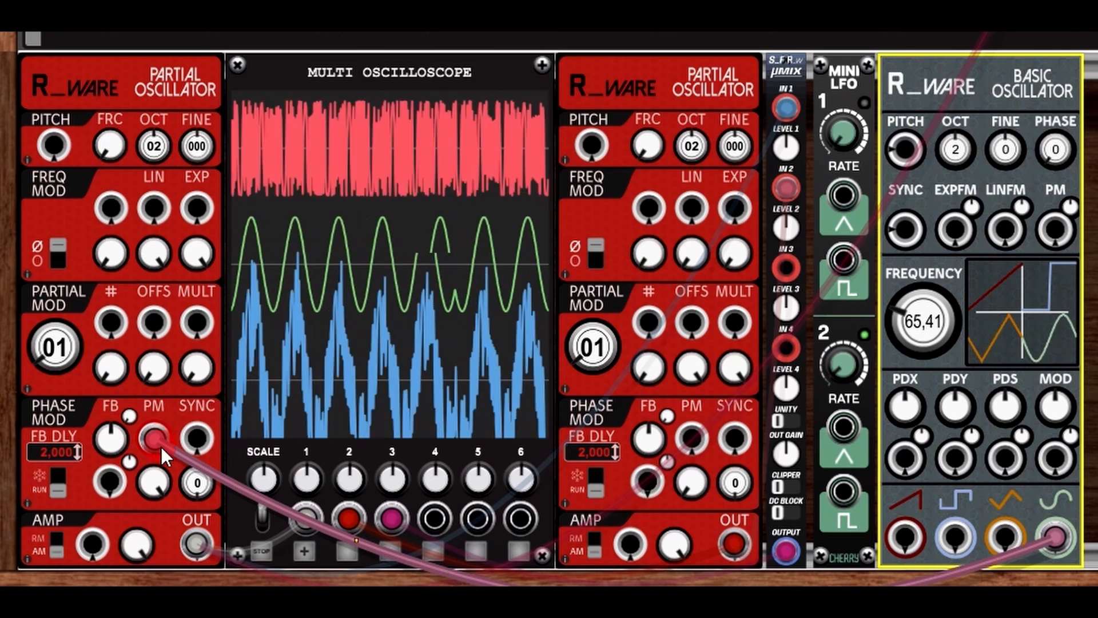
pyautogui.moveTo(155, 476); pyautogui.dragTo(194, 565)
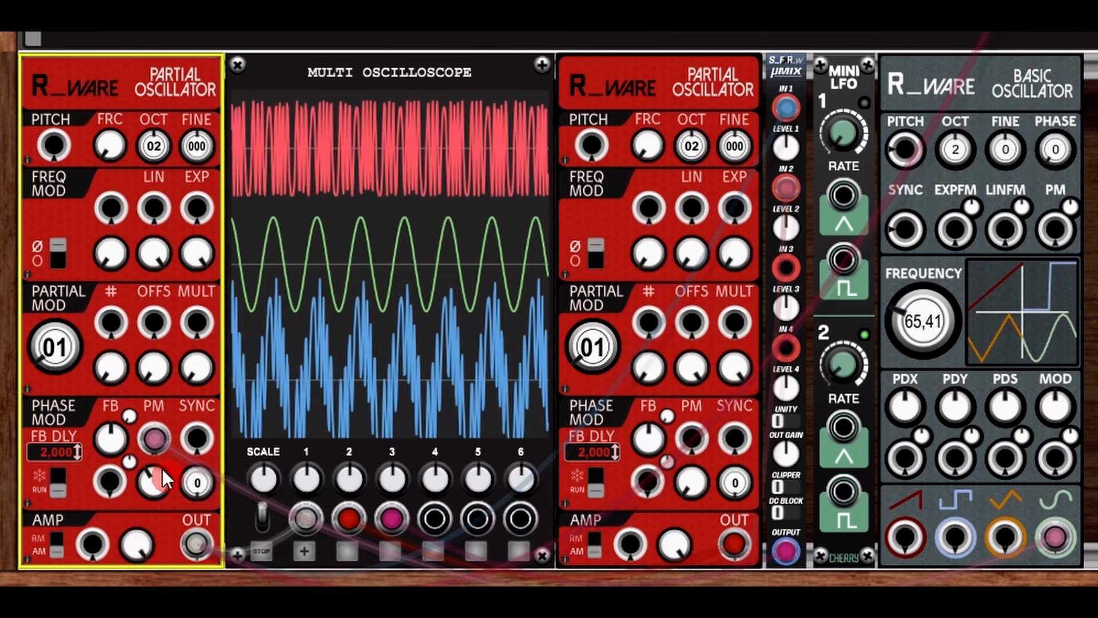
pyautogui.moveTo(149, 475); pyautogui.dragTo(150, 559)
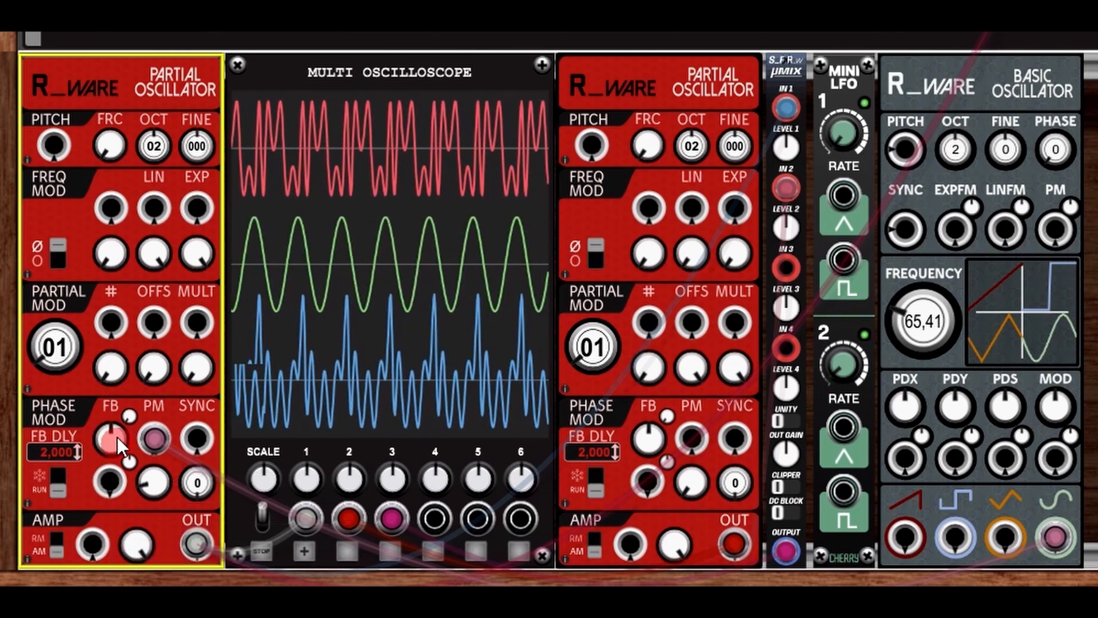
# Step: Sweep the first Partial Oscillator's phase feedback and phase modulation amounts up and back down
pyautogui.moveTo(112, 447); pyautogui.dragTo(138, 248)
pyautogui.moveTo(158, 485); pyautogui.dragTo(231, 148)
pyautogui.moveTo(112, 431); pyautogui.dragTo(115, 615)
pyautogui.moveTo(153, 483); pyautogui.dragTo(153, 610)
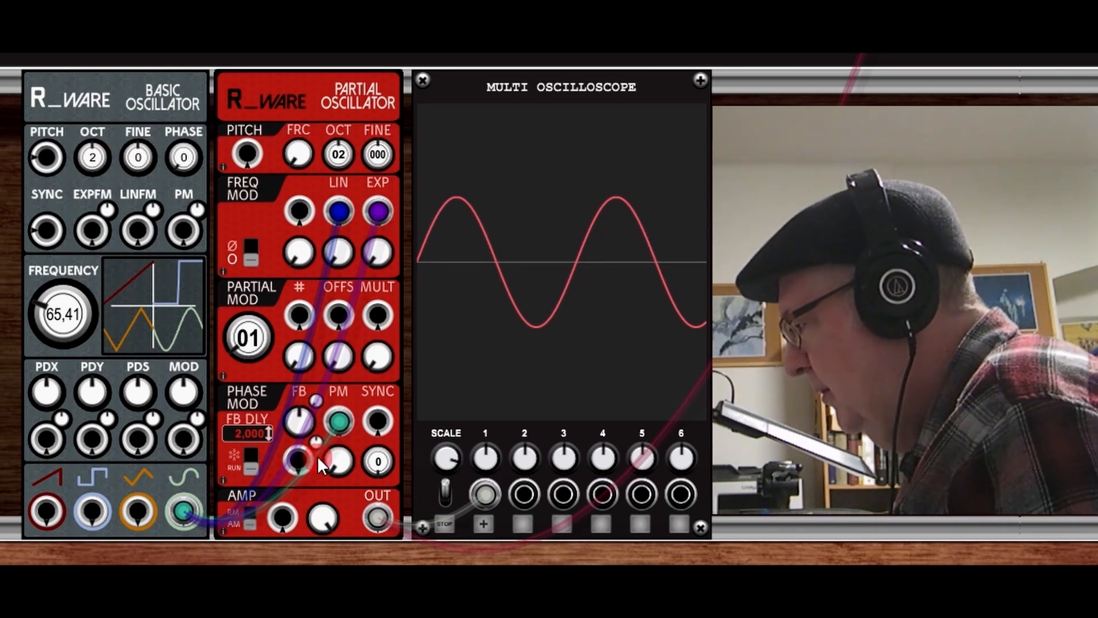
# Step: Raise the phase modulation amount of the sine-modulated Partial Oscillator and return it to zero
pyautogui.moveTo(338, 467); pyautogui.dragTo(358, 382)
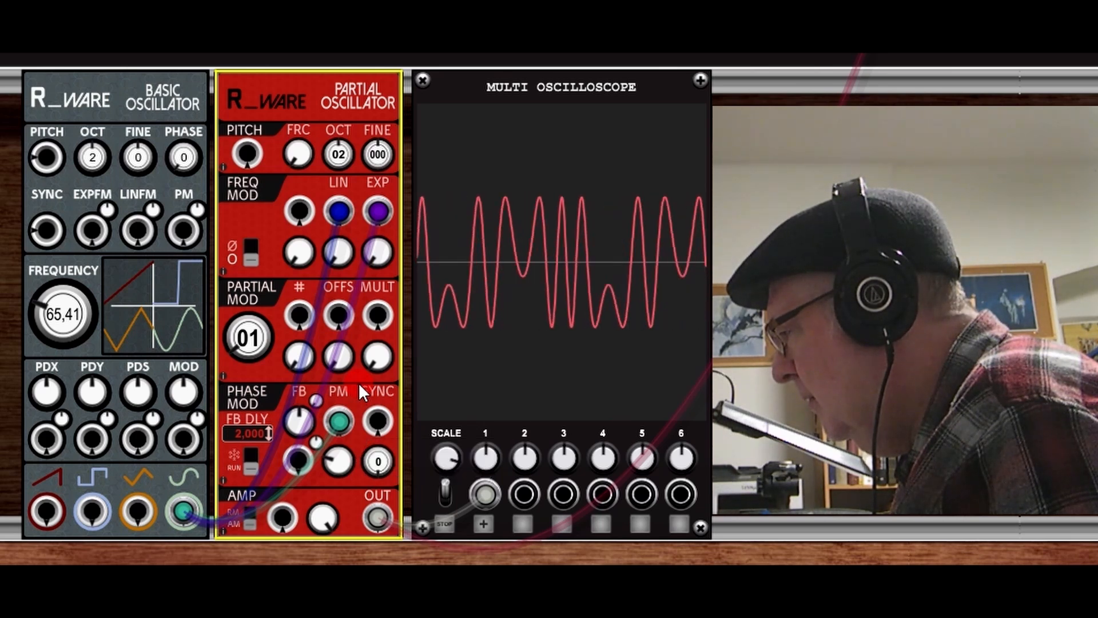
pyautogui.moveTo(342, 452)
pyautogui.mouseDown()
pyautogui.moveTo(335, 476)
pyautogui.moveTo(359, 541)
pyautogui.moveTo(346, 468)
pyautogui.mouseUp()
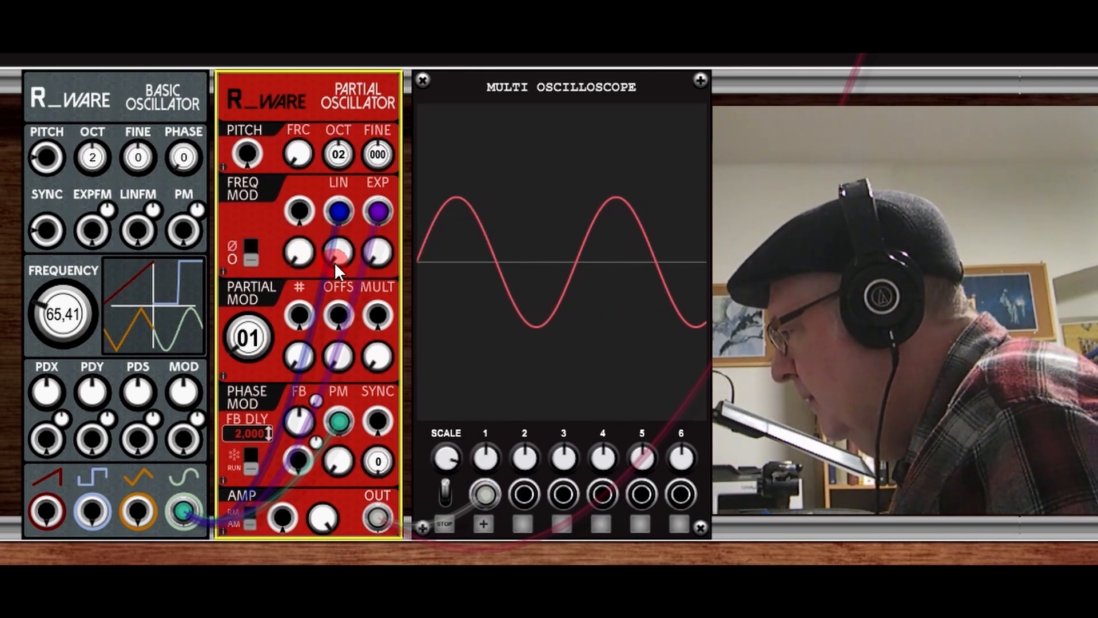
# Step: Raise the Partial Oscillator's linear frequency modulation amount and enable through-zero mode
pyautogui.moveTo(343, 260); pyautogui.dragTo(332, 176)
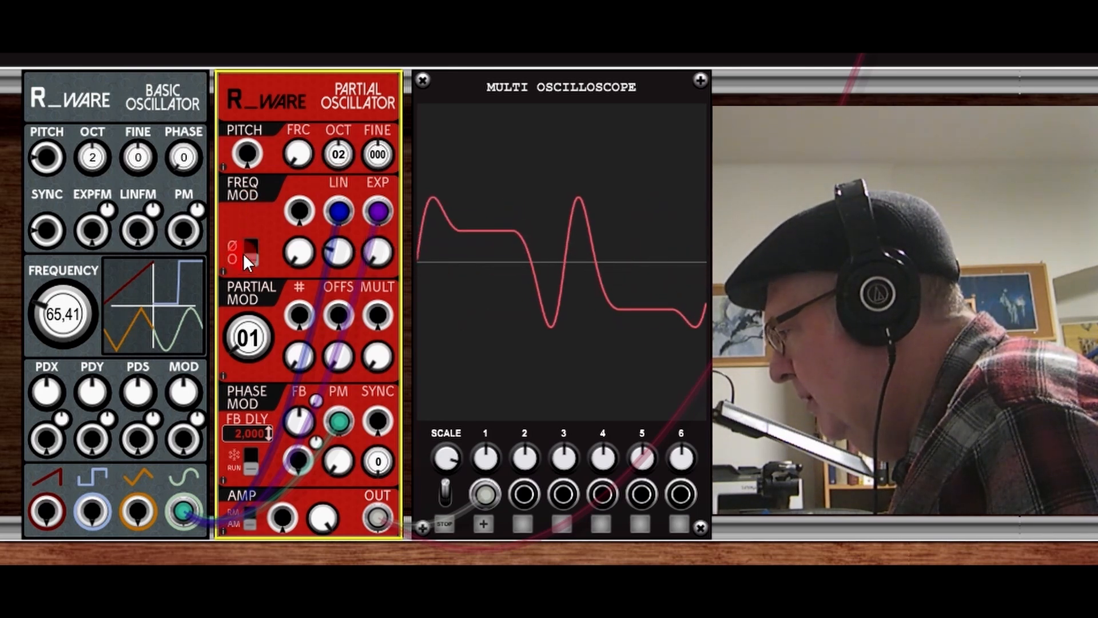
pyautogui.click(256, 262)
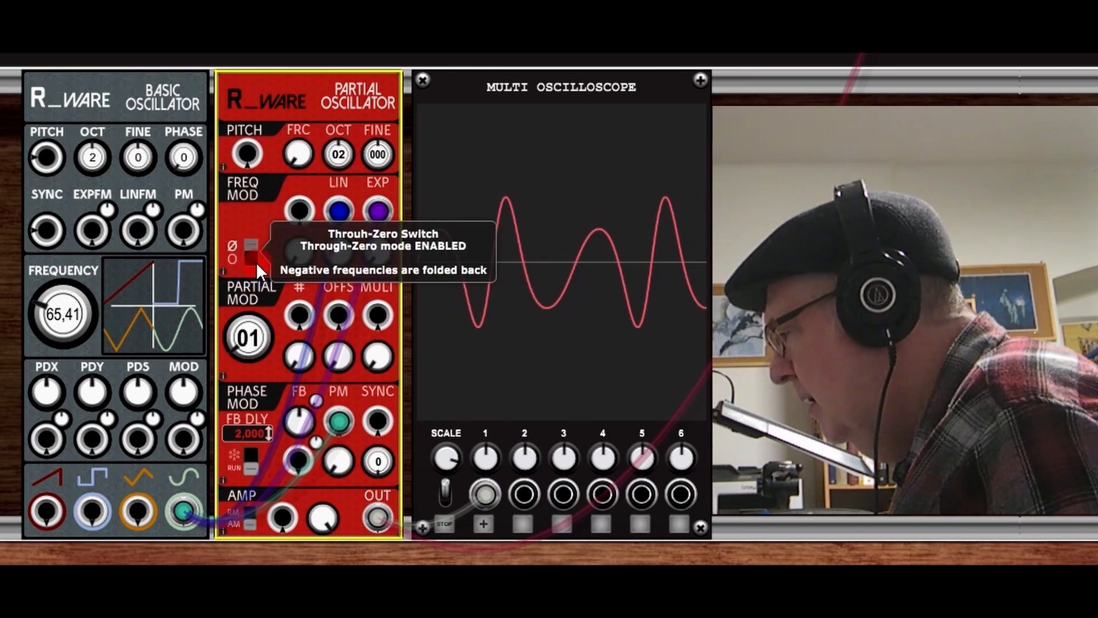
# Step: Return the Partial Oscillator's linear and exponential frequency modulation amounts to zero
pyautogui.moveTo(338, 243); pyautogui.dragTo(385, 370)
pyautogui.moveTo(379, 249); pyautogui.dragTo(370, 289)
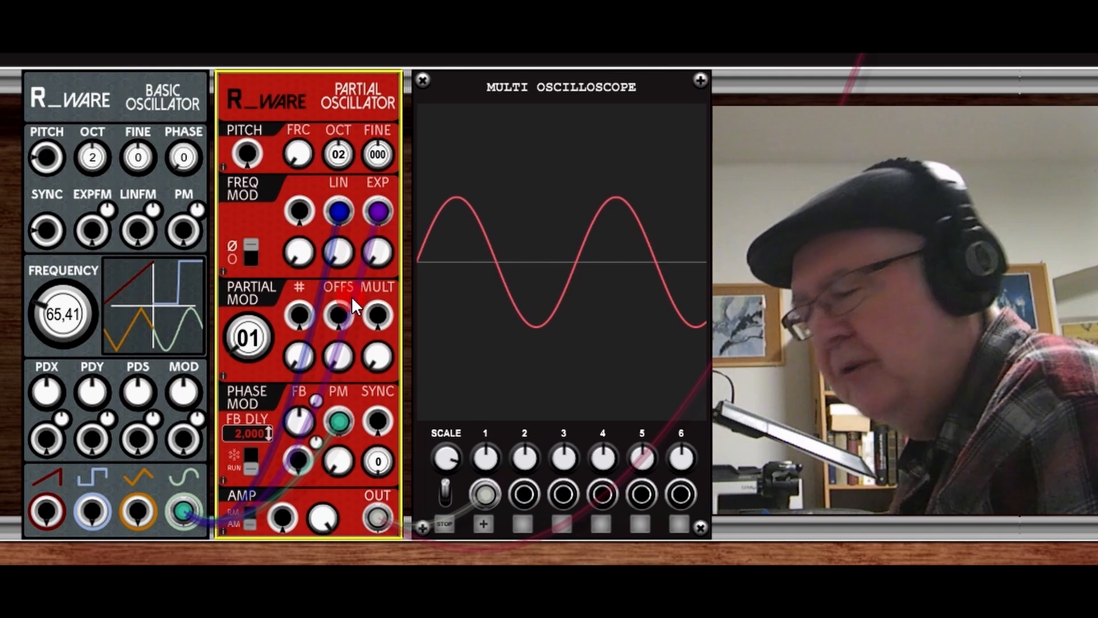
# Step: Sweep the Partial Oscillator's phase modulation amount up and back down to zero
pyautogui.click(354, 466)
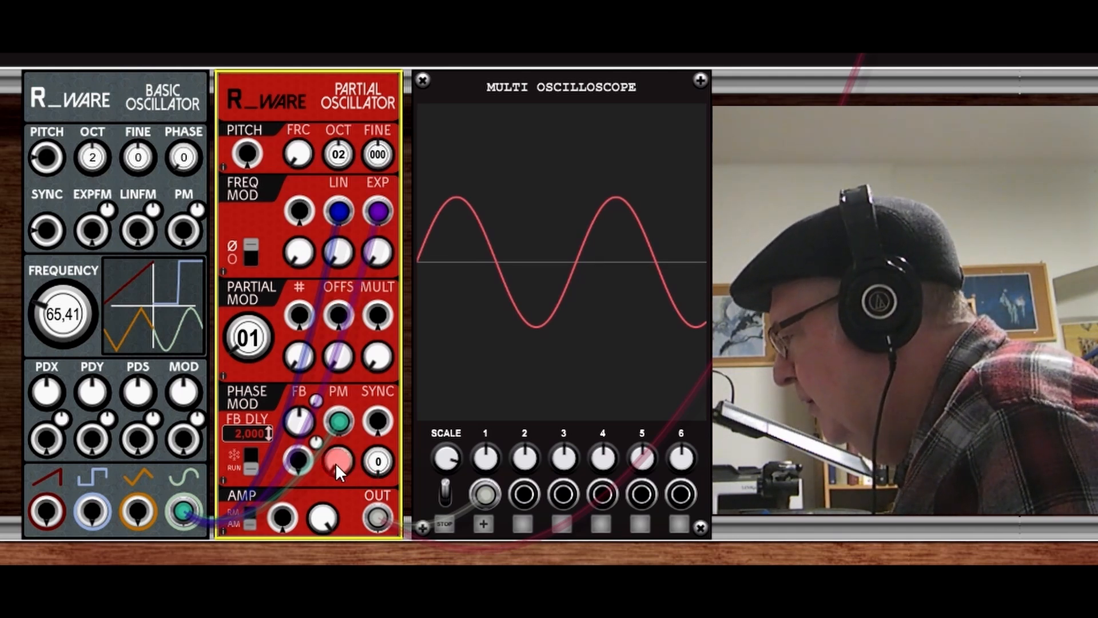
pyautogui.moveTo(335, 462); pyautogui.dragTo(350, 301)
pyautogui.moveTo(345, 453); pyautogui.dragTo(256, 346)
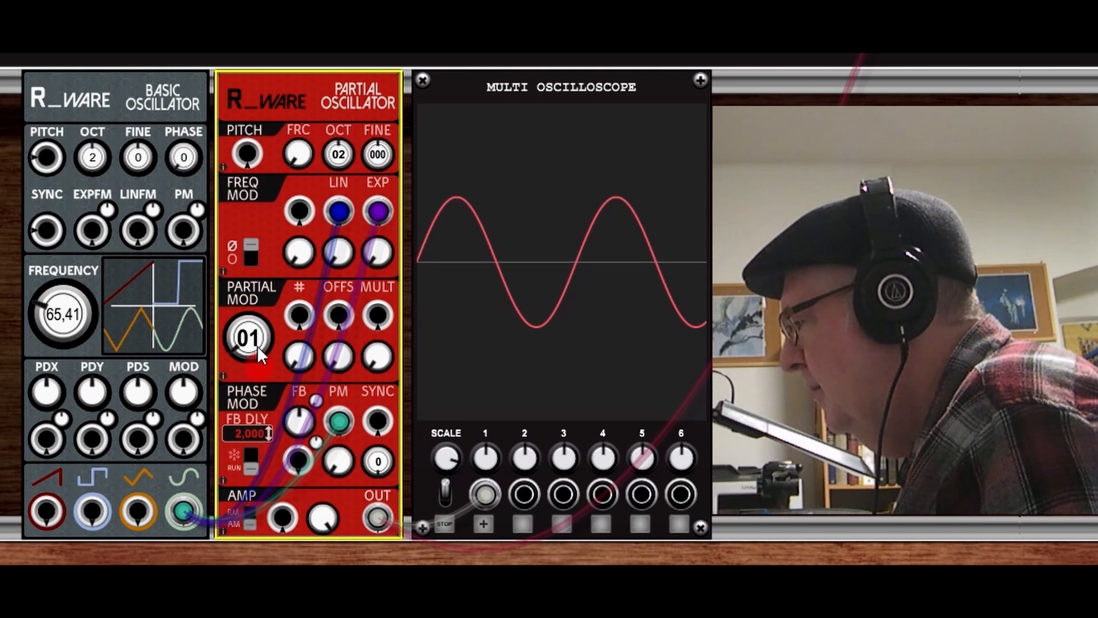
# Step: Raise the linear frequency modulation amount, compare it with through-zero mode enabled, and return the amount to zero
pyautogui.moveTo(334, 253); pyautogui.dragTo(338, 209)
pyautogui.moveTo(338, 136); pyautogui.dragTo(338, 89)
pyautogui.click(251, 256)
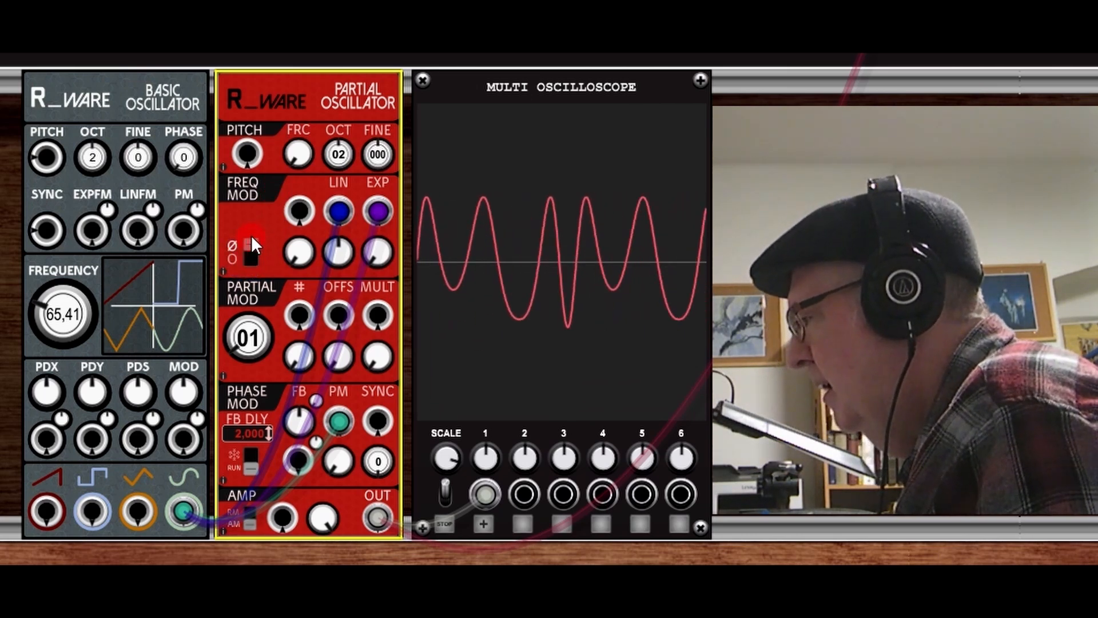
pyautogui.moveTo(339, 244); pyautogui.dragTo(330, 369)
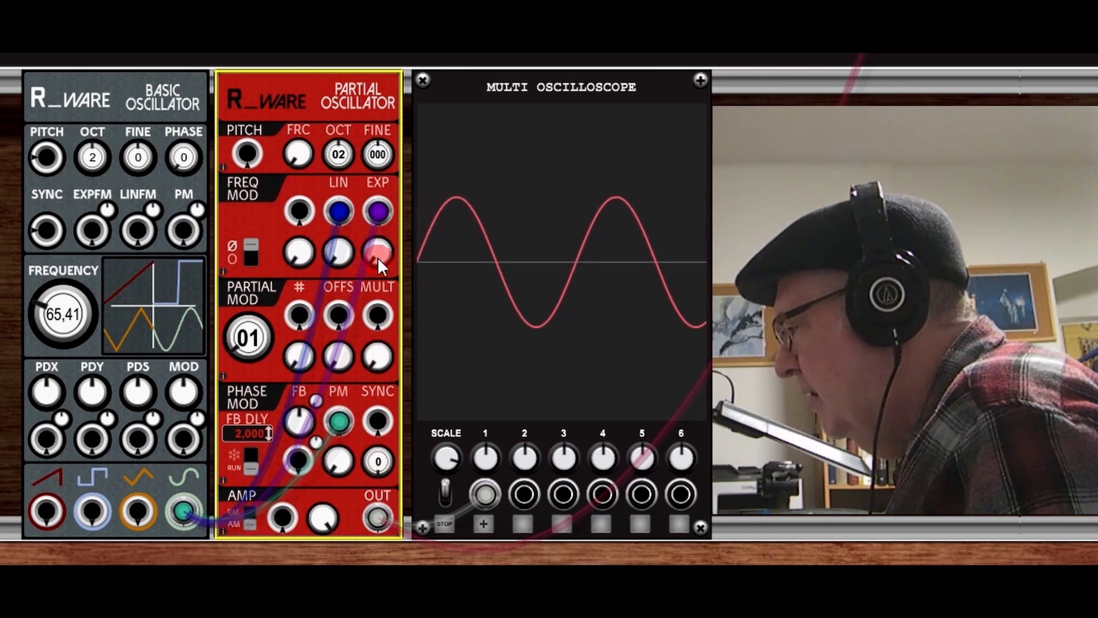
# Step: Sweep the exponential frequency modulation amount up and back to zero, and do the same with the phase modulation amount
pyautogui.moveTo(378, 255); pyautogui.dragTo(366, 198)
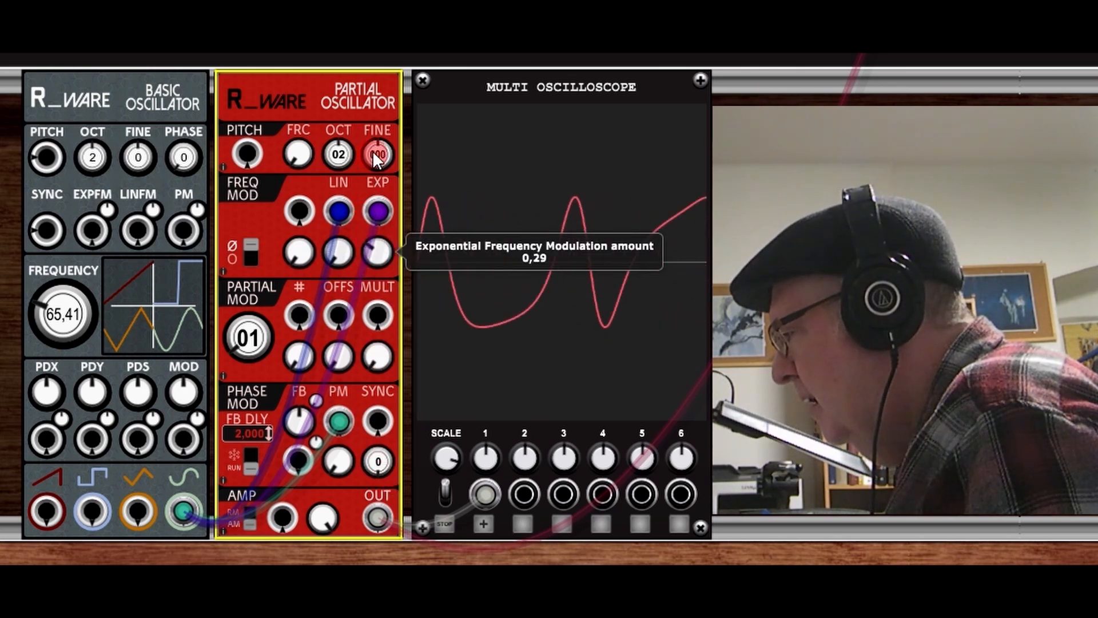
pyautogui.moveTo(377, 92); pyautogui.dragTo(352, 183)
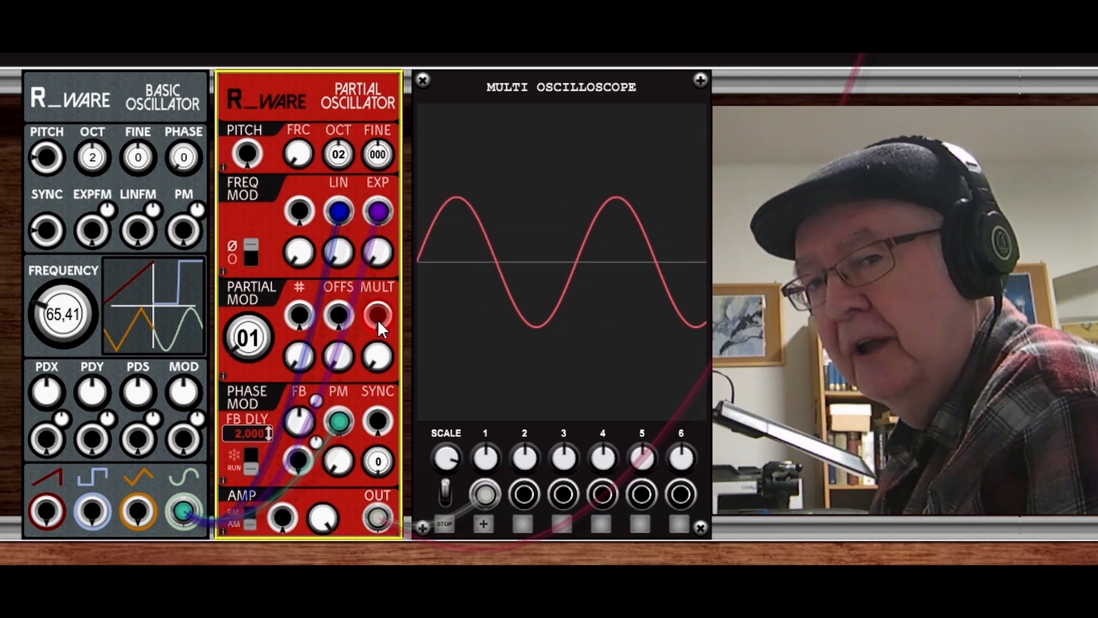
pyautogui.moveTo(338, 466); pyautogui.dragTo(376, 77)
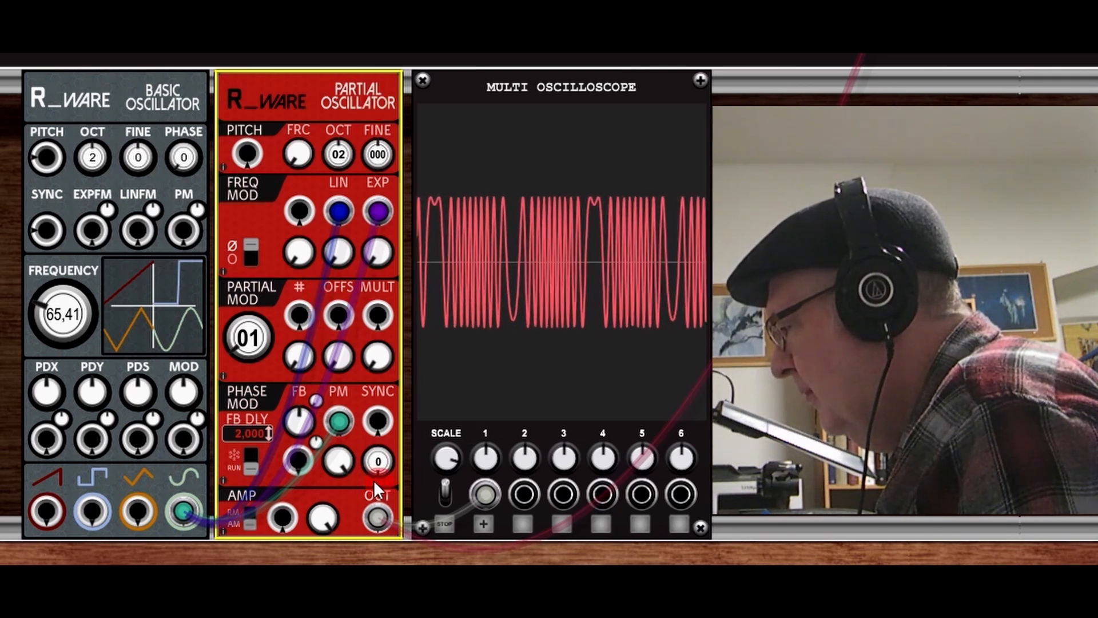
pyautogui.moveTo(341, 462); pyautogui.dragTo(340, 559)
pyautogui.moveTo(339, 460); pyautogui.dragTo(339, 515)
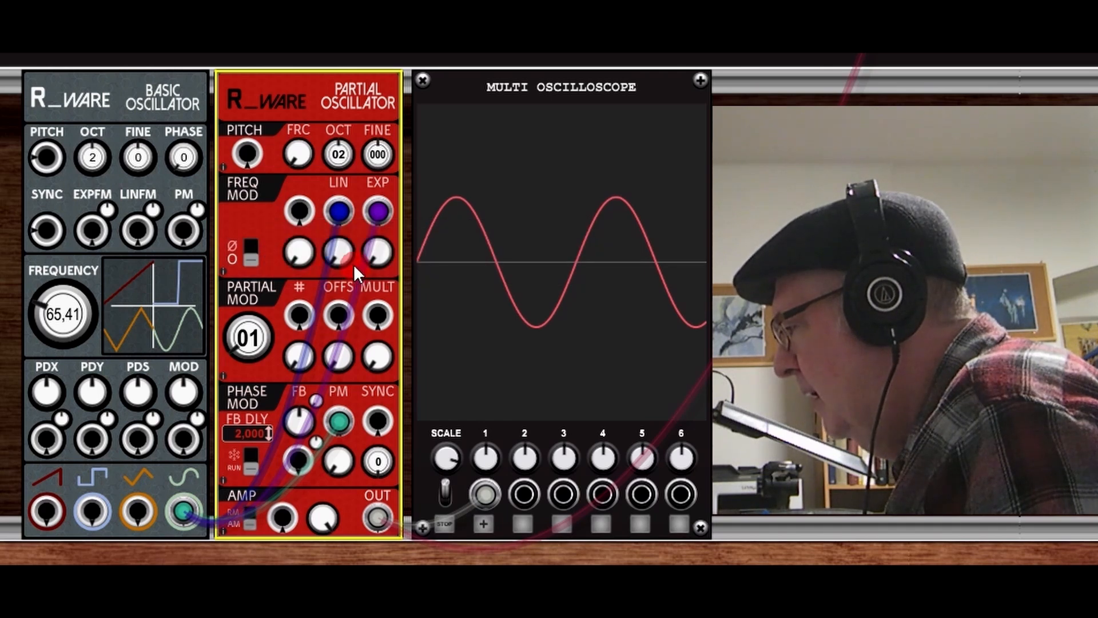
# Step: Raise linear frequency modulation to 1,00, enable through-zero mode, and return the modulation amount to zero
pyautogui.moveTo(337, 254); pyautogui.dragTo(334, 225)
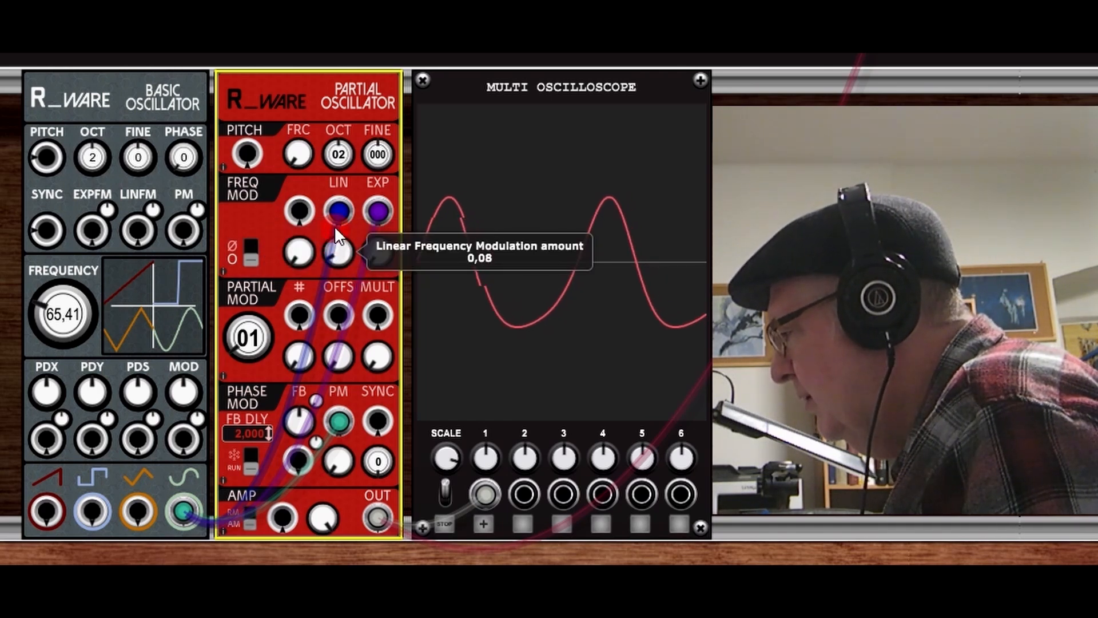
pyautogui.moveTo(334, 170); pyautogui.dragTo(356, 23)
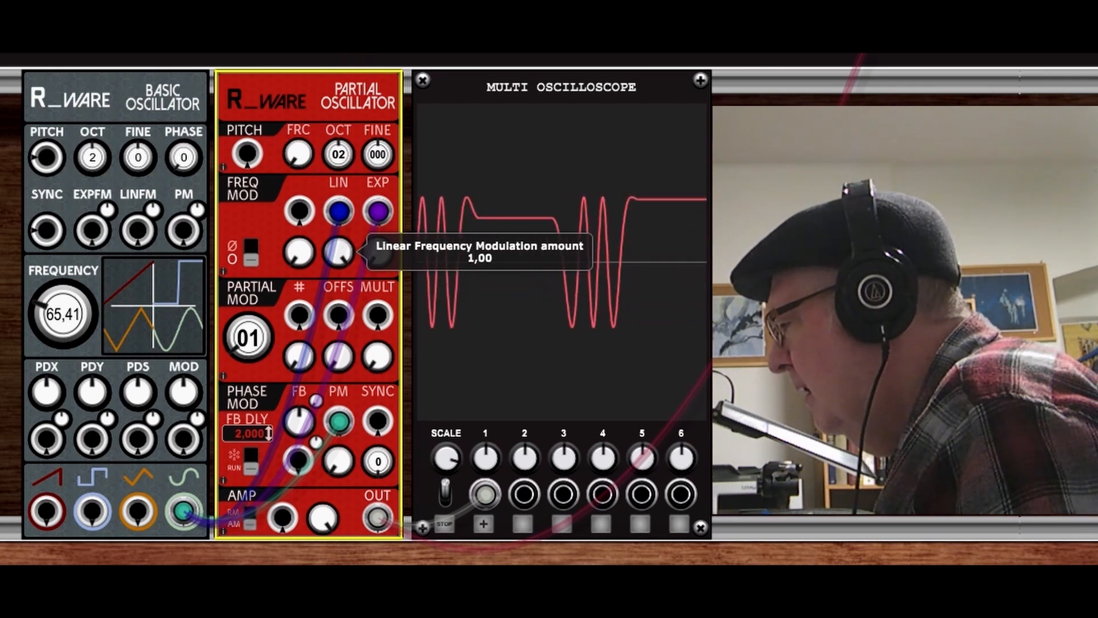
pyautogui.click(254, 263)
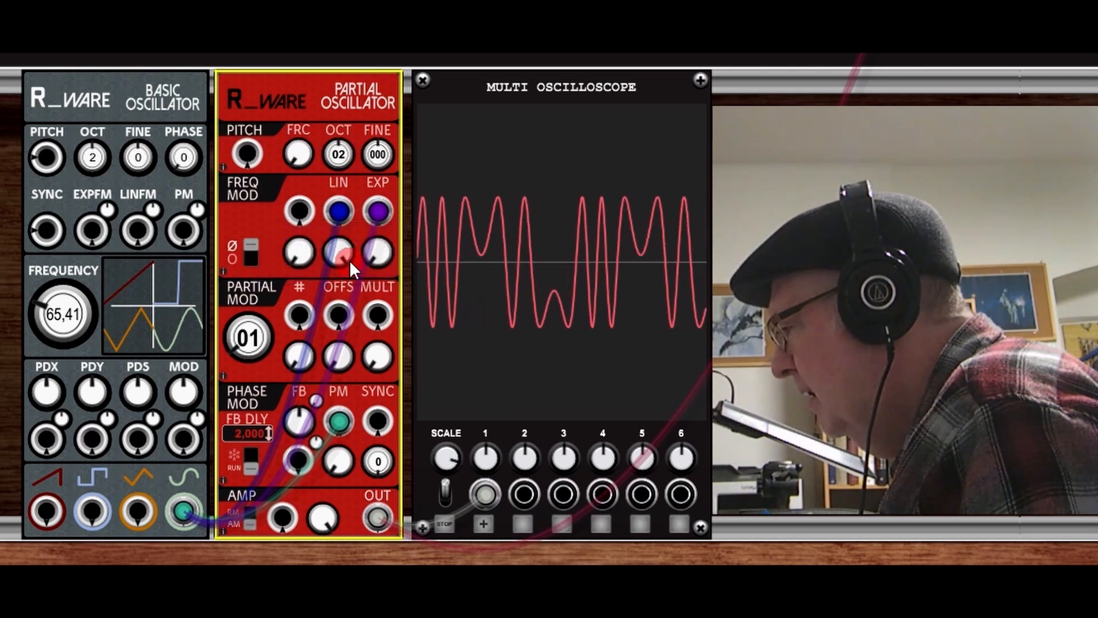
pyautogui.moveTo(336, 248); pyautogui.dragTo(318, 401)
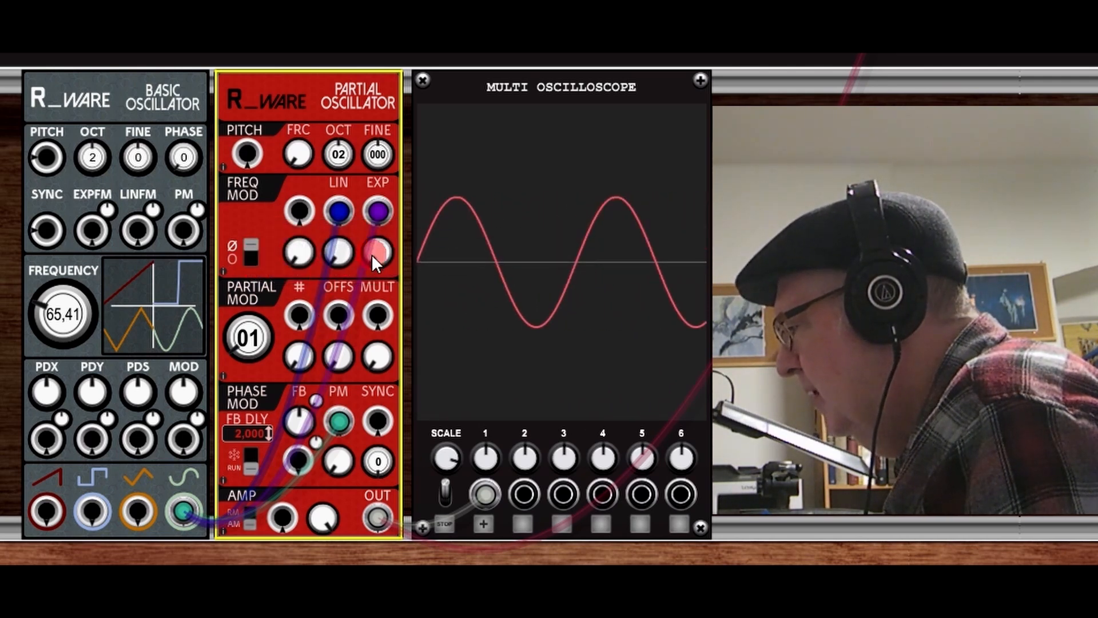
# Step: Raise the Partial Oscillator's exponential frequency modulation and phase modulation amounts in turn, returning each to zero
pyautogui.moveTo(373, 256); pyautogui.dragTo(381, 8)
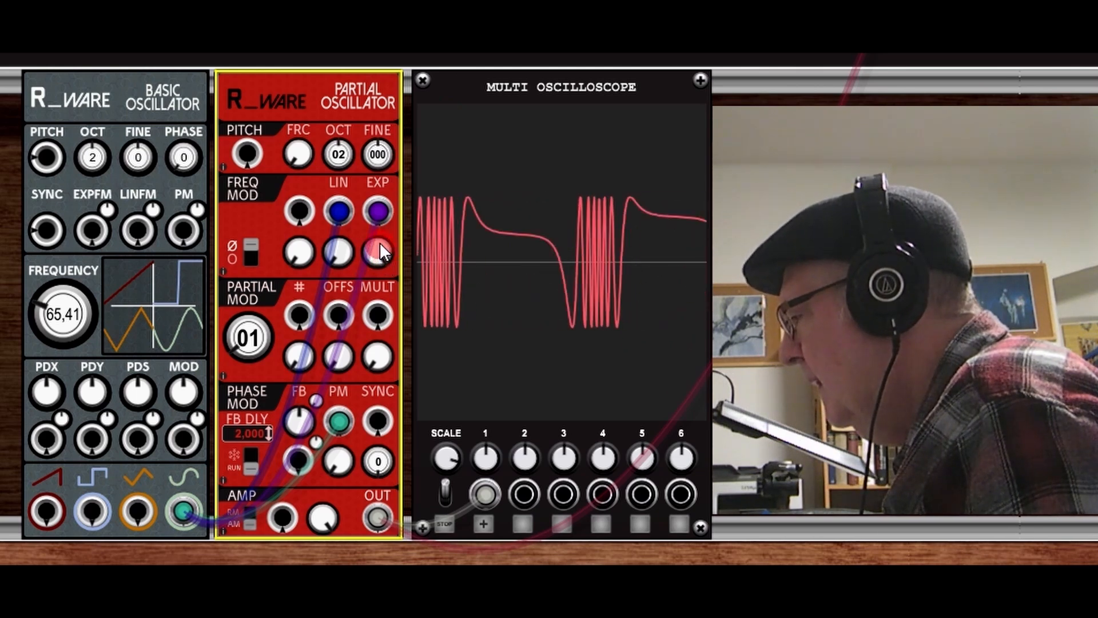
pyautogui.moveTo(380, 242); pyautogui.dragTo(362, 497)
pyautogui.moveTo(332, 461); pyautogui.dragTo(369, 532)
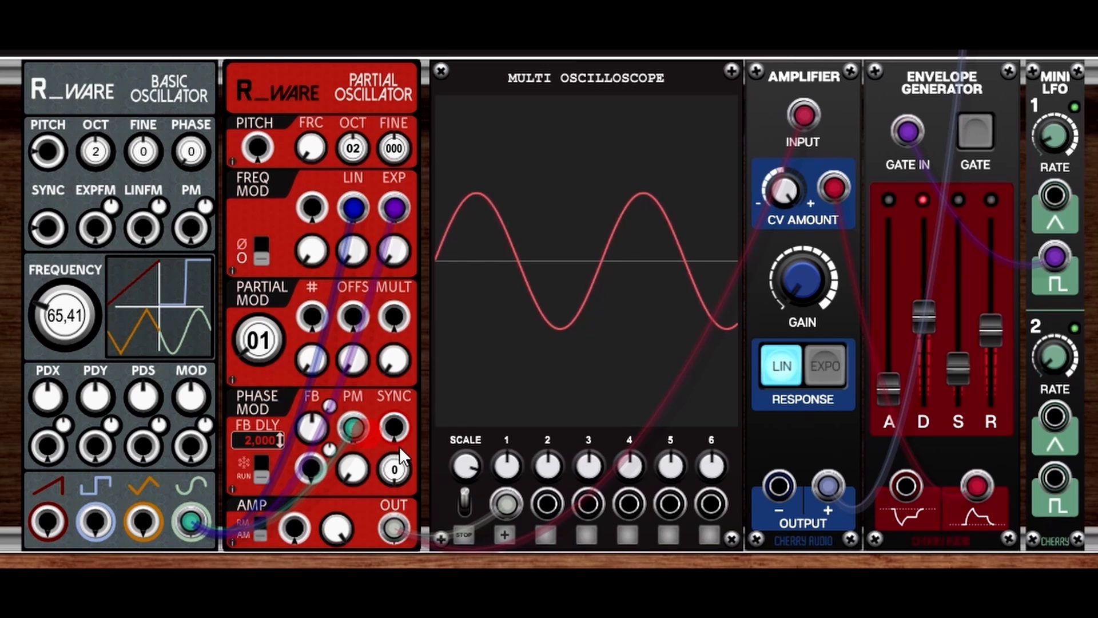
pyautogui.moveTo(346, 473); pyautogui.dragTo(342, 390)
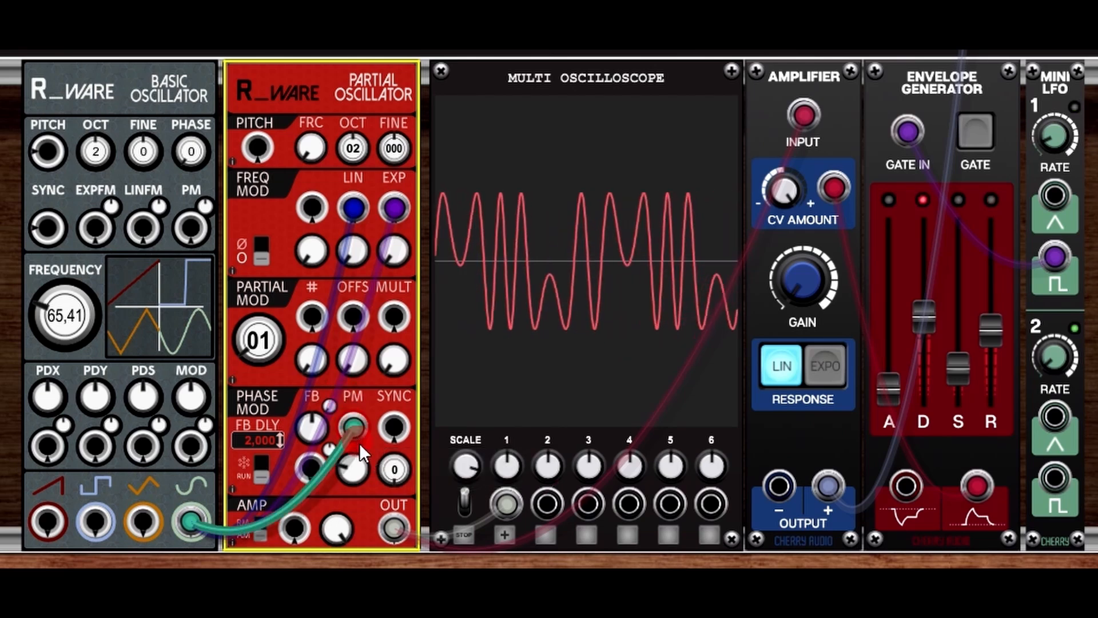
pyautogui.moveTo(360, 461); pyautogui.dragTo(374, 550)
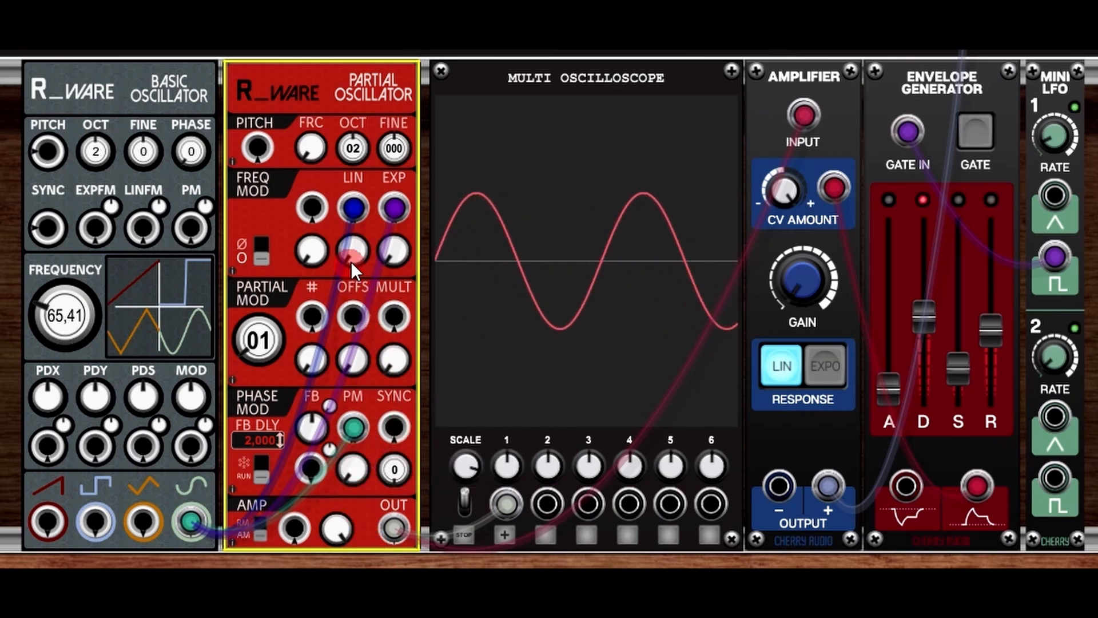
# Step: Switch the Partial Oscillator to through-zero mode with linear frequency modulation raised, and return the linear amount to 0,00
pyautogui.moveTo(352, 253); pyautogui.dragTo(339, 169)
pyautogui.click(263, 257)
pyautogui.click(263, 257)
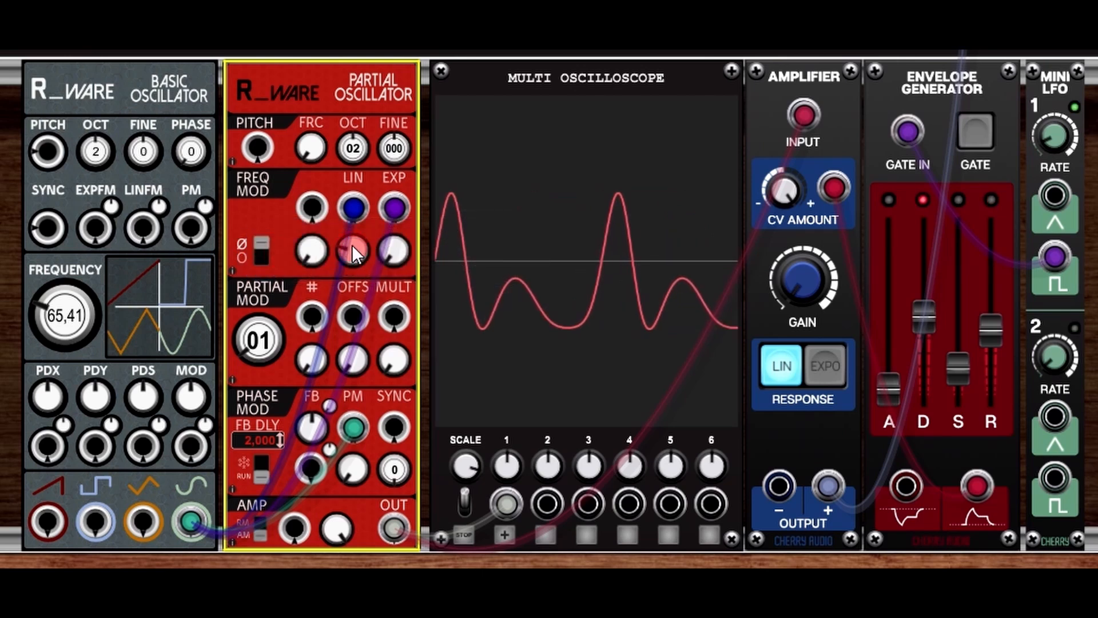
pyautogui.moveTo(352, 245); pyautogui.dragTo(389, 341)
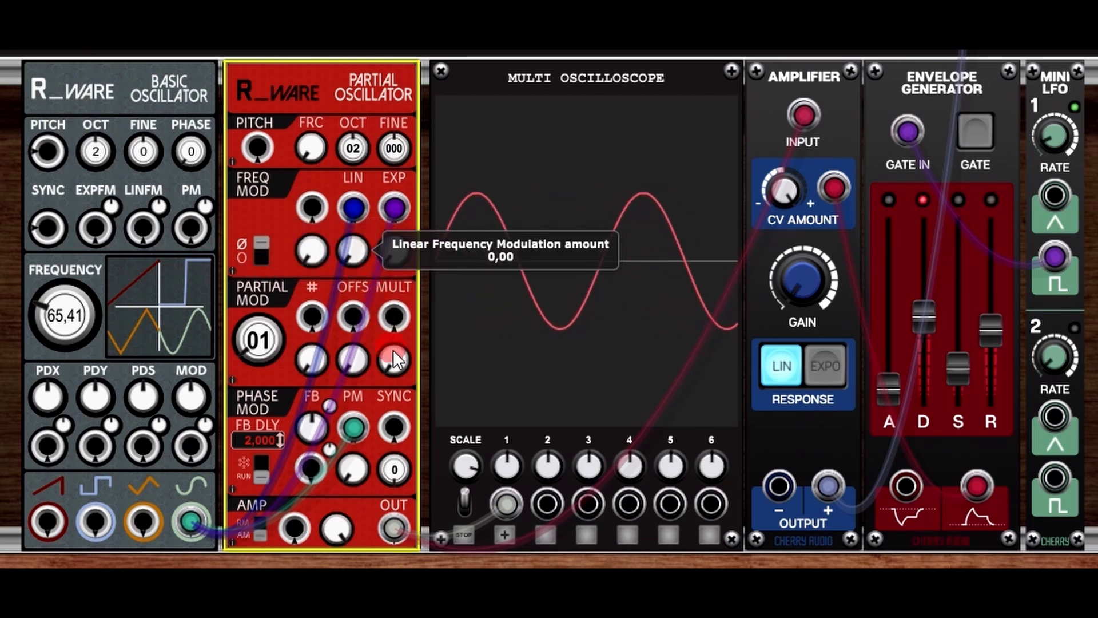
# Step: Return exponential frequency modulation to 0,00, and sweep the phase modulation amount up and back to zero
pyautogui.moveTo(398, 262); pyautogui.dragTo(421, 363)
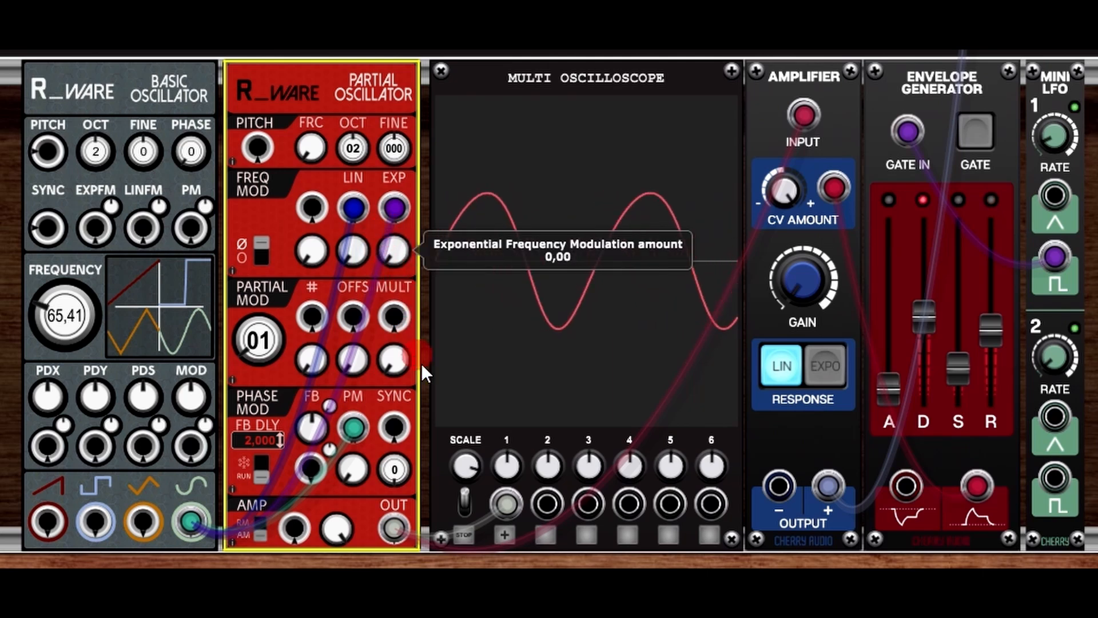
pyautogui.moveTo(447, 435); pyautogui.dragTo(446, 434)
pyautogui.moveTo(348, 473); pyautogui.dragTo(332, 300)
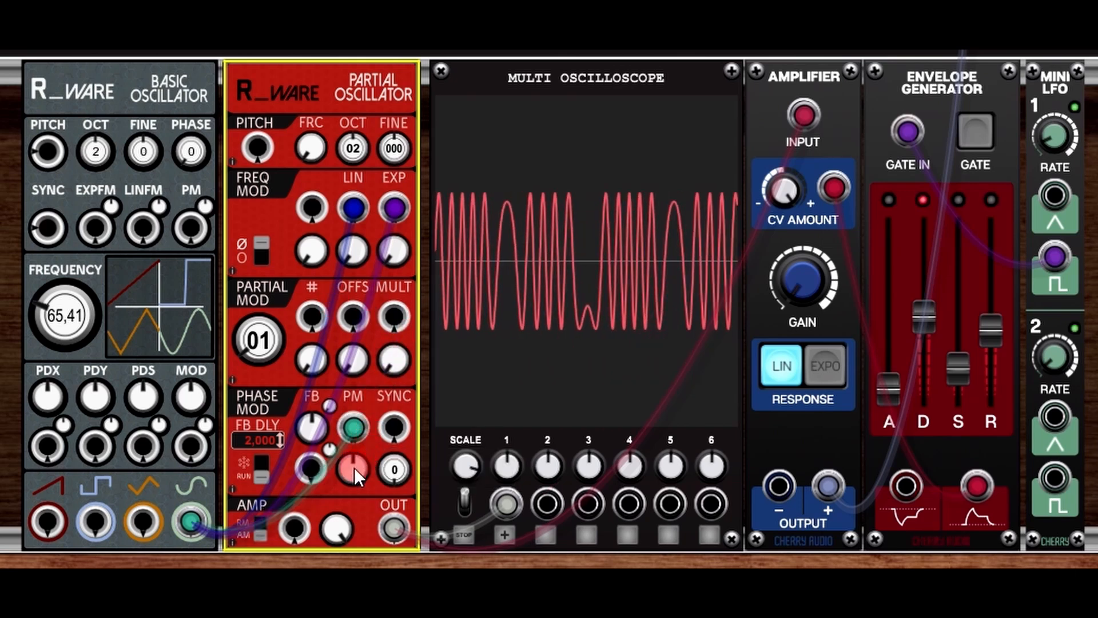
pyautogui.moveTo(352, 463); pyautogui.dragTo(320, 564)
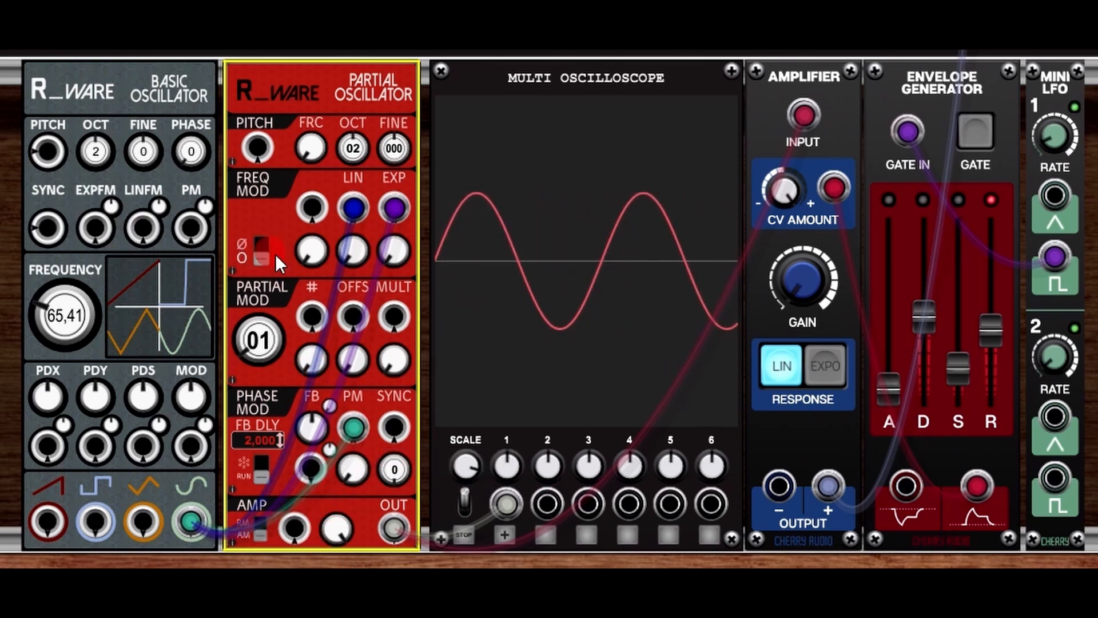
# Step: Raise the linear frequency modulation amount, enable through-zero mode, and bring the amount back to 0,00
pyautogui.moveTo(355, 258); pyautogui.dragTo(356, 86)
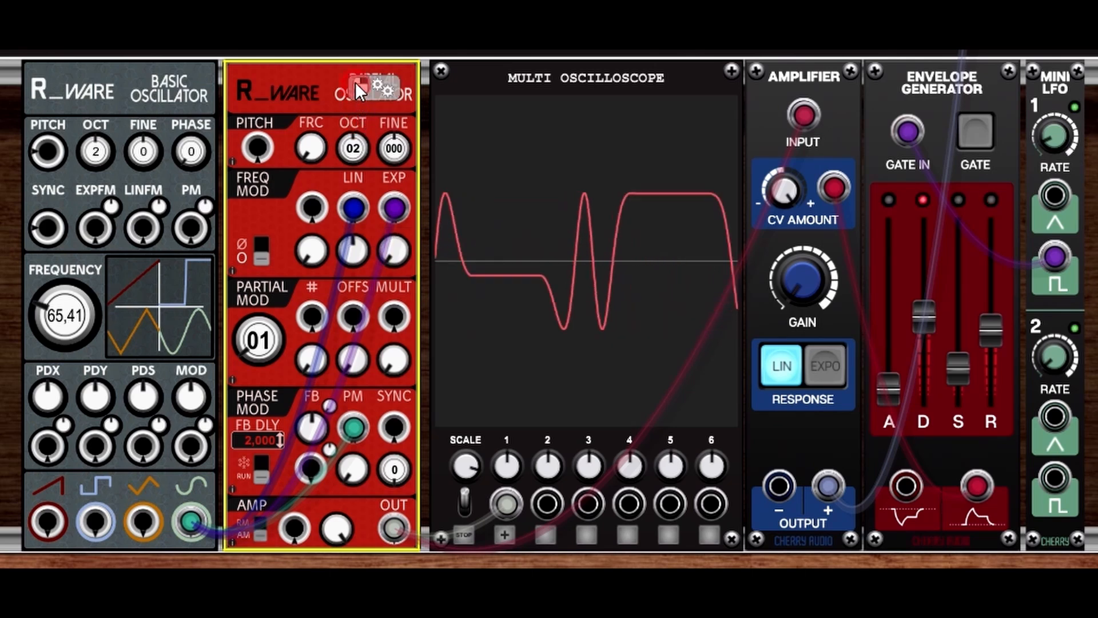
pyautogui.click(263, 260)
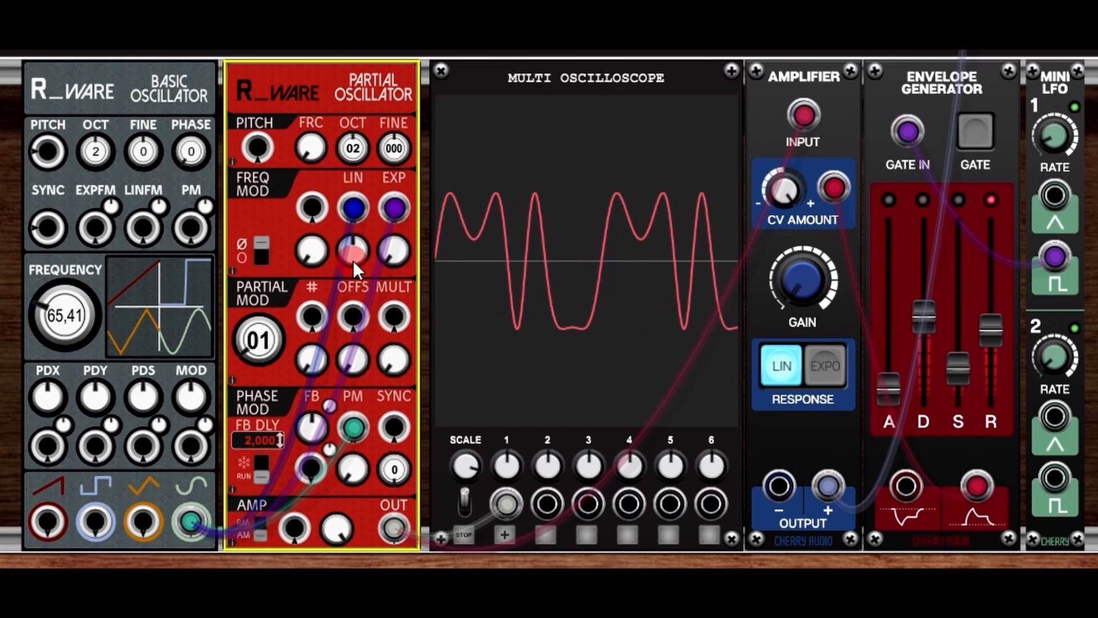
pyautogui.moveTo(356, 247); pyautogui.dragTo(338, 380)
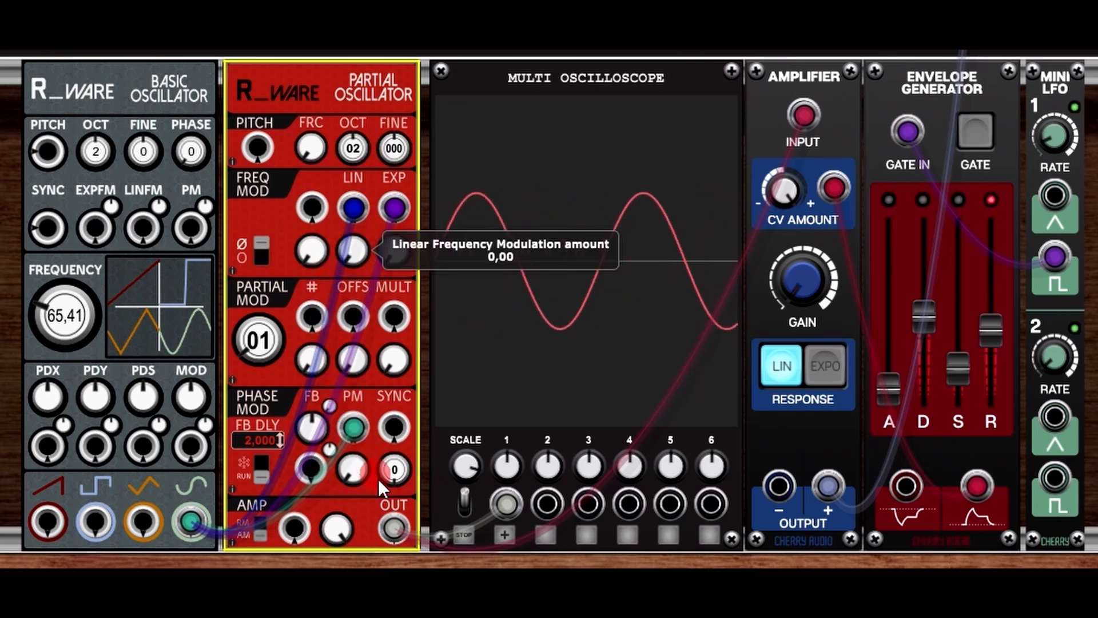
# Step: Sweep the exponential frequency modulation amount and the phase modulation amount up and back to zero, one after the other
pyautogui.moveTo(394, 272); pyautogui.dragTo(393, 245)
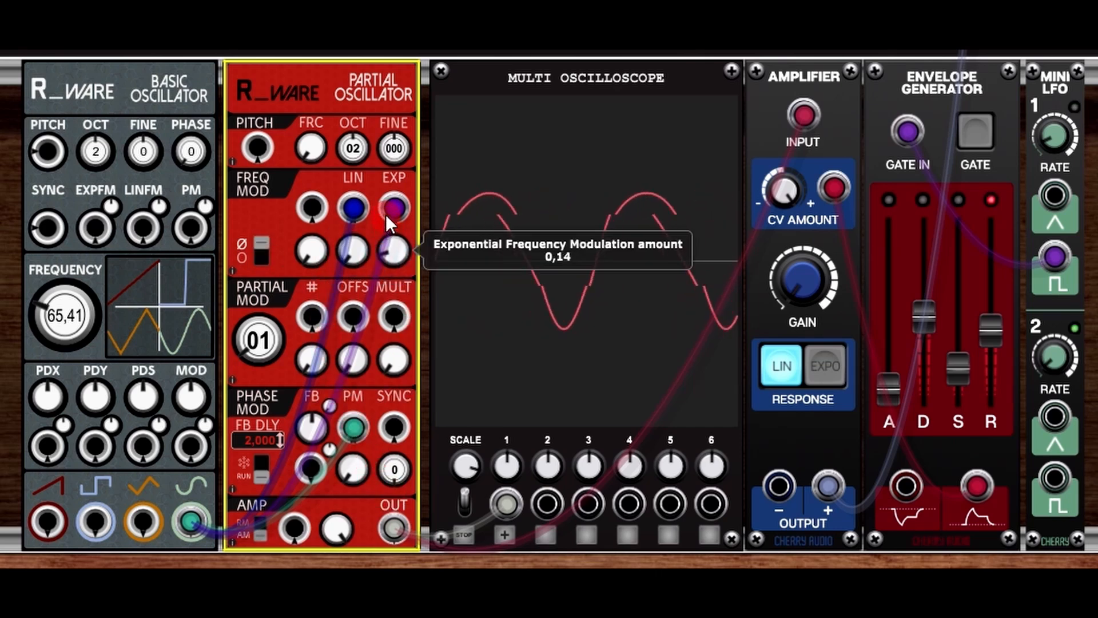
pyautogui.moveTo(390, 160); pyautogui.dragTo(403, 89)
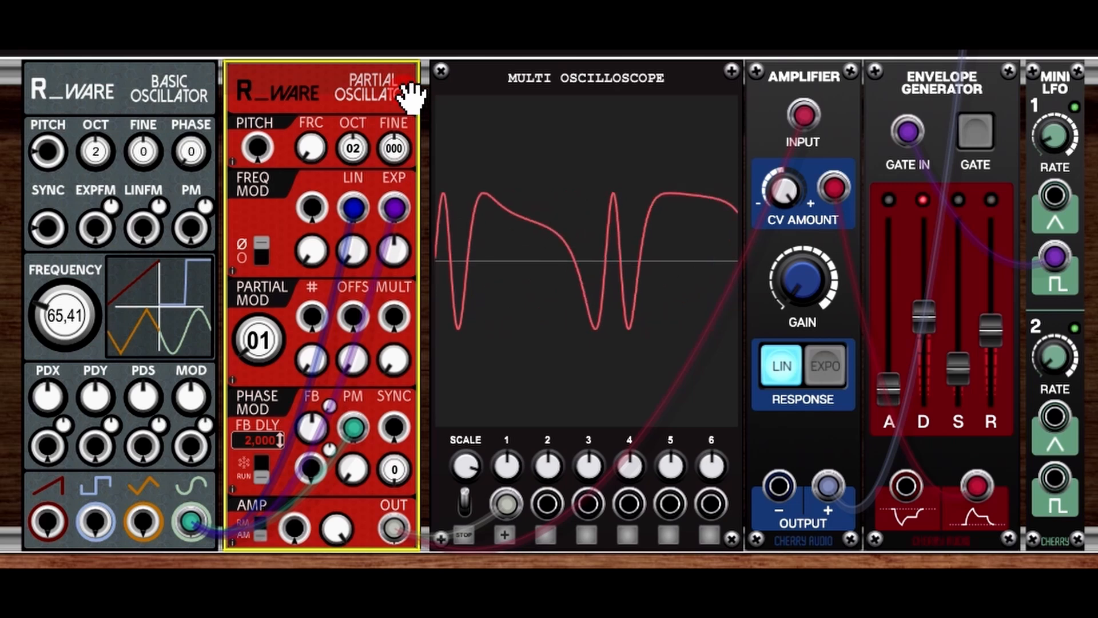
pyautogui.moveTo(399, 245)
pyautogui.mouseDown()
pyautogui.moveTo(349, 482)
pyautogui.moveTo(370, 269)
pyautogui.mouseUp()
pyautogui.moveTo(369, 477); pyautogui.dragTo(386, 297)
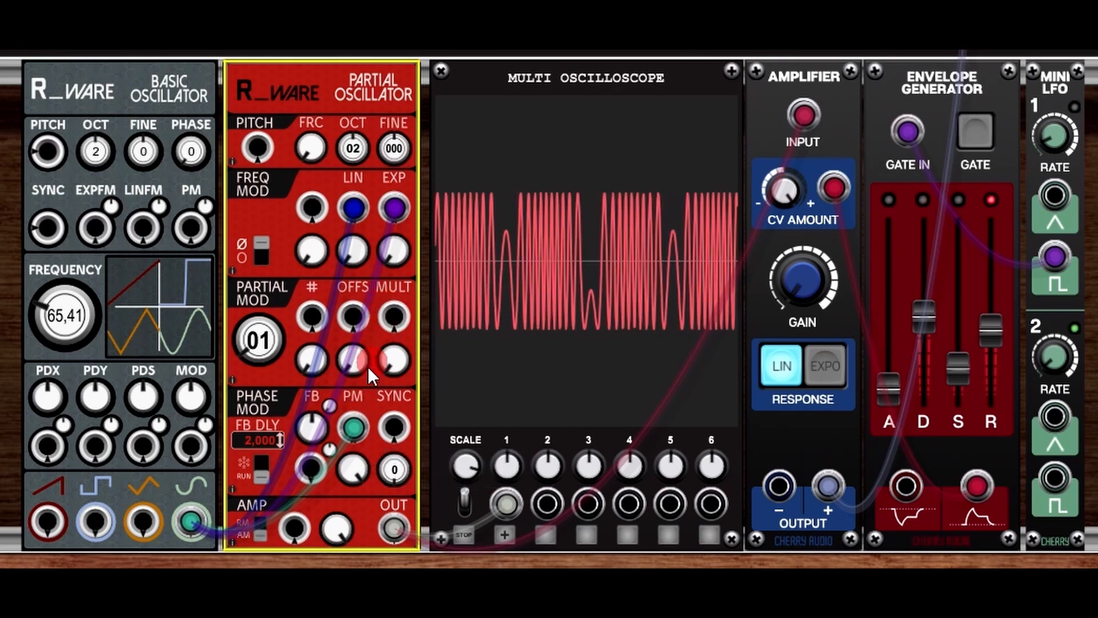
pyautogui.moveTo(356, 454); pyautogui.dragTo(390, 506)
pyautogui.moveTo(346, 458); pyautogui.dragTo(352, 492)
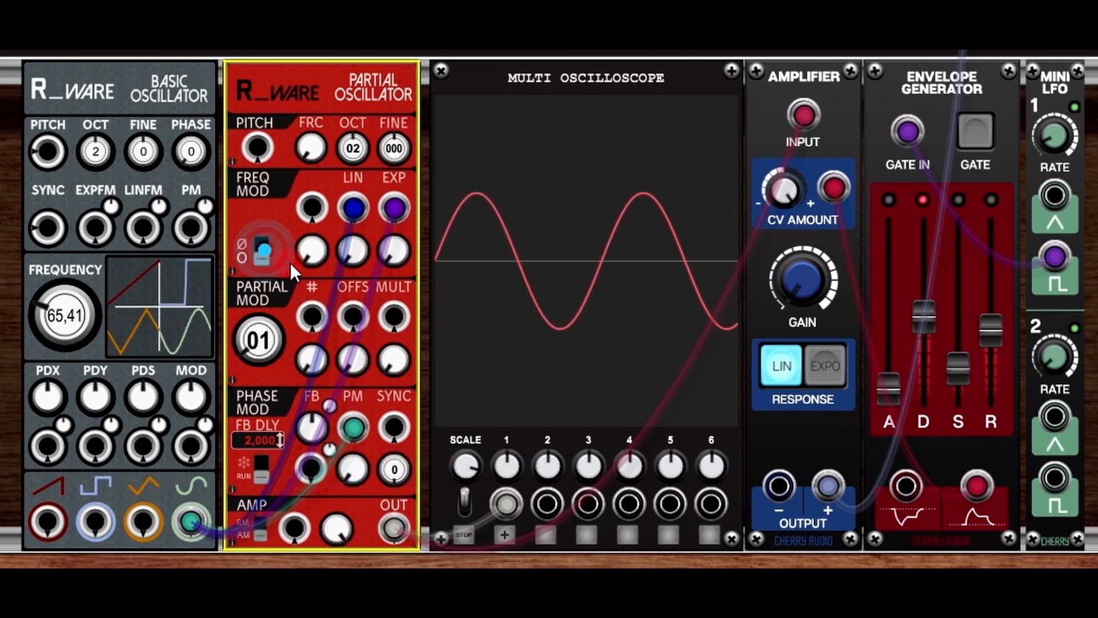
# Step: Set linear frequency modulation to 1,00, enable through-zero mode, and lower the modulation amount to zero
pyautogui.moveTo(355, 259); pyautogui.dragTo(383, 73)
pyautogui.moveTo(347, 256); pyautogui.dragTo(374, 74)
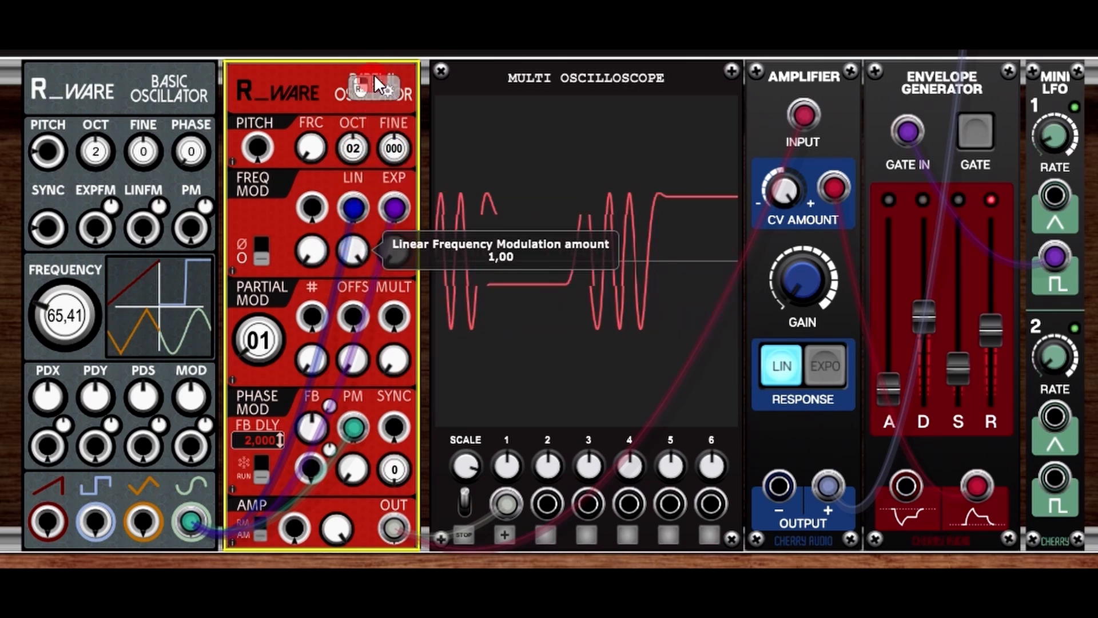
pyautogui.click(264, 263)
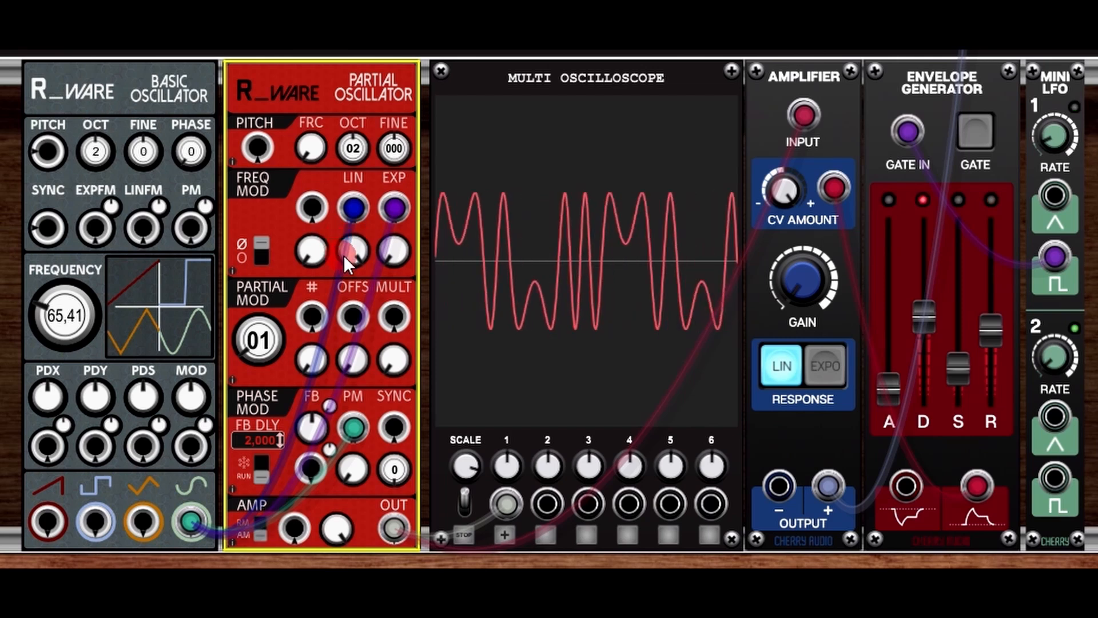
pyautogui.moveTo(351, 243); pyautogui.dragTo(357, 317)
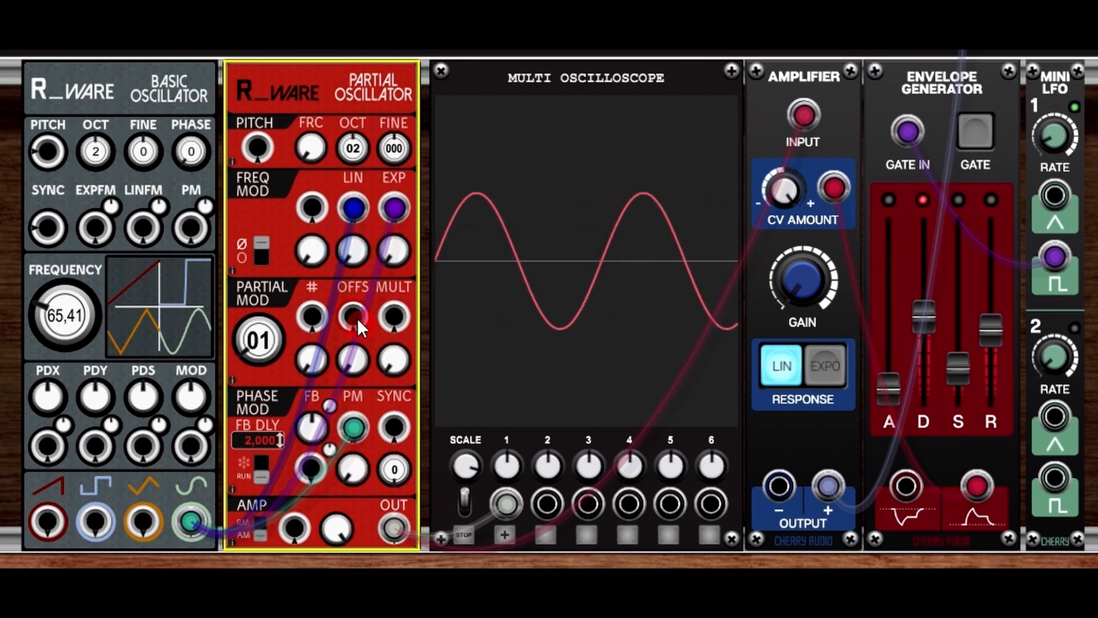
# Step: Raise the Partial Oscillator's exponential frequency modulation amount to 1,00
pyautogui.moveTo(394, 263); pyautogui.dragTo(434, 46)
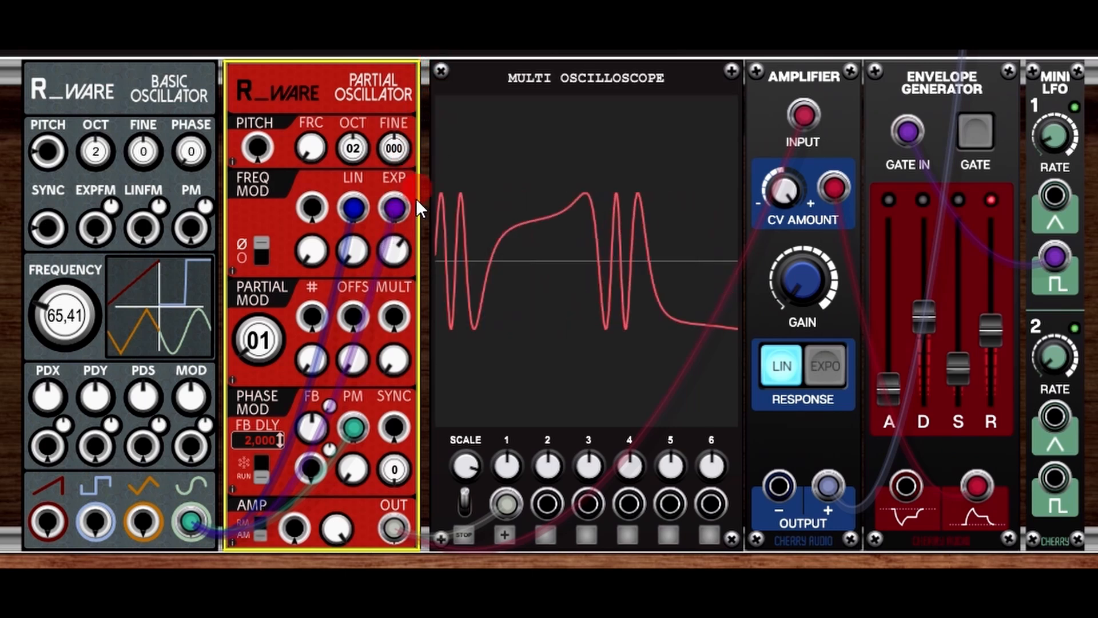
pyautogui.moveTo(390, 241); pyautogui.dragTo(423, 77)
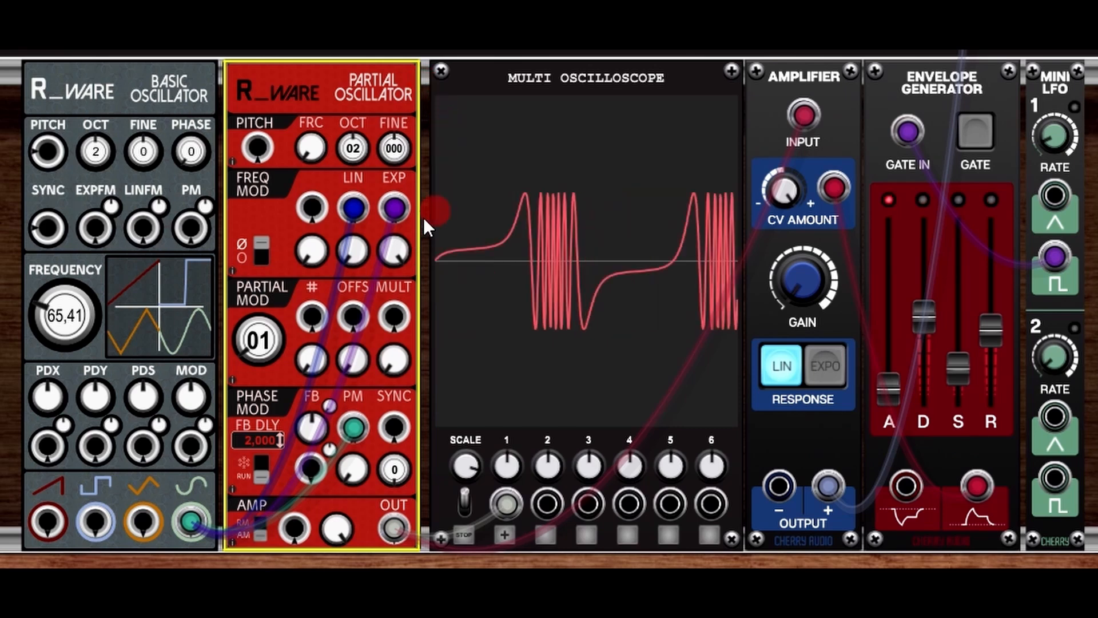
pyautogui.moveTo(391, 243)
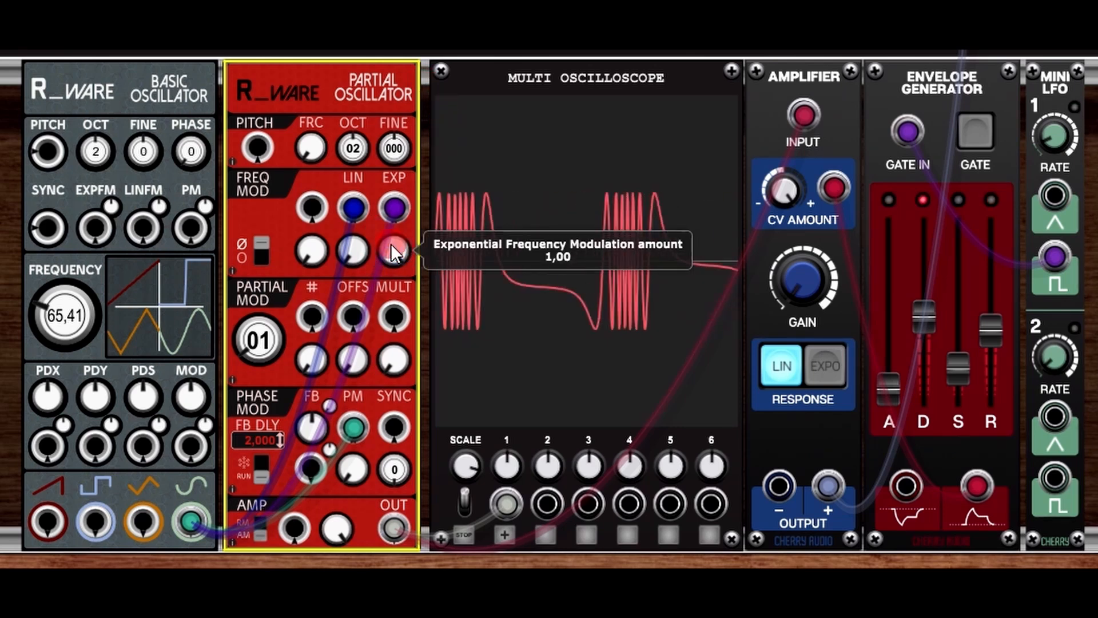
# Step: Take the linear and exponential frequency modulation amounts down to minimum and raise the phase modulation amount instead
pyautogui.moveTo(390, 242); pyautogui.dragTo(401, 549)
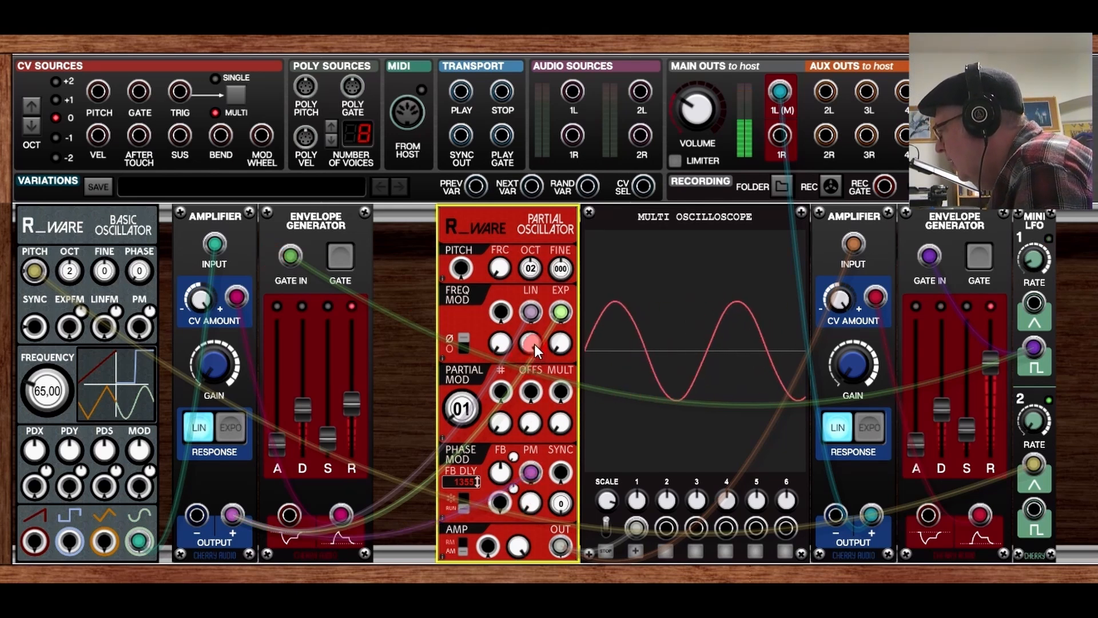
pyautogui.moveTo(528, 339); pyautogui.dragTo(562, 520)
pyautogui.moveTo(562, 353); pyautogui.dragTo(544, 100)
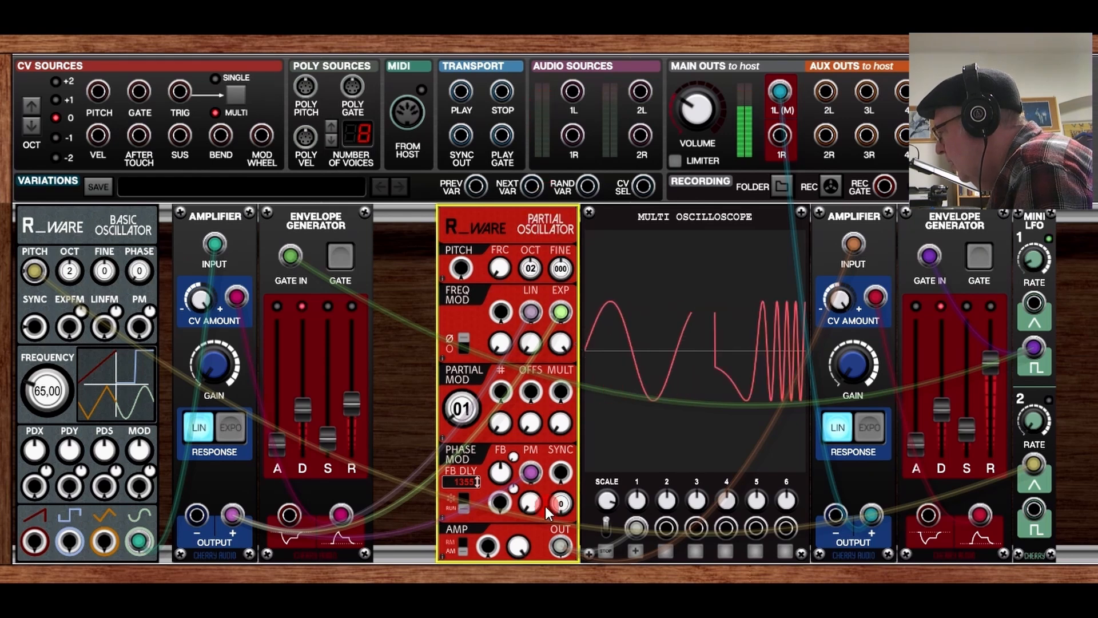
pyautogui.moveTo(534, 506); pyautogui.dragTo(531, 378)
pyautogui.moveTo(564, 342); pyautogui.dragTo(595, 612)
pyautogui.moveTo(531, 509); pyautogui.dragTo(545, 378)
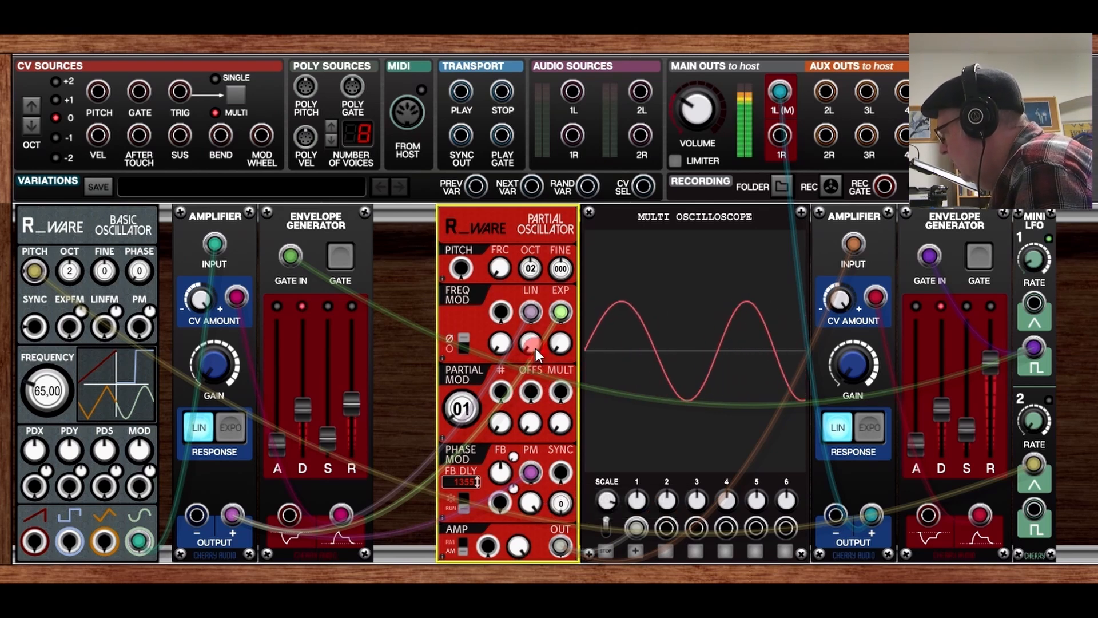
# Step: Lengthen the release times of both envelope generators, setting the output amplifier's envelope to about 7257 ms
pyautogui.click(310, 414)
pyautogui.moveTo(310, 413); pyautogui.dragTo(349, 399)
pyautogui.click(989, 369)
pyautogui.moveTo(989, 369); pyautogui.dragTo(991, 350)
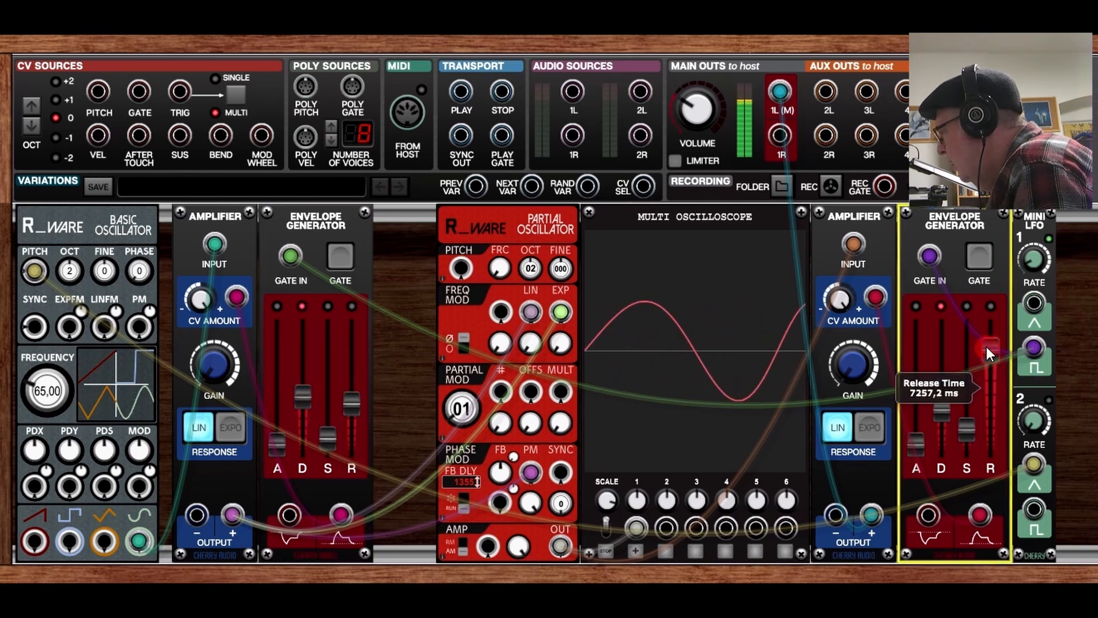
pyautogui.moveTo(352, 401); pyautogui.dragTo(353, 367)
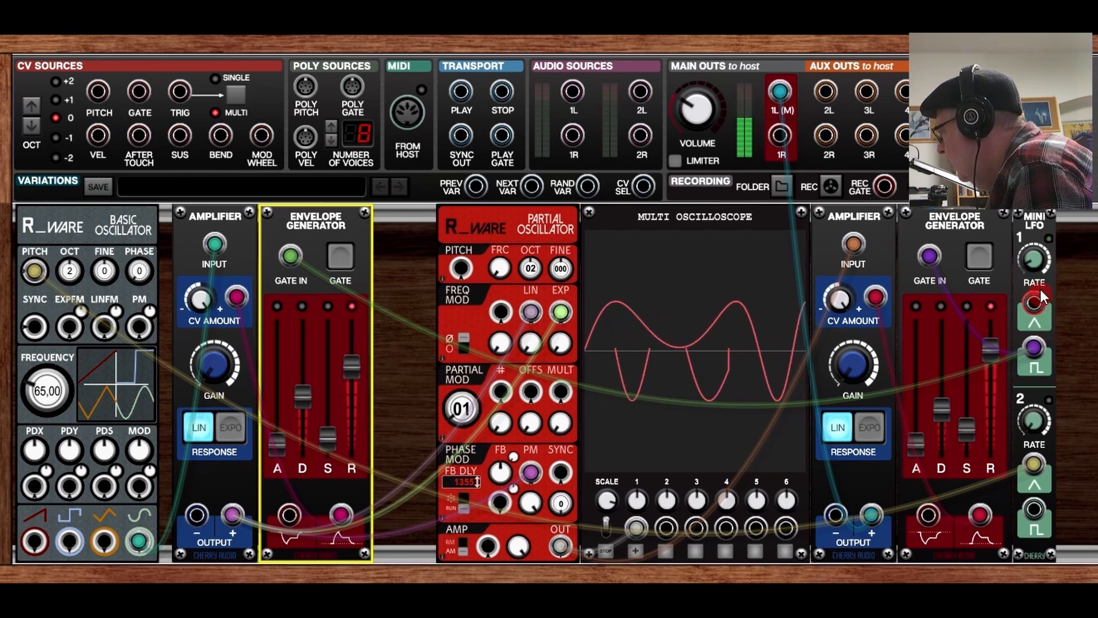
# Step: Adjust the second Mini LFO's rate and lengthen the release of both envelope generators a little further
pyautogui.moveTo(1031, 420); pyautogui.dragTo(1030, 386)
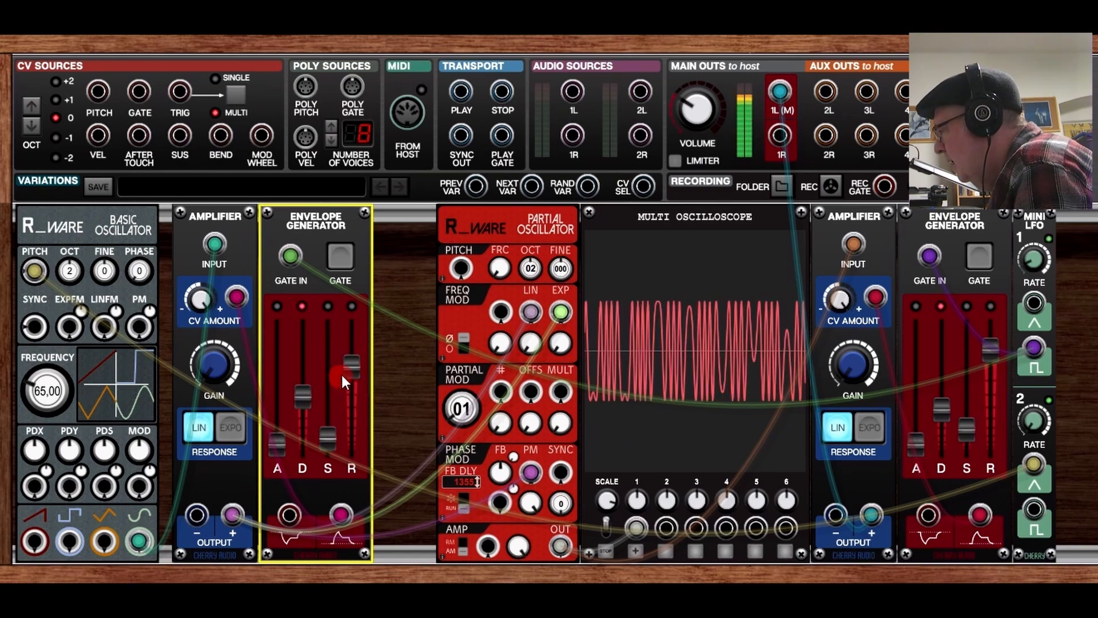
pyautogui.moveTo(353, 370); pyautogui.dragTo(351, 345)
pyautogui.moveTo(991, 350); pyautogui.dragTo(990, 348)
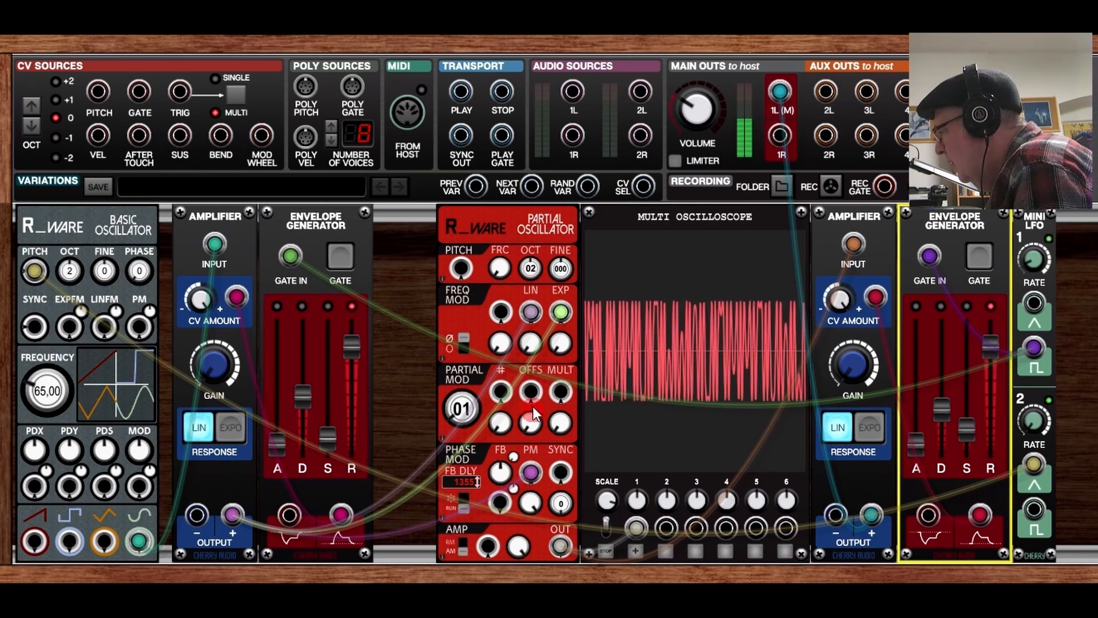
# Step: Lower the phase modulation amount to 0,02, raise the linear frequency modulation amount, and disable through-zero mode
pyautogui.moveTo(530, 345); pyautogui.dragTo(529, 276)
pyautogui.moveTo(530, 500); pyautogui.dragTo(533, 567)
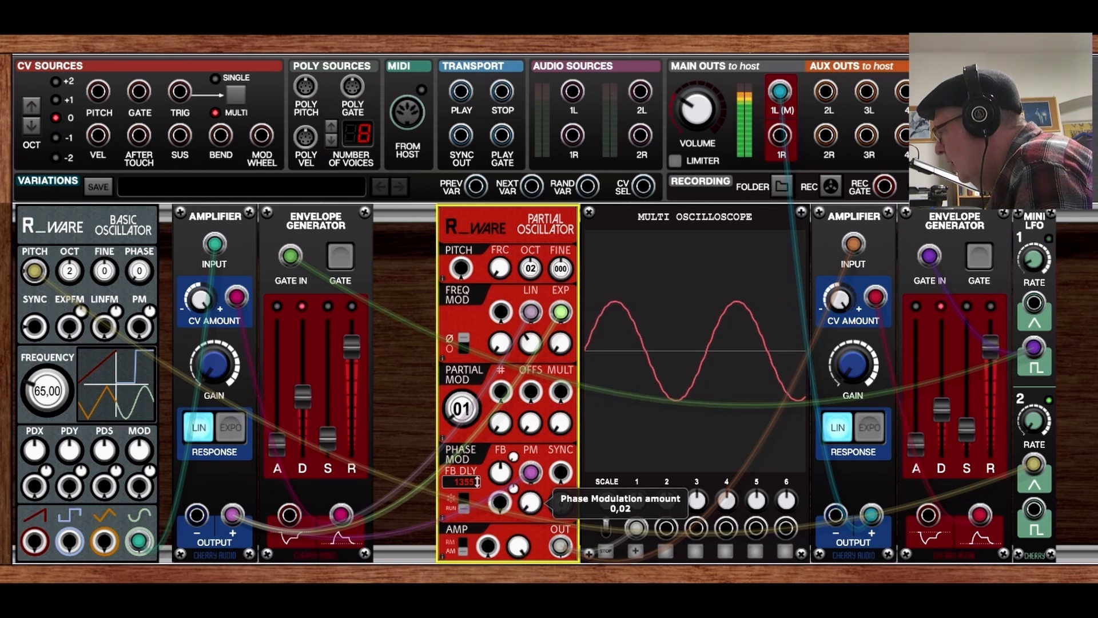
pyautogui.moveTo(518, 345); pyautogui.dragTo(524, 279)
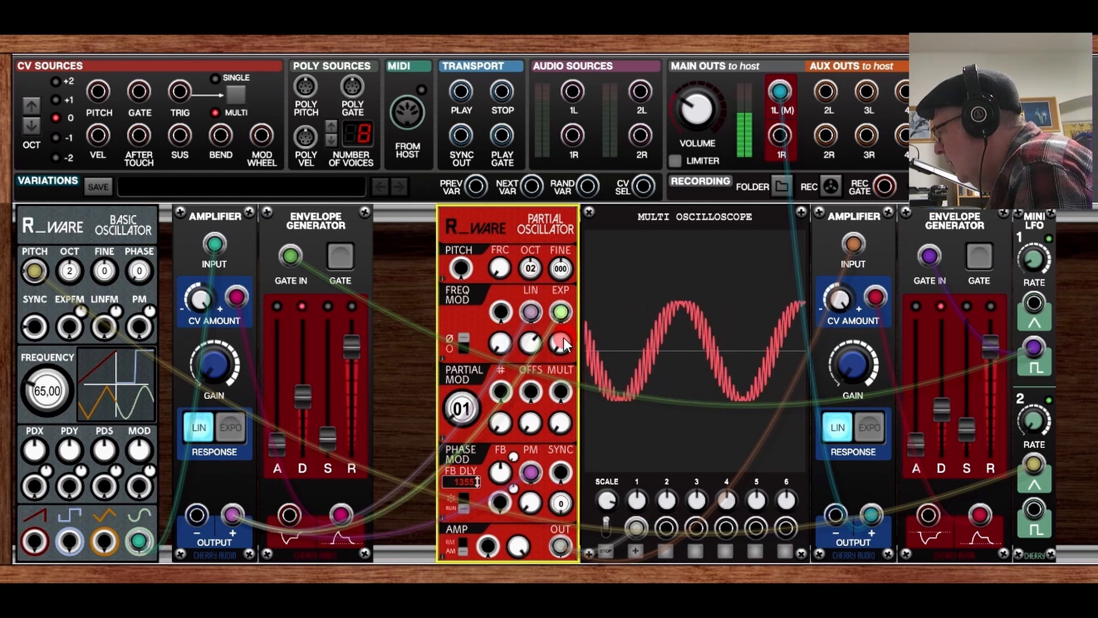
pyautogui.click(466, 340)
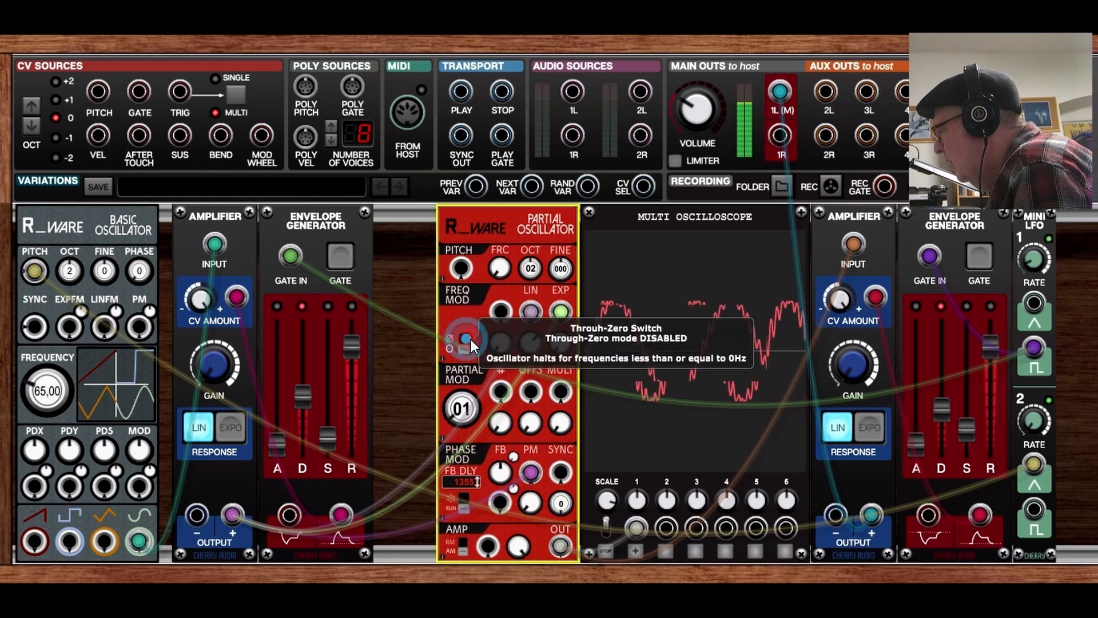
# Step: Set the linear frequency modulation amount to 0,43 and raise the exponential frequency and phase modulation amounts
pyautogui.moveTo(564, 348); pyautogui.dragTo(589, 171)
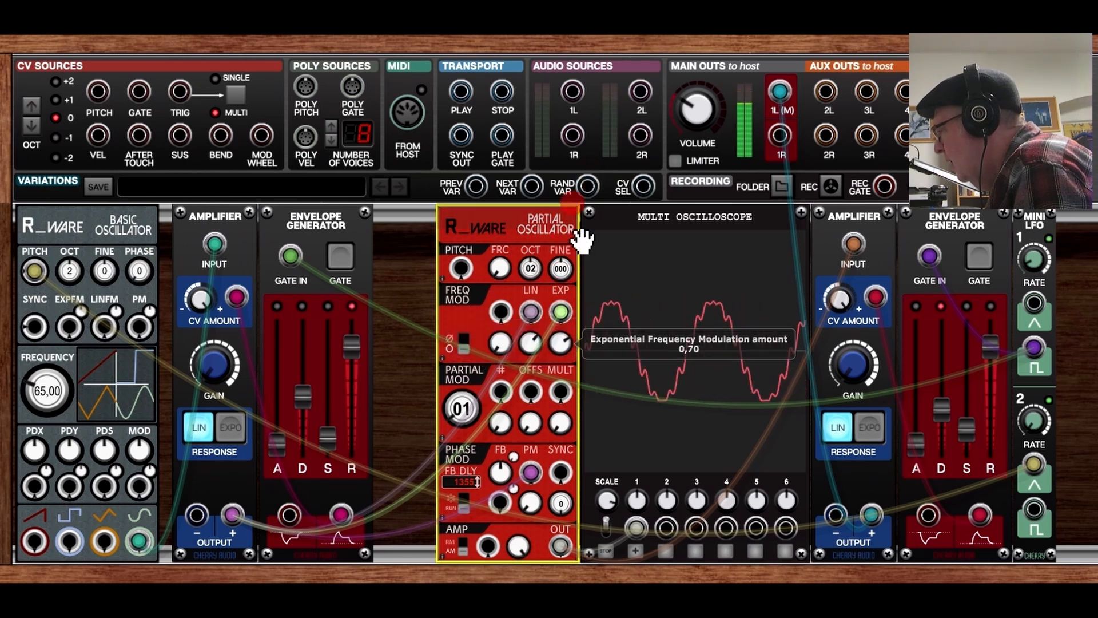
pyautogui.moveTo(531, 343); pyautogui.dragTo(530, 389)
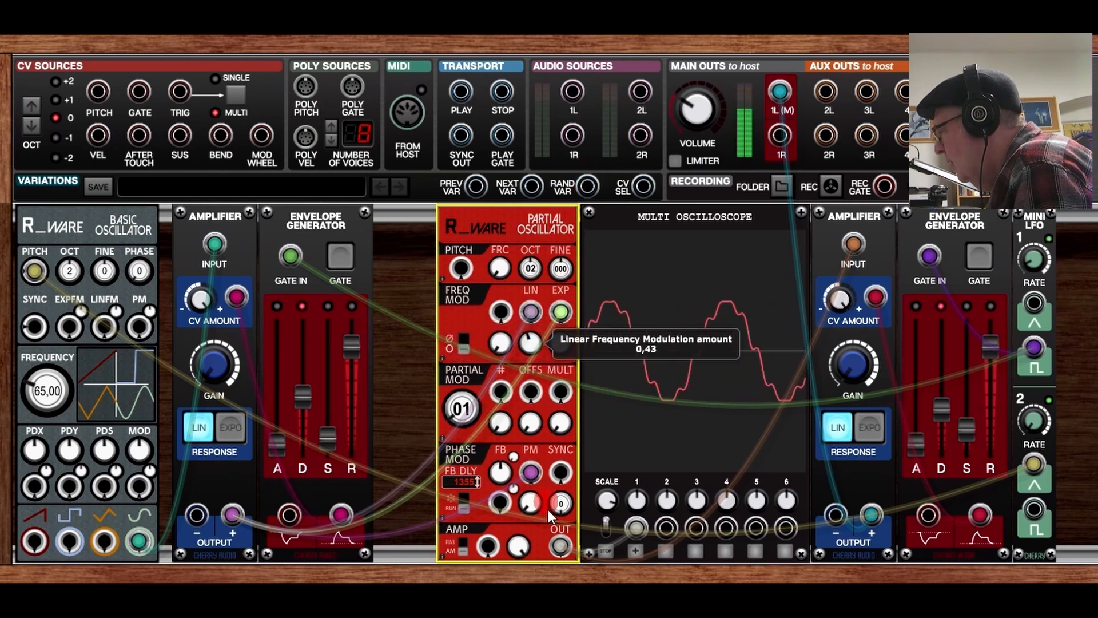
pyautogui.moveTo(533, 503); pyautogui.dragTo(527, 430)
# Step: Set the decay time to 2863,0 ms on the modulator's envelope generator and 1871,3 ms on the output amplifier's envelope generator
pyautogui.moveTo(310, 398); pyautogui.dragTo(310, 374)
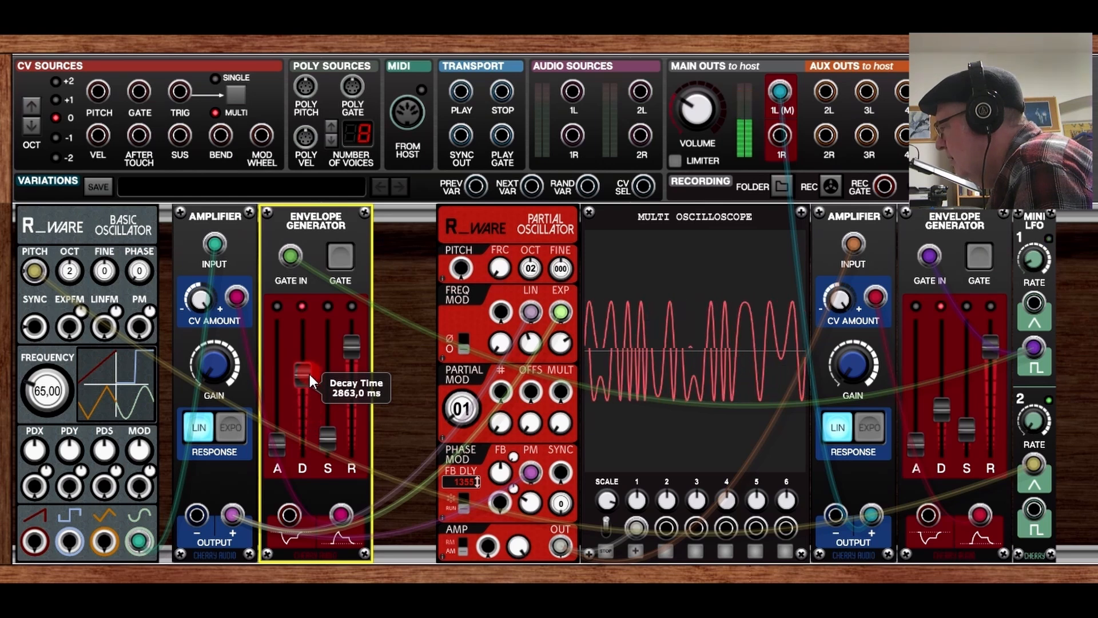
pyautogui.moveTo(939, 403); pyautogui.dragTo(938, 376)
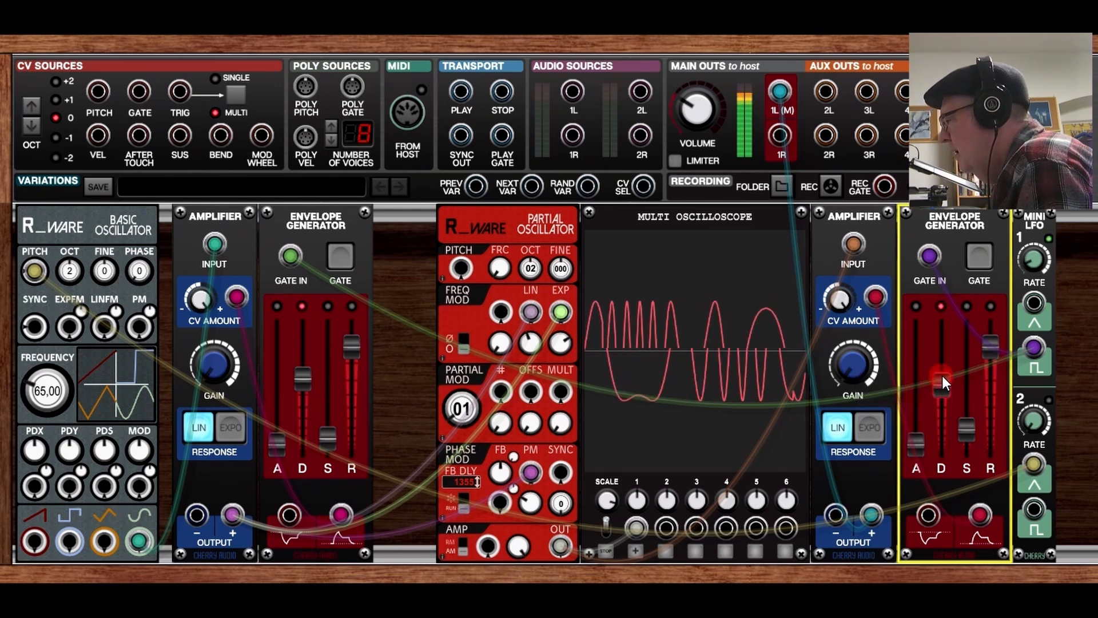
pyautogui.moveTo(943, 377)
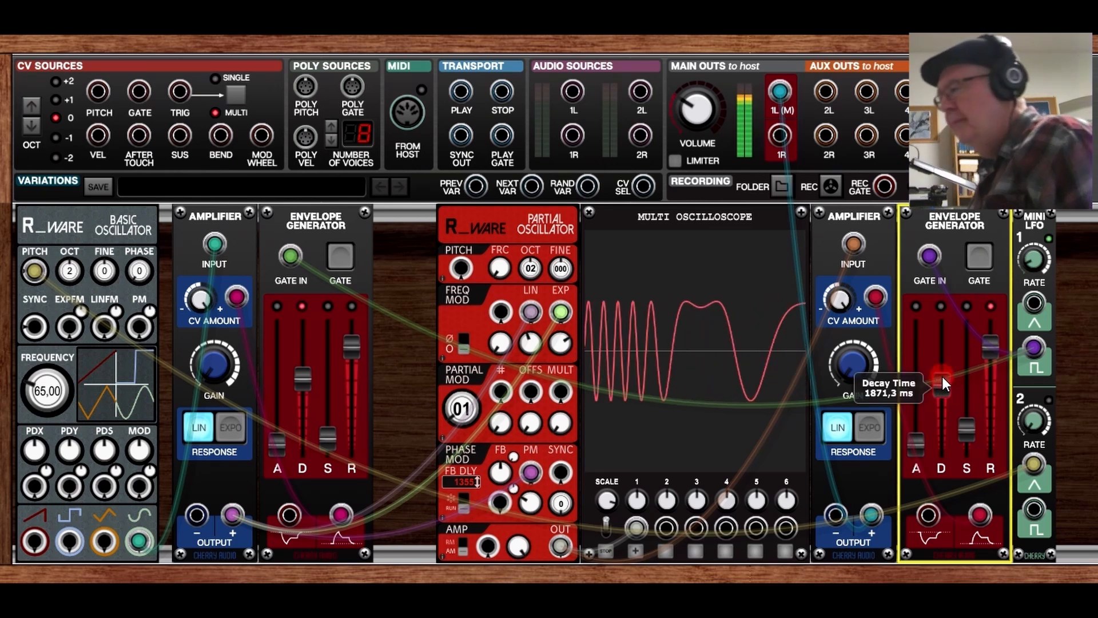
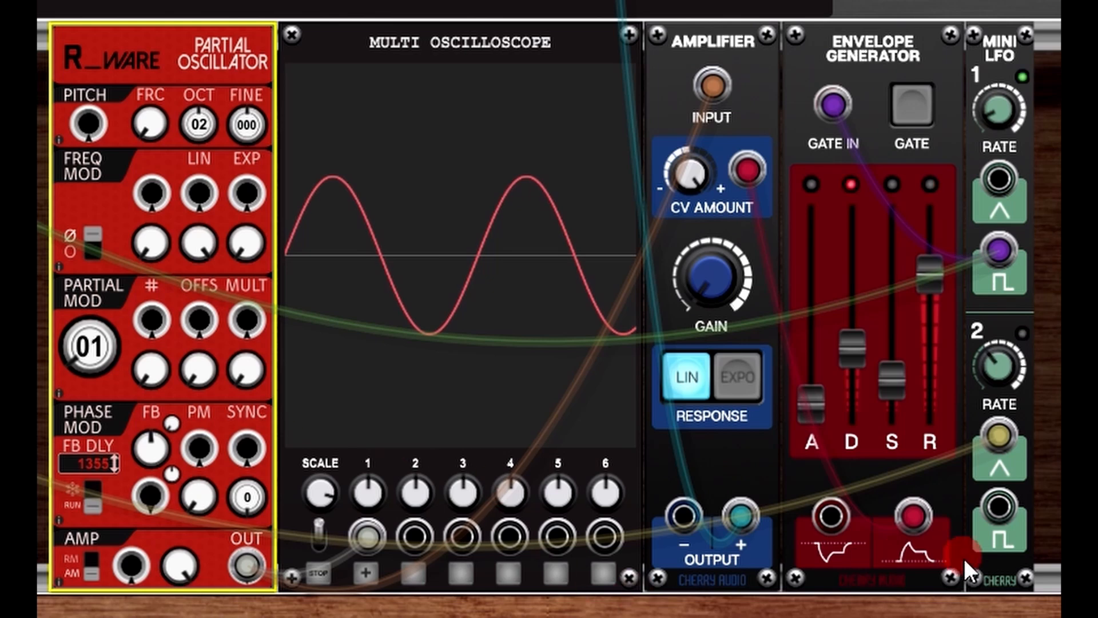
# Step: Try syncing the Partial Oscillator from the second LFO's square output with a sync value of 139, then reset the value and unpatch the cable
pyautogui.moveTo(1000, 503); pyautogui.dragTo(255, 459)
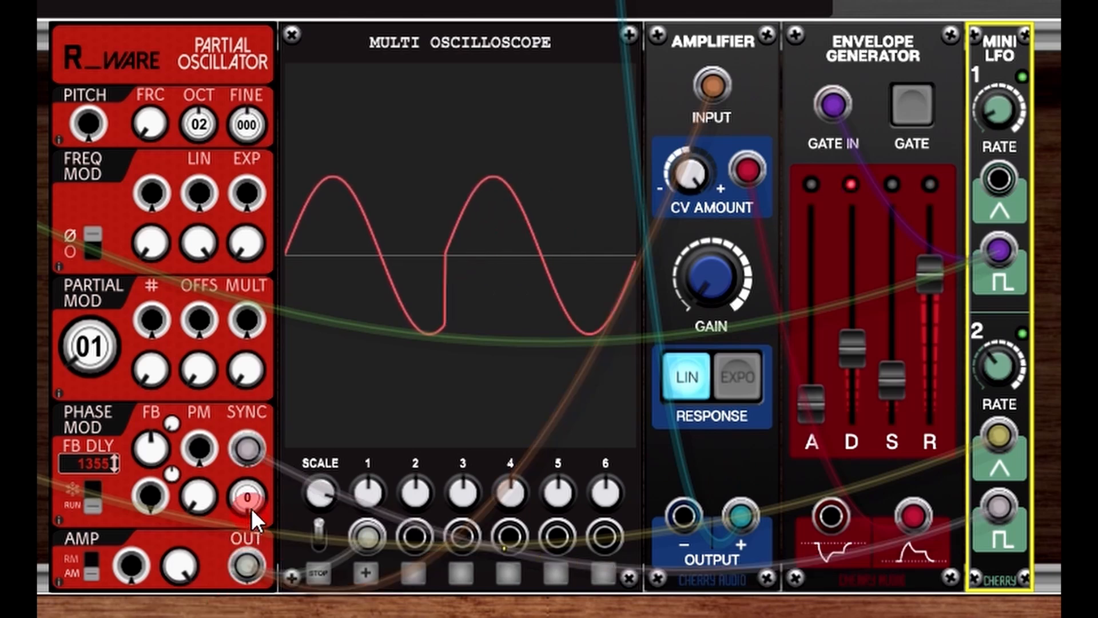
pyautogui.moveTo(248, 498); pyautogui.dragTo(269, 344)
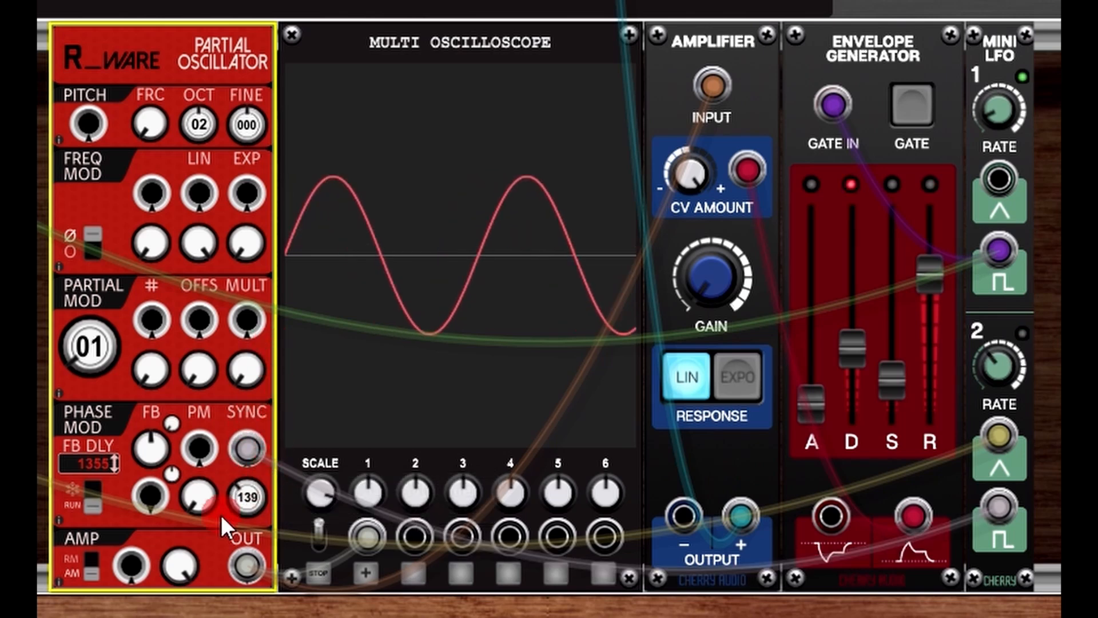
pyautogui.doubleClick(246, 485)
pyautogui.moveTo(254, 442); pyautogui.dragTo(1061, 483)
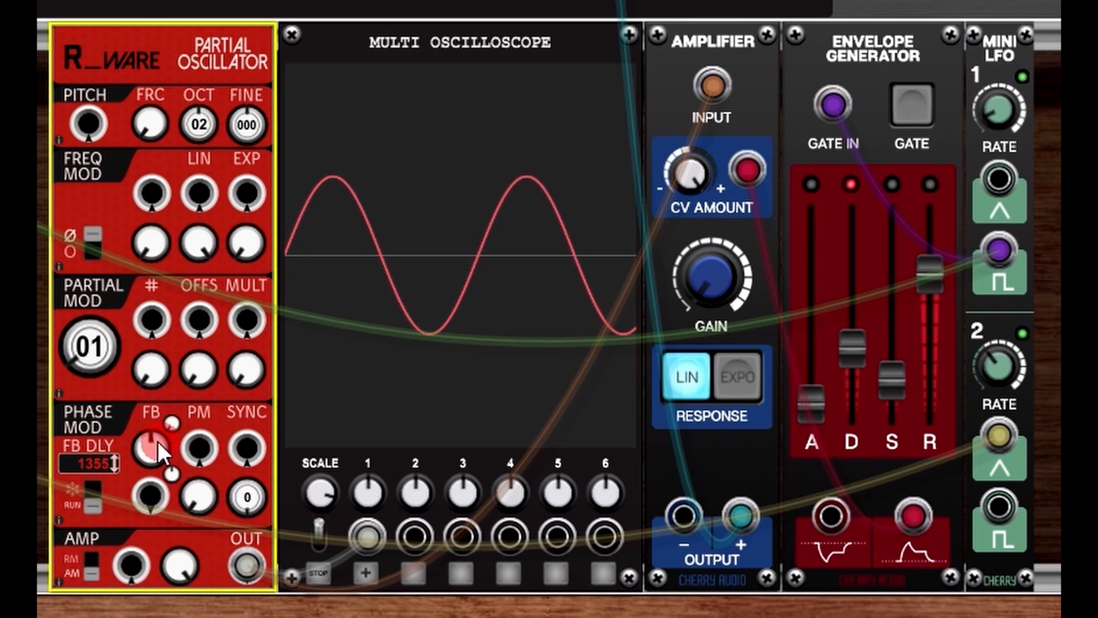
# Step: Raise the feedback phase modulation amount and sweep the small control beside it up and back to its starting point
pyautogui.moveTo(151, 441); pyautogui.dragTo(108, 369)
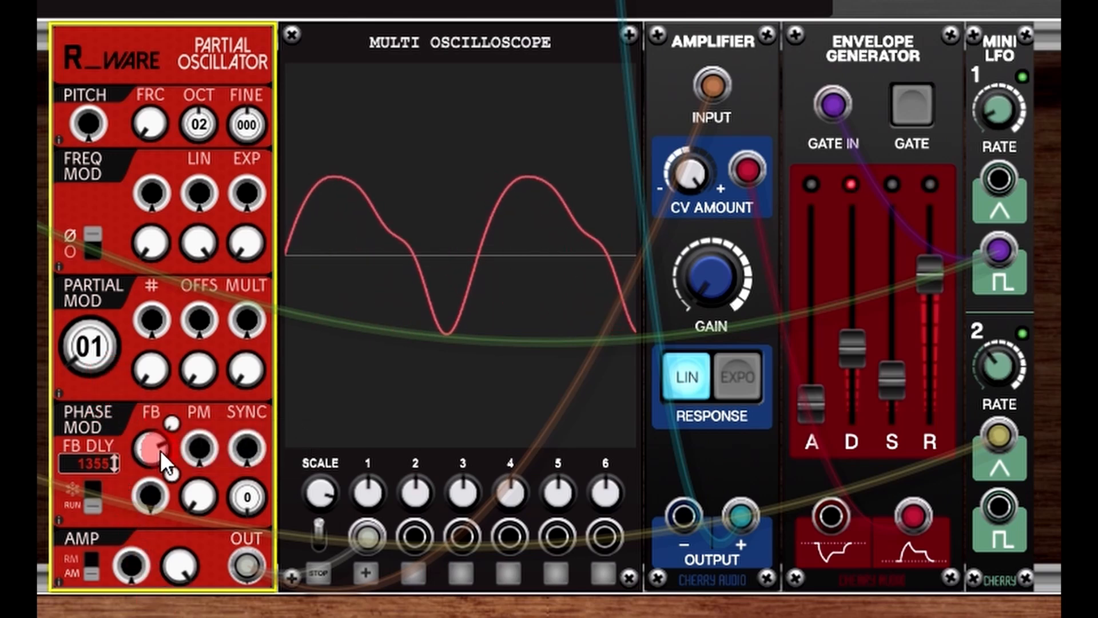
pyautogui.moveTo(161, 441)
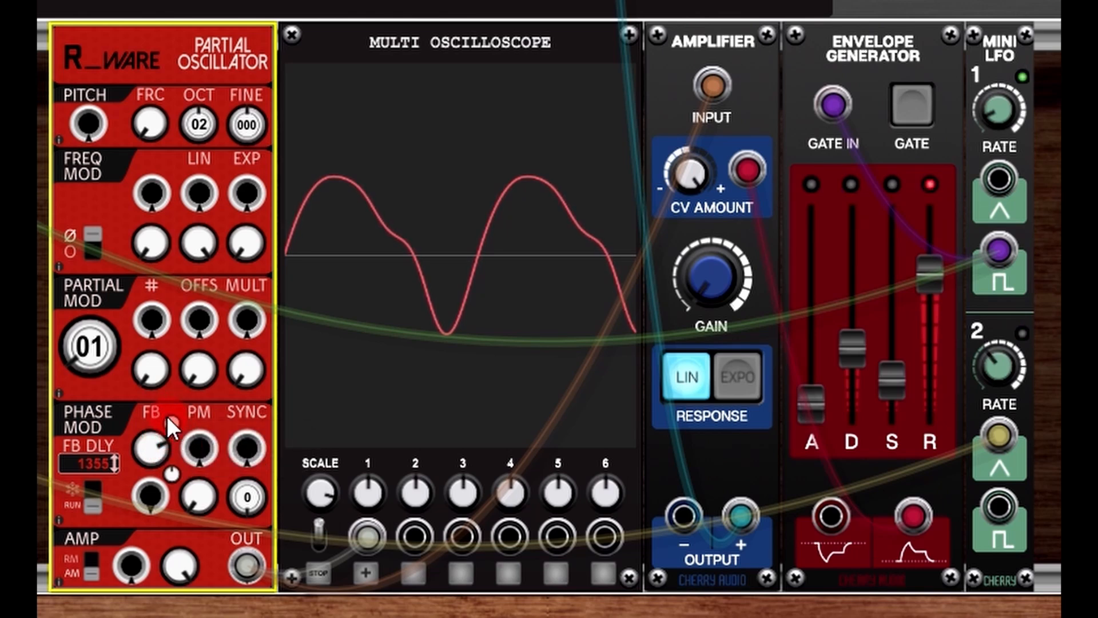
pyautogui.moveTo(174, 423); pyautogui.dragTo(215, 361)
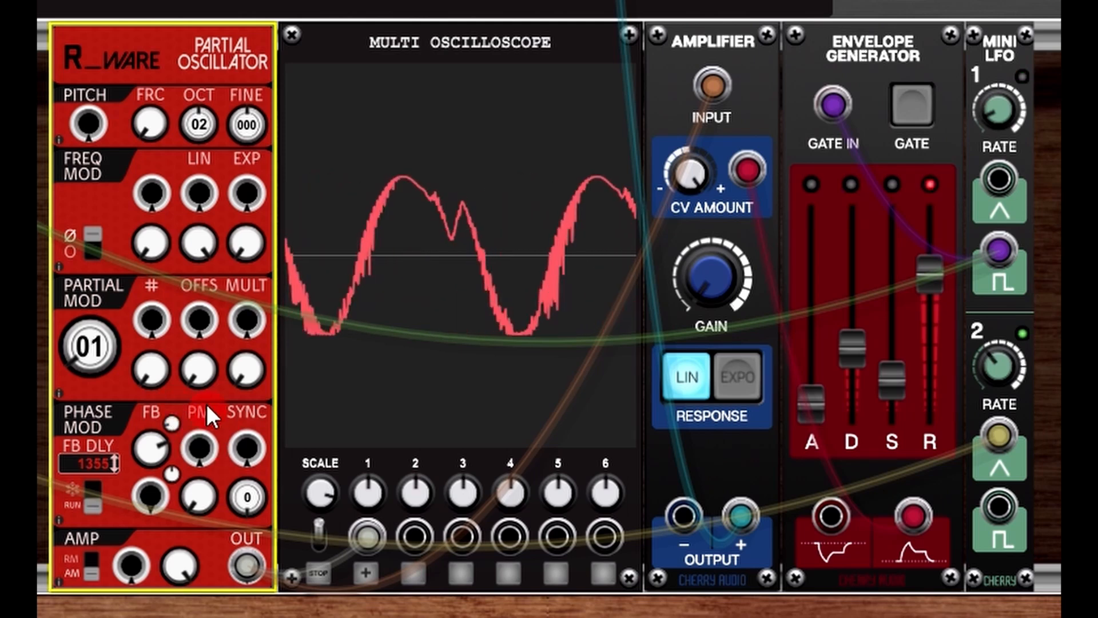
pyautogui.moveTo(174, 428); pyautogui.dragTo(203, 525)
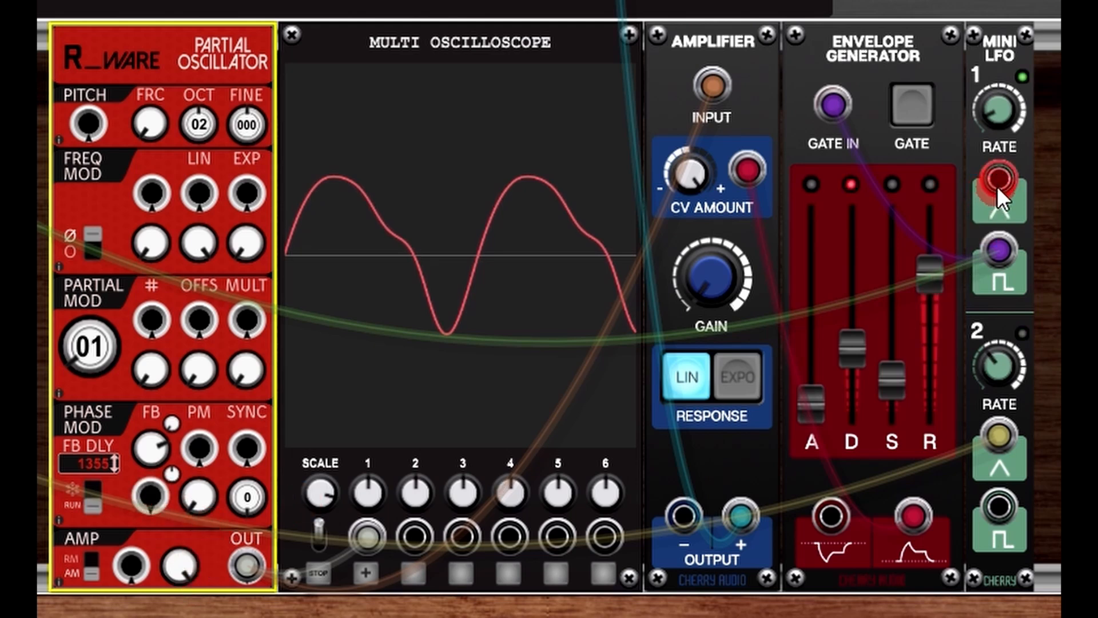
# Step: Patch the first LFO's triangle output into the feedback CV input, turn up the Feedback CV Attenuverter, and adjust that LFO's rate
pyautogui.moveTo(1003, 187); pyautogui.dragTo(159, 488)
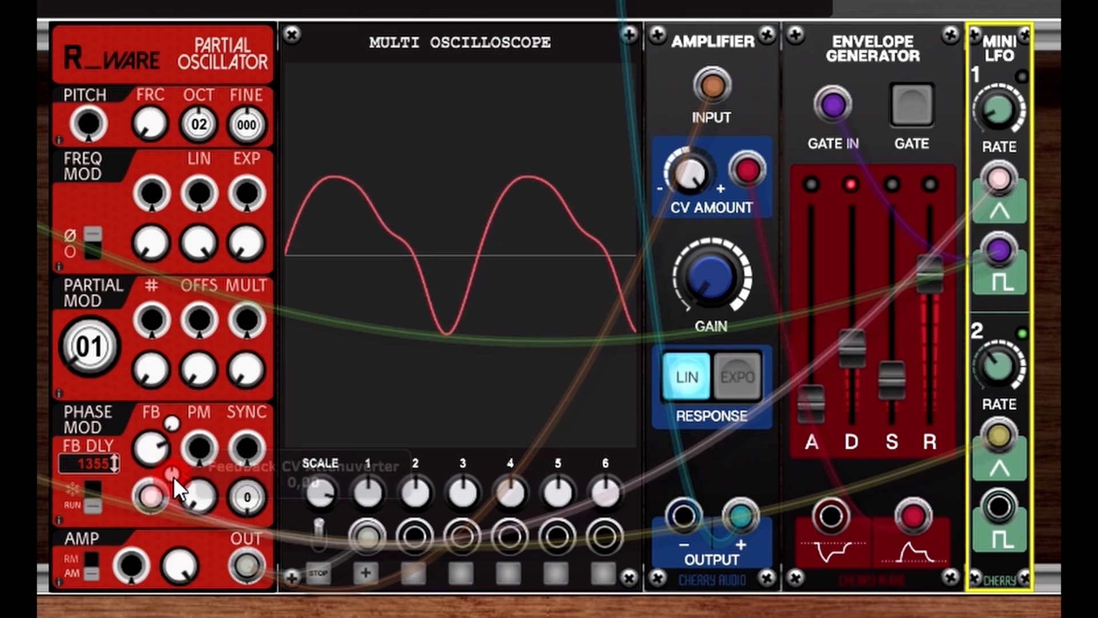
pyautogui.click(174, 476)
pyautogui.moveTo(173, 475); pyautogui.dragTo(308, 165)
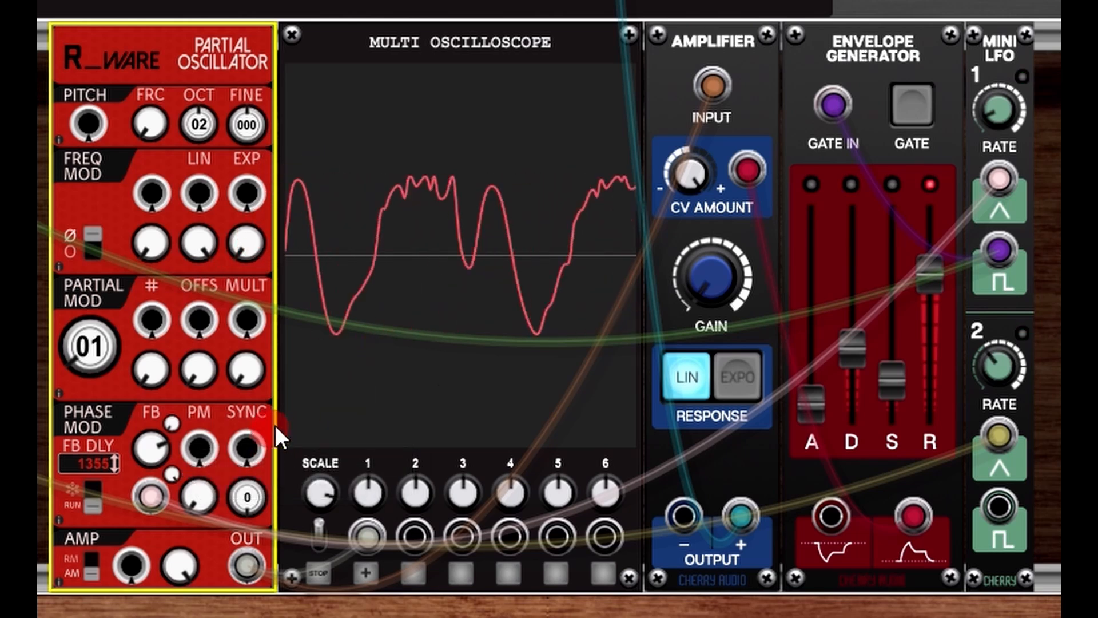
pyautogui.moveTo(1005, 101)
pyautogui.mouseDown()
pyautogui.moveTo(1007, 54)
pyautogui.moveTo(1001, 82)
pyautogui.mouseUp()
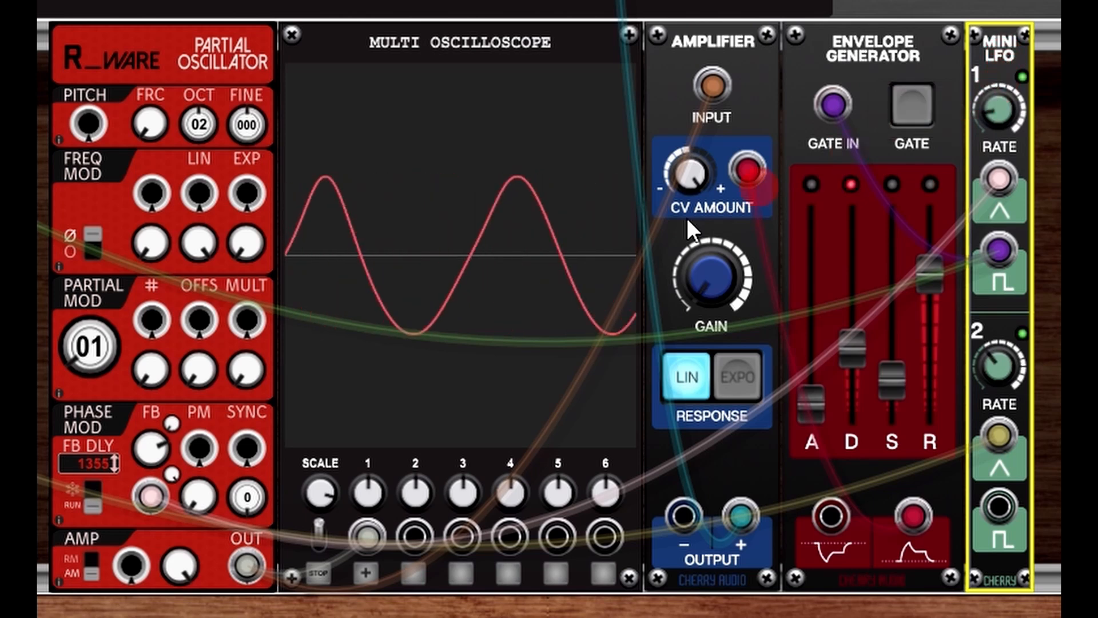
# Step: Raise the feedback phase modulation amount, unpatch the LFO from the feedback CV input, and shorten the feedback delay to 2,000 samples
pyautogui.moveTo(147, 451); pyautogui.dragTo(190, 344)
pyautogui.moveTo(159, 493); pyautogui.dragTo(280, 500)
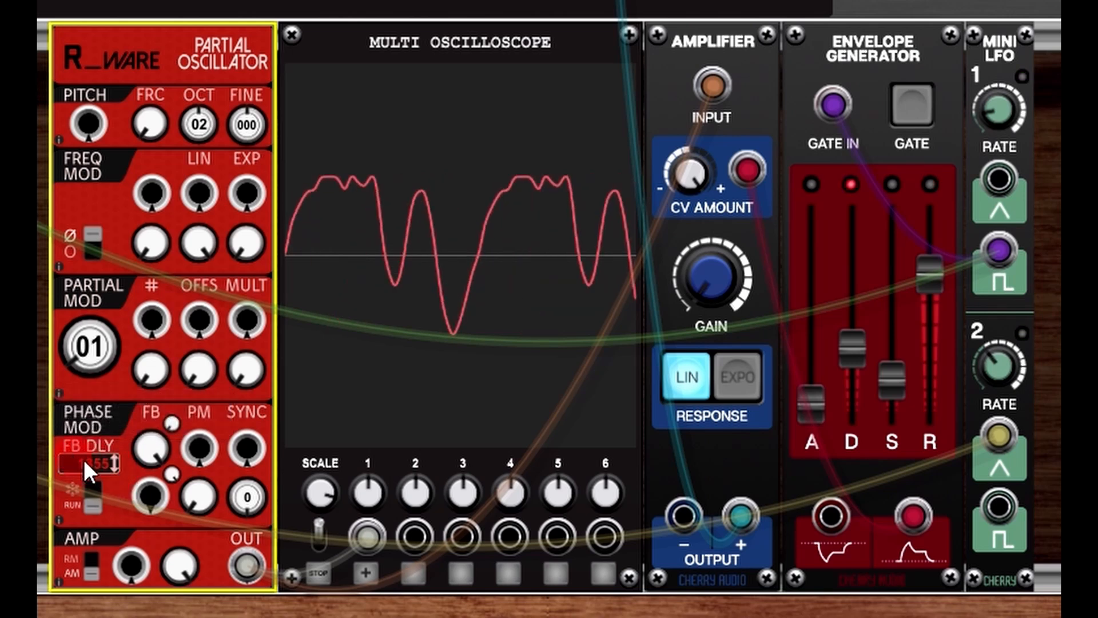
pyautogui.moveTo(79, 459); pyautogui.dragTo(91, 617)
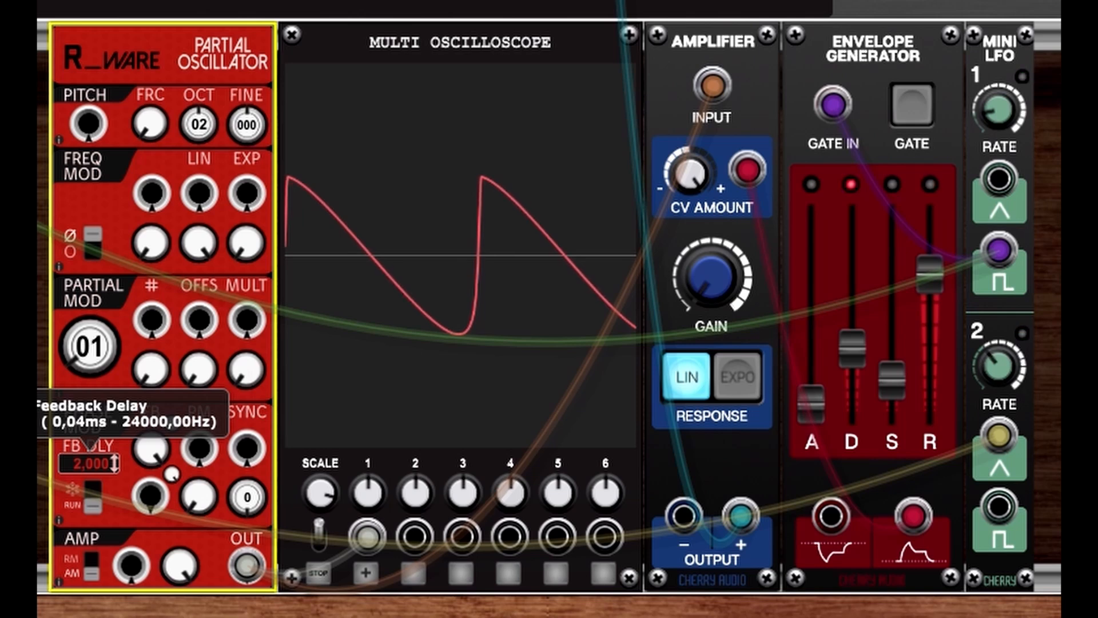
# Step: Set the feedback delay to 2938 samples and sweep the feedback phase modulation down to 0,01 and back up
pyautogui.moveTo(115, 464)
pyautogui.mouseDown()
pyautogui.moveTo(114, 416)
pyautogui.moveTo(109, 614)
pyautogui.moveTo(92, 434)
pyautogui.mouseUp()
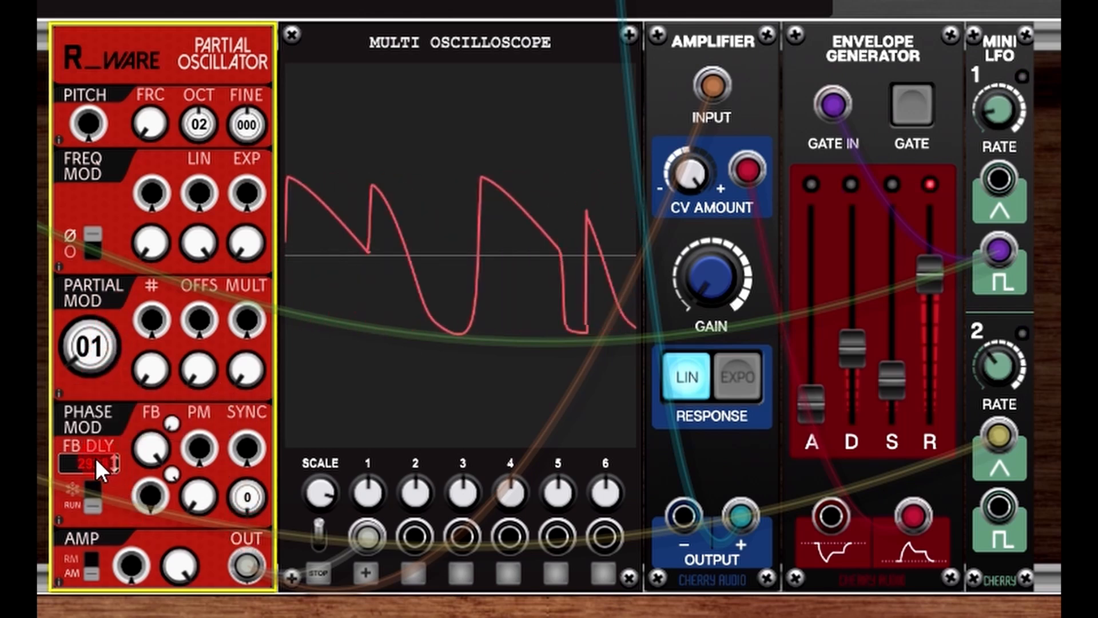
pyautogui.moveTo(148, 437)
pyautogui.mouseDown()
pyautogui.moveTo(152, 487)
pyautogui.moveTo(165, 439)
pyautogui.mouseUp()
pyautogui.moveTo(185, 375); pyautogui.dragTo(182, 380)
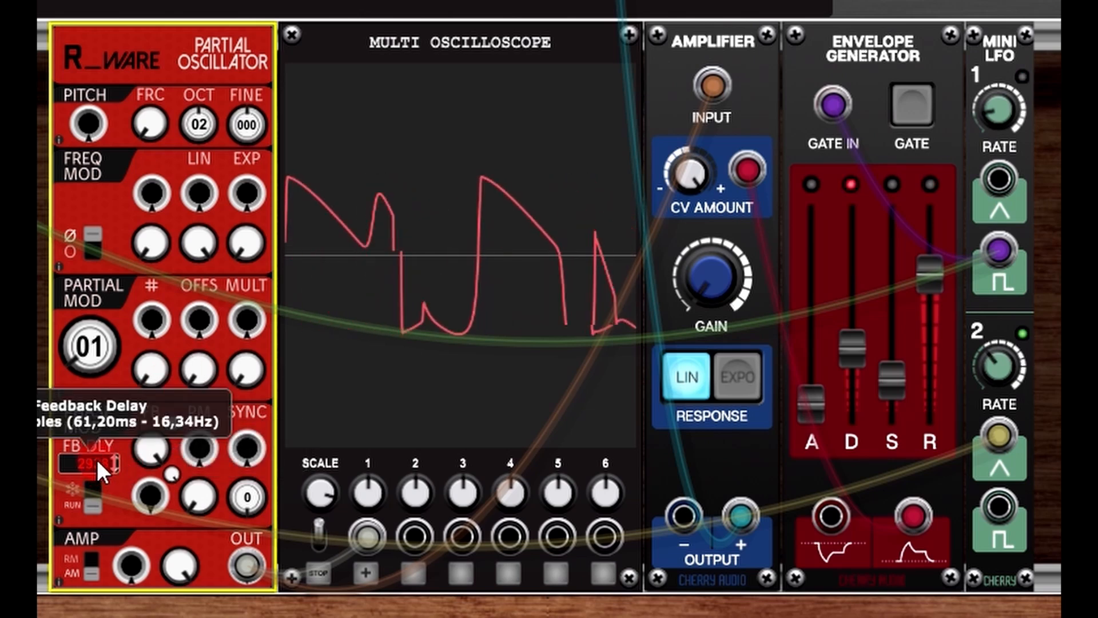
pyautogui.moveTo(149, 452); pyautogui.dragTo(197, 311)
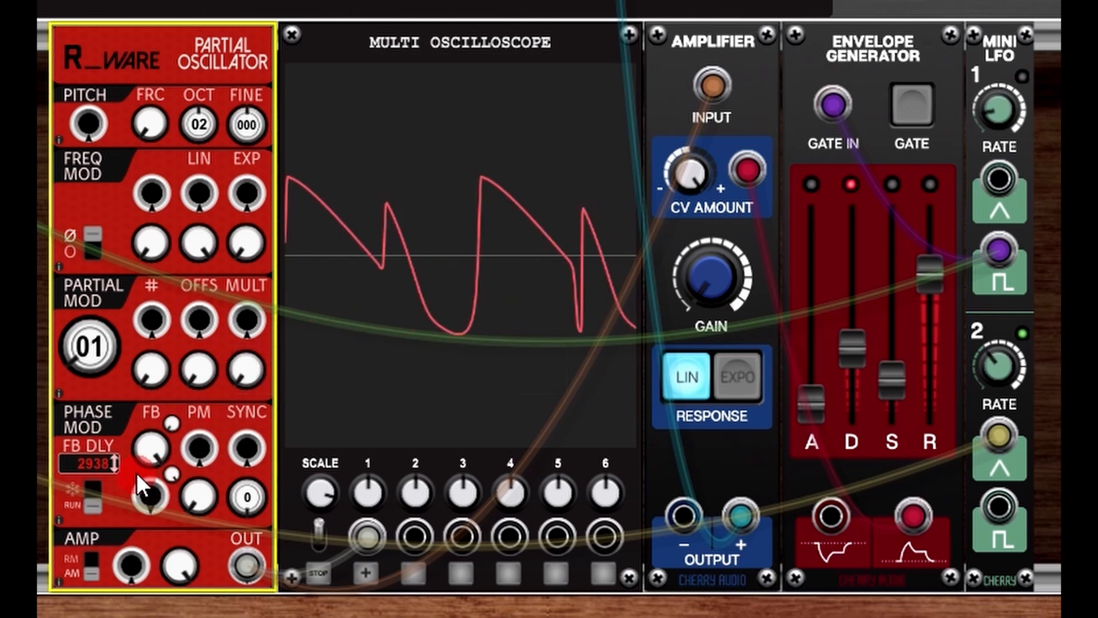
pyautogui.moveTo(150, 444); pyautogui.dragTo(155, 609)
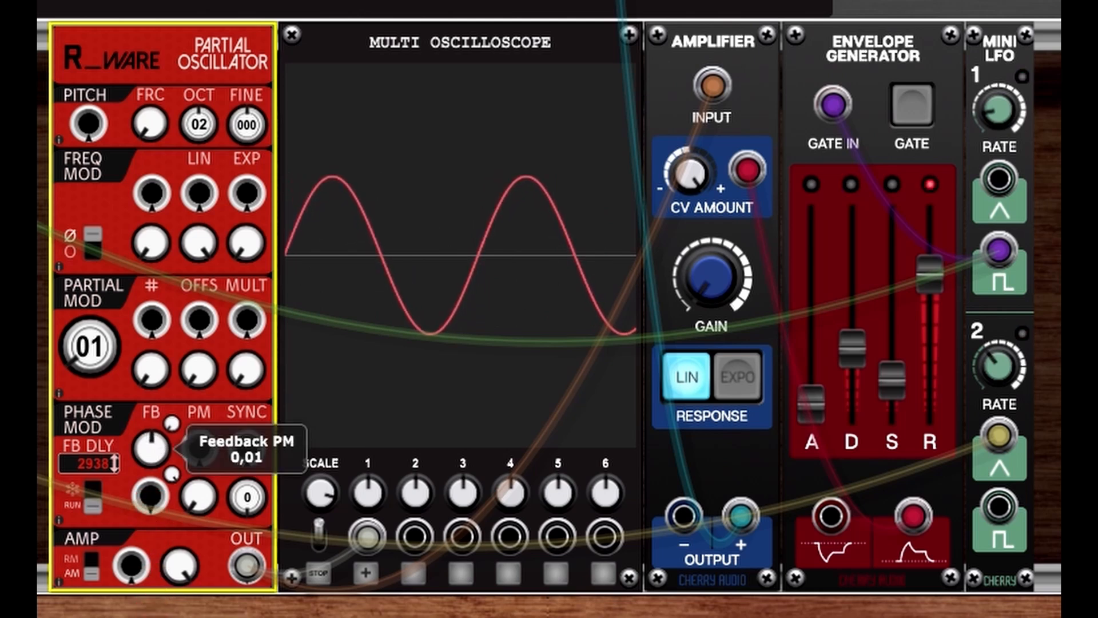
pyautogui.moveTo(169, 583); pyautogui.dragTo(151, 350)
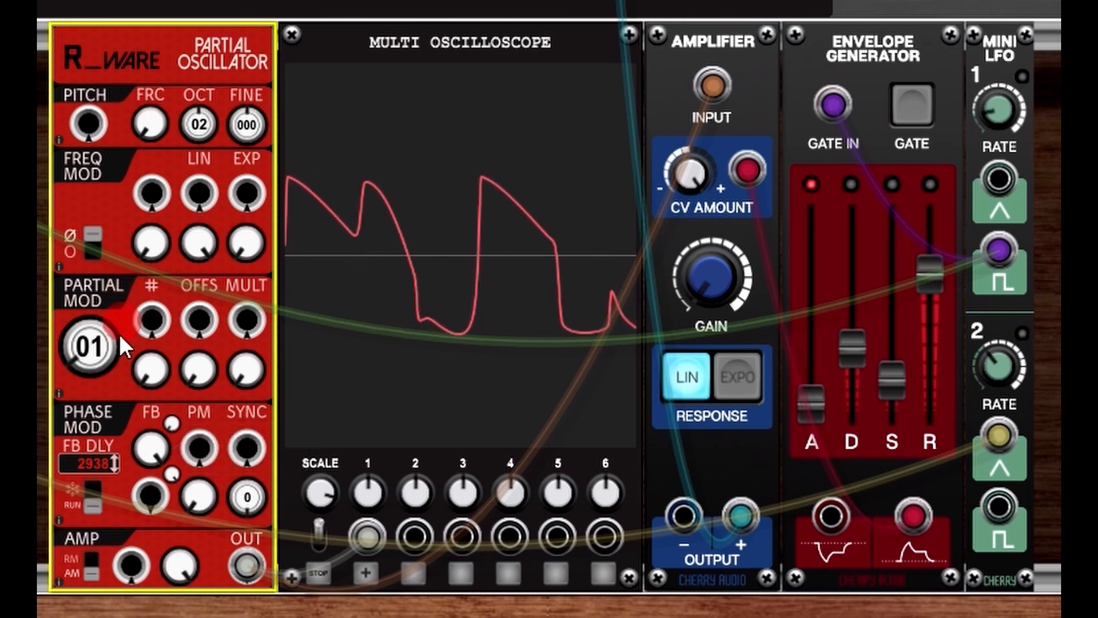
# Step: Shorten the Partial Oscillator's feedback delay and switch the oscillator from run to freeze mode
pyautogui.moveTo(92, 459); pyautogui.dragTo(113, 552)
pyautogui.moveTo(89, 459); pyautogui.dragTo(93, 546)
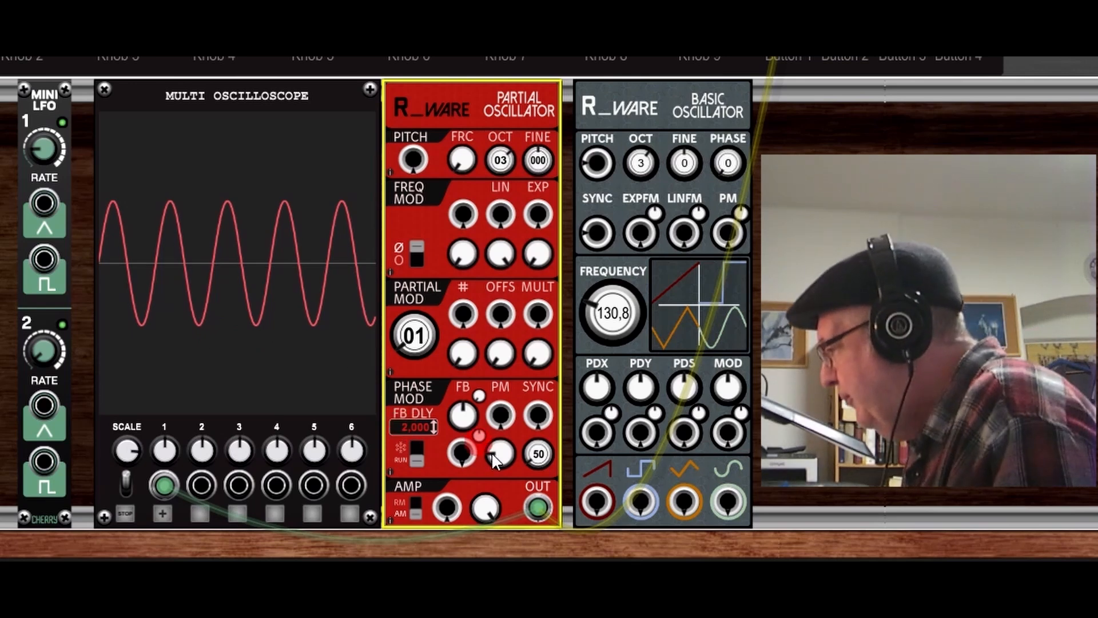
pyautogui.click(420, 460)
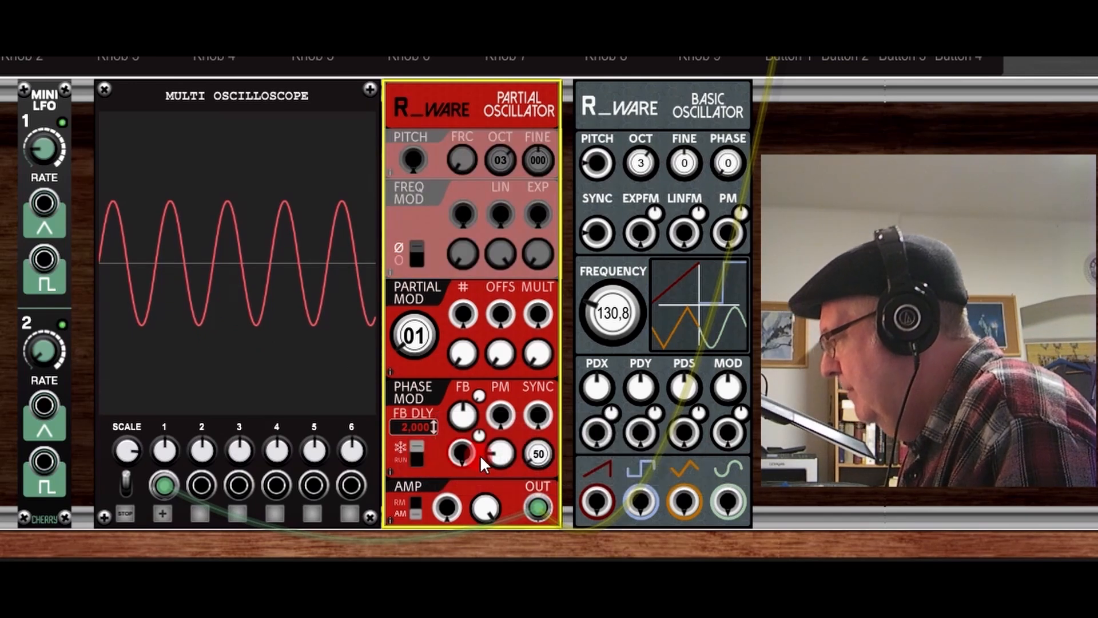
# Step: Set the Partial Oscillator's sync phase to 86, then patch the first LFO's triangle output into its PM input and raise the PM amount
pyautogui.moveTo(535, 453)
pyautogui.mouseDown()
pyautogui.moveTo(535, 418)
pyautogui.moveTo(566, 500)
pyautogui.moveTo(558, 307)
pyautogui.moveTo(544, 466)
pyautogui.moveTo(536, 408)
pyautogui.mouseUp()
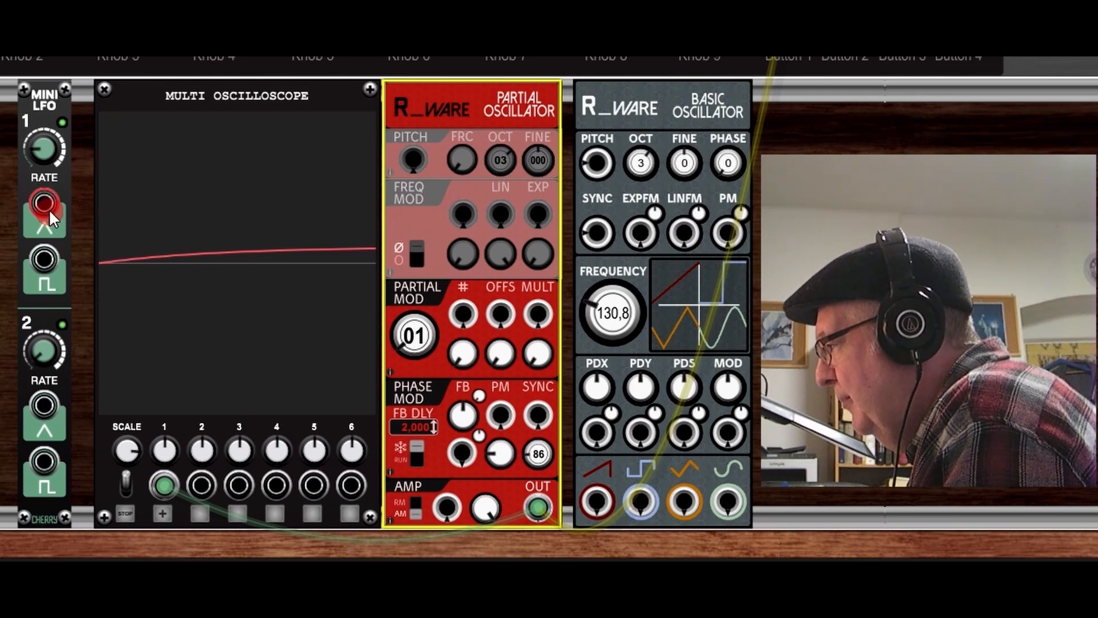
pyautogui.moveTo(44, 200); pyautogui.dragTo(500, 416)
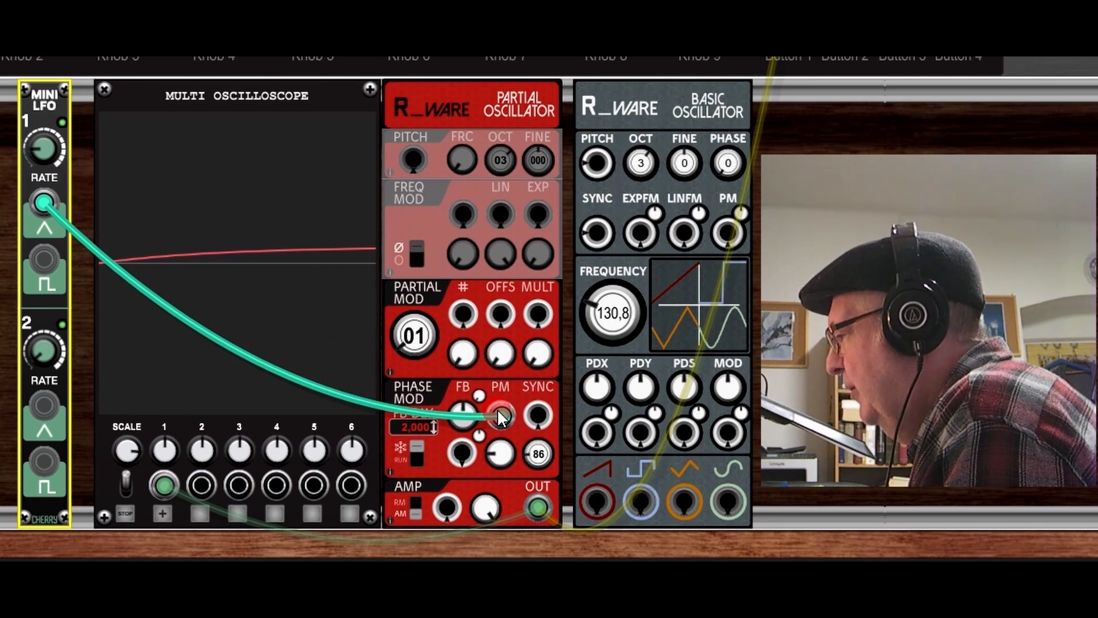
pyautogui.moveTo(500, 455); pyautogui.dragTo(491, 408)
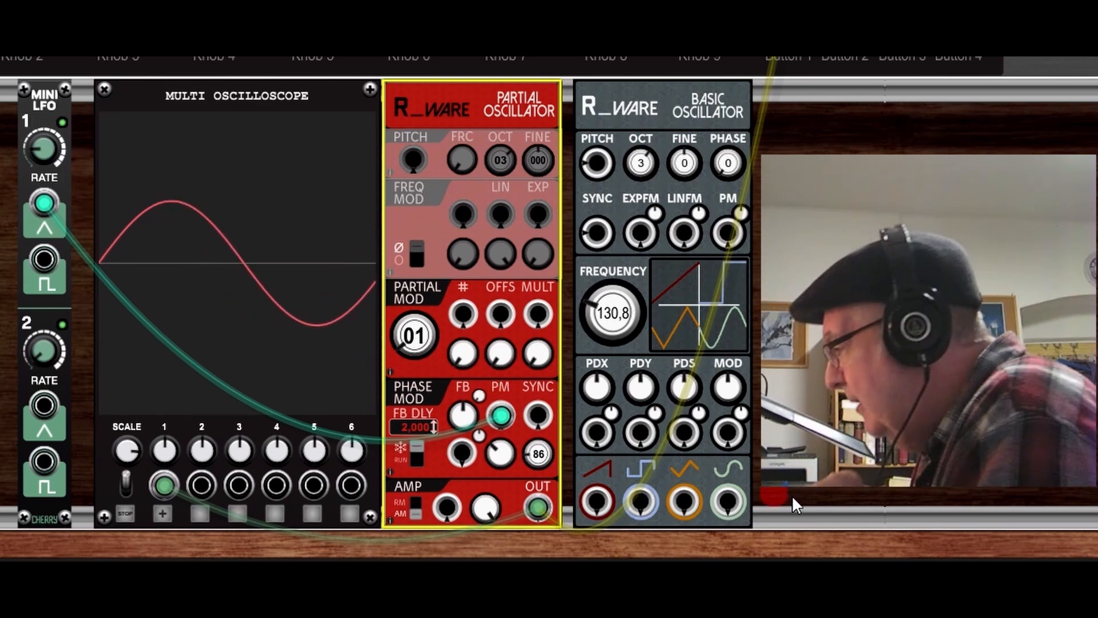
# Step: Unpatch the LFO from the Partial Oscillator's PM input and modulate that input with the Basic Oscillator's sine output instead
pyautogui.moveTo(504, 415); pyautogui.dragTo(172, 333)
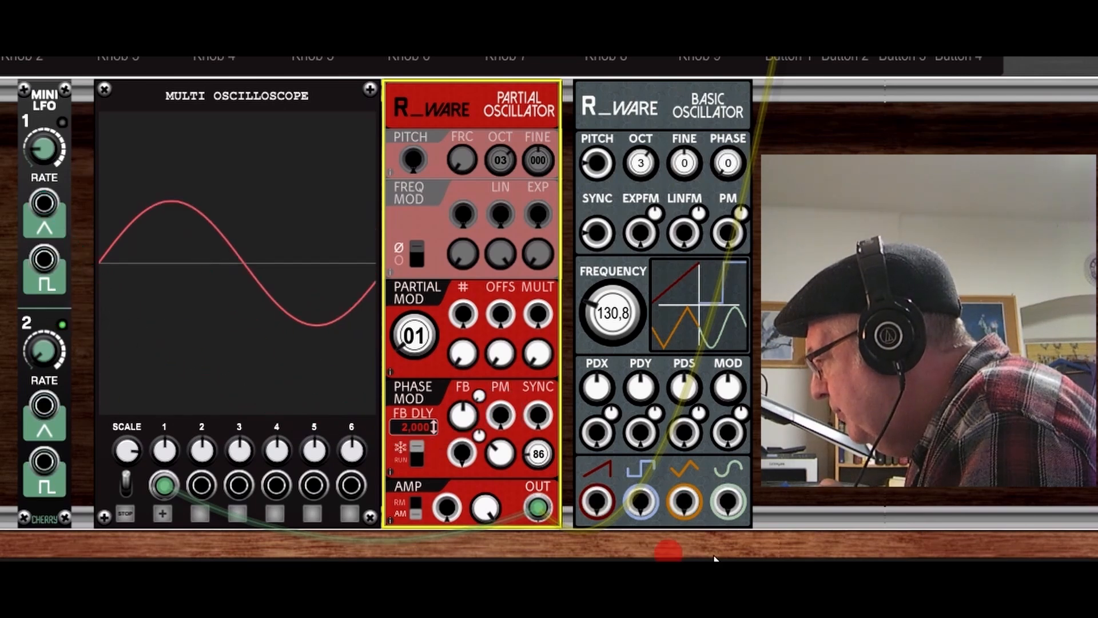
pyautogui.moveTo(728, 502); pyautogui.dragTo(501, 423)
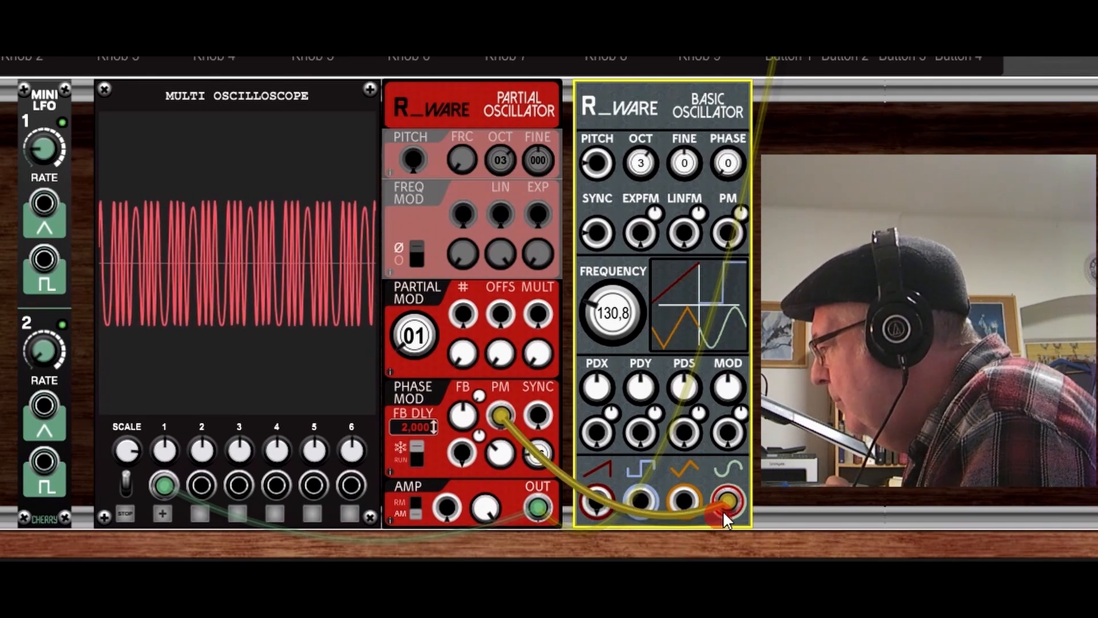
pyautogui.moveTo(733, 502)
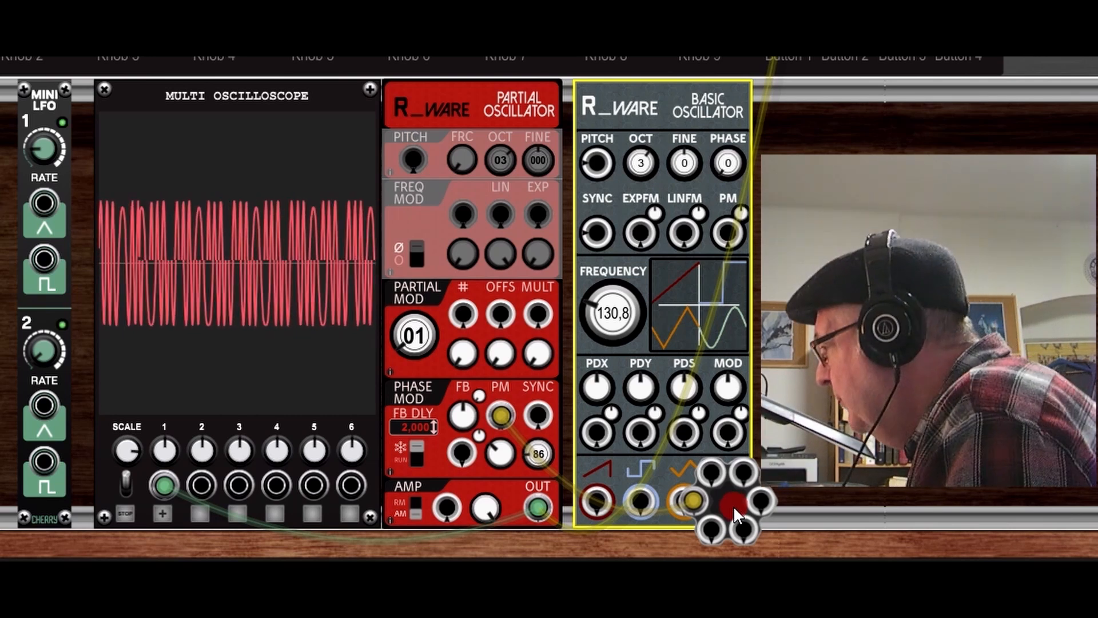
pyautogui.moveTo(738, 499)
pyautogui.mouseDown()
pyautogui.moveTo(710, 462)
pyautogui.moveTo(569, 453)
pyautogui.moveTo(210, 473)
pyautogui.mouseUp()
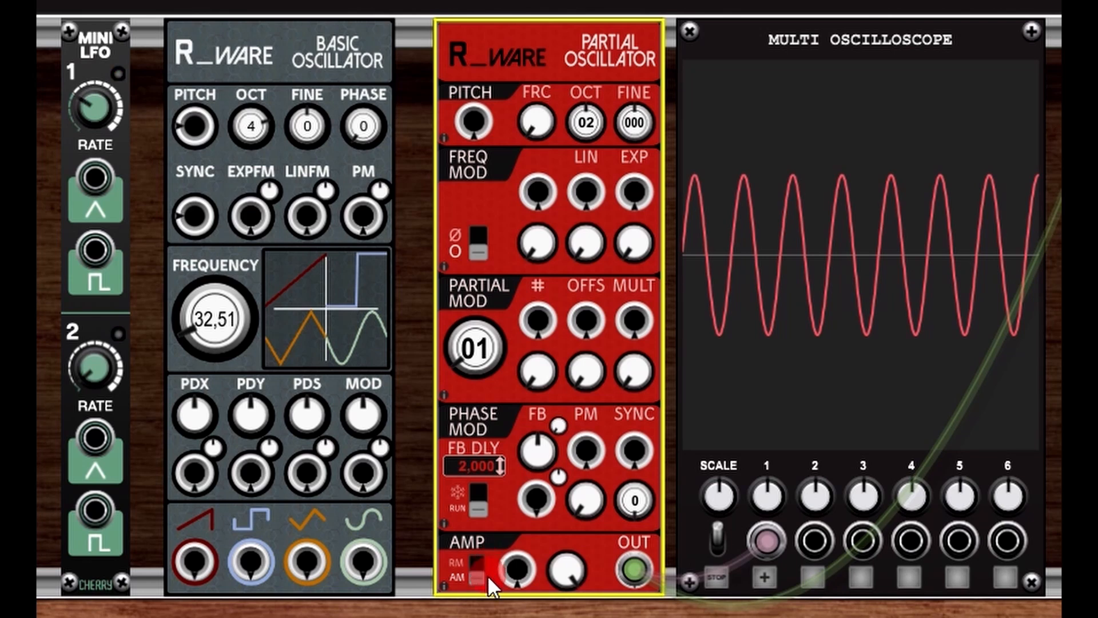
# Step: Lower the Partial Oscillator's AM knob and restore it to full in stepped amp mode, returning the switch to amplitude modulation
pyautogui.moveTo(571, 558); pyautogui.dragTo(560, 608)
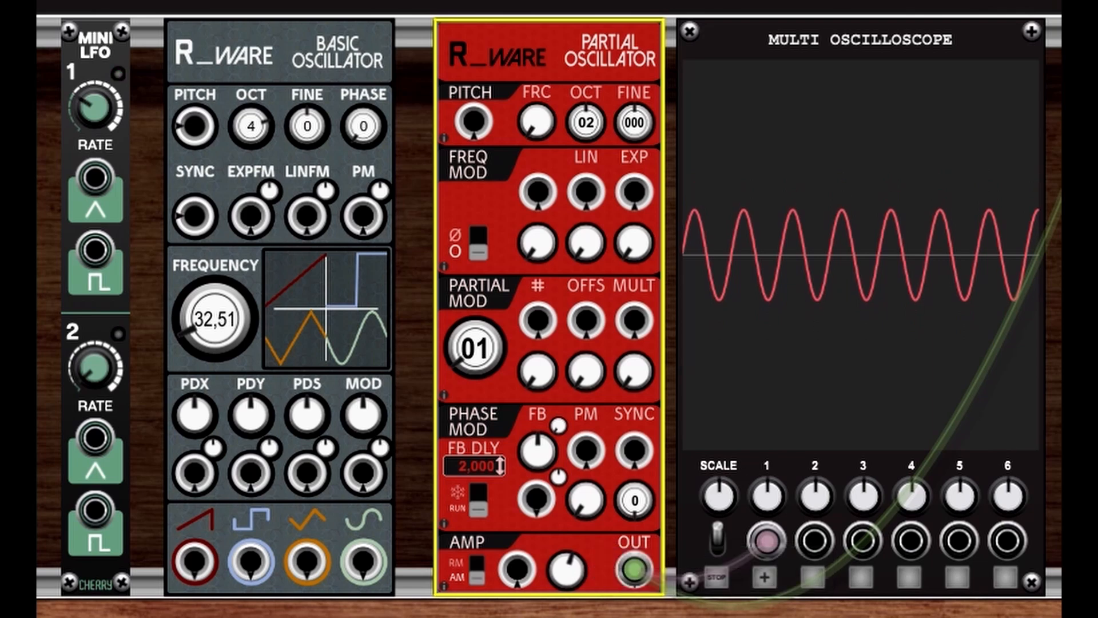
pyautogui.click(476, 581)
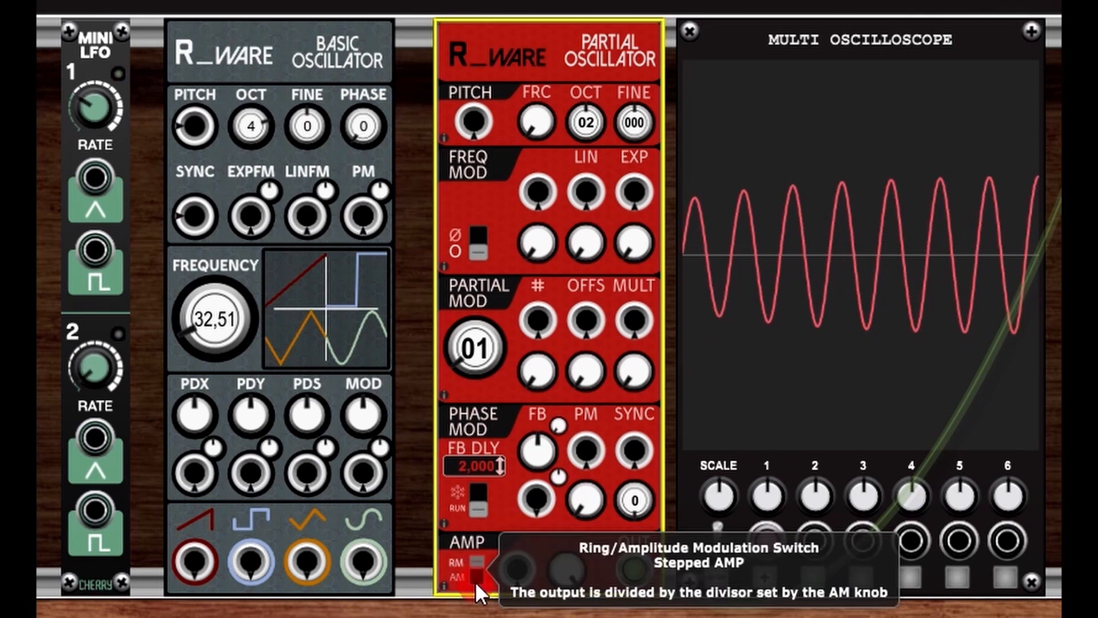
pyautogui.moveTo(577, 578); pyautogui.dragTo(577, 540)
pyautogui.click(475, 561)
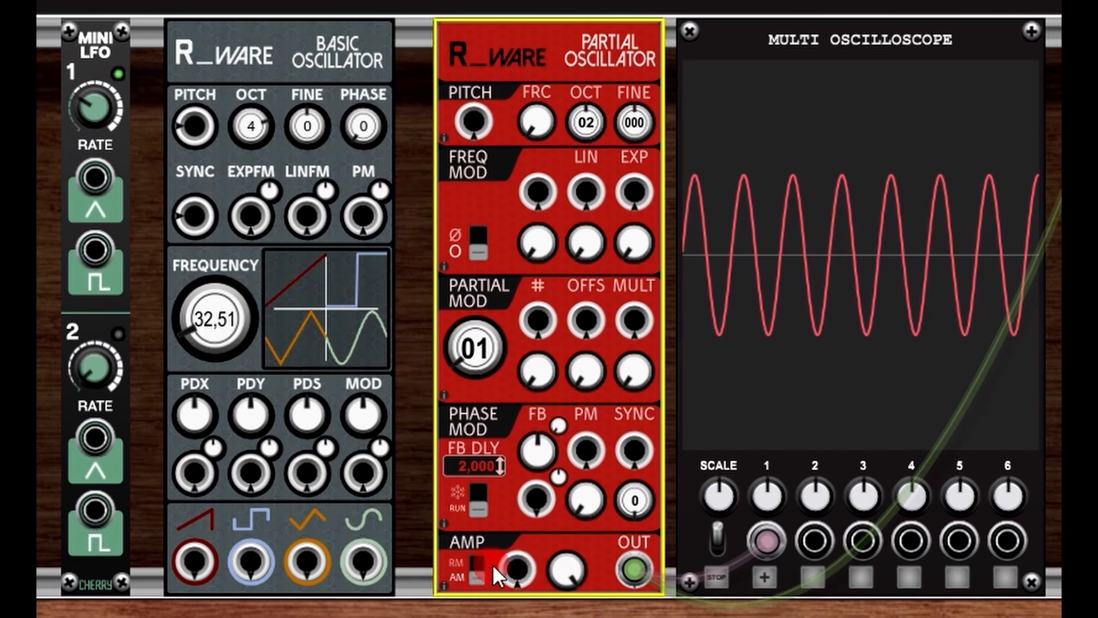
# Step: Patch the first LFO's triangle output into the amp modulation input, vary the LFO rate, and switch the amp to ring modulation
pyautogui.click(96, 172)
pyautogui.moveTo(97, 173); pyautogui.dragTo(513, 570)
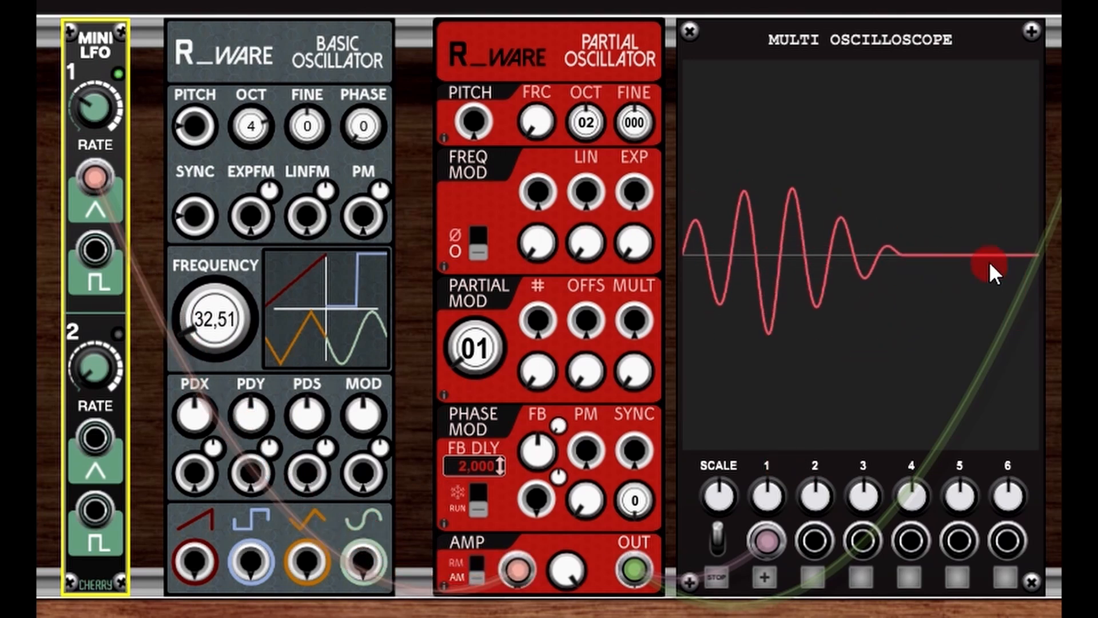
pyautogui.moveTo(87, 123); pyautogui.dragTo(94, 178)
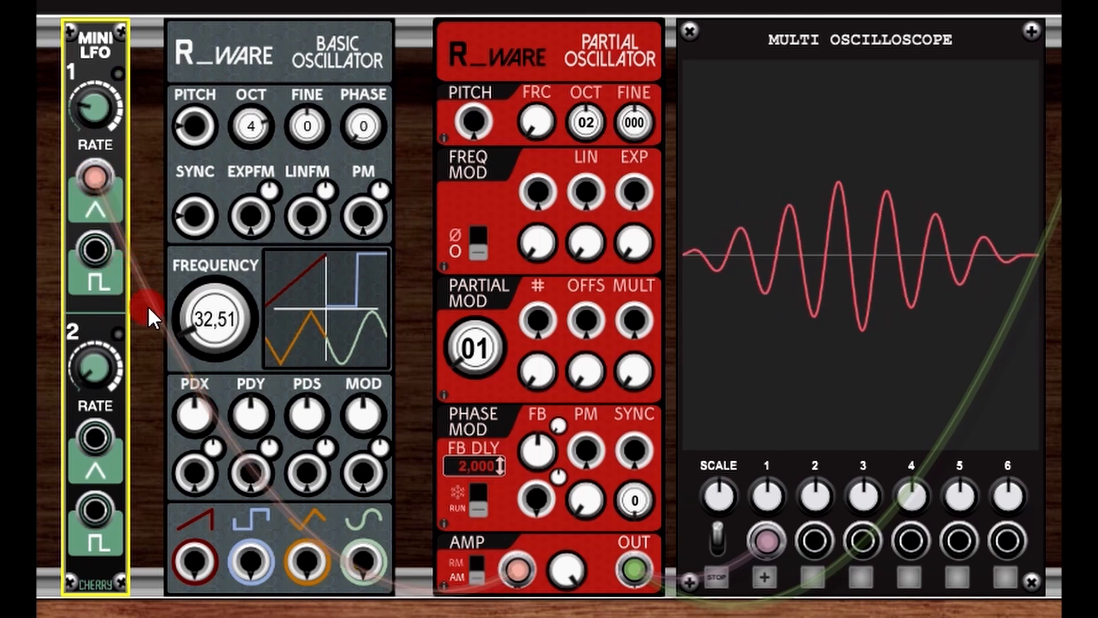
pyautogui.moveTo(103, 106); pyautogui.dragTo(109, 61)
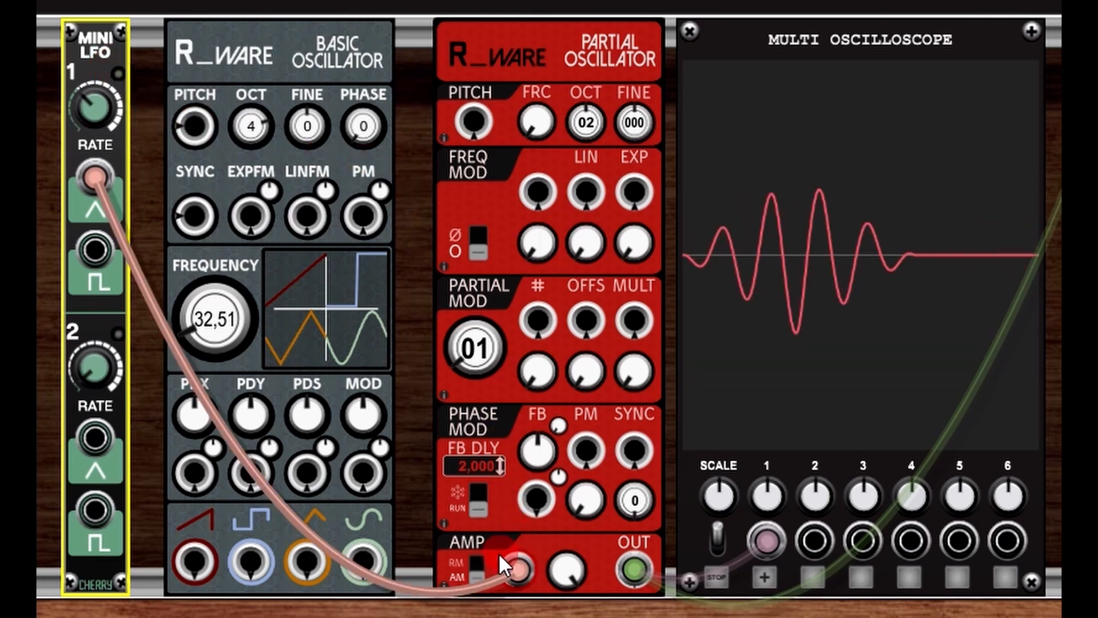
pyautogui.click(477, 575)
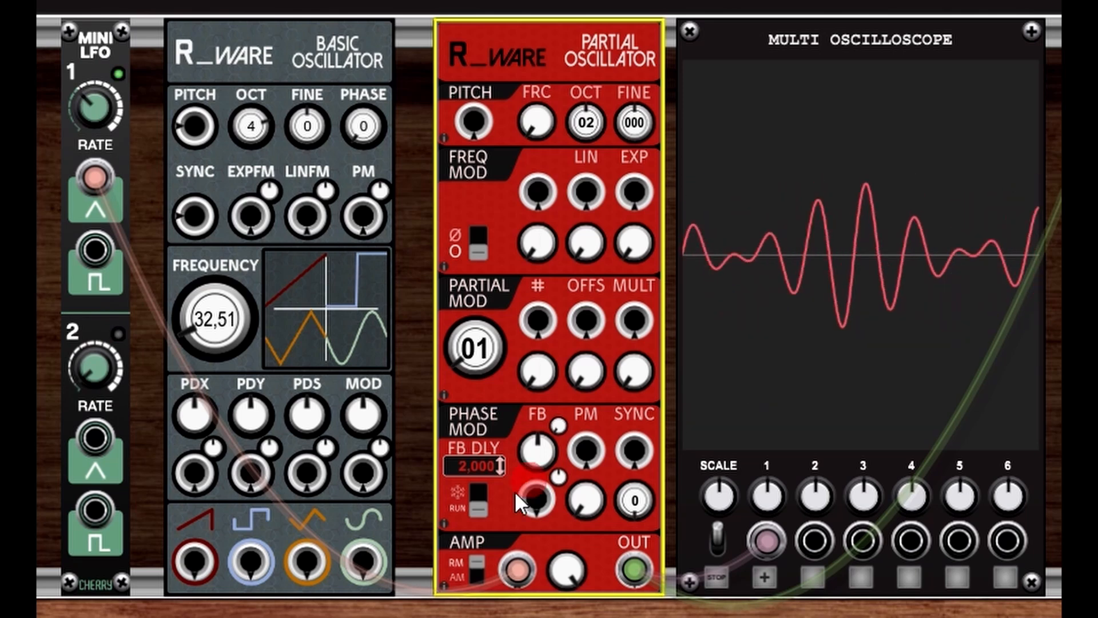
# Step: Replace the LFO with the Basic Oscillator's sine output at the amp modulation input, and compare amplitude modulation with ring modulation
pyautogui.moveTo(517, 571); pyautogui.dragTo(65, 343)
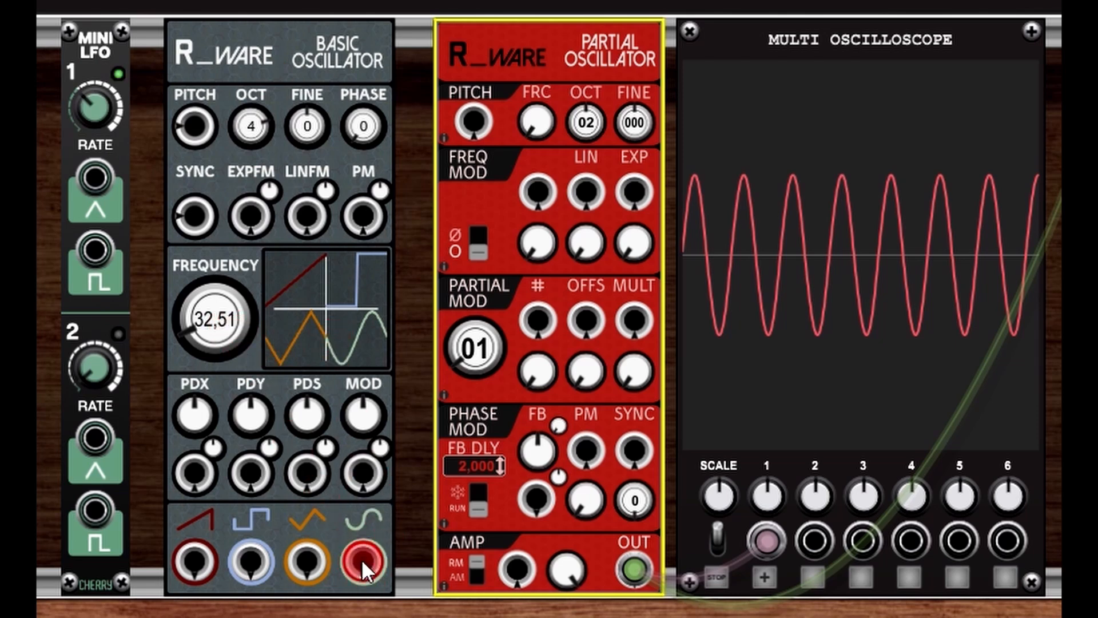
pyautogui.moveTo(361, 559); pyautogui.dragTo(507, 558)
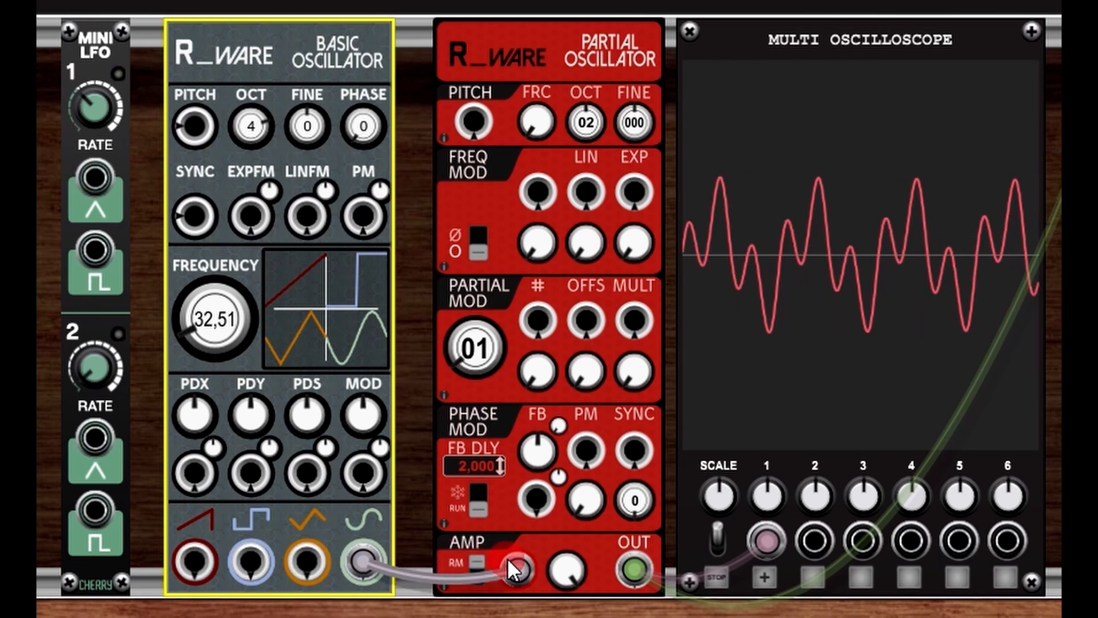
pyautogui.click(476, 564)
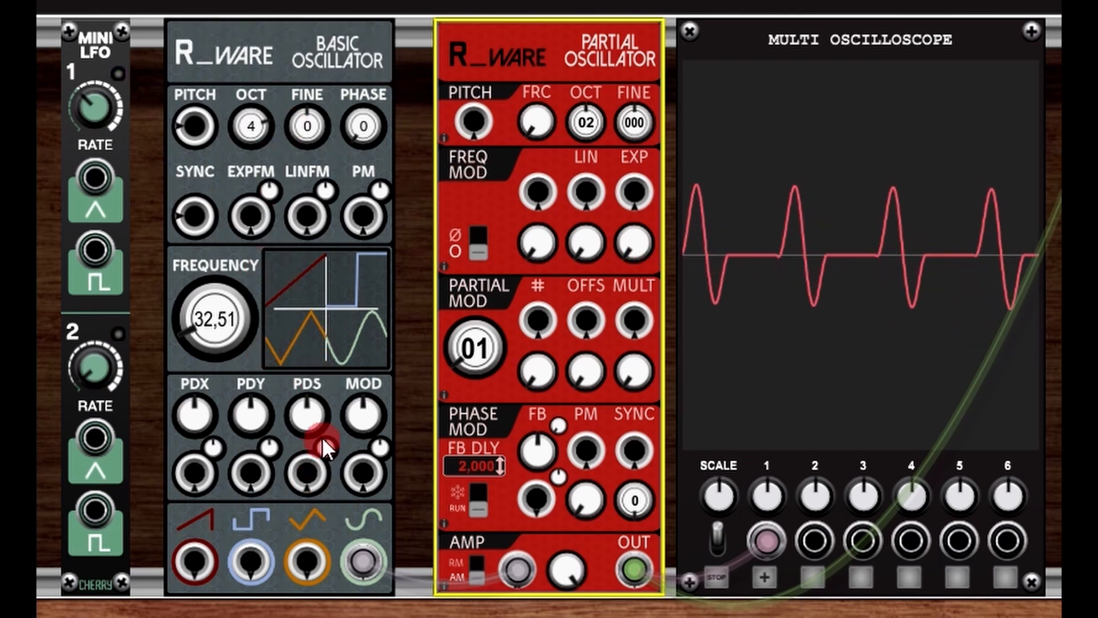
pyautogui.moveTo(321, 416)
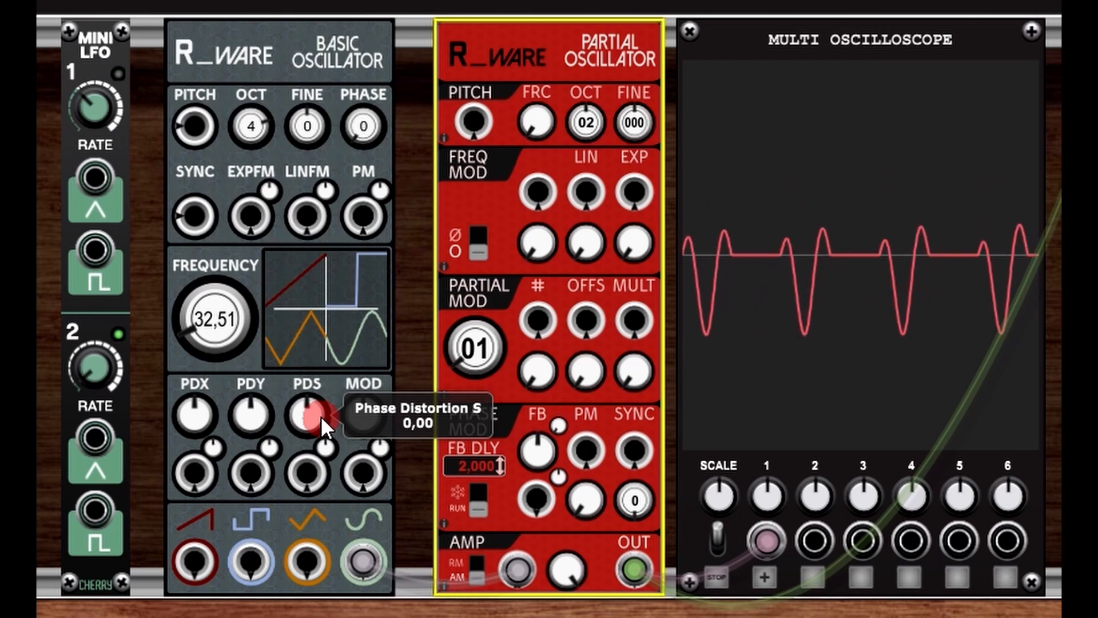
pyautogui.click(481, 579)
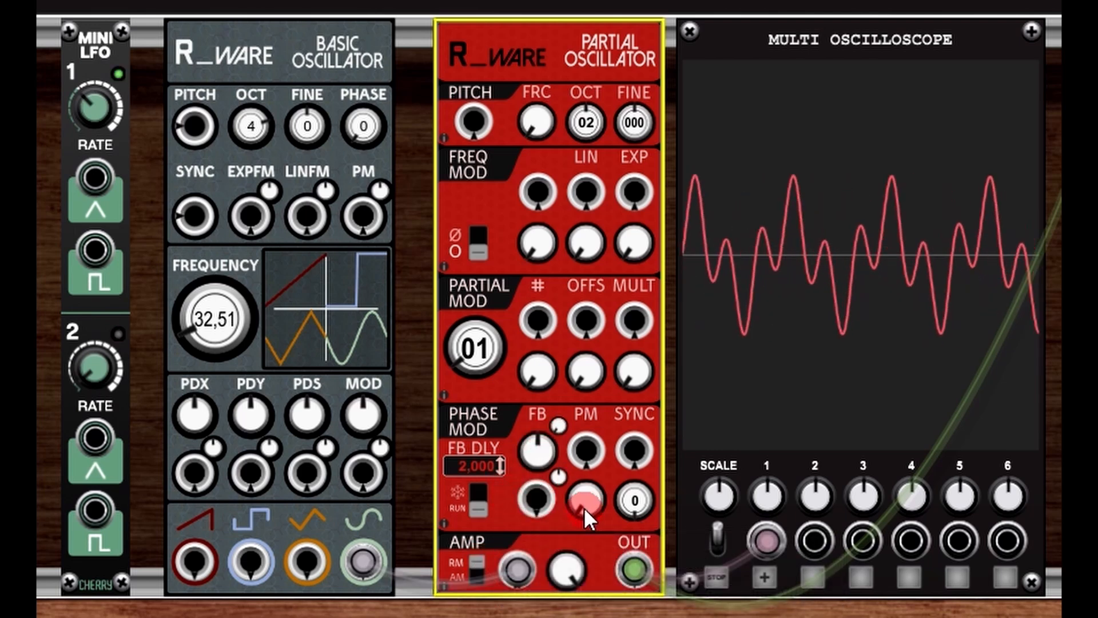
# Step: Compare ring and amplitude modulation with the Basic Oscillator's frequency at 701,7 and 457,1, ending on ring modulation
pyautogui.click(311, 310)
pyautogui.moveTo(213, 320); pyautogui.dragTo(230, 199)
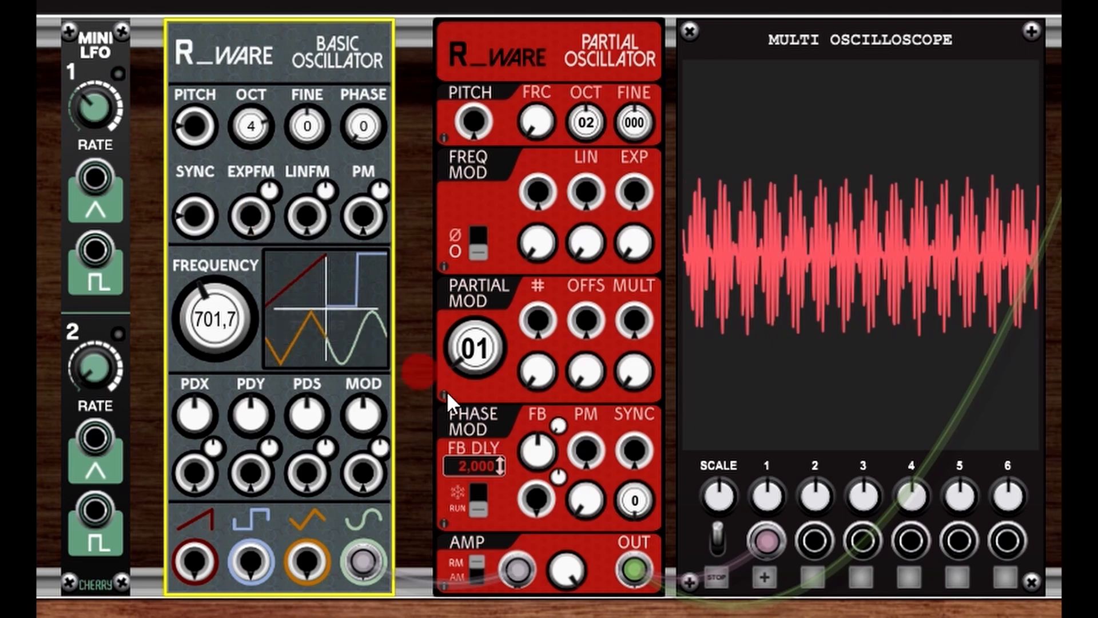
pyautogui.click(480, 566)
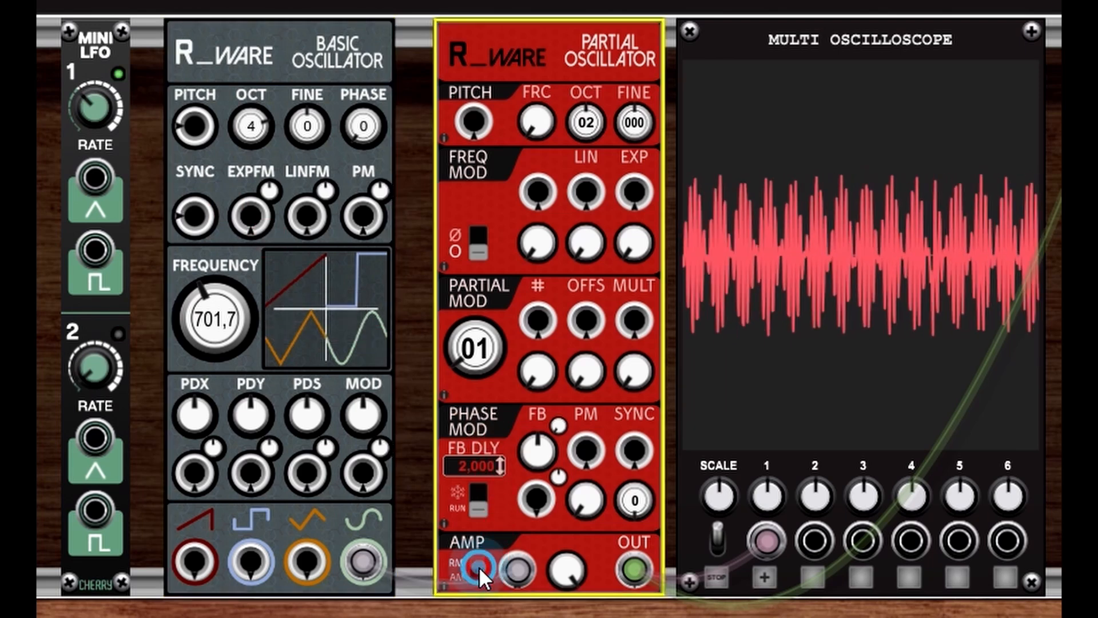
pyautogui.moveTo(228, 322); pyautogui.dragTo(209, 351)
pyautogui.click(414, 591)
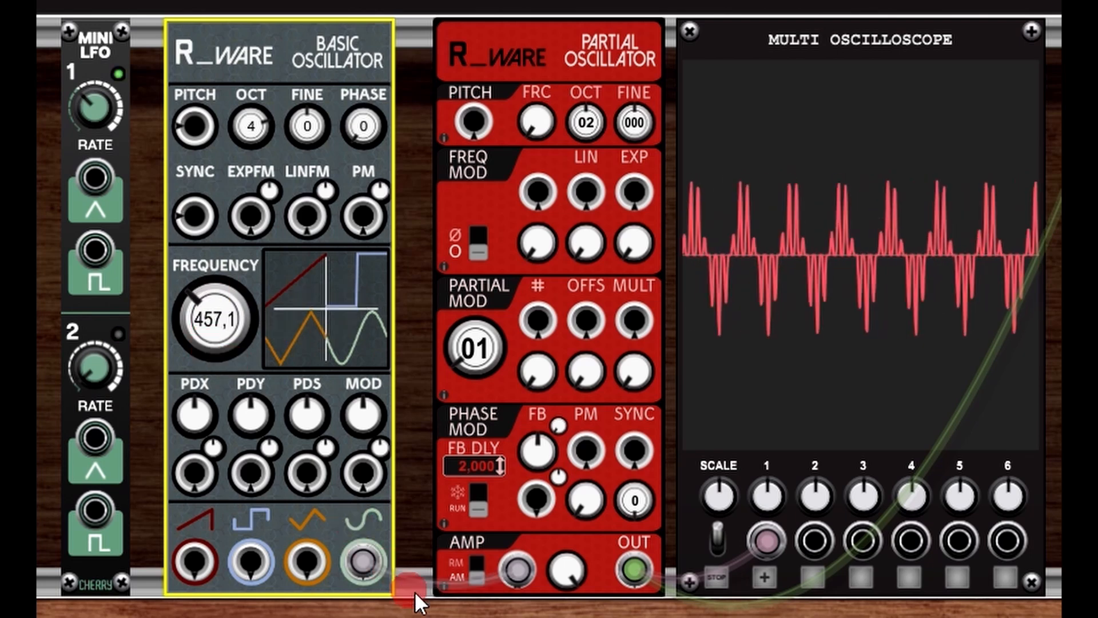
pyautogui.click(472, 580)
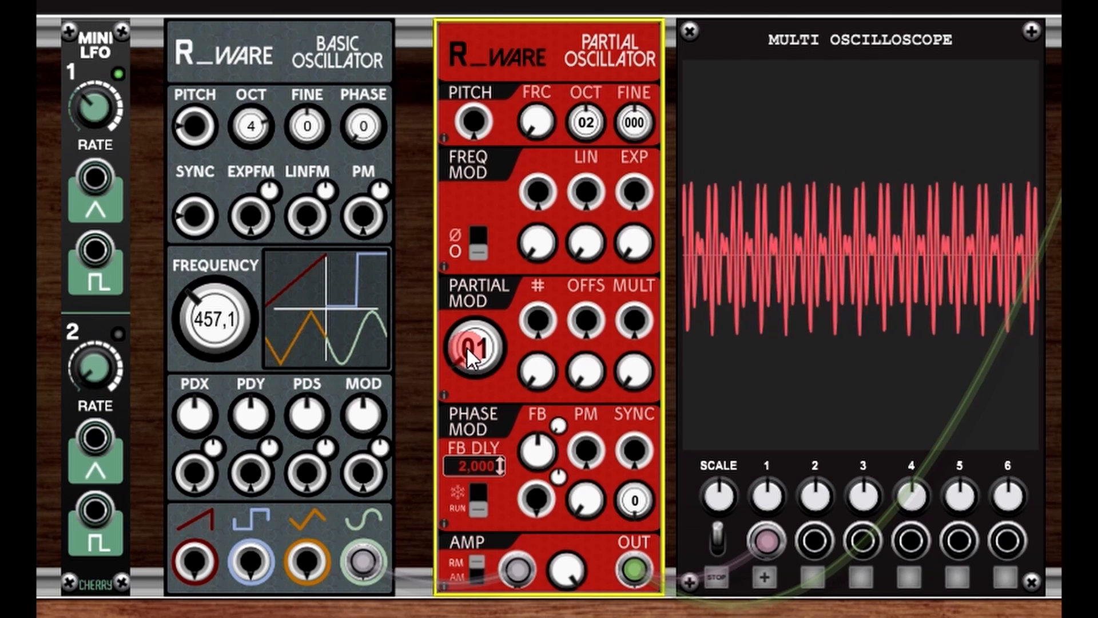
# Step: Set the partial number to 3 and the Basic Oscillator's frequency to 303,2, and switch the amp to amplitude modulation
pyautogui.moveTo(465, 346); pyautogui.dragTo(466, 326)
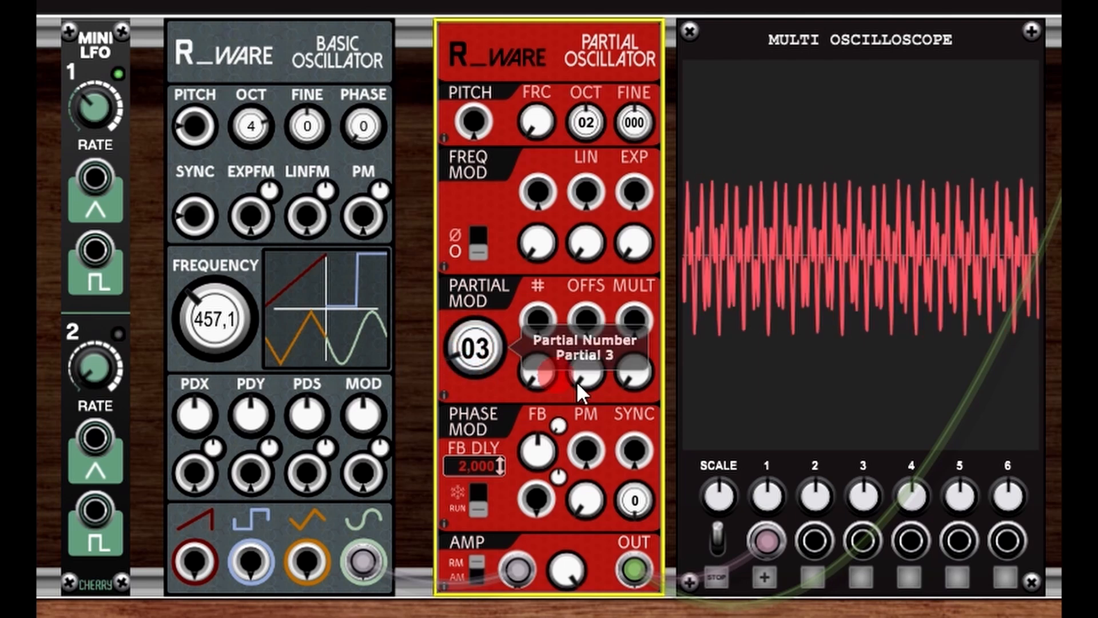
pyautogui.moveTo(219, 305); pyautogui.dragTo(217, 329)
pyautogui.moveTo(540, 583); pyautogui.dragTo(518, 575)
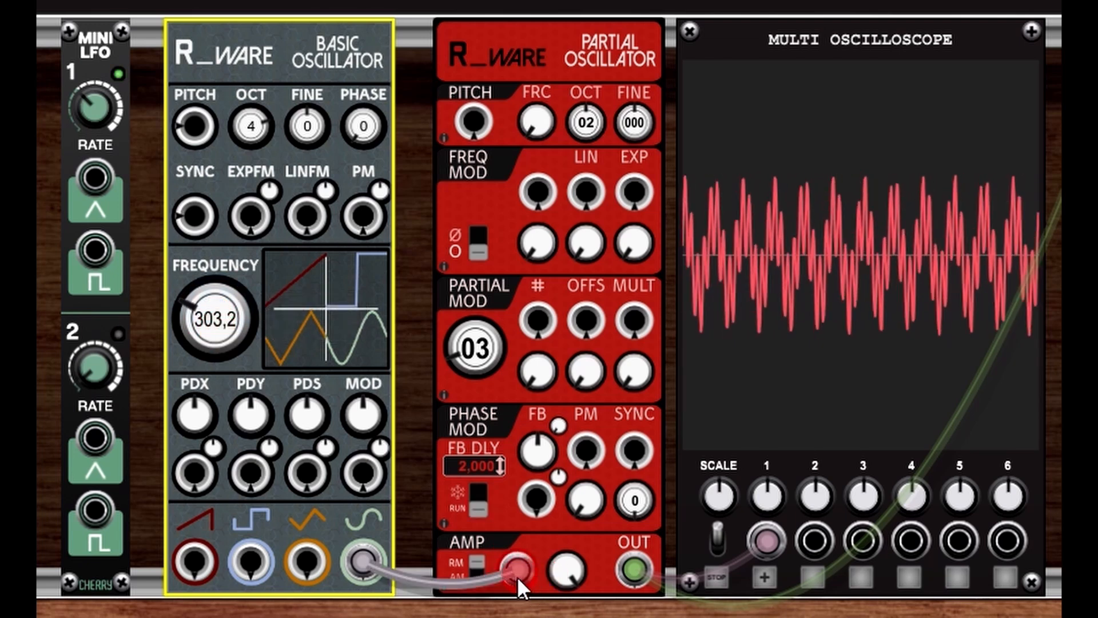
pyautogui.click(481, 567)
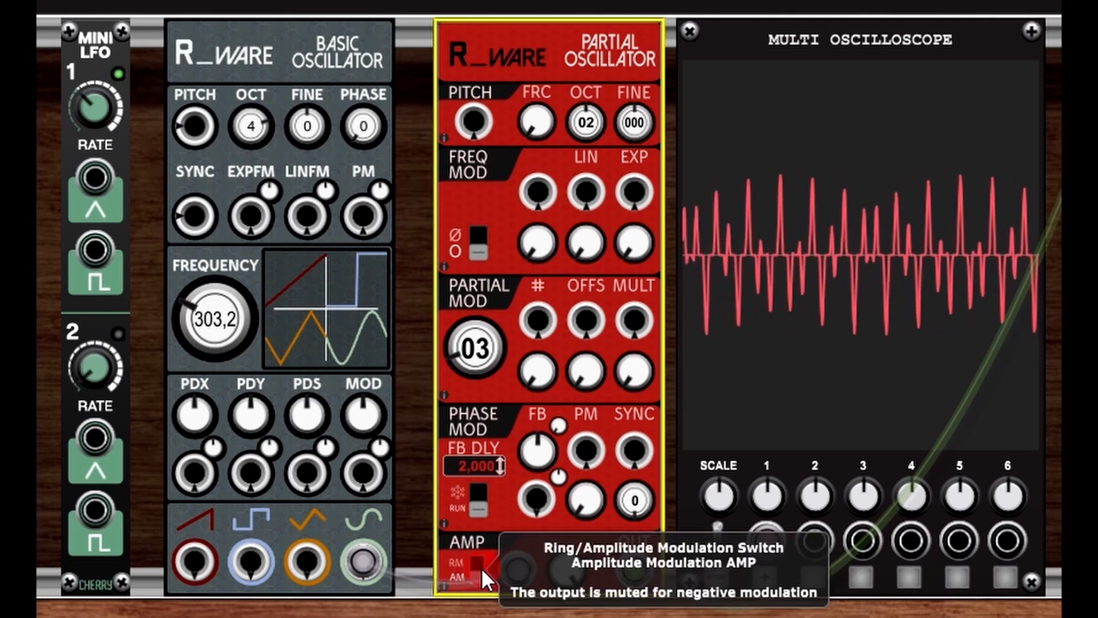
# Step: Raise the Basic Oscillator's frequency to 503,4 and the partial number to 5, and switch the amp to ring modulation
pyautogui.moveTo(231, 336); pyautogui.dragTo(224, 292)
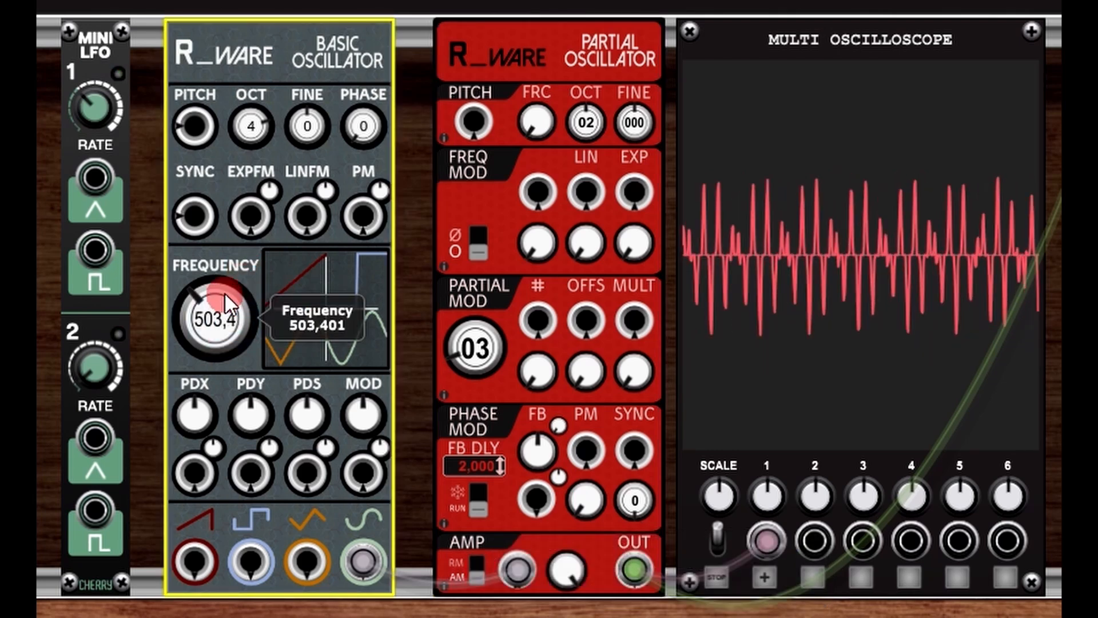
pyautogui.moveTo(464, 351); pyautogui.dragTo(470, 323)
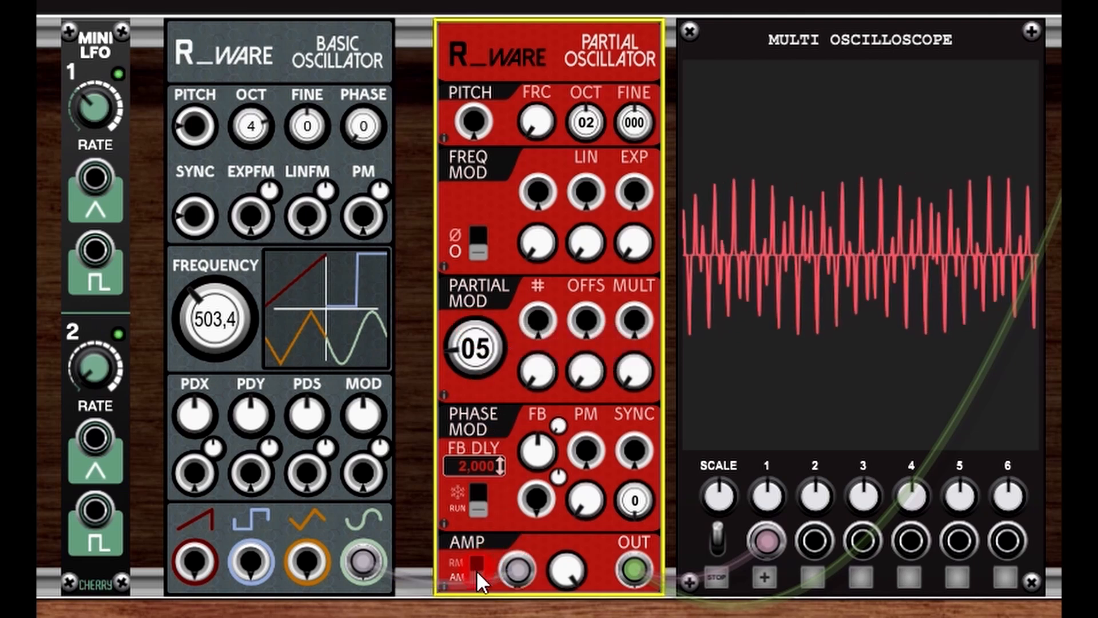
pyautogui.moveTo(476, 572); pyautogui.dragTo(526, 580)
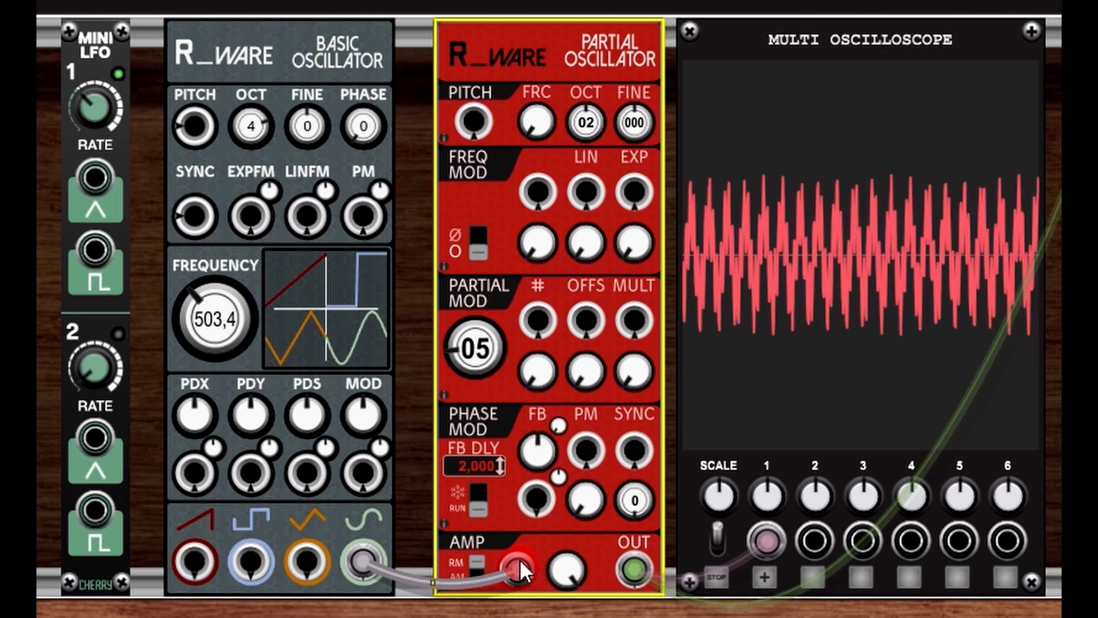
pyautogui.moveTo(519, 558); pyautogui.dragTo(512, 513)
pyautogui.moveTo(547, 445); pyautogui.dragTo(517, 569)
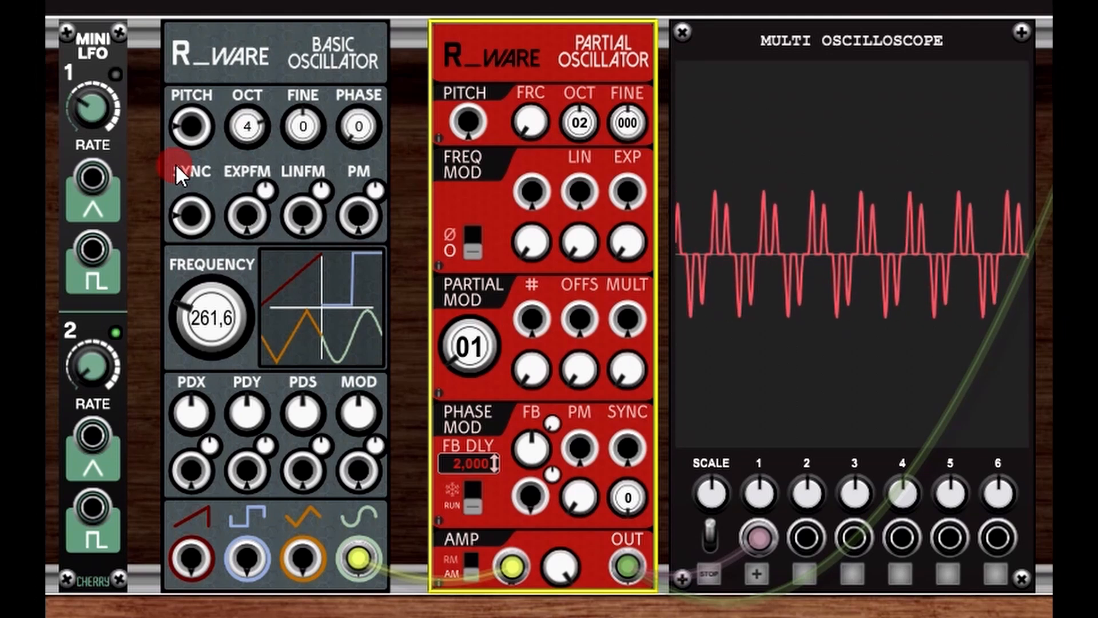
# Step: Examine the Partial Oscillator's module options, including output clipper, output drive, sync mode and fractalizer shape
pyautogui.rightClick(602, 56)
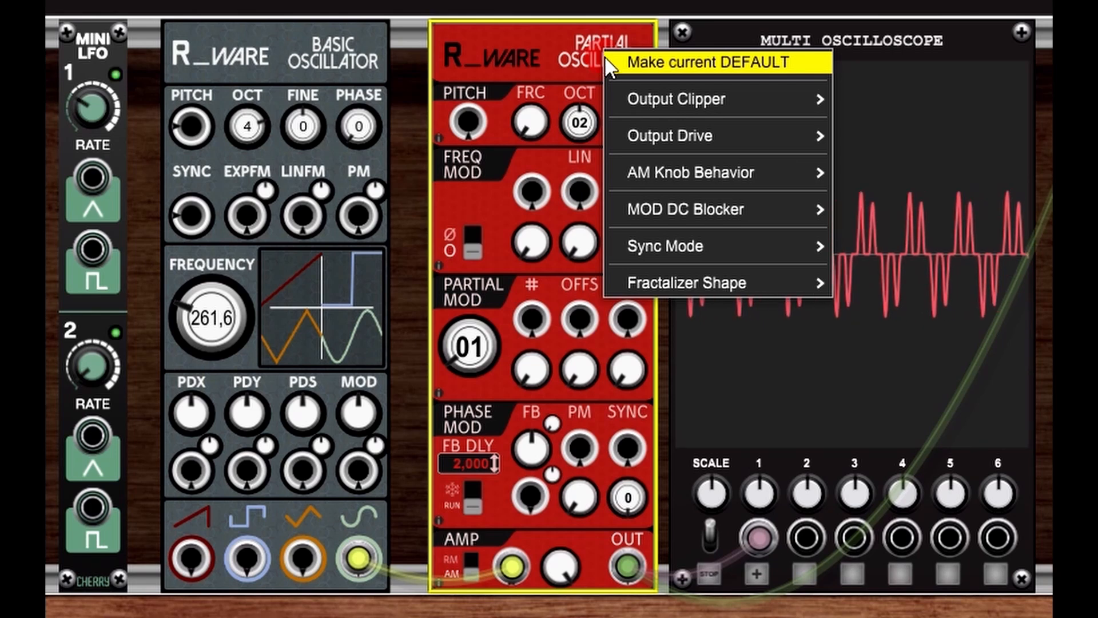
pyautogui.moveTo(698, 99)
pyautogui.moveTo(704, 136)
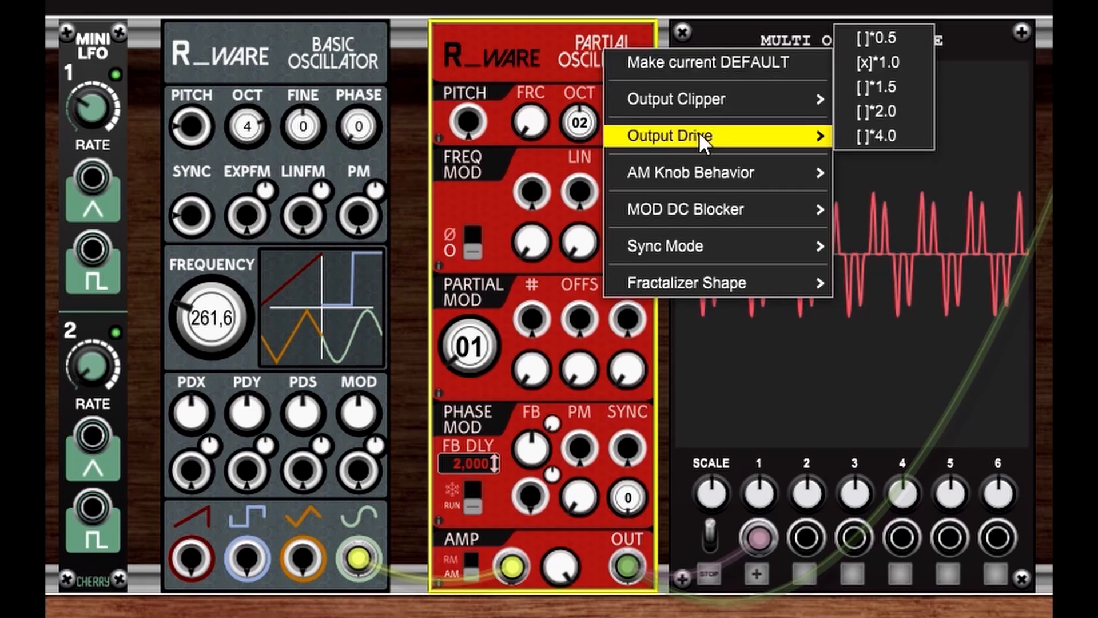
pyautogui.moveTo(722, 247)
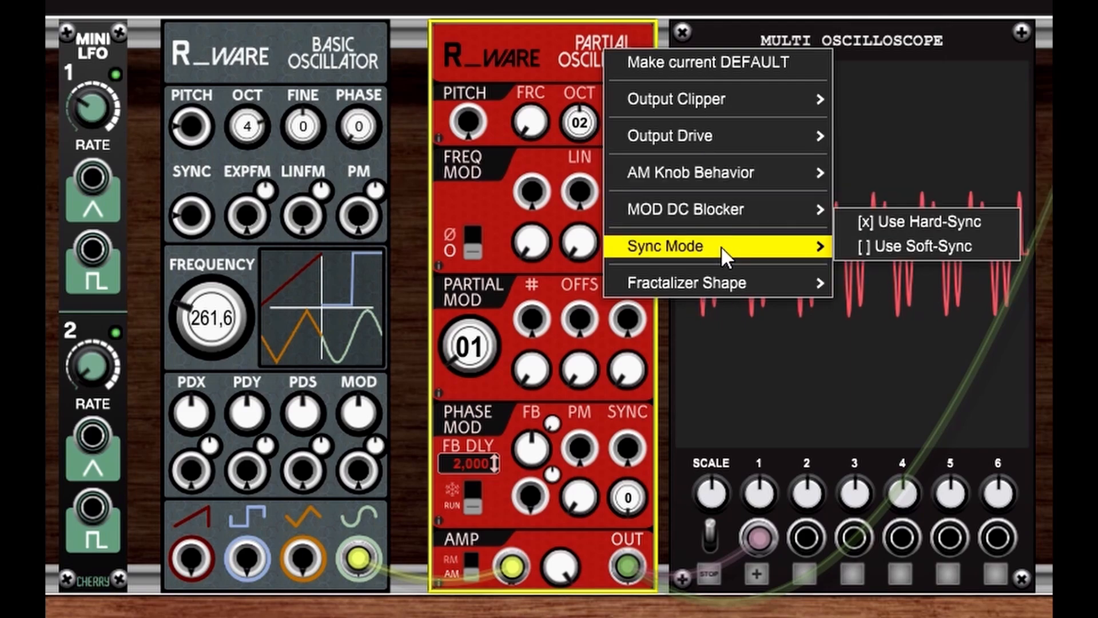
pyautogui.moveTo(727, 280)
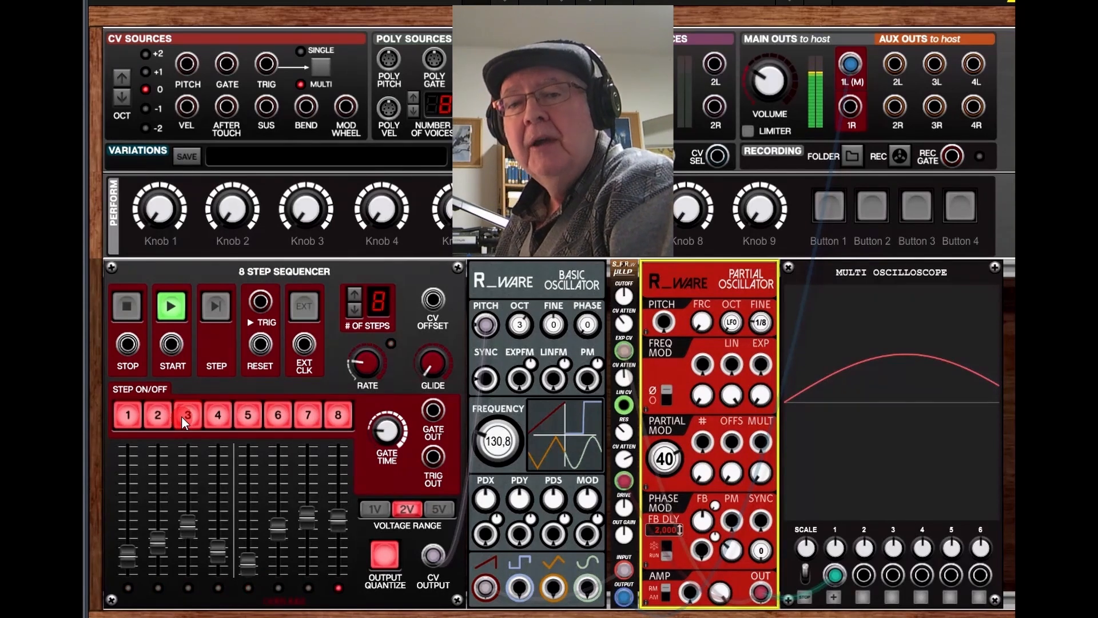
pyautogui.click(181, 415)
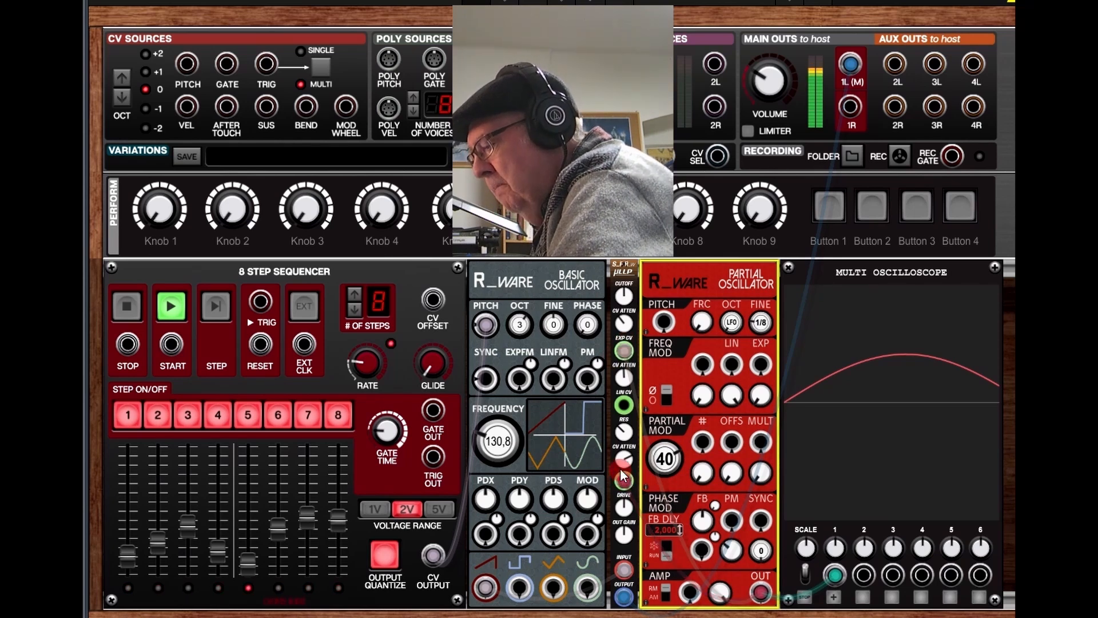
# Step: Sweep the Partial Oscillator's FRC frequency to maximum, raise the feedback amount fully, and return the frequency to minimum
pyautogui.moveTo(621, 470)
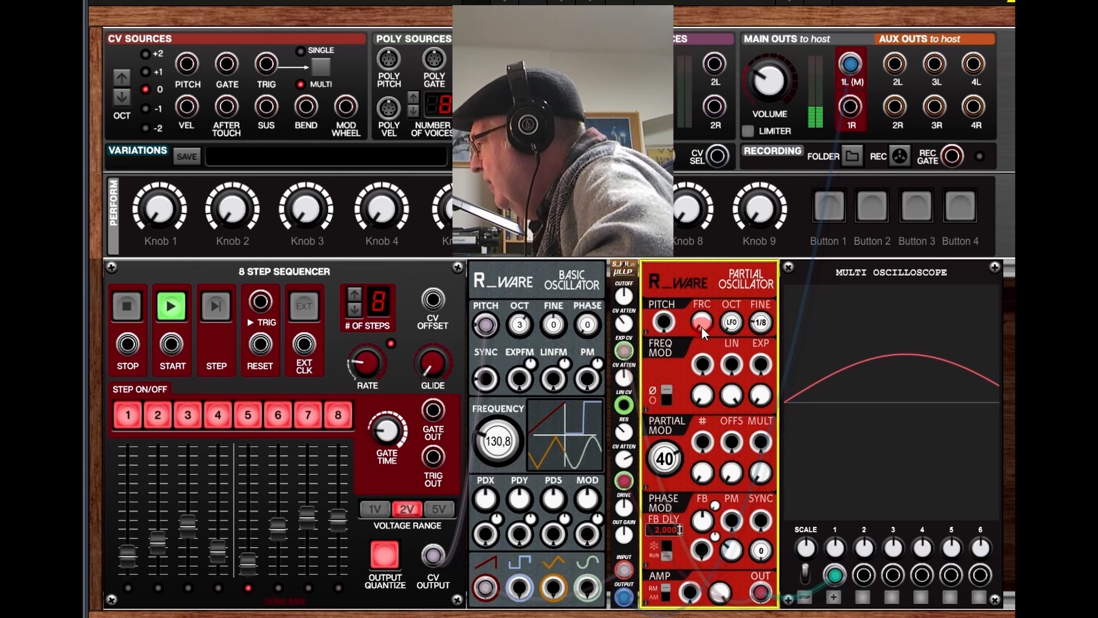
pyautogui.moveTo(701, 327); pyautogui.dragTo(724, 26)
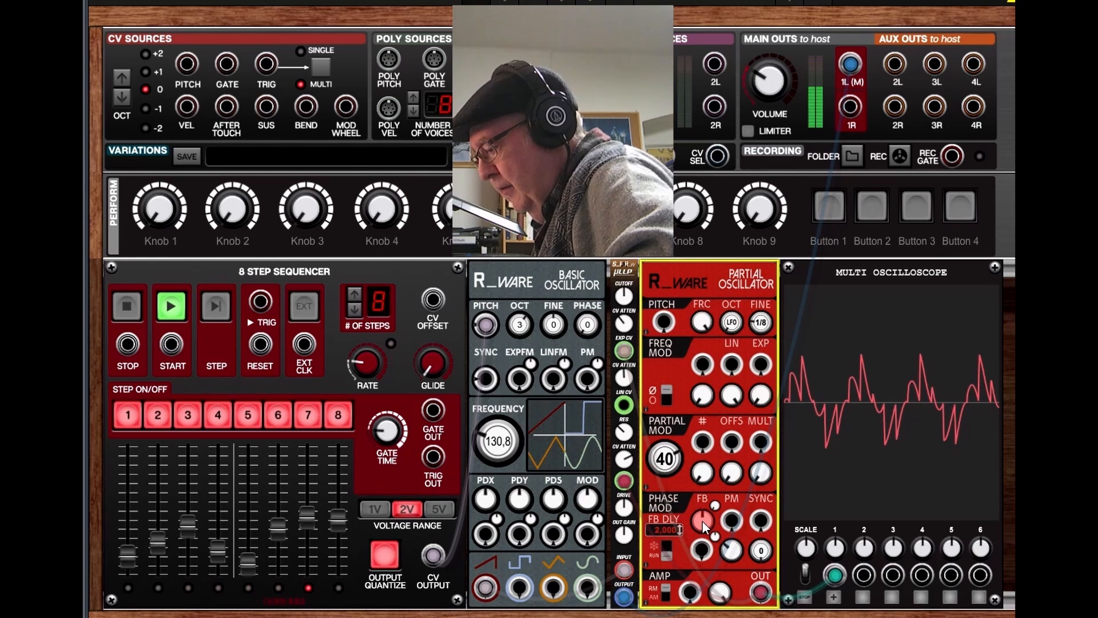
pyautogui.moveTo(703, 520); pyautogui.dragTo(693, 360)
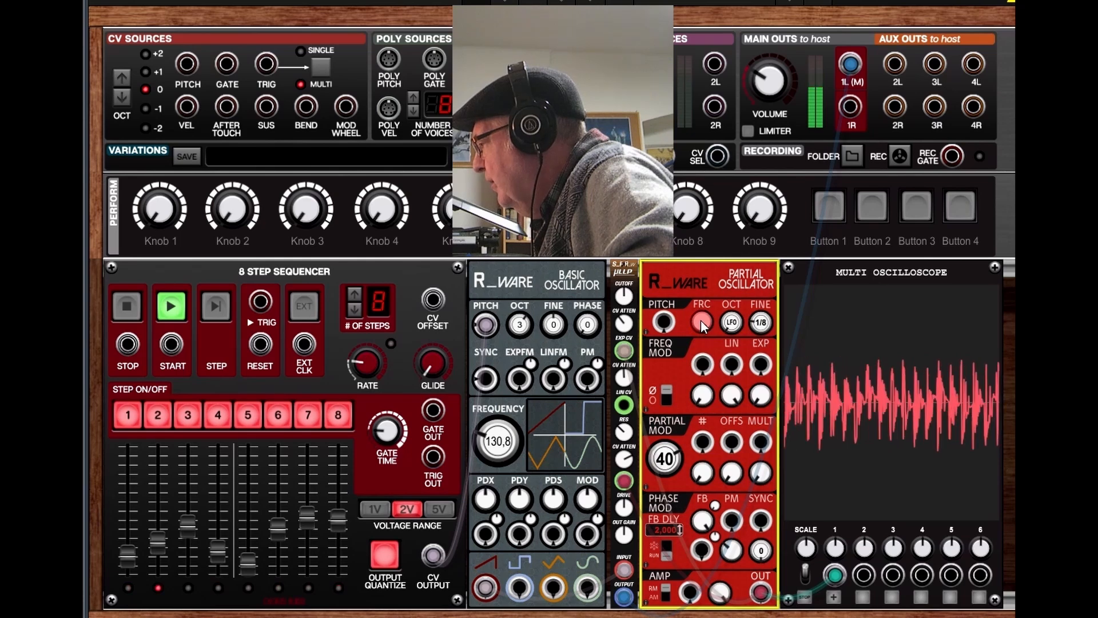
pyautogui.moveTo(701, 320)
pyautogui.moveTo(702, 324); pyautogui.dragTo(741, 590)
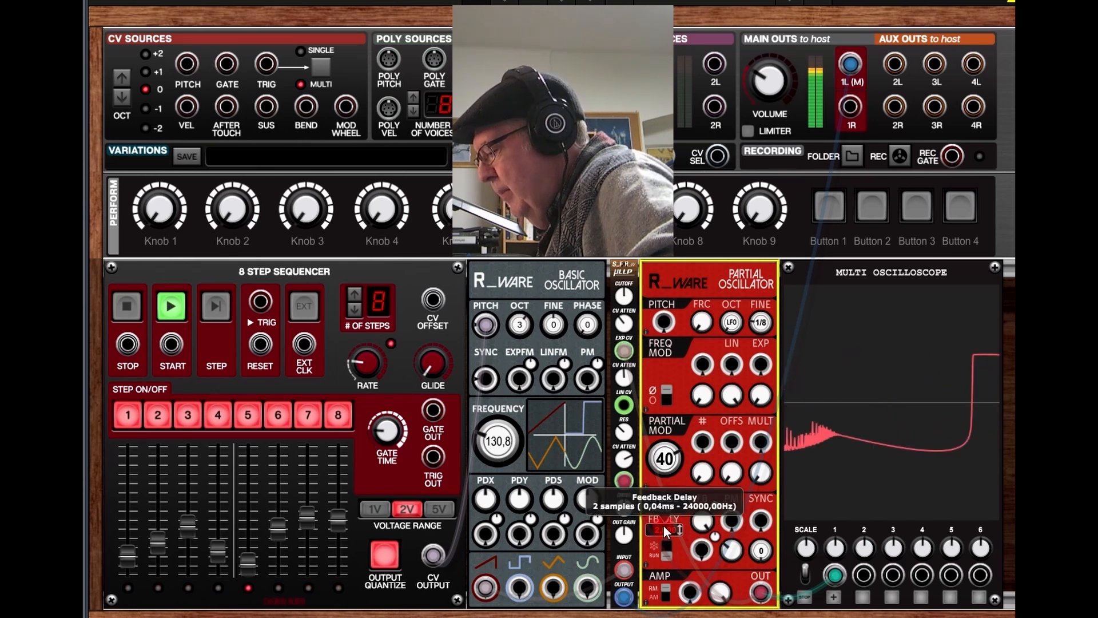
pyautogui.moveTo(669, 527)
pyautogui.mouseDown()
pyautogui.moveTo(654, 404)
pyautogui.moveTo(659, 262)
pyautogui.moveTo(679, 561)
pyautogui.mouseUp()
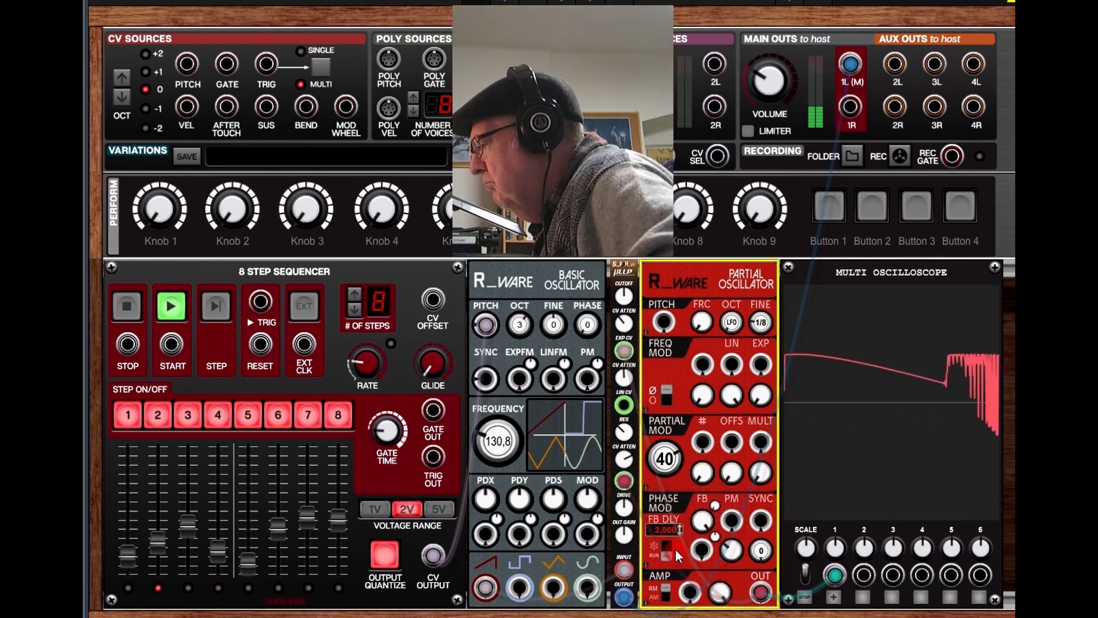
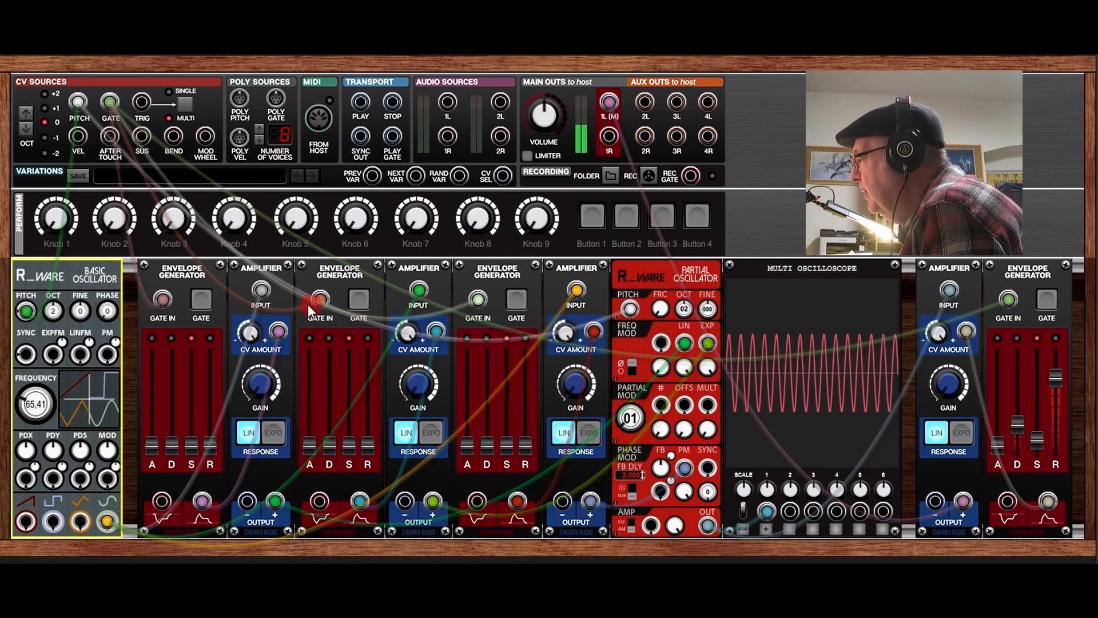
# Step: Trace the patch cables from the pitch and gate sources and Basic Oscillator through the amplifiers and envelope generators to the Partial Oscillator
pyautogui.moveTo(423, 332); pyautogui.dragTo(574, 289)
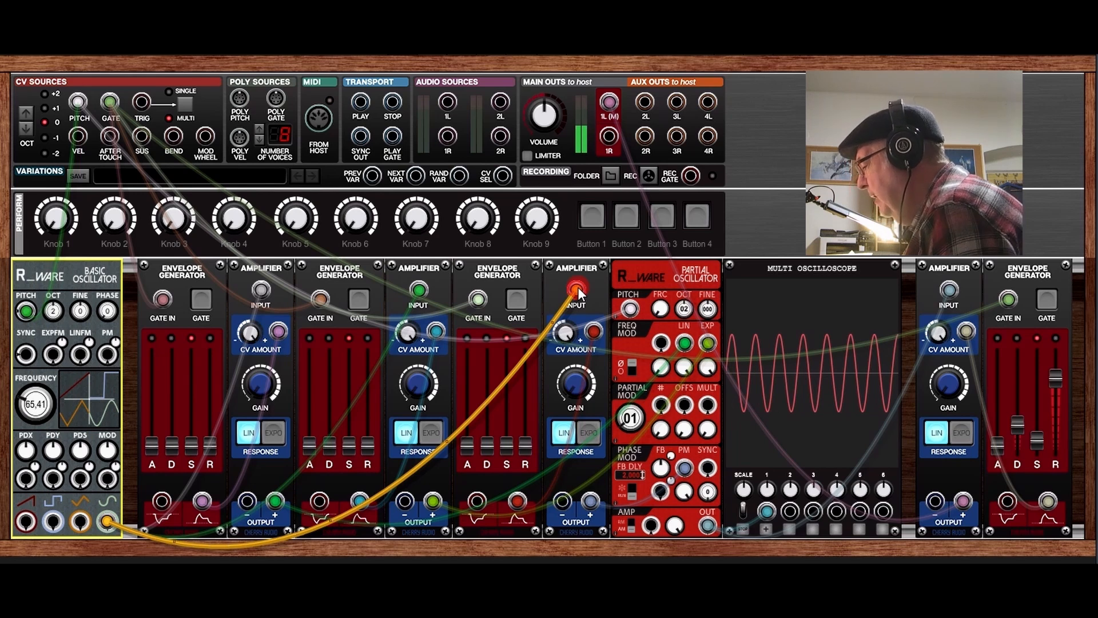
pyautogui.moveTo(578, 286); pyautogui.dragTo(578, 286)
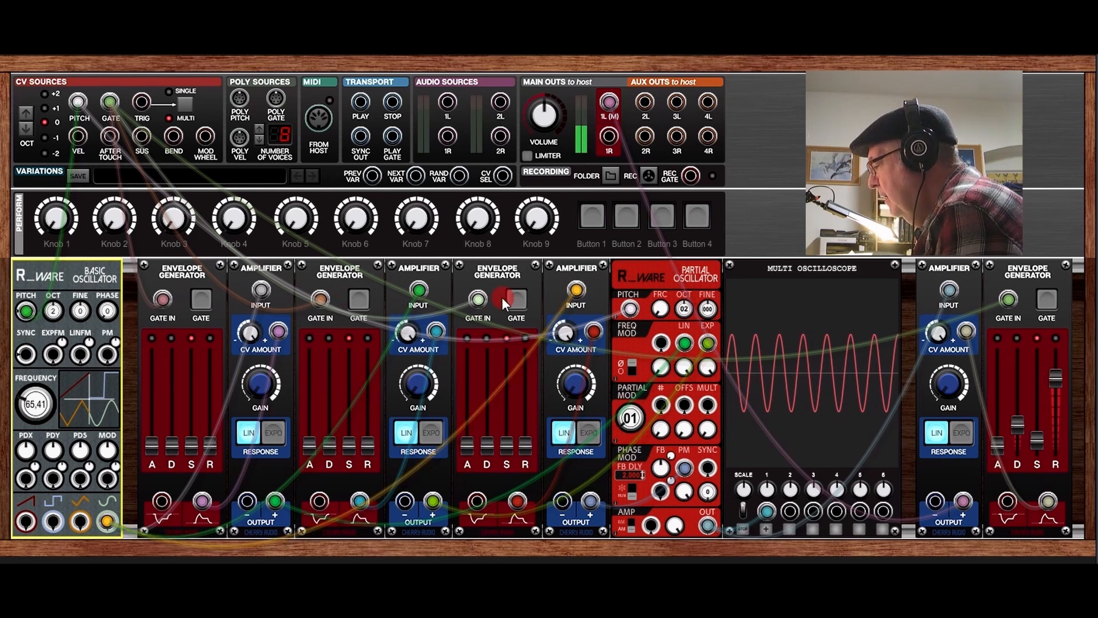
pyautogui.click(195, 309)
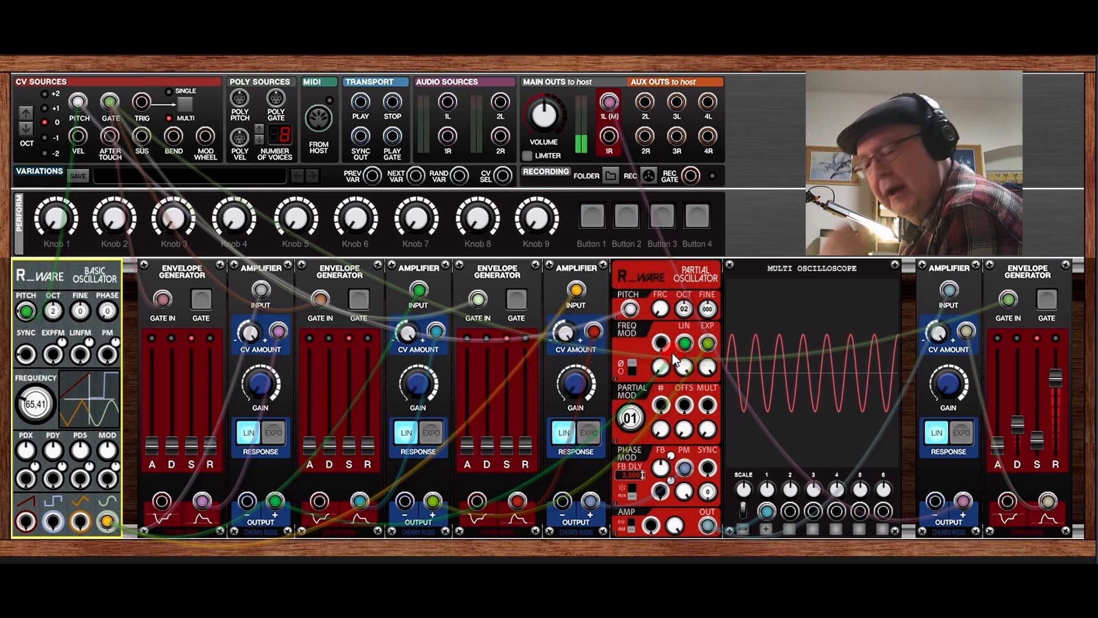
pyautogui.moveTo(92, 175); pyautogui.dragTo(79, 105)
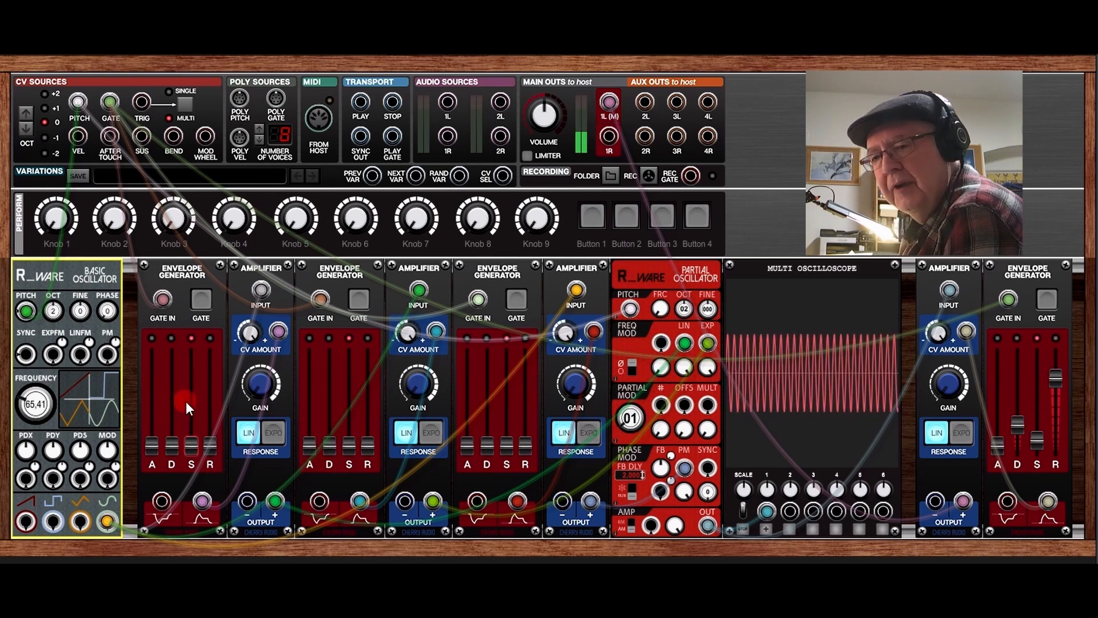
pyautogui.moveTo(187, 400)
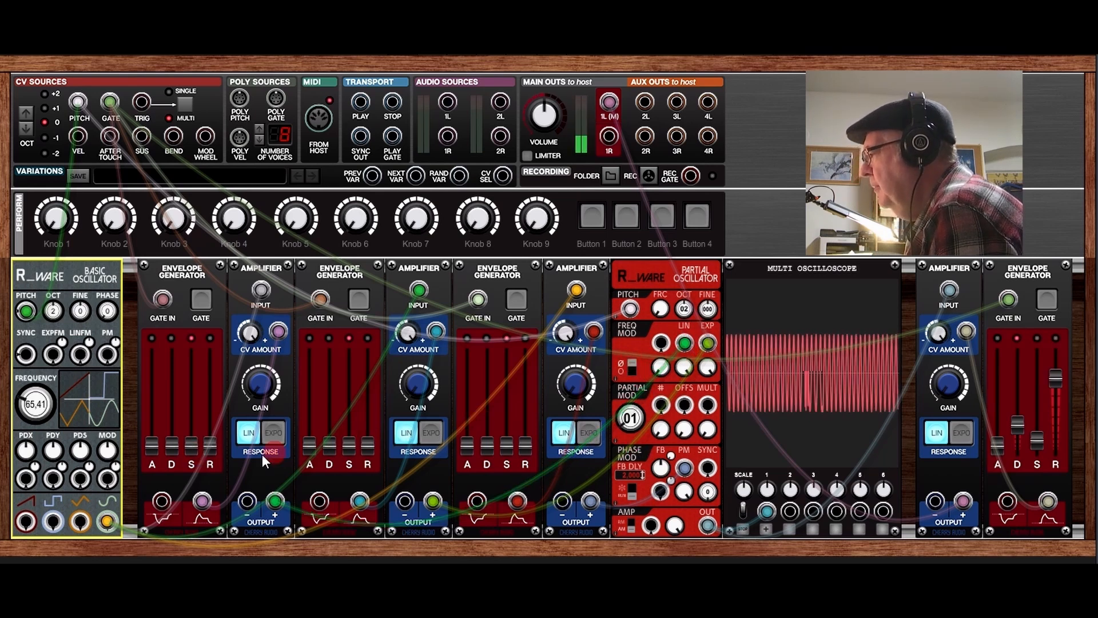
# Step: Set the first envelope's decay to 103,3 ms with raised release and slight sustain, and try a 41,0% sustain on the second envelope
pyautogui.moveTo(170, 447); pyautogui.dragTo(171, 392)
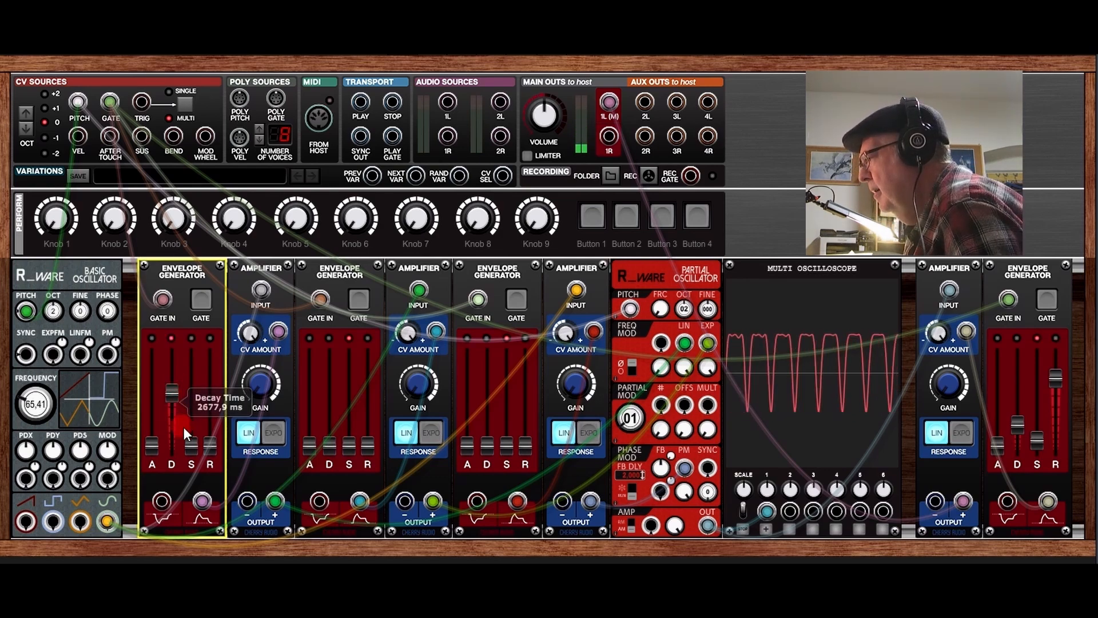
pyautogui.moveTo(209, 448); pyautogui.dragTo(175, 430)
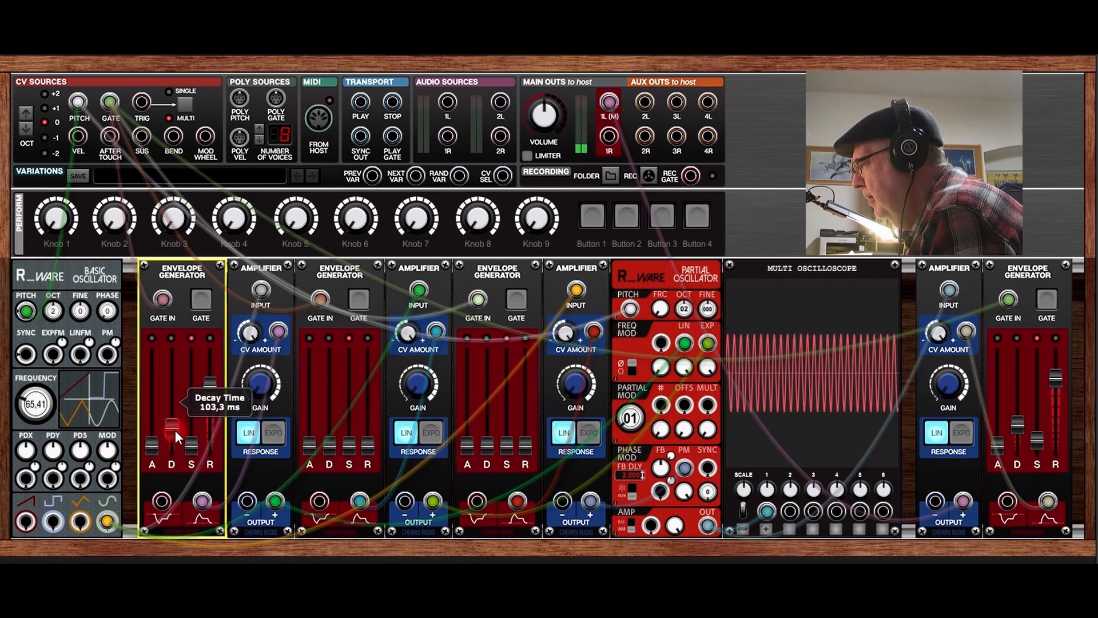
pyautogui.click(191, 442)
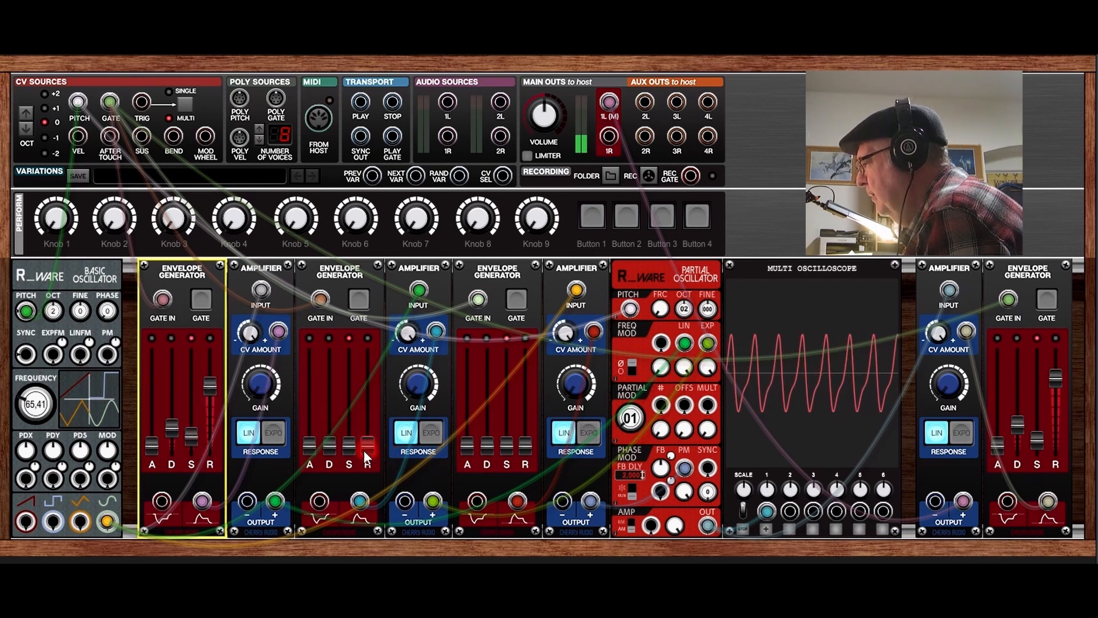
pyautogui.moveTo(347, 452); pyautogui.dragTo(348, 411)
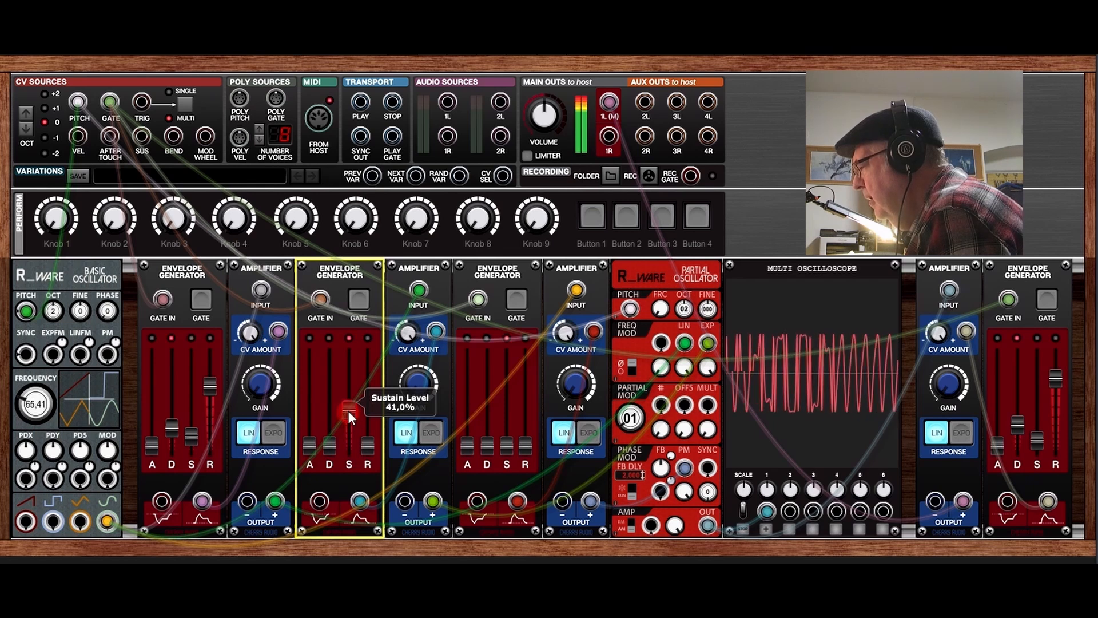
pyautogui.moveTo(348, 410); pyautogui.dragTo(312, 455)
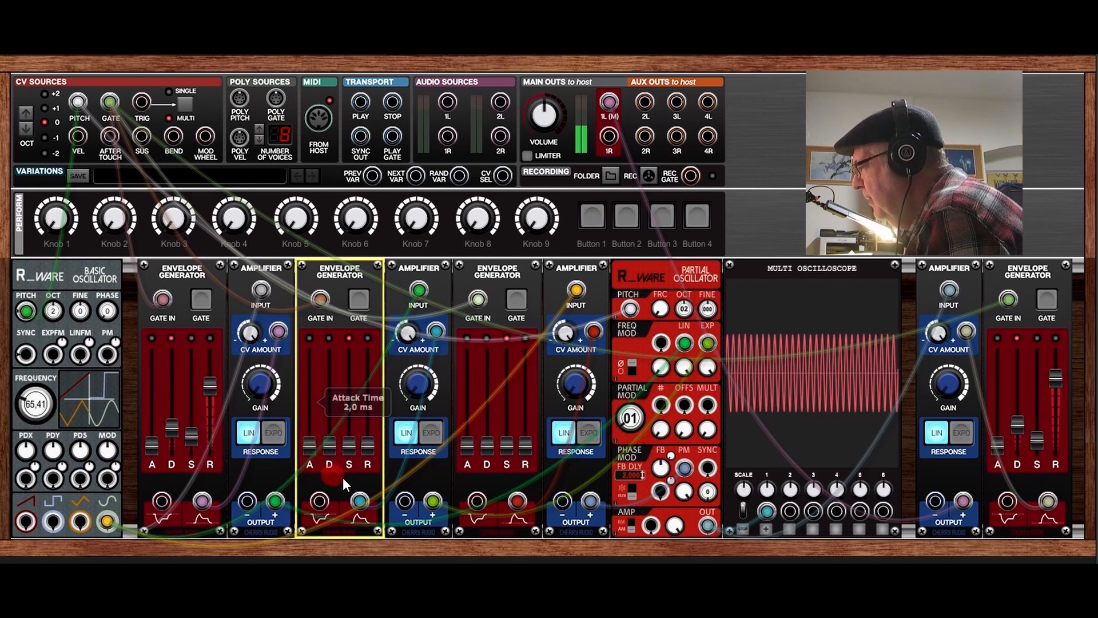
# Step: Set the third envelope's decay to 929,2 ms and sustain to 9,8%, raise its attack and release, and try a longer second-envelope decay
pyautogui.moveTo(489, 448); pyautogui.dragTo(482, 410)
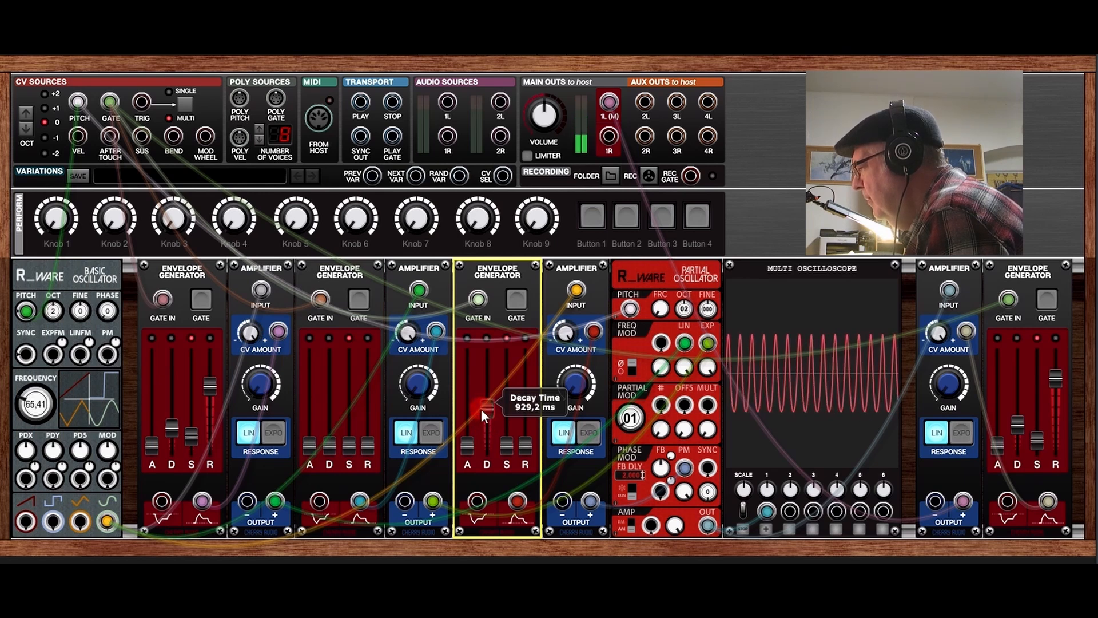
pyautogui.moveTo(519, 444); pyautogui.dragTo(513, 375)
pyautogui.click(509, 443)
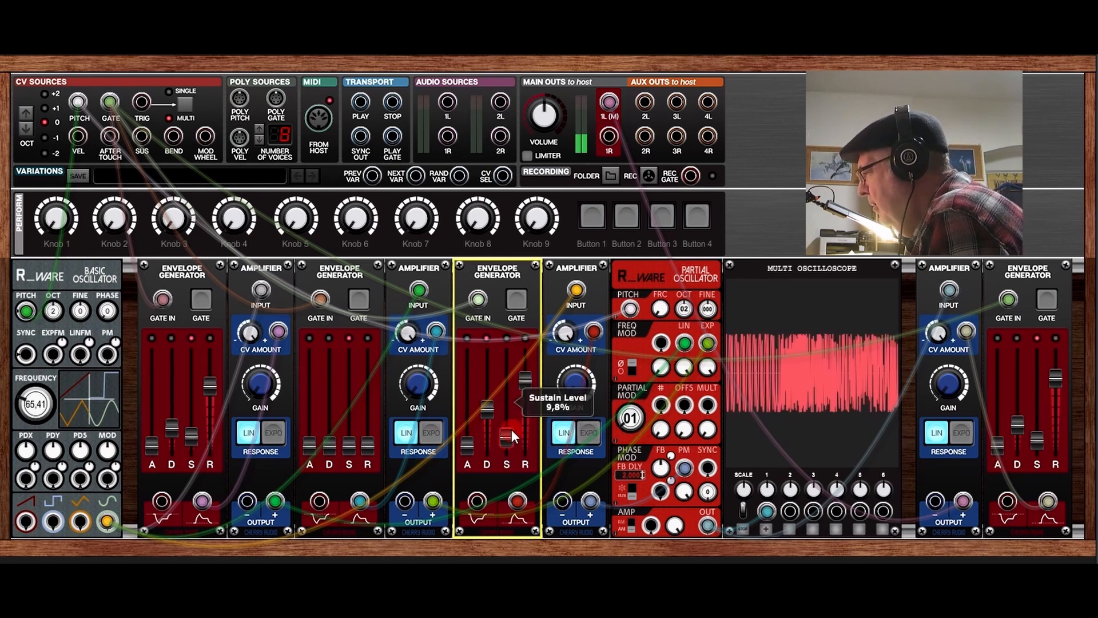
pyautogui.click(465, 449)
pyautogui.moveTo(465, 448); pyautogui.dragTo(459, 431)
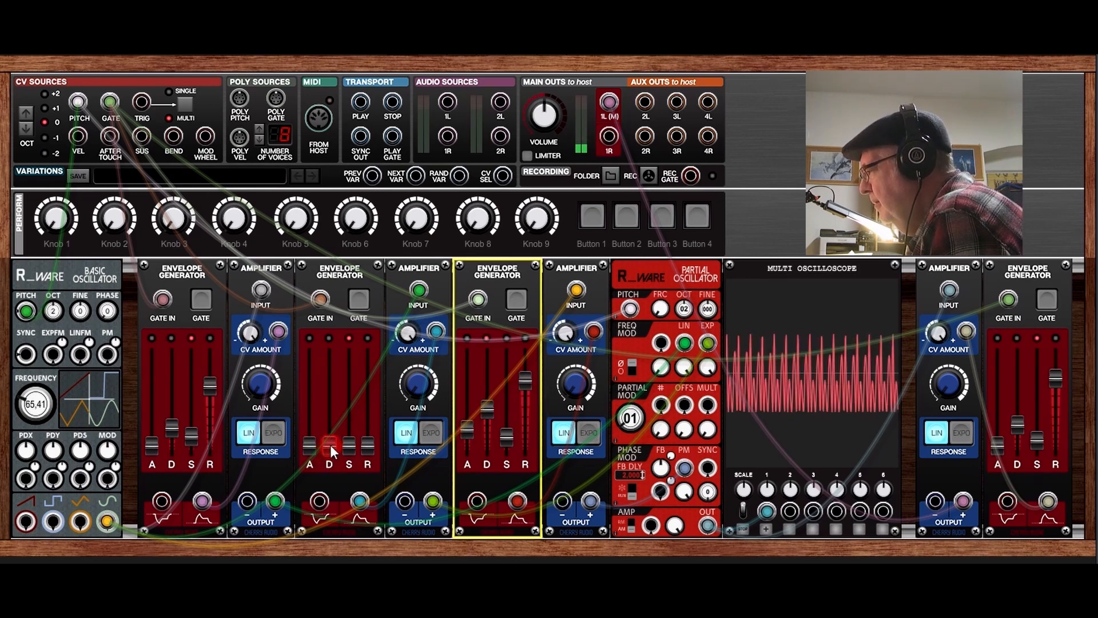
pyautogui.click(307, 450)
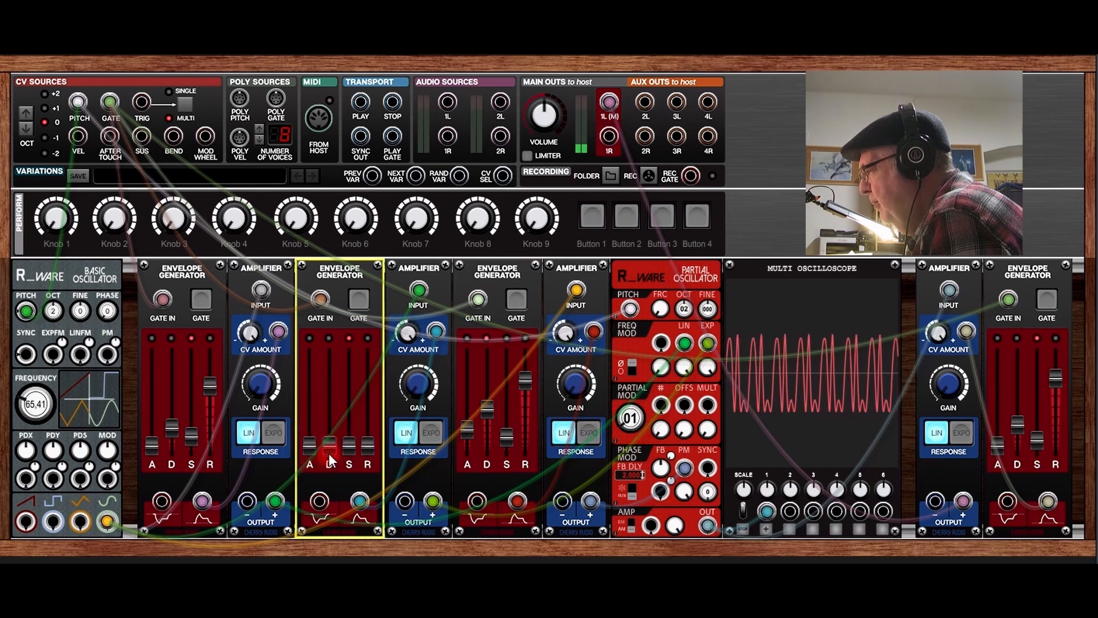
pyautogui.moveTo(326, 447); pyautogui.dragTo(331, 425)
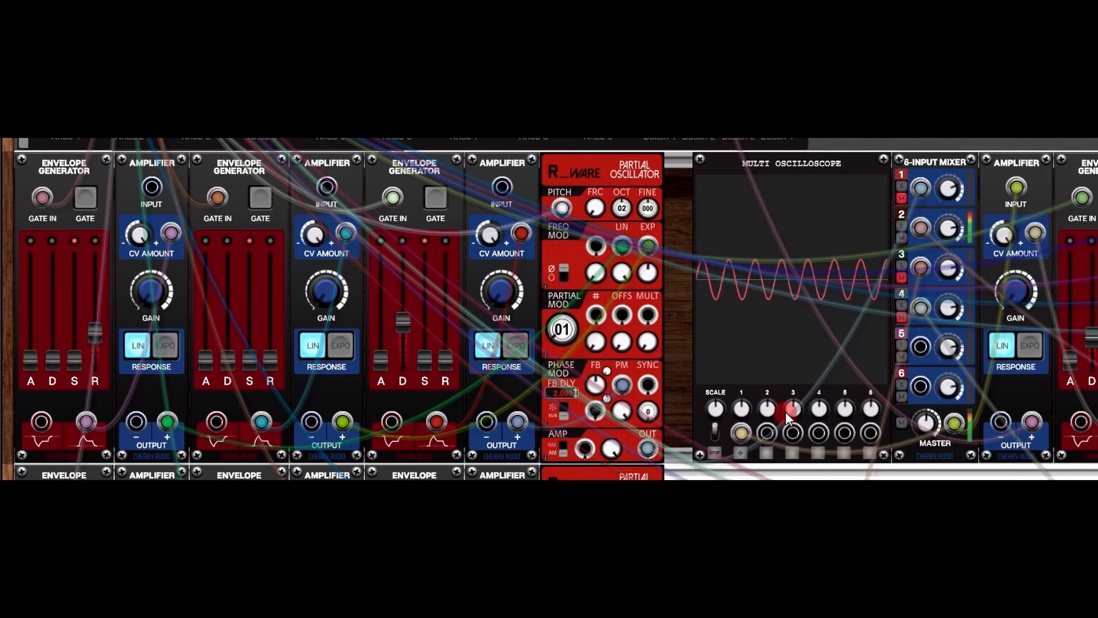
# Step: Connect the first Partial Oscillator's output to the input of the last amplifier before the far Partial Oscillator in the upper row
pyautogui.hscroll(10, 773, 420)
pyautogui.hscroll(4, 774, 419)
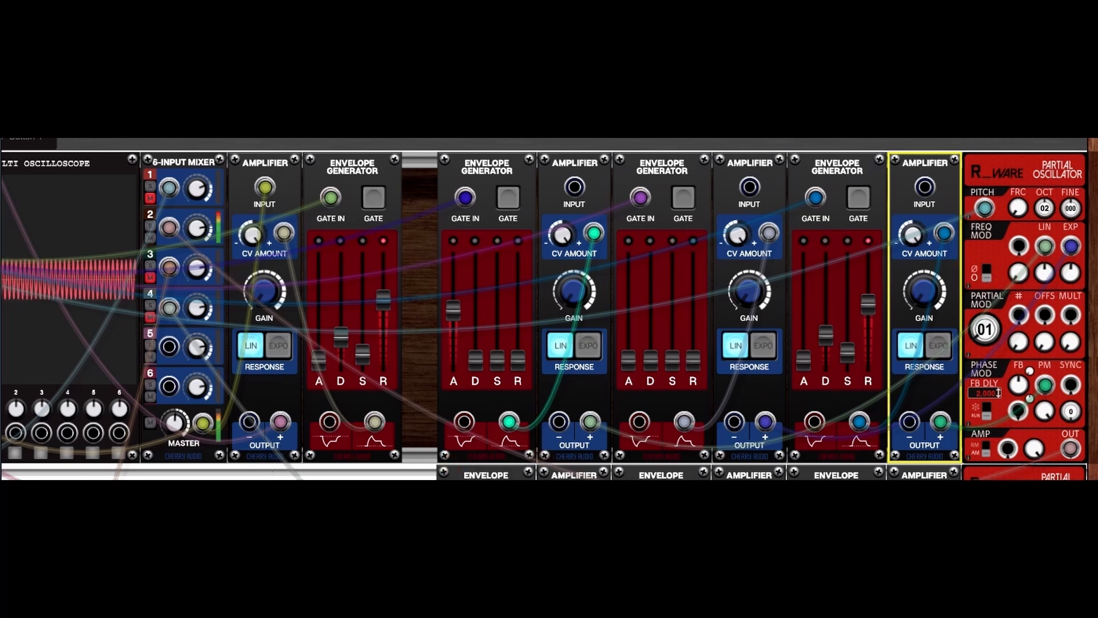
pyautogui.hscroll(-10, 386, 375)
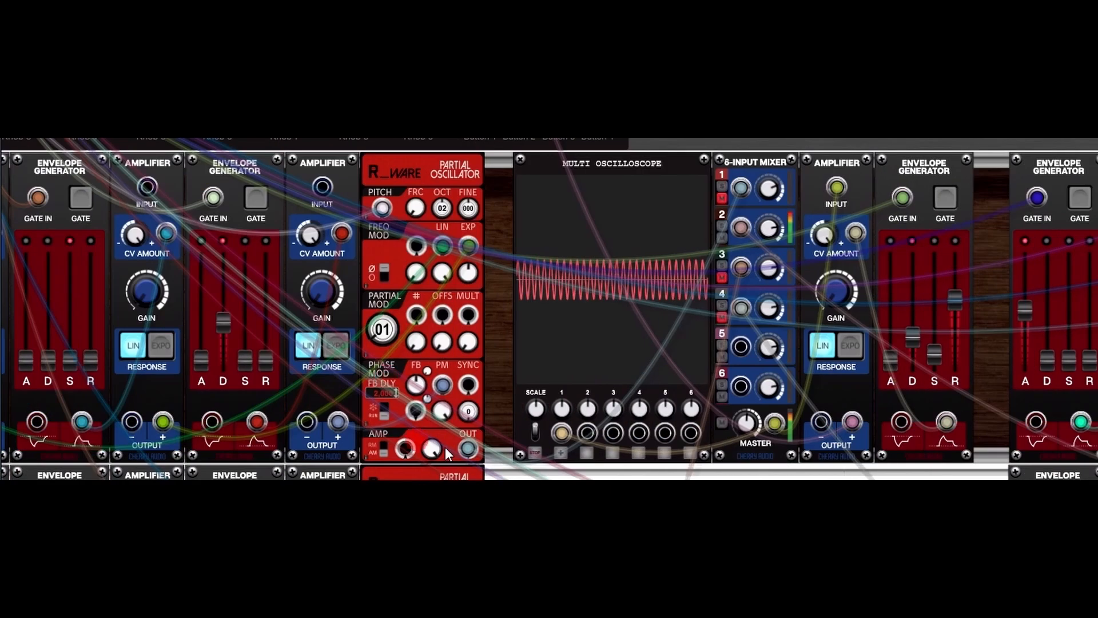
pyautogui.click(469, 448)
pyautogui.moveTo(480, 429); pyautogui.dragTo(928, 186)
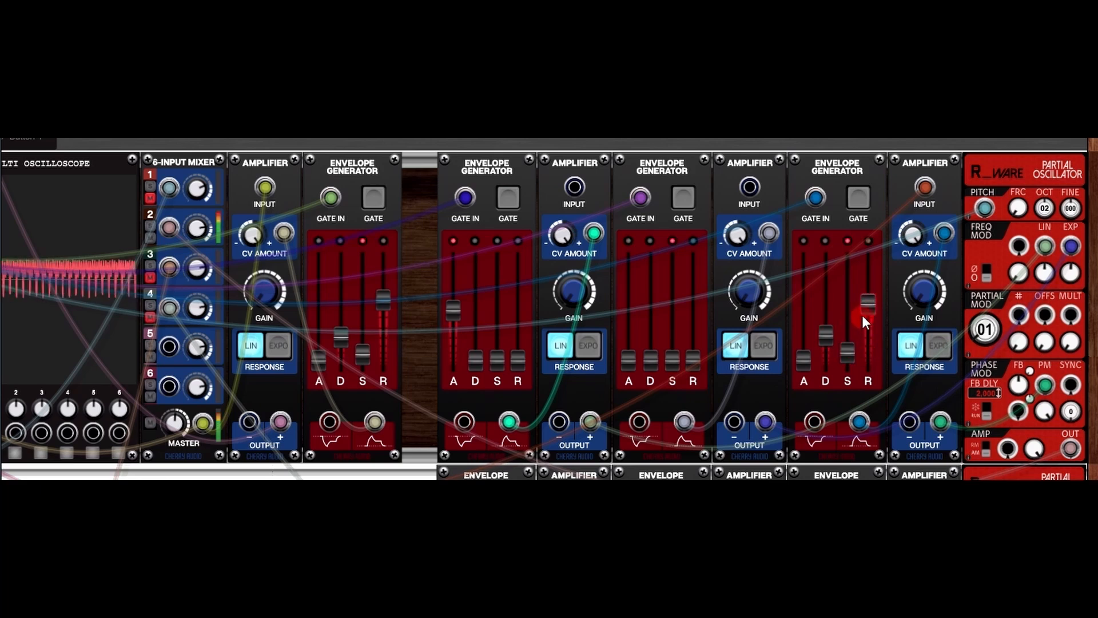
# Step: Set the last upper-row envelope's release to 6939,1 ms, fine-tune its decay and sustain, and lengthen the output envelope's release
pyautogui.moveTo(869, 307); pyautogui.dragTo(866, 285)
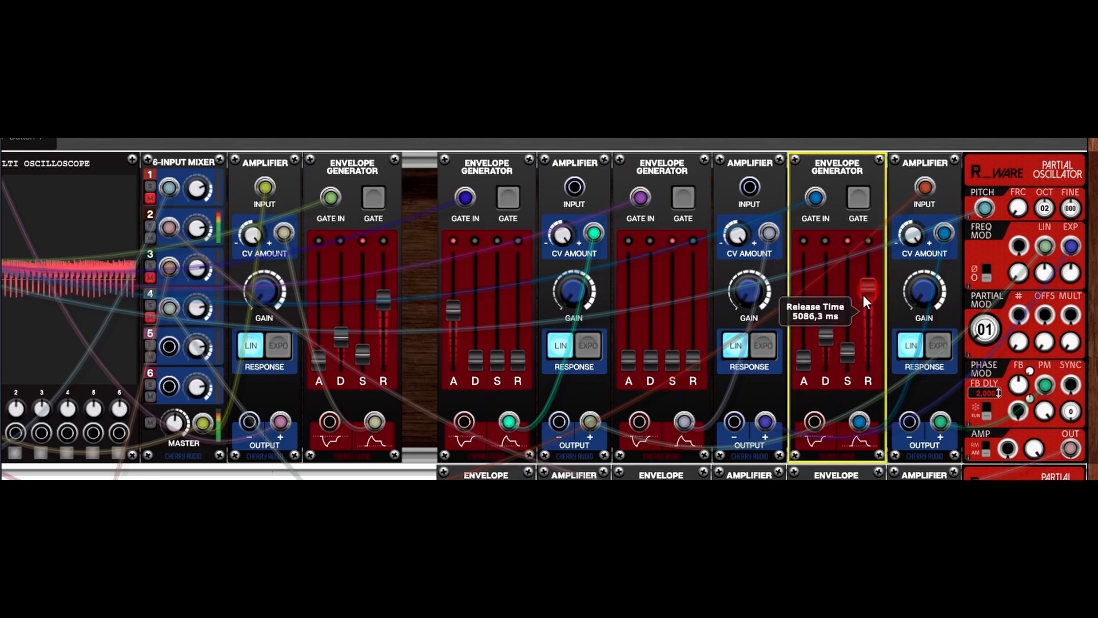
pyautogui.click(387, 300)
pyautogui.moveTo(386, 300); pyautogui.dragTo(389, 278)
pyautogui.moveTo(861, 284); pyautogui.dragTo(865, 277)
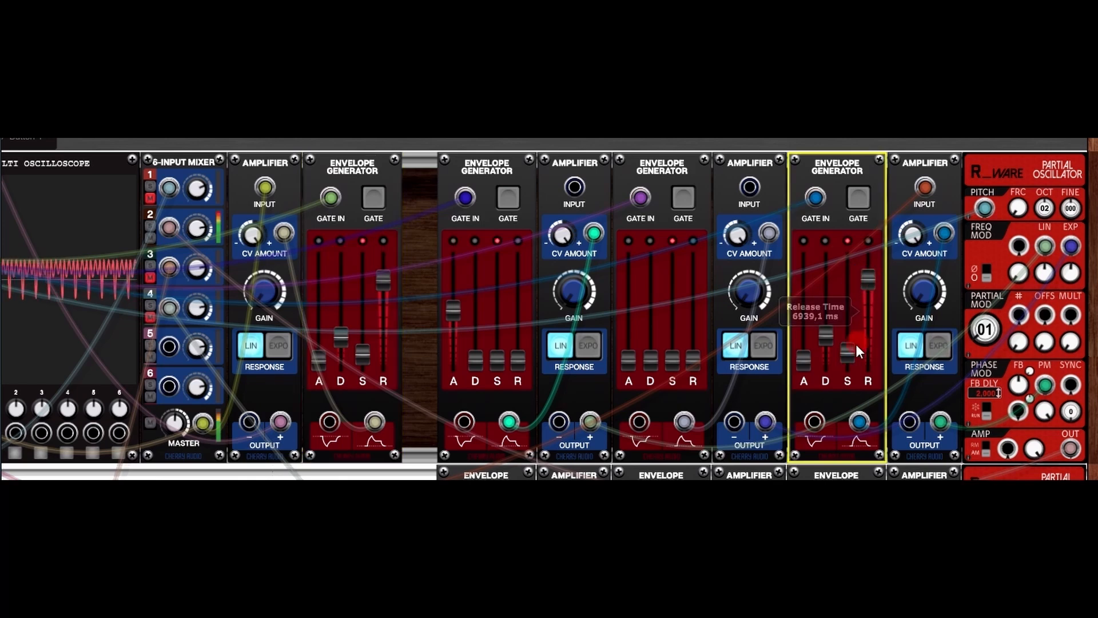
pyautogui.moveTo(830, 336); pyautogui.dragTo(851, 349)
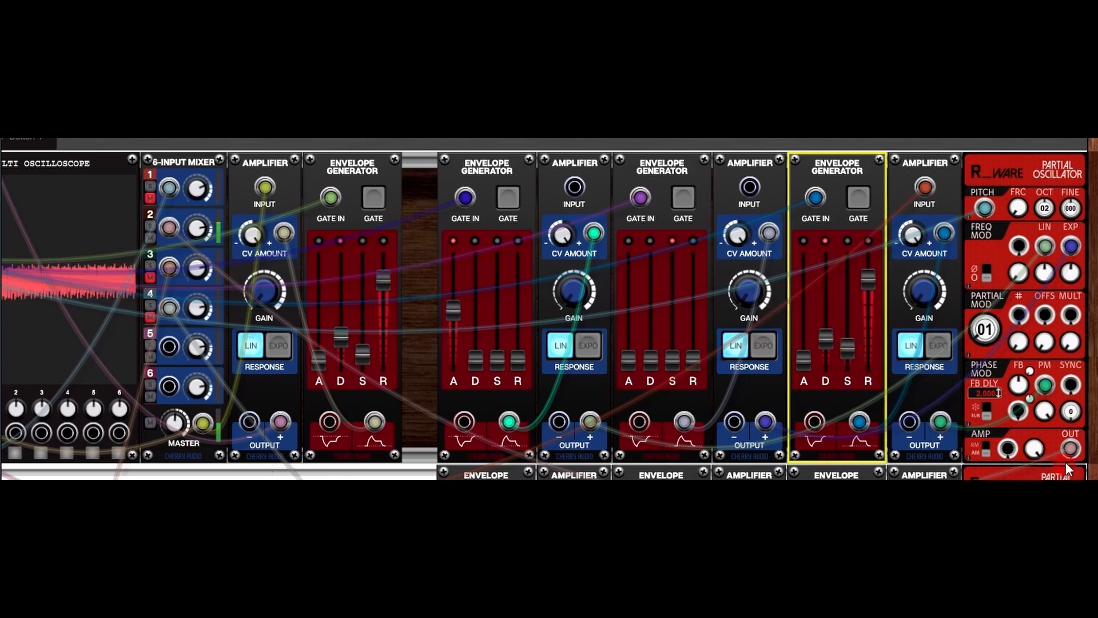
# Step: Patch the far Partial Oscillator's output into the first amplifier, and set that envelope's release to 4366,6 ms and sustain to 8,8%, with raised attack and decay
pyautogui.moveTo(1070, 448); pyautogui.dragTo(150, 194)
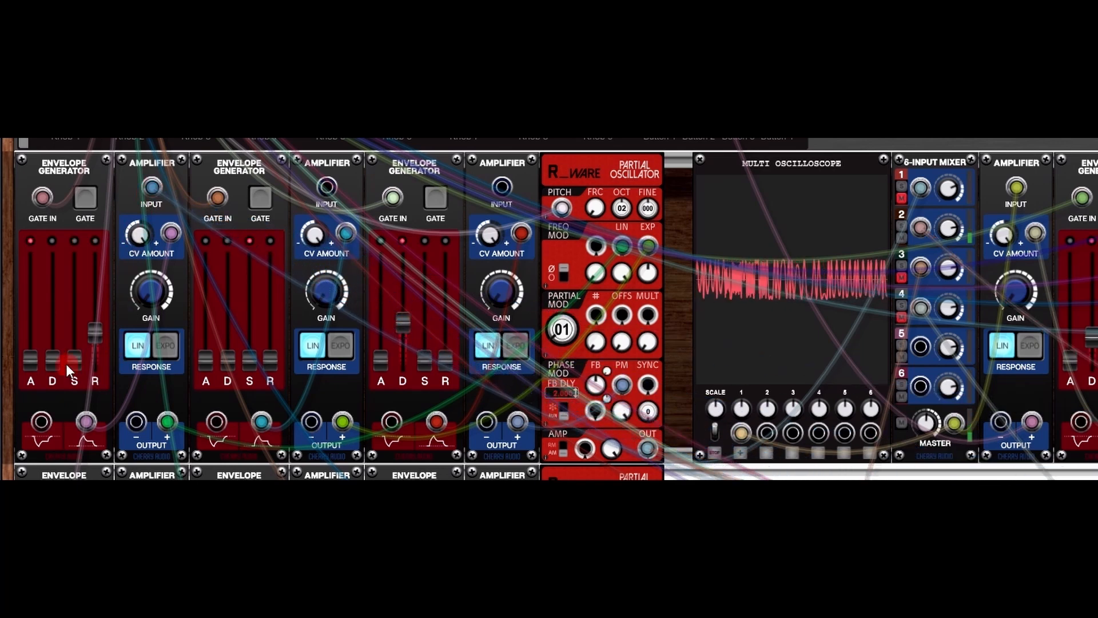
pyautogui.moveTo(54, 362); pyautogui.dragTo(94, 290)
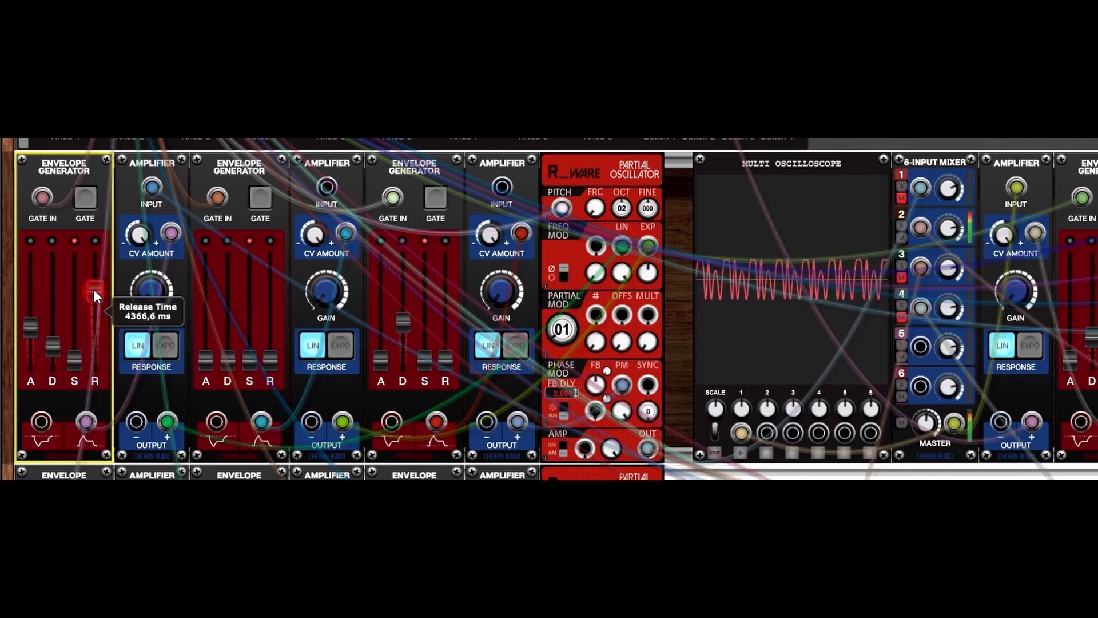
pyautogui.moveTo(80, 360); pyautogui.dragTo(79, 357)
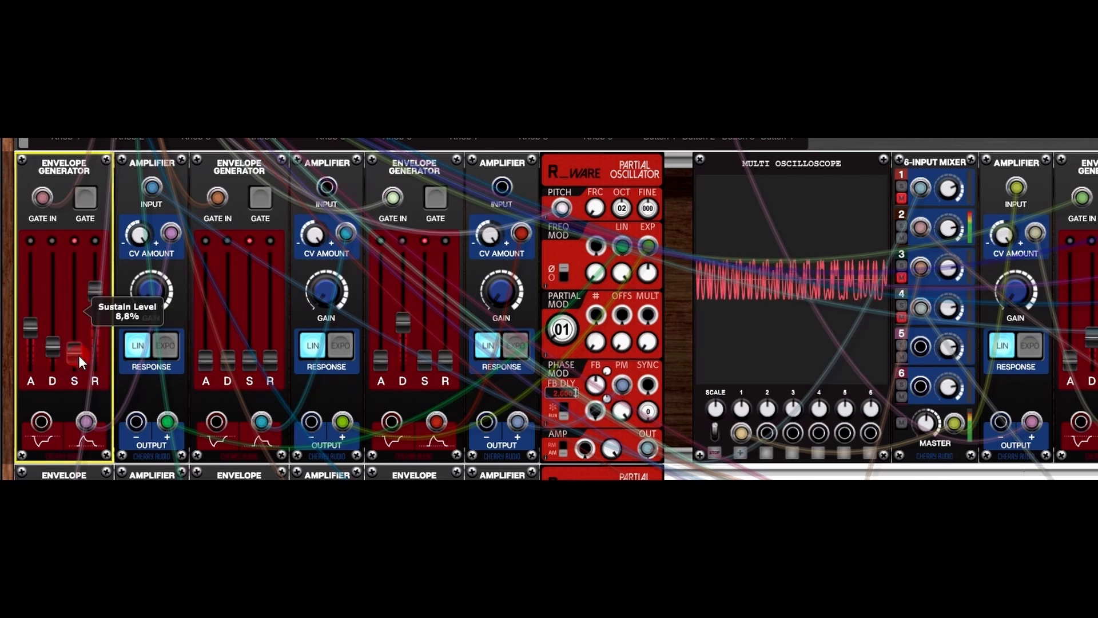
pyautogui.moveTo(78, 356); pyautogui.dragTo(71, 374)
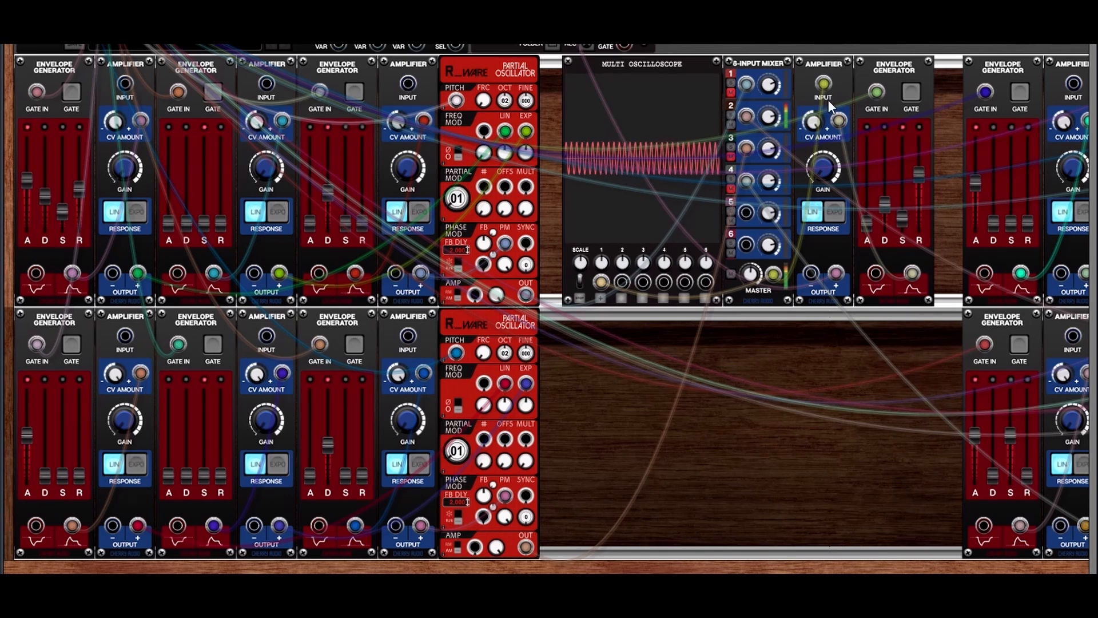
# Step: Unmute mixer channel 1, mute channel 2, and connect the lower-row Partial Oscillator's output to the last upper-row amplifier's input
pyautogui.click(731, 91)
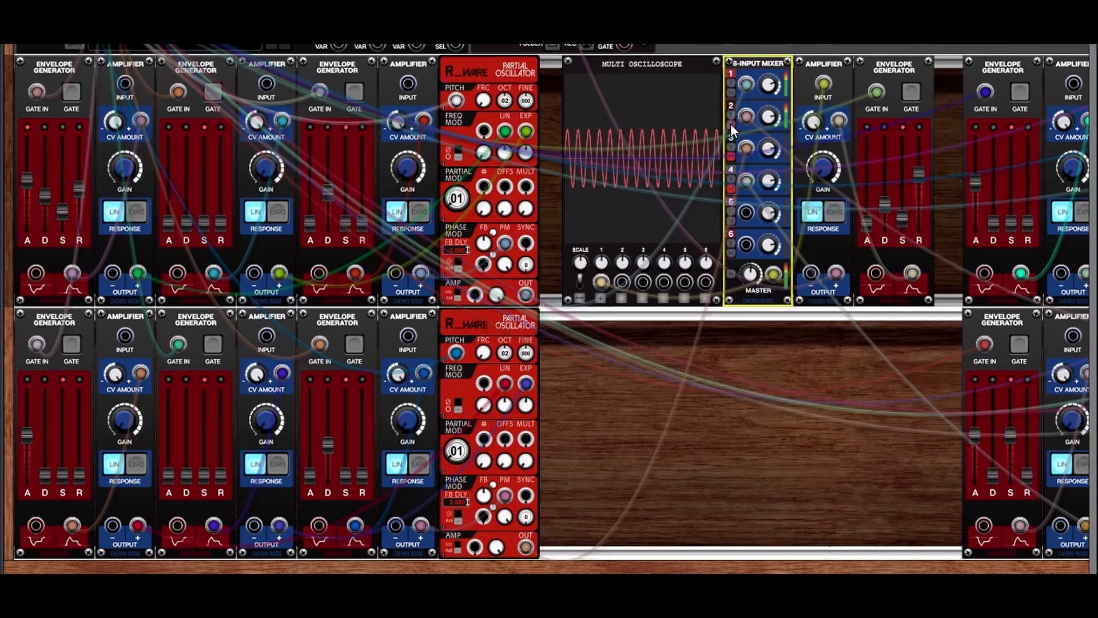
pyautogui.click(731, 125)
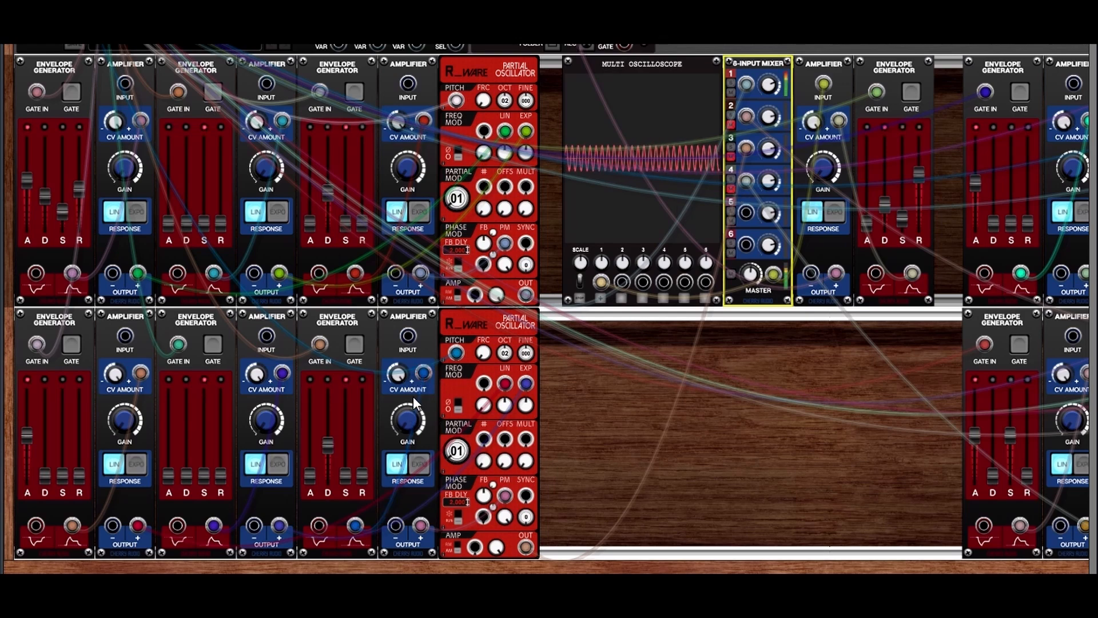
pyautogui.click(523, 547)
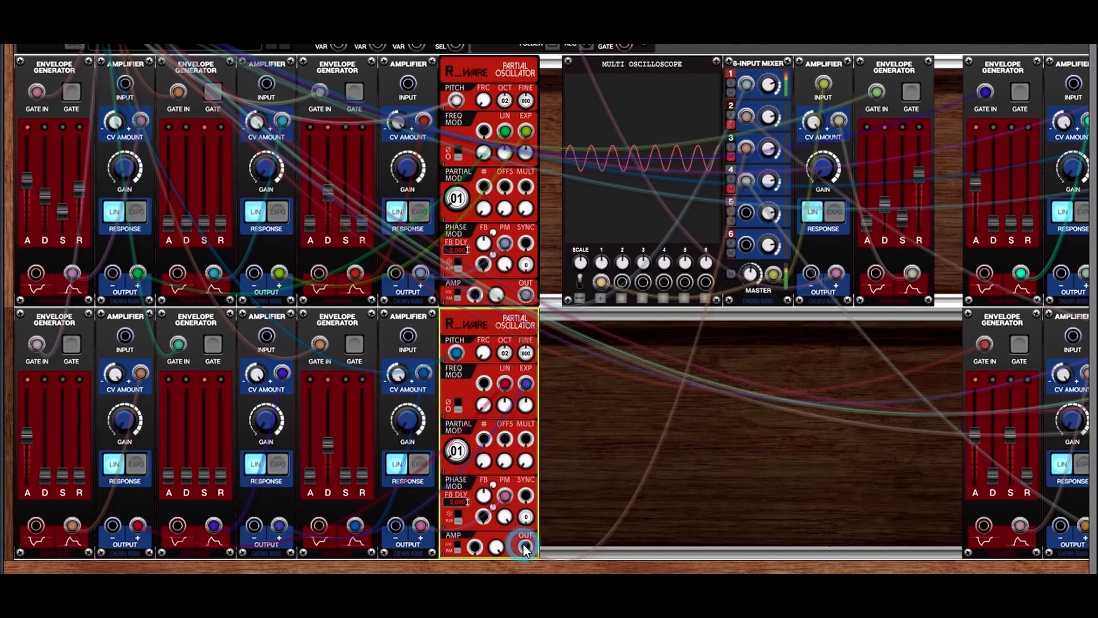
pyautogui.moveTo(525, 548); pyautogui.dragTo(947, 84)
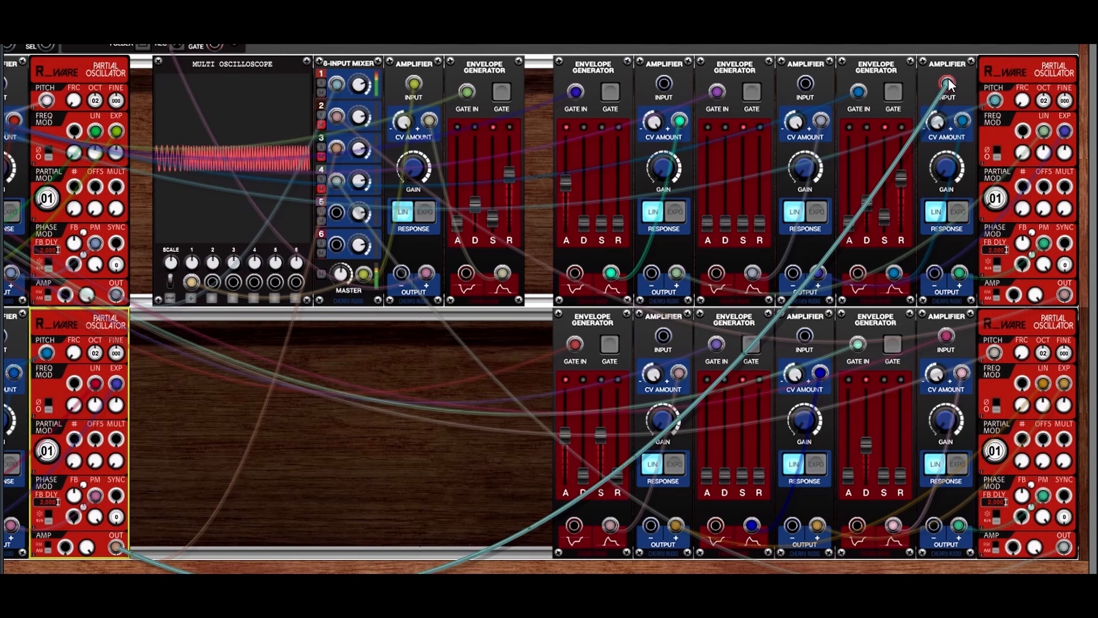
# Step: Connect the far upper-row Partial Oscillator's output to the input of the amplifier just before the first upper-row Partial Oscillator
pyautogui.moveTo(948, 83); pyautogui.dragTo(1065, 295)
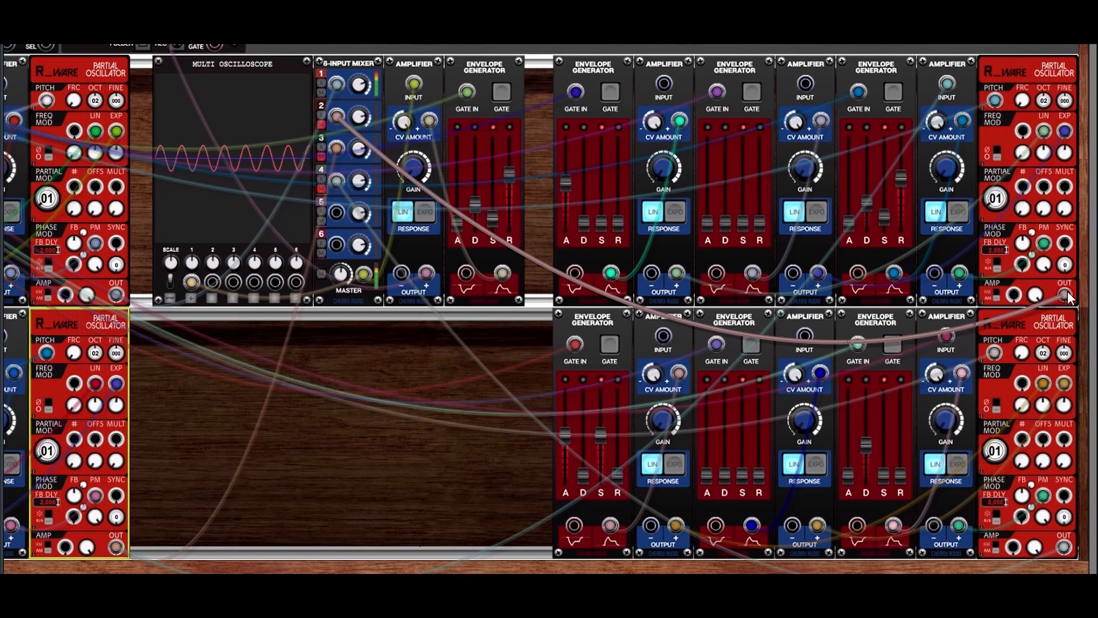
pyautogui.click(1058, 292)
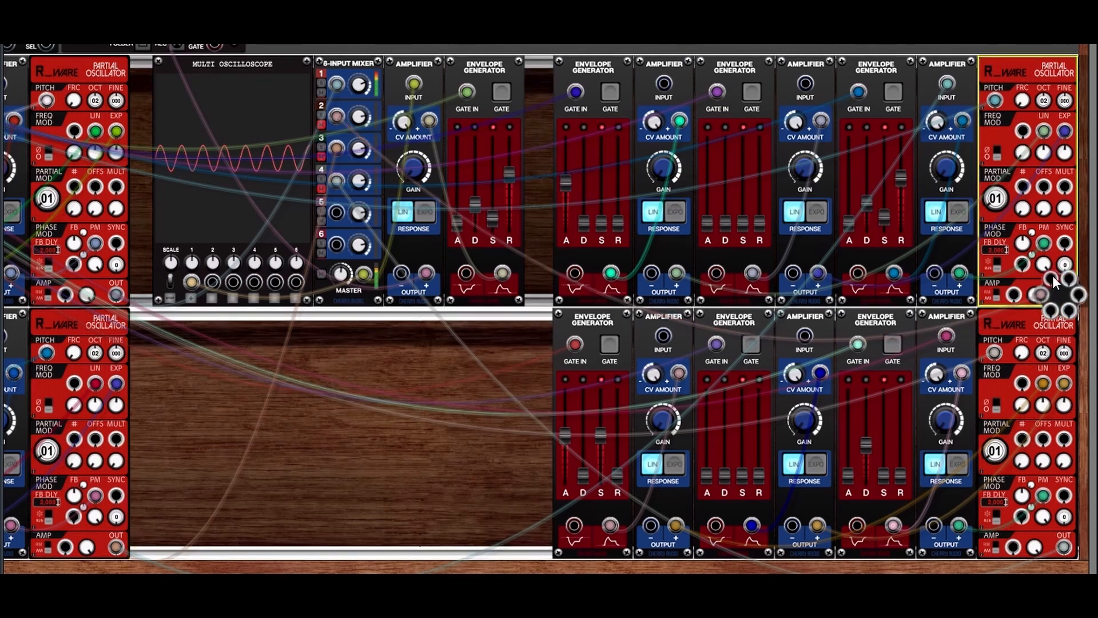
pyautogui.moveTo(1058, 294); pyautogui.dragTo(311, 83)
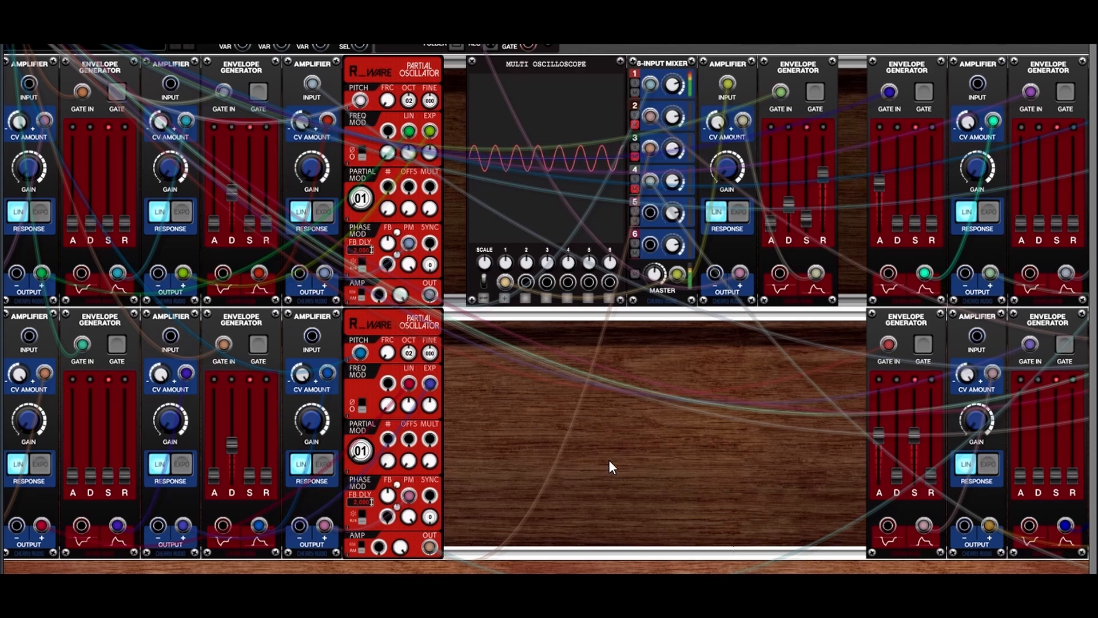
pyautogui.hscroll(5, 698, 437)
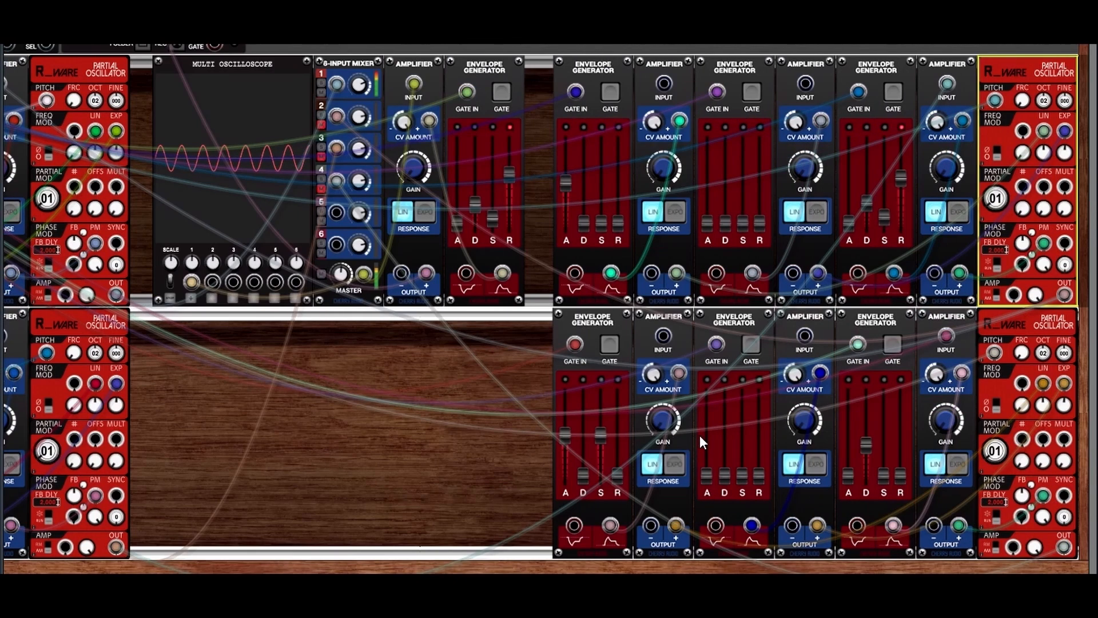
pyautogui.click(1065, 547)
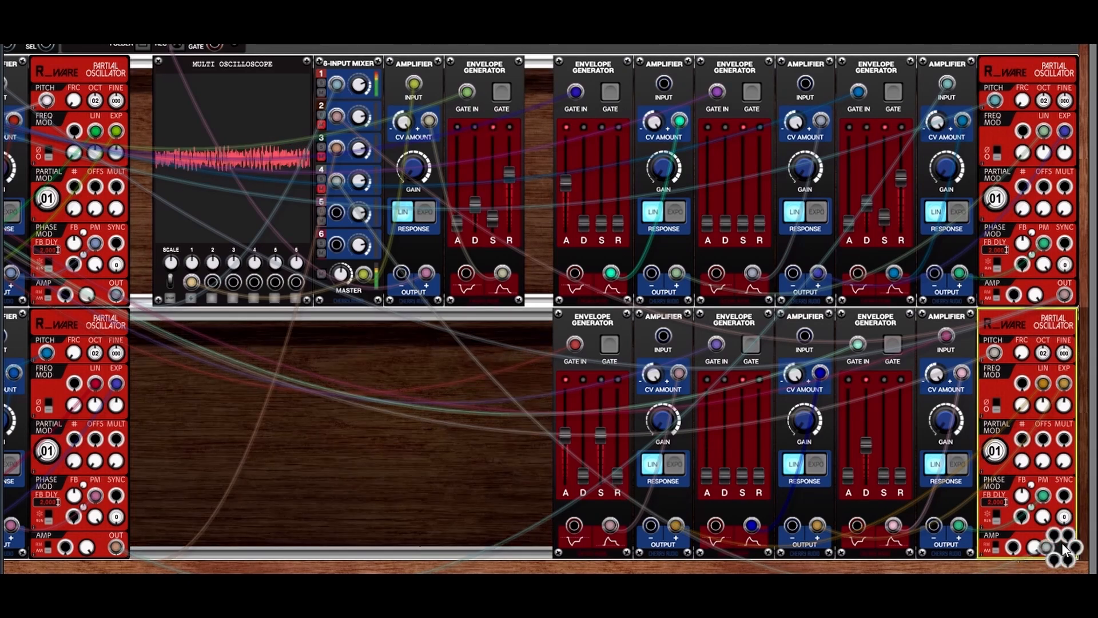
pyautogui.moveTo(1051, 533); pyautogui.dragTo(589, 385)
# Step: Add a Micro Mixer module and place it in the upper row between the Partial Oscillator and the oscilloscope
pyautogui.rightClick(587, 394)
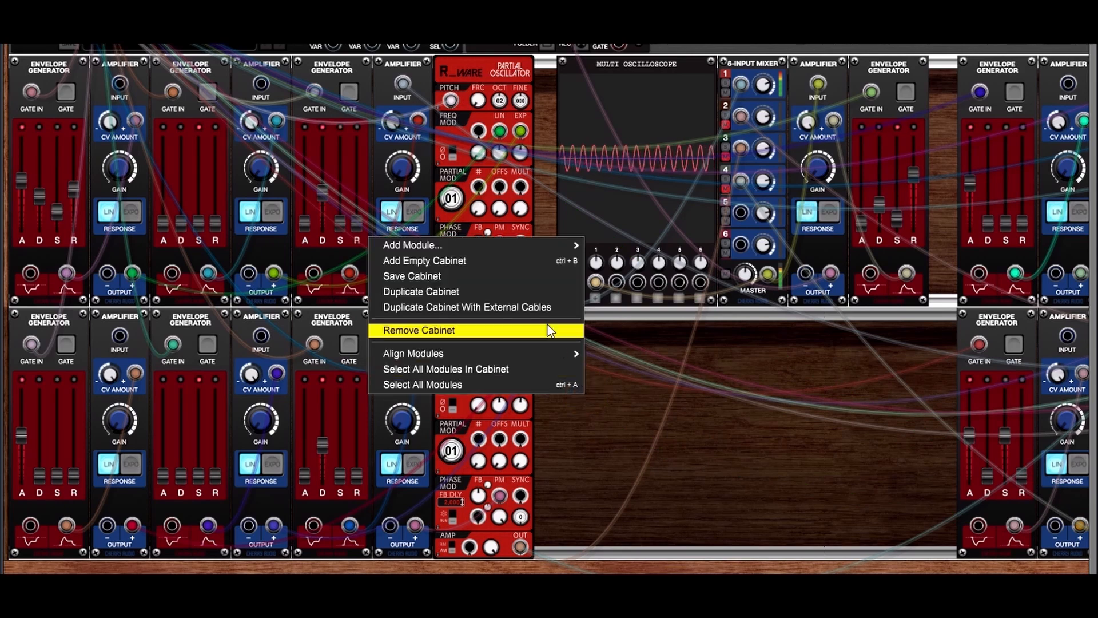
pyautogui.moveTo(523, 243)
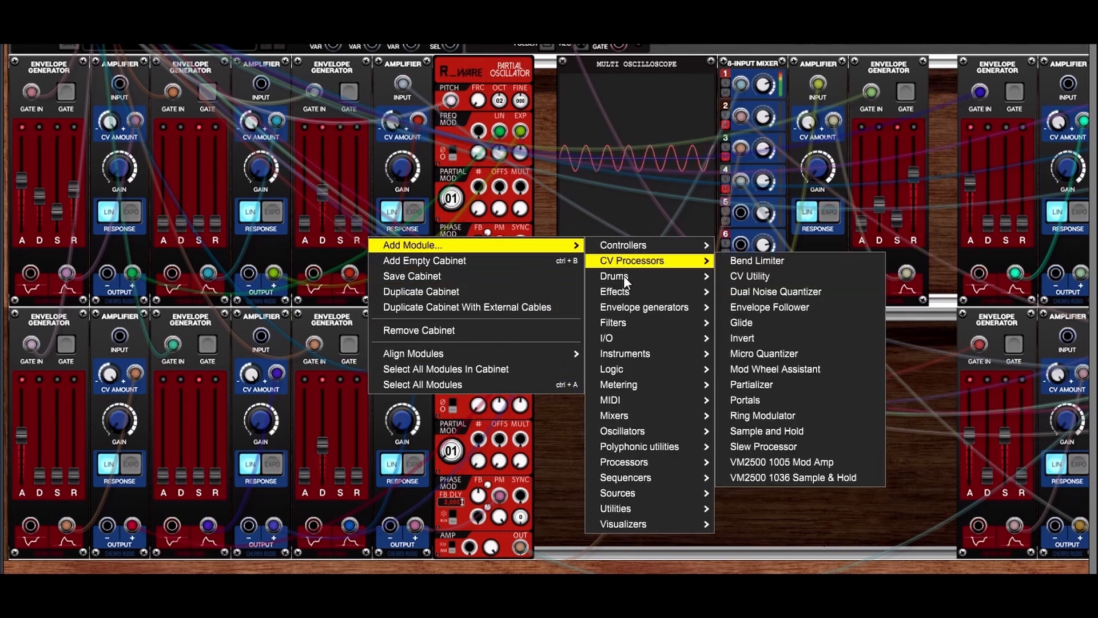
pyautogui.moveTo(637, 415)
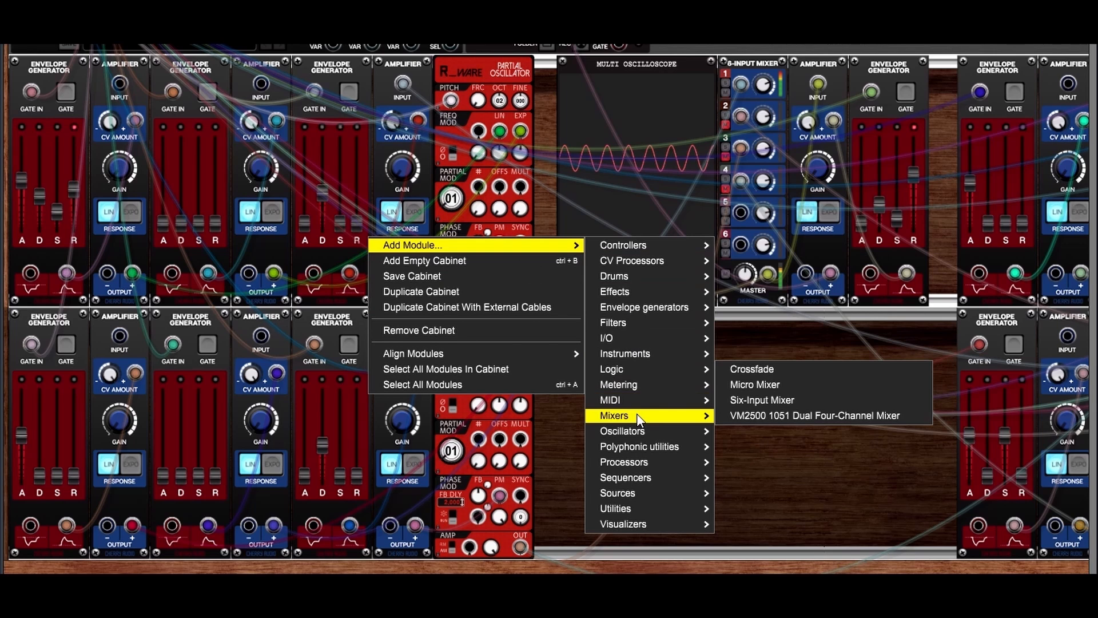
pyautogui.click(733, 386)
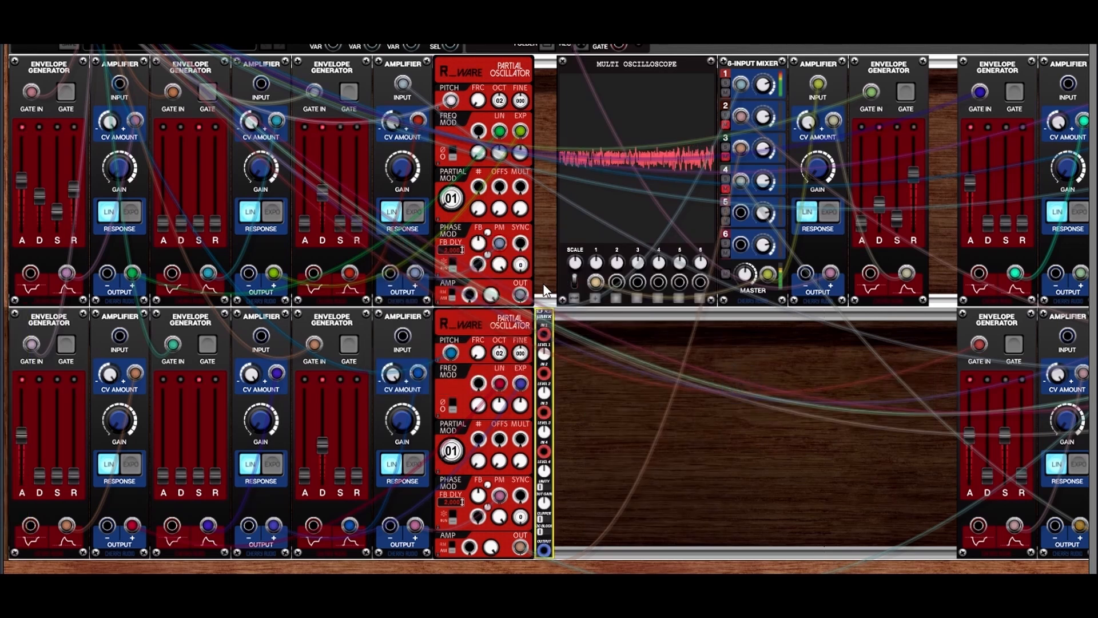
pyautogui.moveTo(551, 319); pyautogui.dragTo(551, 69)
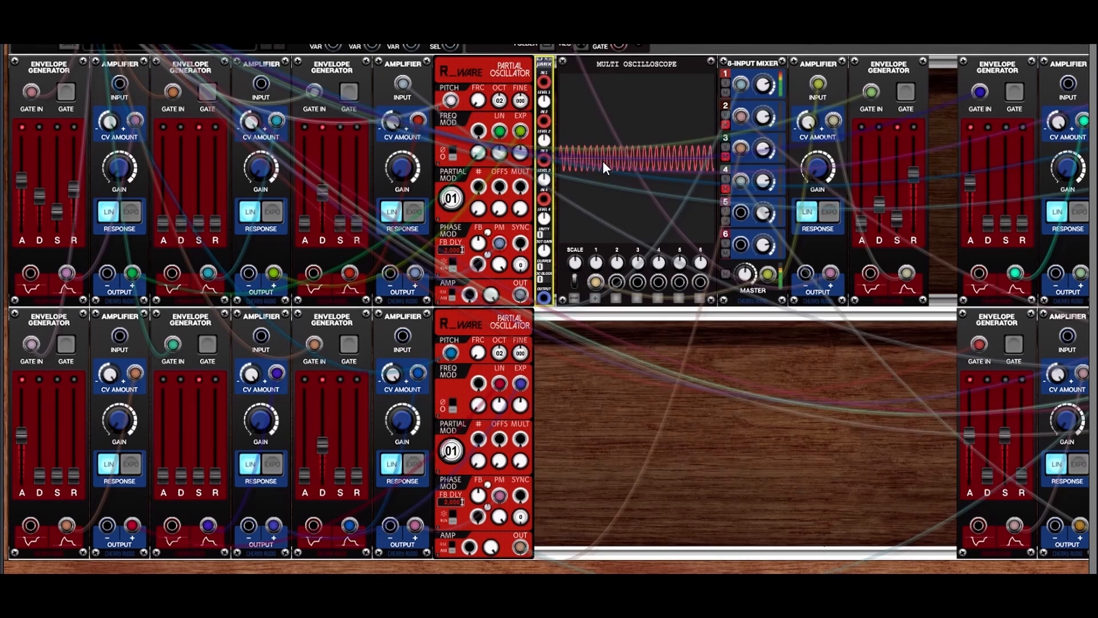
# Step: Move the amplifier's input cable to the Micro Mixer's first input and patch the far lower-row Partial Oscillator's output into its second input
pyautogui.moveTo(402, 81); pyautogui.dragTo(544, 83)
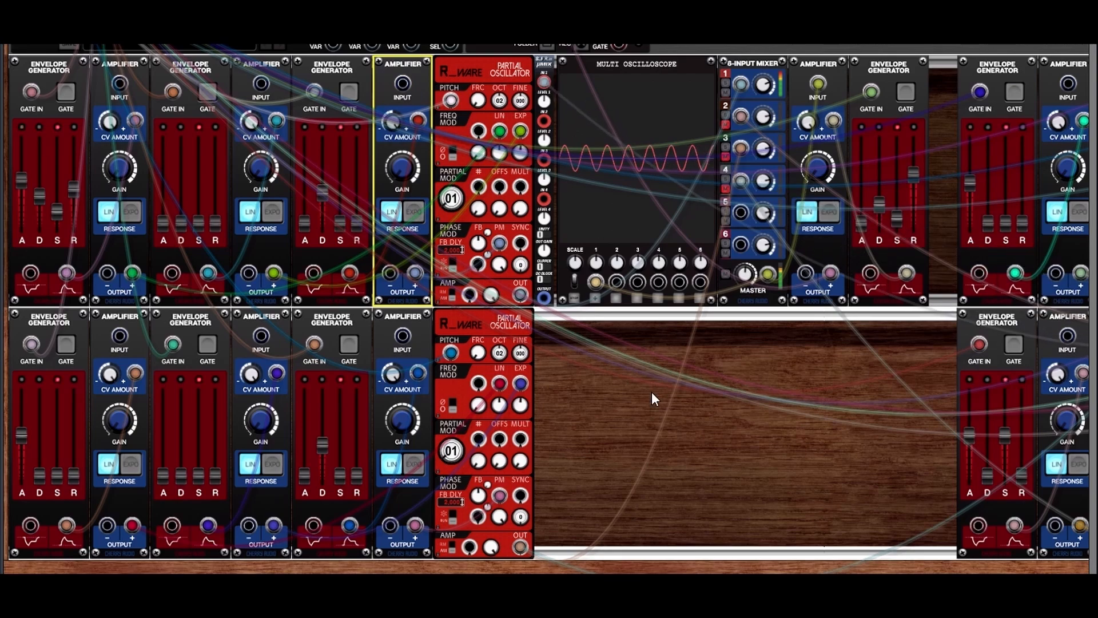
pyautogui.scroll(-5, 652, 392)
pyautogui.scroll(5, 653, 378)
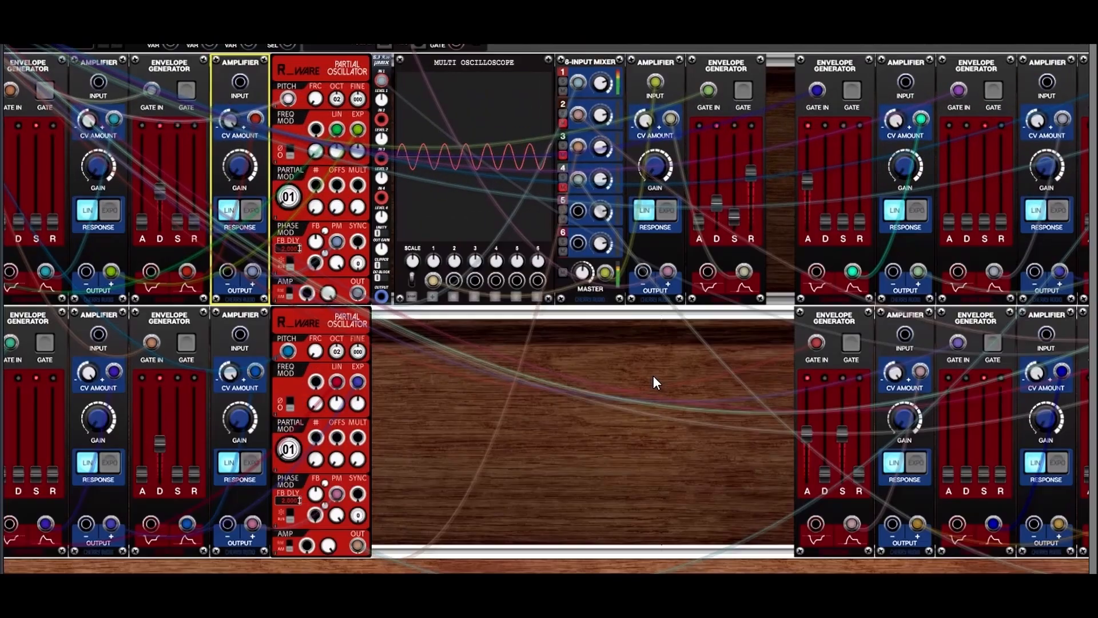
pyautogui.scroll(-4, 612, 421)
pyautogui.scroll(4, 612, 415)
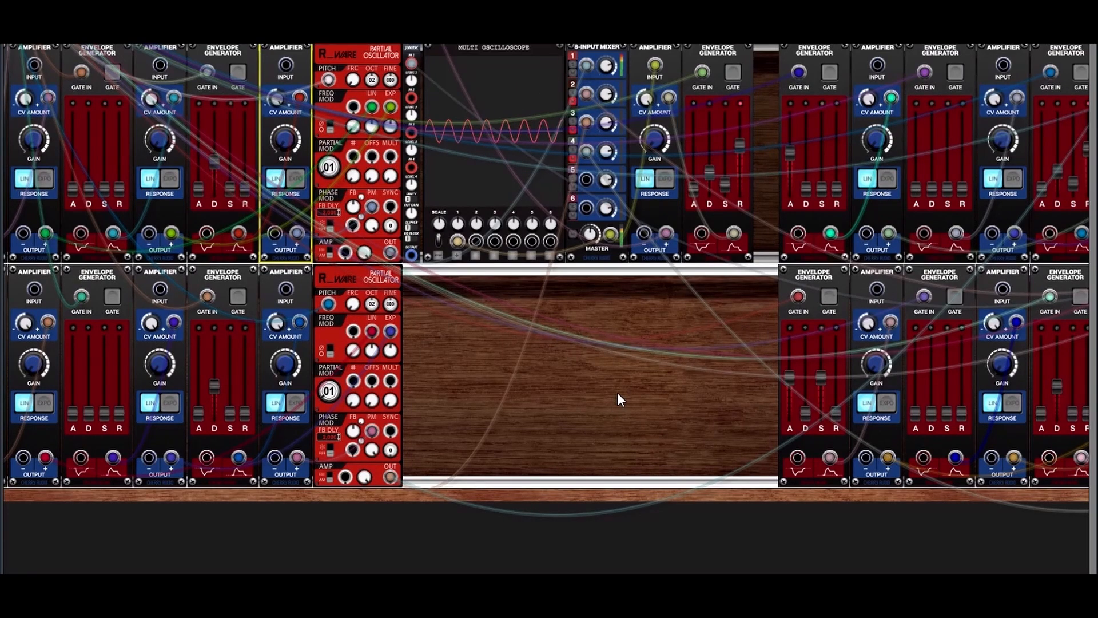
pyautogui.hscroll(4, 617, 392)
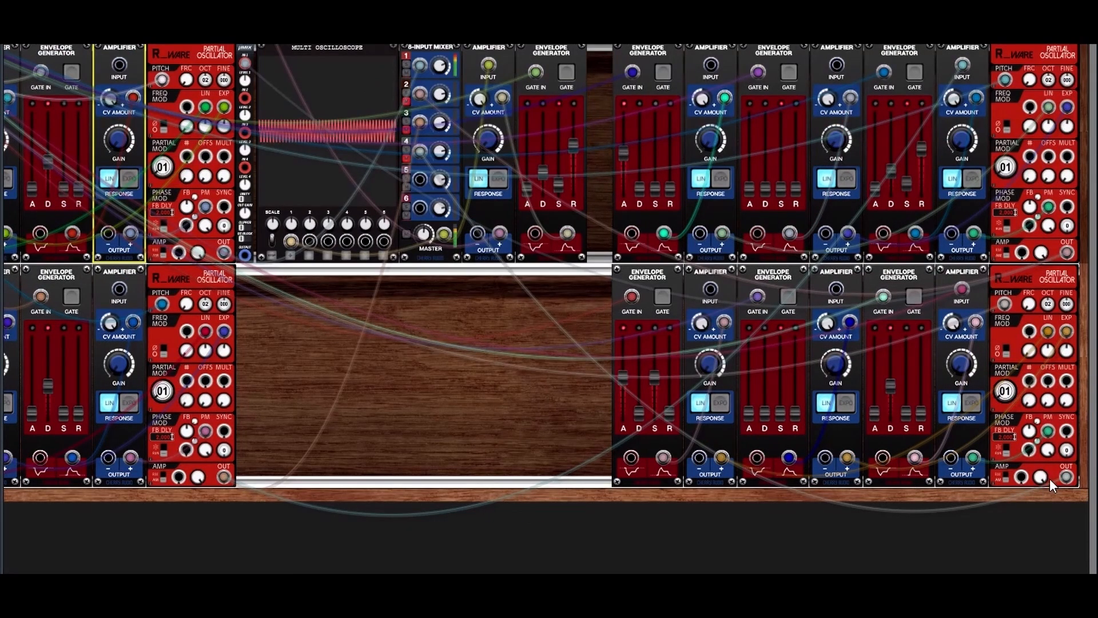
pyautogui.click(1068, 475)
pyautogui.moveTo(1055, 461); pyautogui.dragTo(246, 97)
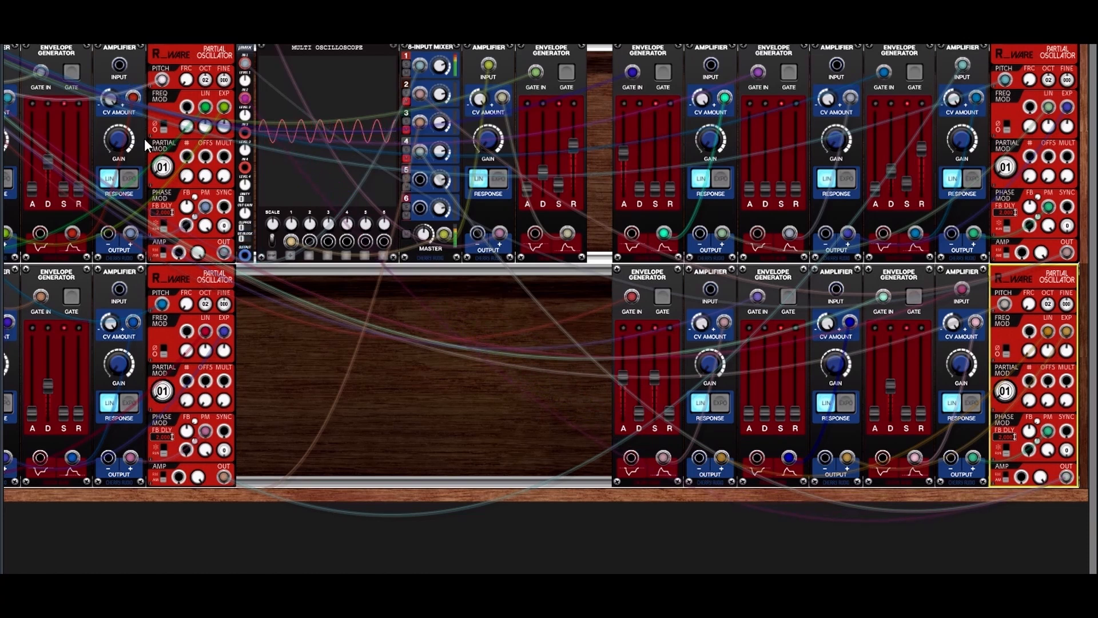
# Step: Connect the Micro Mixer's output to the input of the amplifier before the first upper-row Partial Oscillator, and adjust the mixer's input levels
pyautogui.click(243, 258)
pyautogui.moveTo(245, 255)
pyautogui.mouseDown()
pyautogui.moveTo(133, 167)
pyautogui.moveTo(120, 67)
pyautogui.mouseUp()
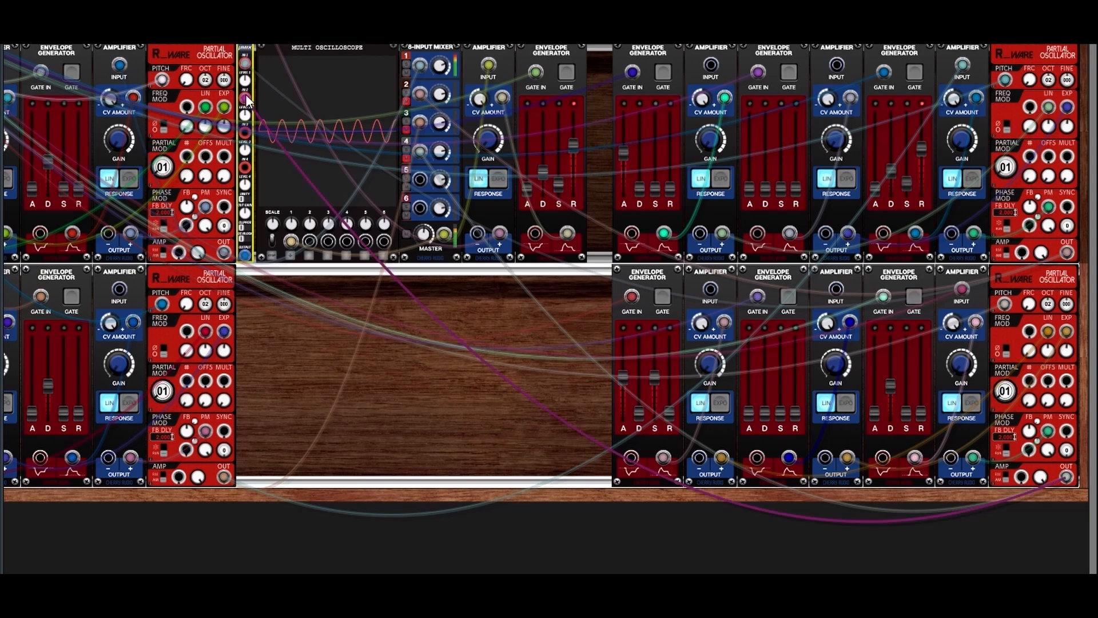
pyautogui.moveTo(242, 79); pyautogui.dragTo(239, 168)
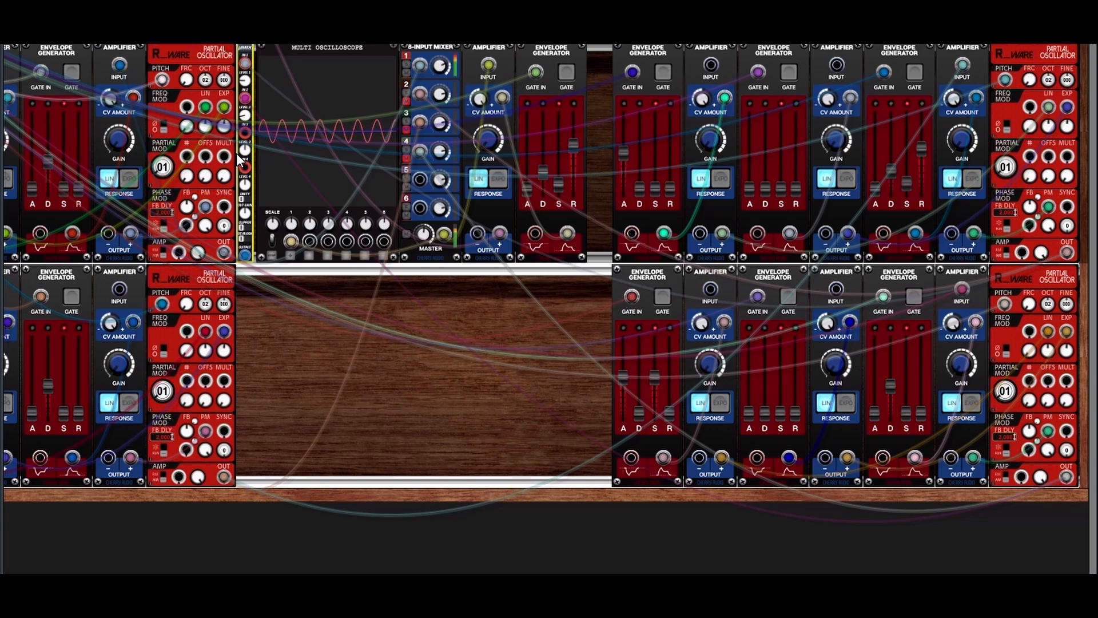
# Step: Raise the Feedback PM of the far lower-row Partial Oscillator
pyautogui.click(1030, 434)
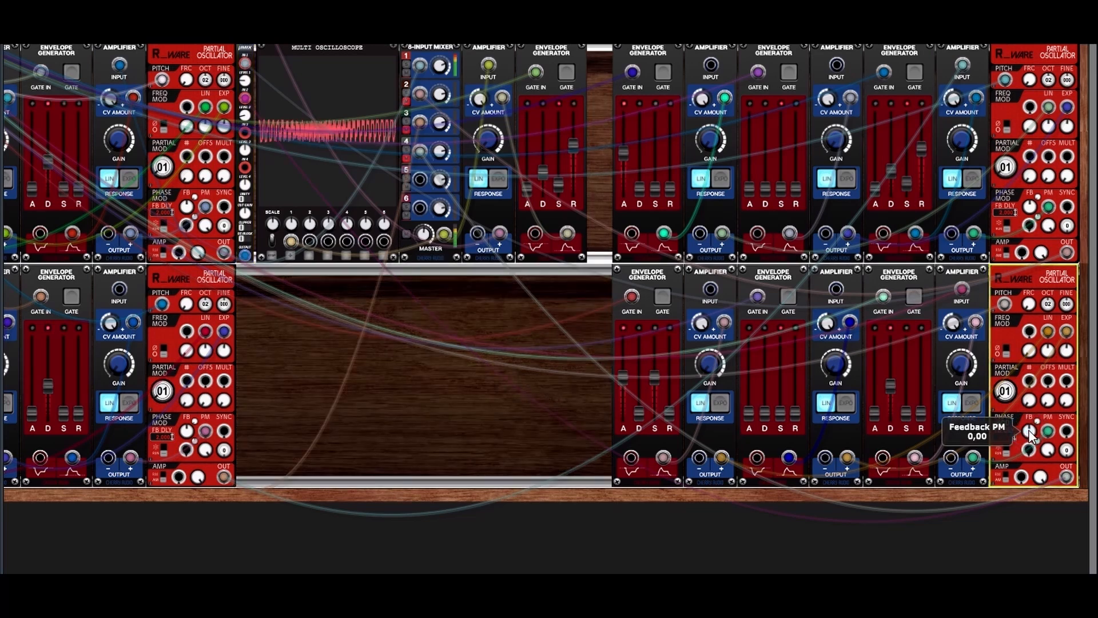
pyautogui.moveTo(1029, 431); pyautogui.dragTo(1023, 377)
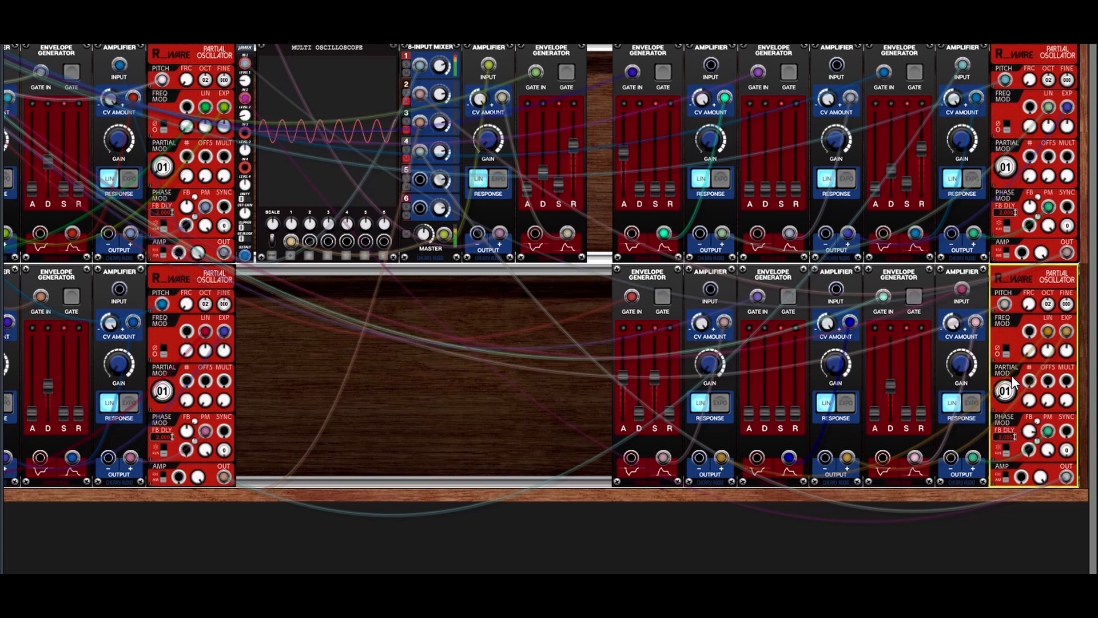
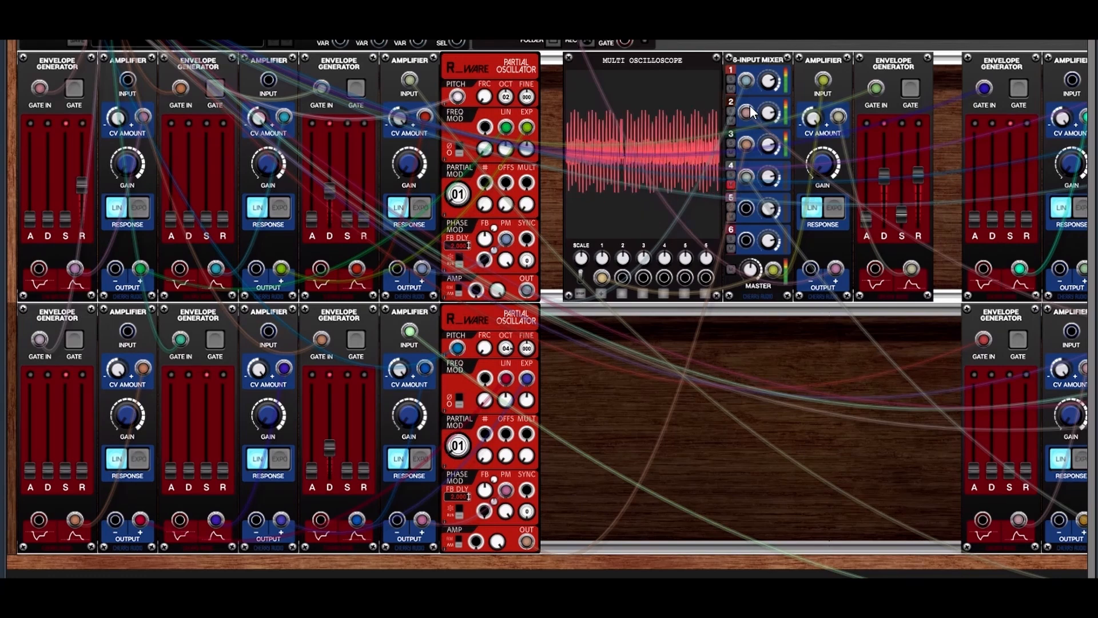
# Step: Set the decay to minimum and raise the sustain on the upper and lower envelopes nearest the far Partial Oscillators
pyautogui.moveTo(763, 106)
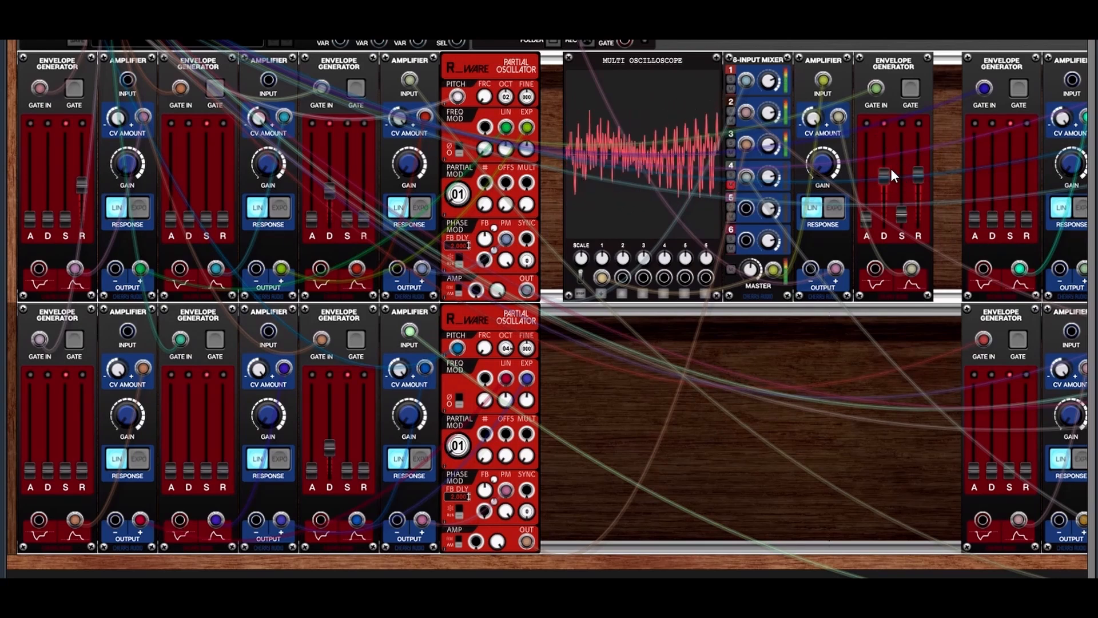
pyautogui.moveTo(890, 169)
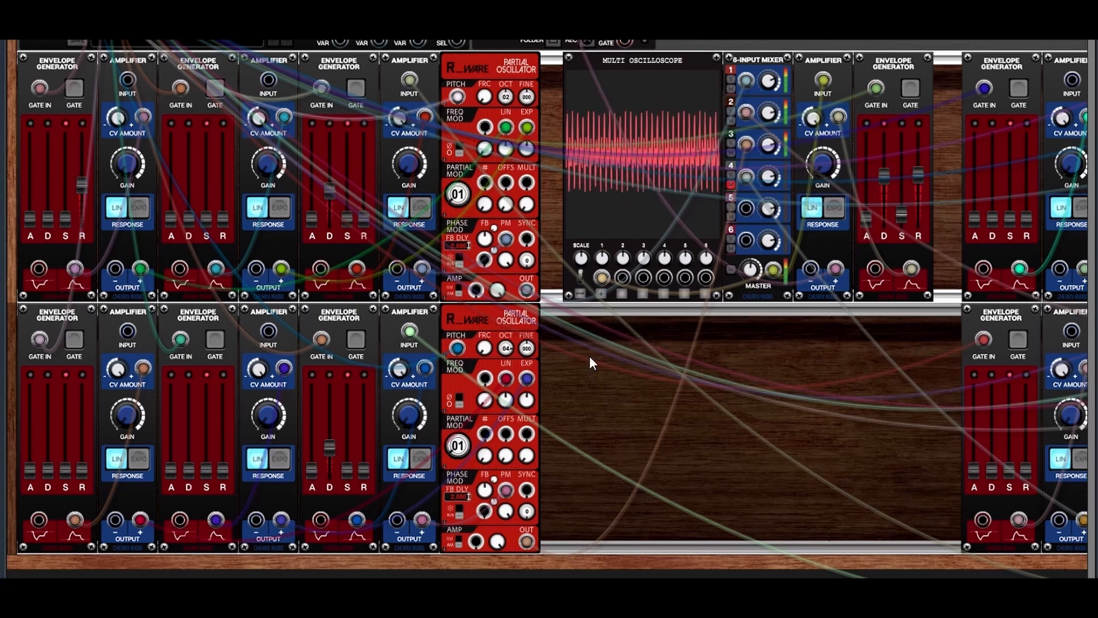
pyautogui.hscroll(10, 745, 452)
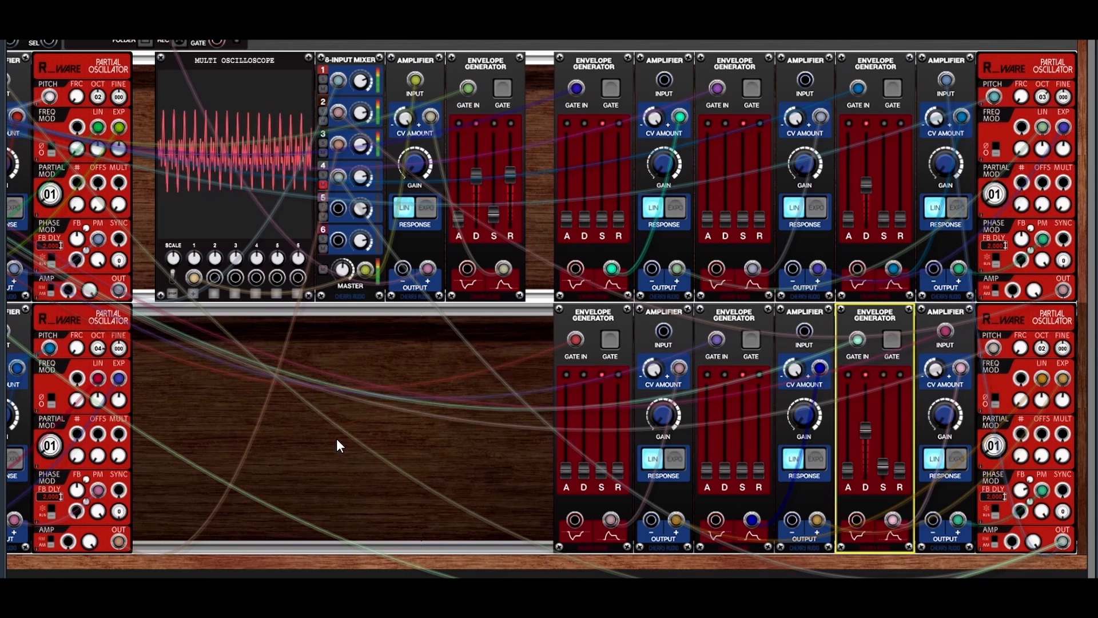
pyautogui.moveTo(867, 185)
pyautogui.mouseDown()
pyautogui.moveTo(864, 245)
pyautogui.moveTo(881, 172)
pyautogui.mouseUp()
pyautogui.moveTo(866, 423)
pyautogui.mouseDown()
pyautogui.moveTo(866, 510)
pyautogui.moveTo(872, 415)
pyautogui.mouseUp()
pyautogui.click(883, 172)
pyautogui.moveTo(883, 172); pyautogui.dragTo(880, 163)
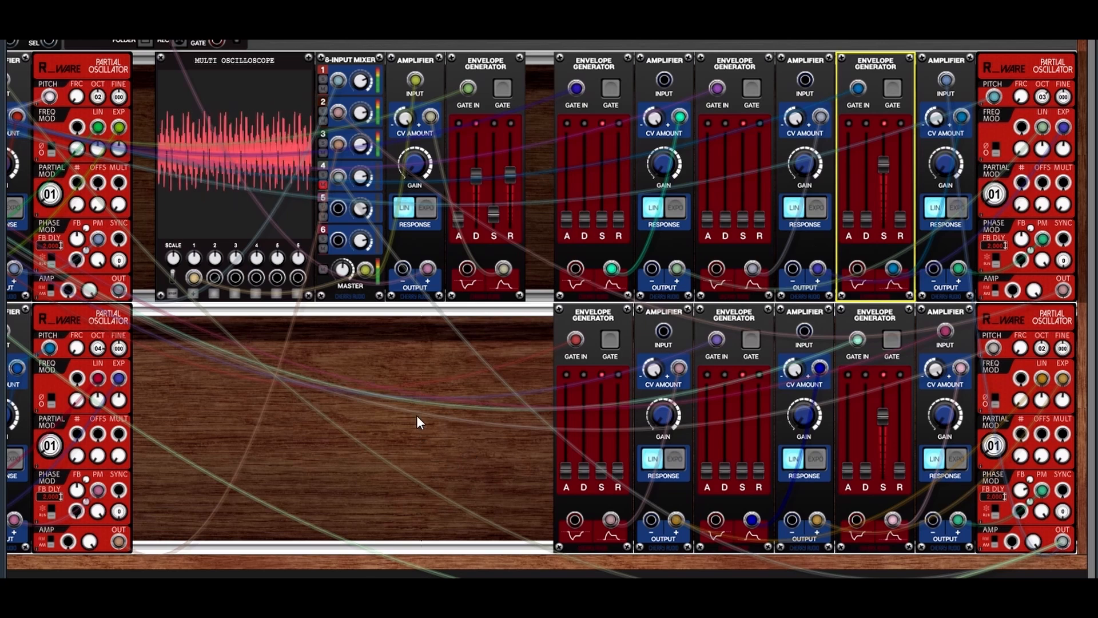
# Step: Set the decay to 0,0 ms and raise the sustain on the upper and lower envelopes nearest the first Partial Oscillators
pyautogui.hscroll(-6, 417, 416)
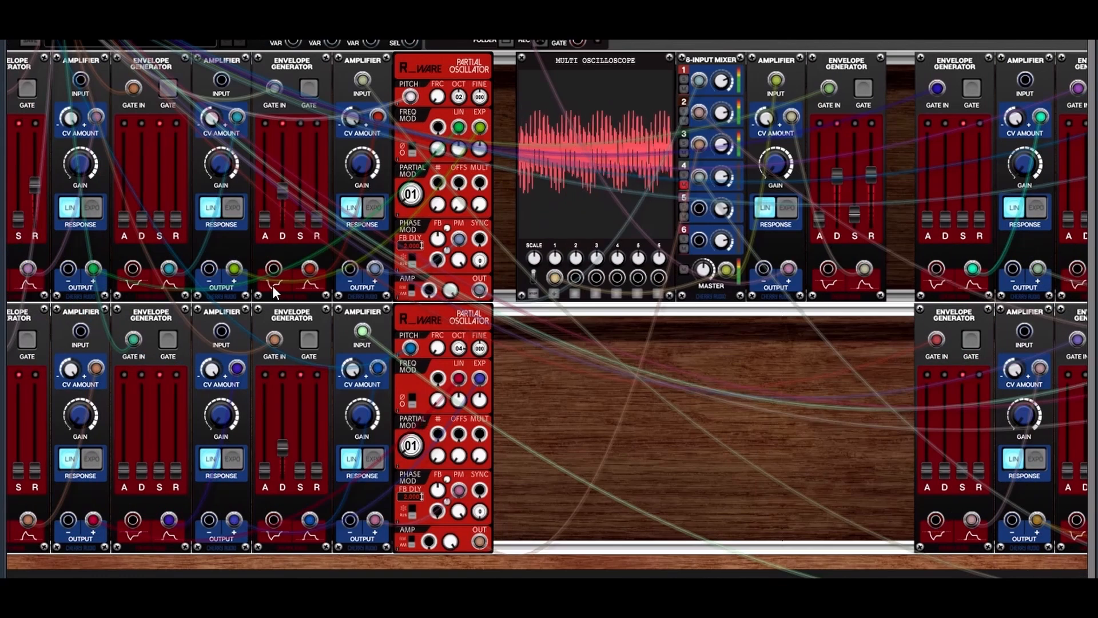
pyautogui.moveTo(301, 218)
pyautogui.mouseDown()
pyautogui.moveTo(294, 166)
pyautogui.moveTo(288, 233)
pyautogui.mouseUp()
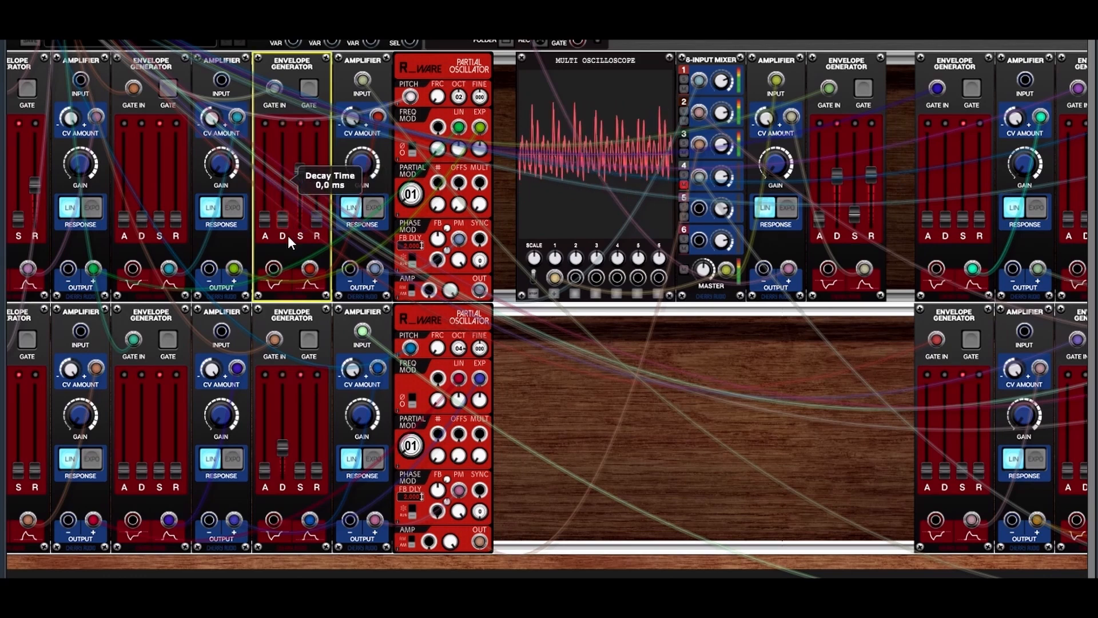
pyautogui.moveTo(301, 168); pyautogui.dragTo(299, 175)
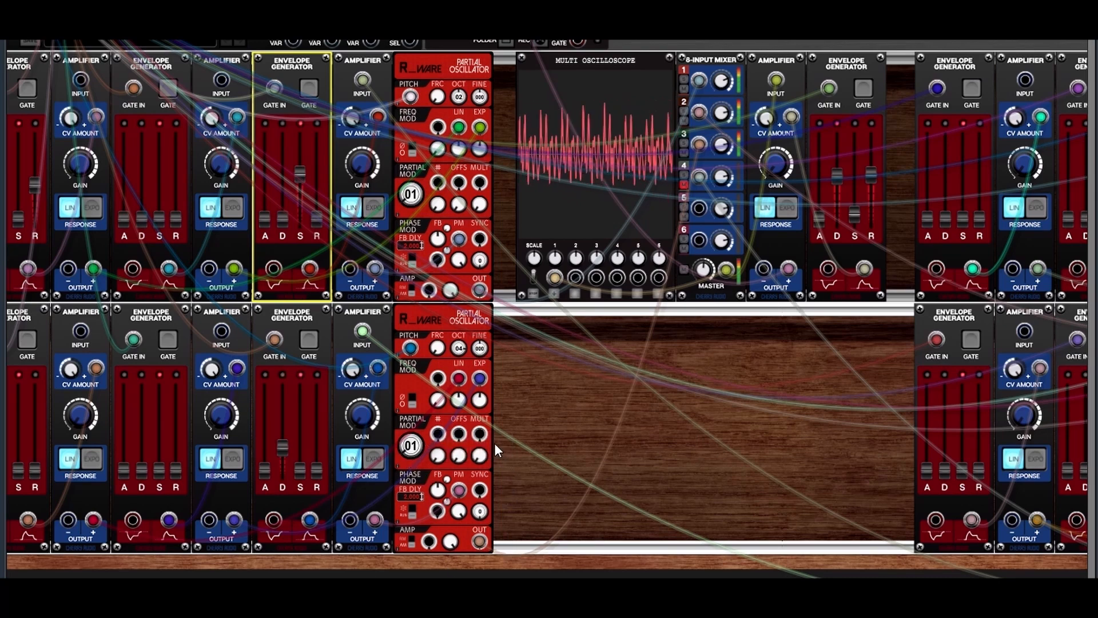
pyautogui.moveTo(282, 445); pyautogui.dragTo(299, 418)
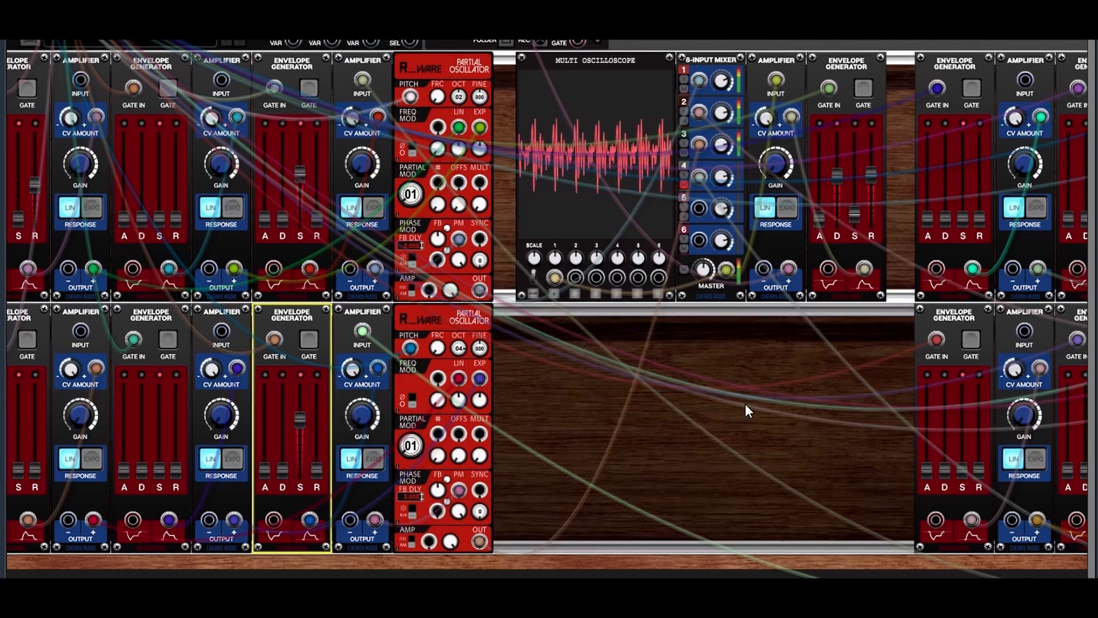
# Step: Try a longer release, and a medium decay with low sustain, on the envelope nearest the far lower-row Partial Oscillator
pyautogui.hscroll(5, 755, 384)
pyautogui.hscroll(2, 755, 386)
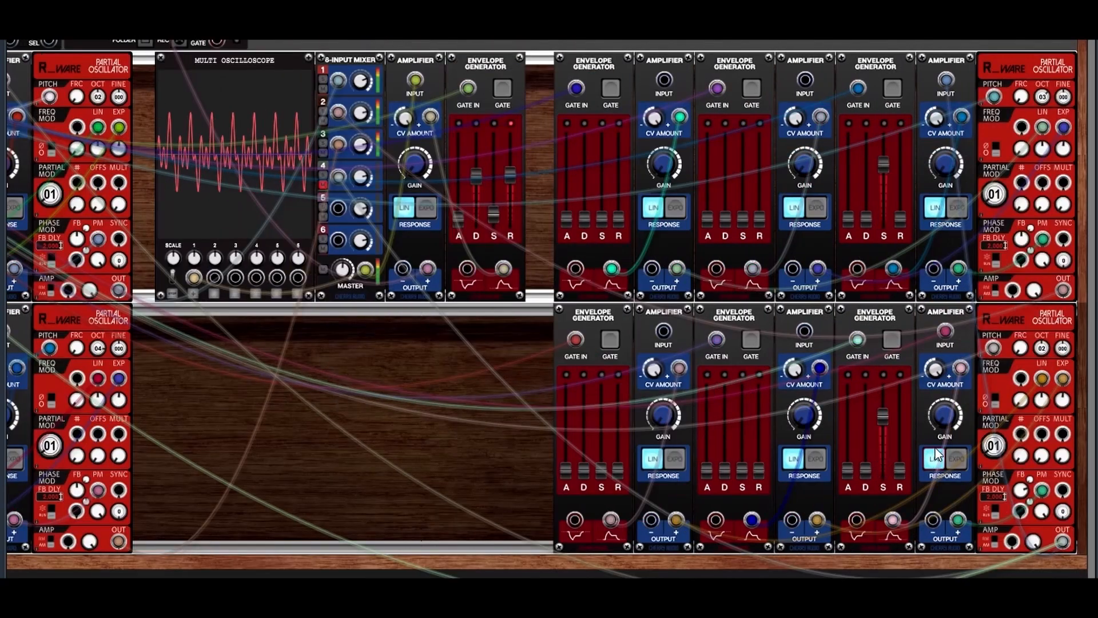
pyautogui.moveTo(878, 417); pyautogui.dragTo(884, 478)
pyautogui.moveTo(867, 439); pyautogui.dragTo(898, 423)
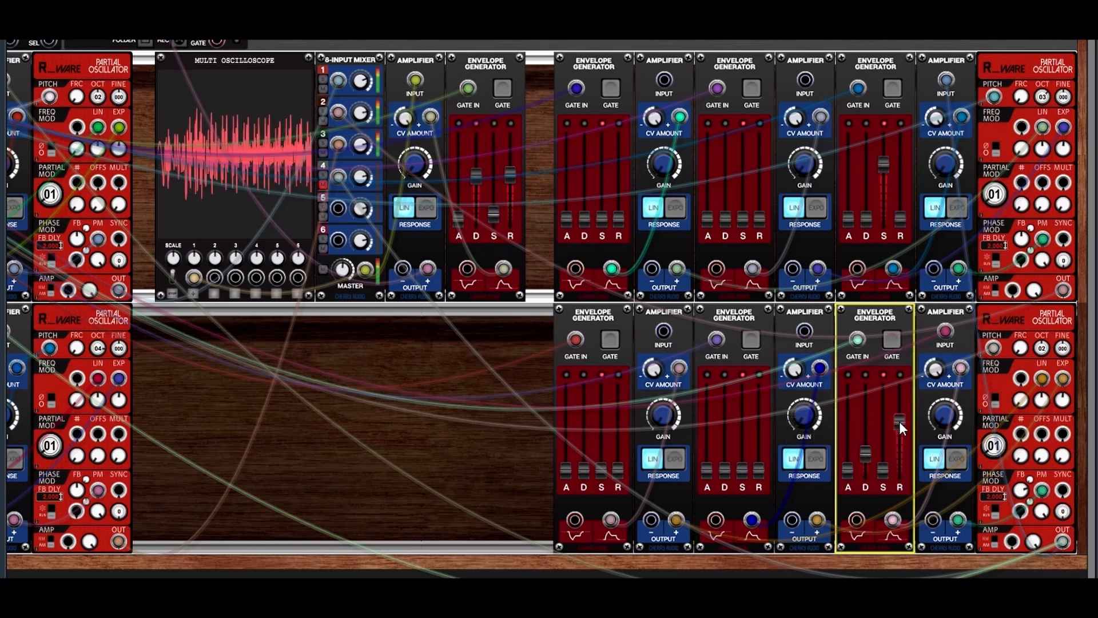
pyautogui.moveTo(899, 421); pyautogui.dragTo(866, 442)
pyautogui.click(884, 471)
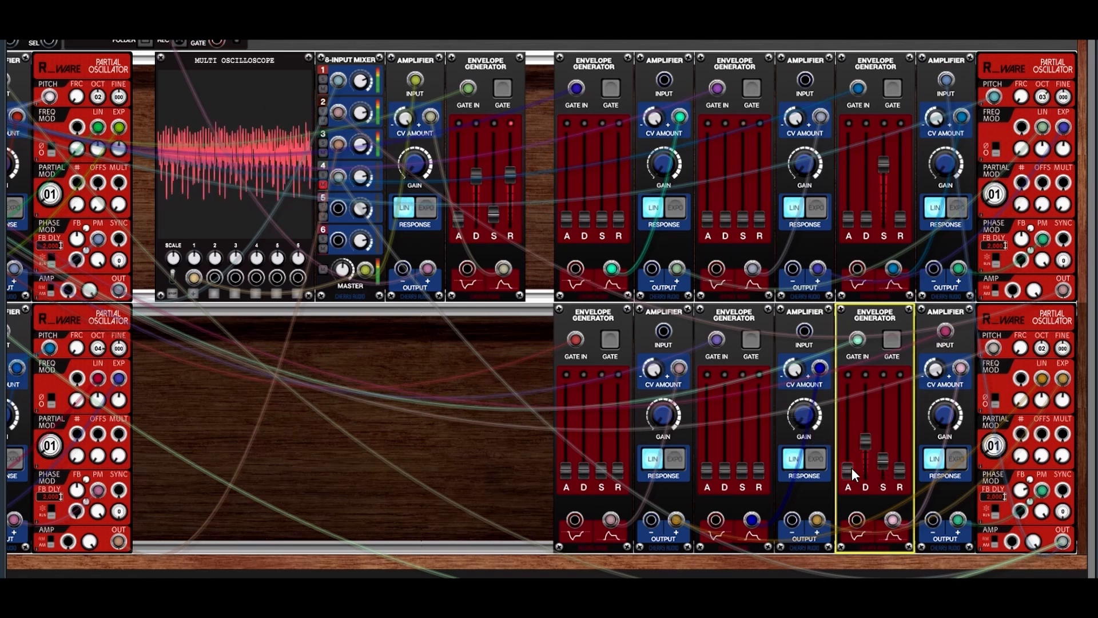
# Step: Try a longer attack on that lower-row envelope, return it to minimum, and replace the decay with a raised sustain
pyautogui.moveTo(848, 471); pyautogui.dragTo(845, 436)
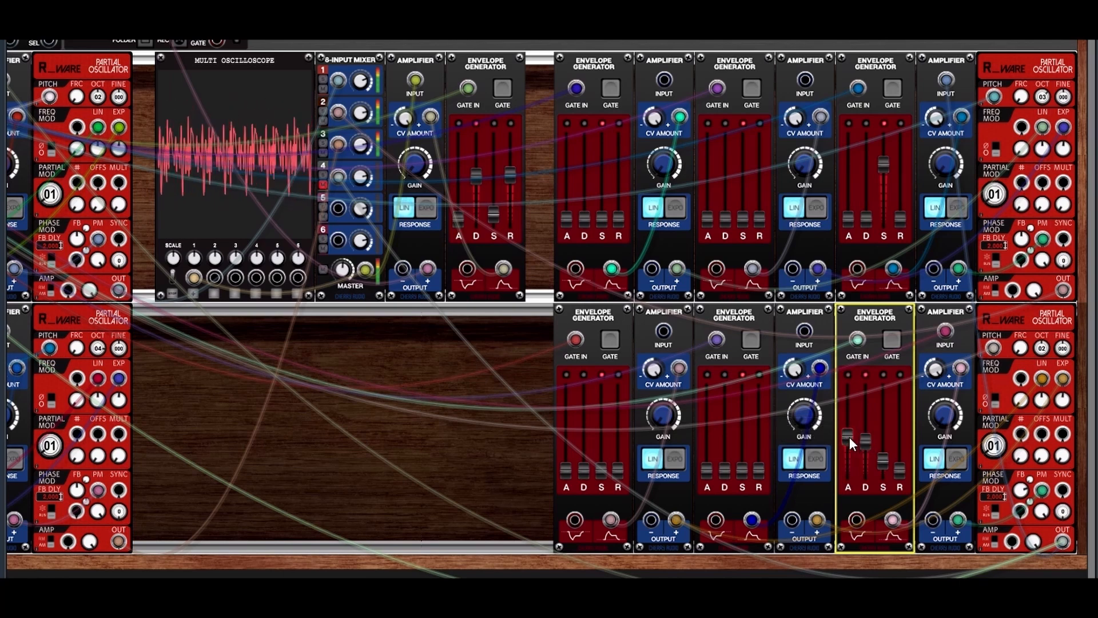
pyautogui.moveTo(848, 435); pyautogui.dragTo(850, 490)
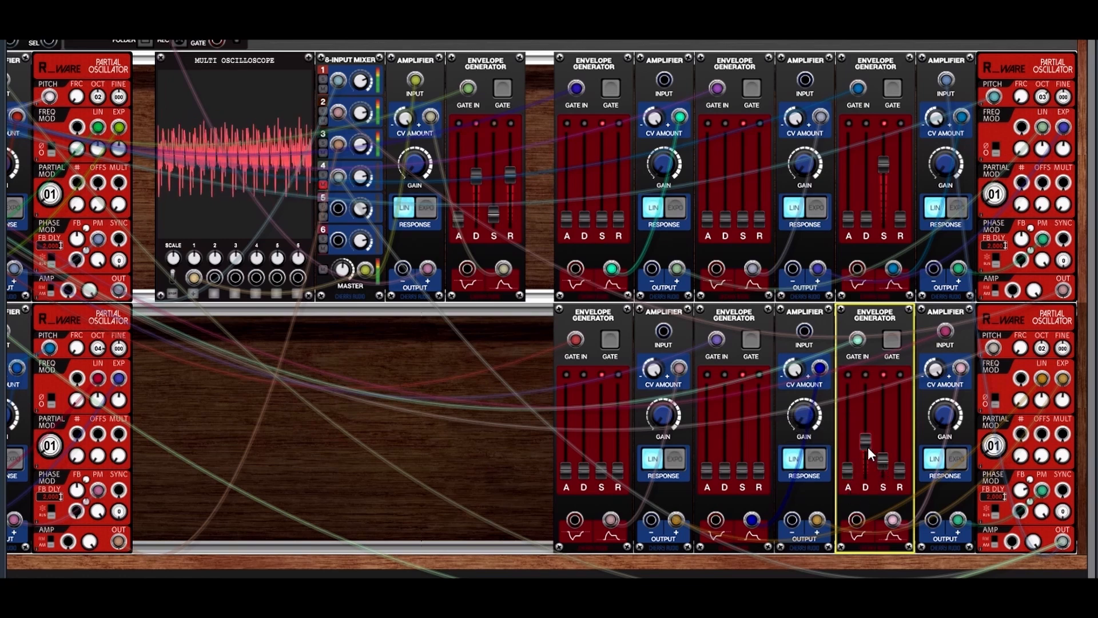
pyautogui.moveTo(865, 440); pyautogui.dragTo(884, 418)
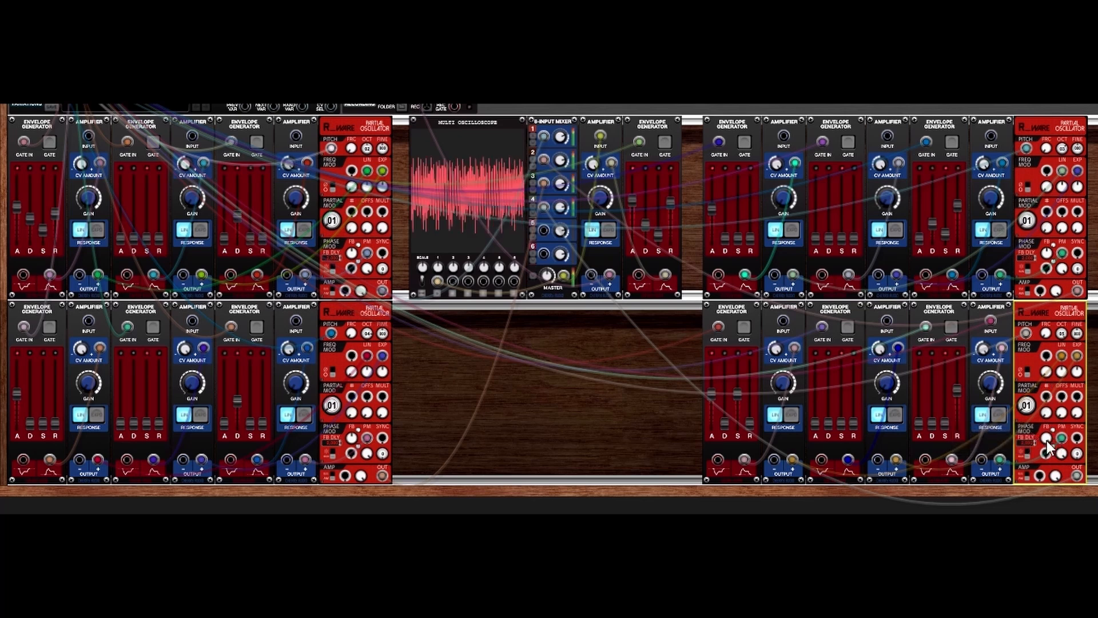
# Step: Lower the phase-mod feedback of the far lower-row Partial Oscillator and shorten the output envelope's attack to near minimum
pyautogui.moveTo(1000, 460); pyautogui.dragTo(1059, 438)
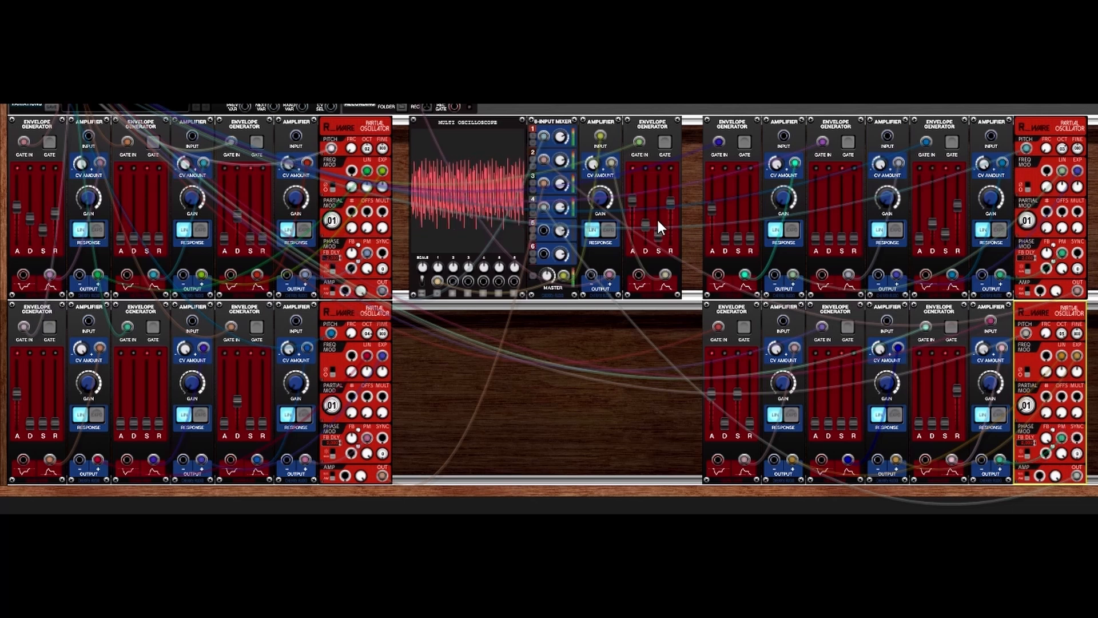
pyautogui.moveTo(635, 200); pyautogui.dragTo(633, 244)
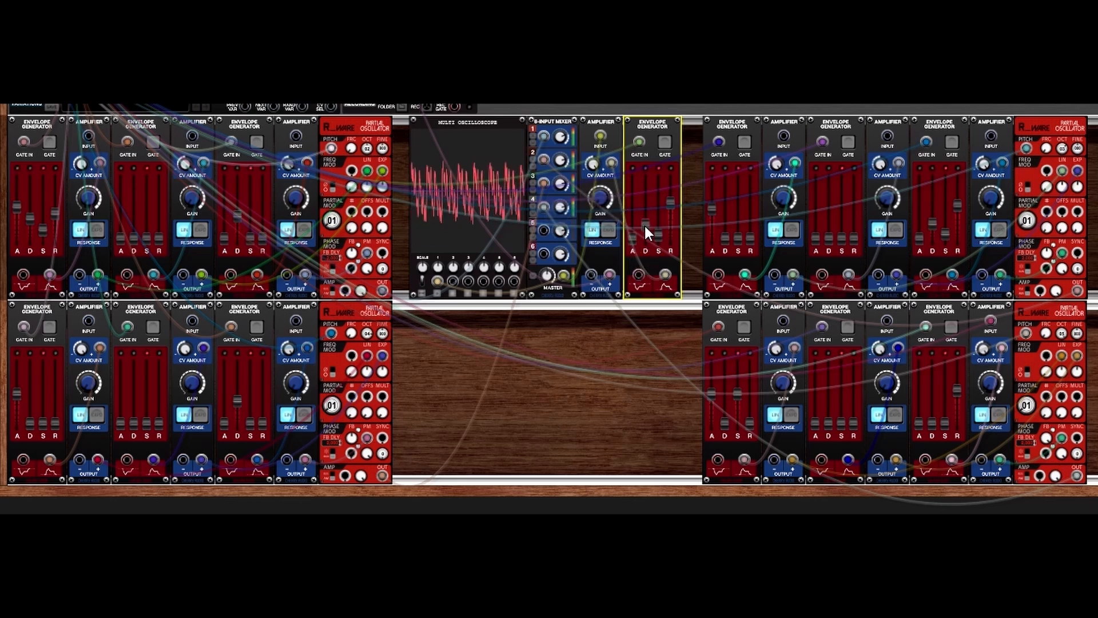
pyautogui.moveTo(646, 232)
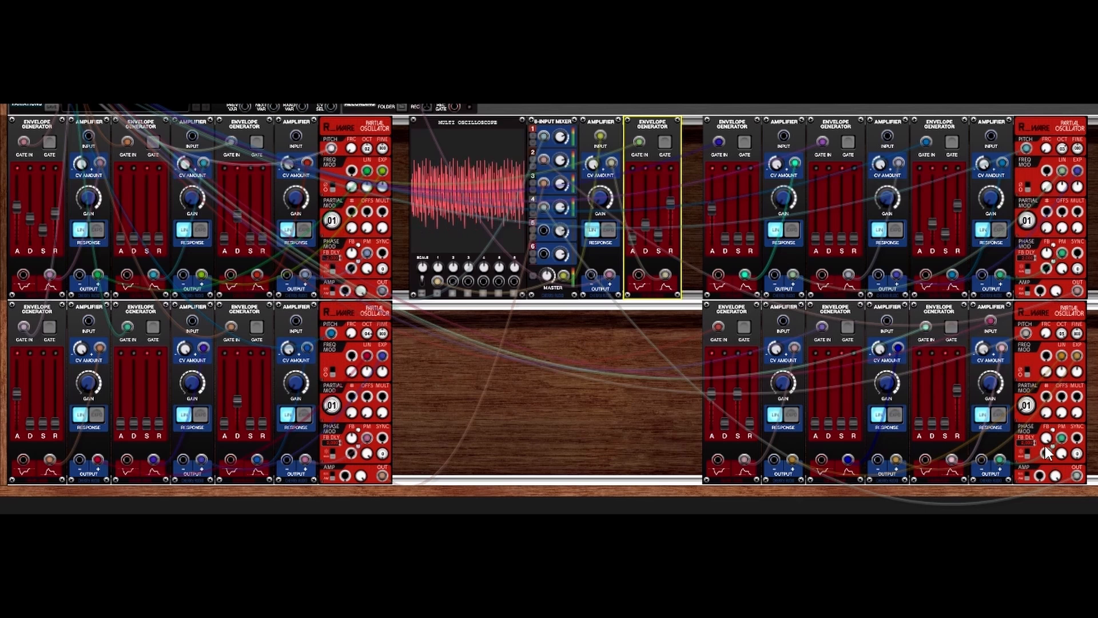
pyautogui.moveTo(1046, 435); pyautogui.dragTo(1056, 534)
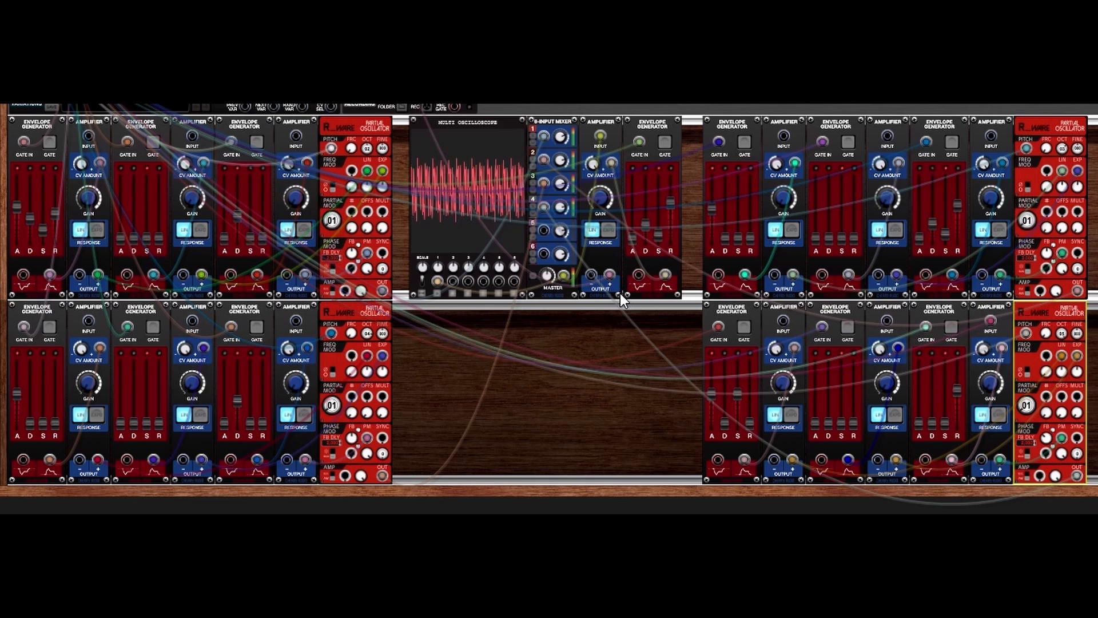
pyautogui.moveTo(631, 236); pyautogui.dragTo(631, 231)
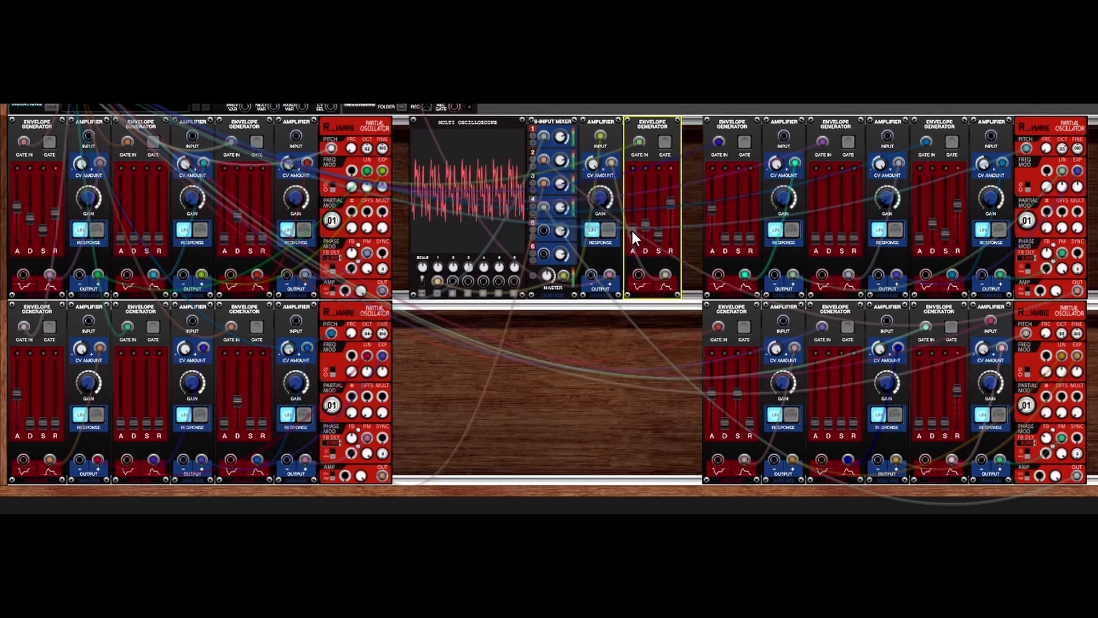